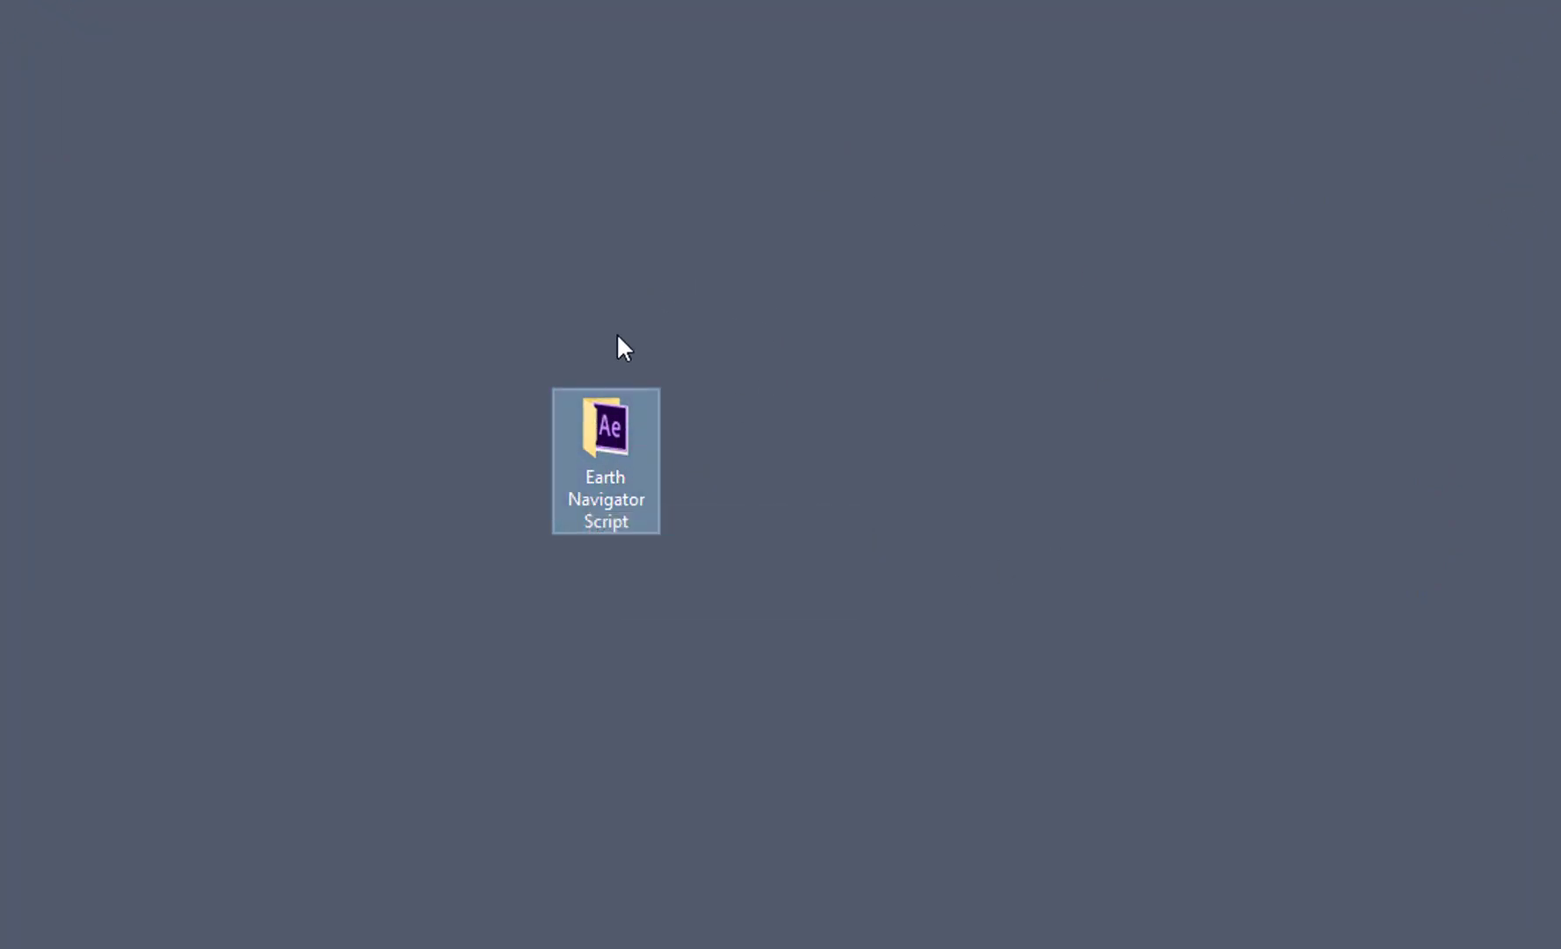
Step: Bring up the context menu of the Earth Navigator Script folder on the desktop to copy it
right_click(602, 428)
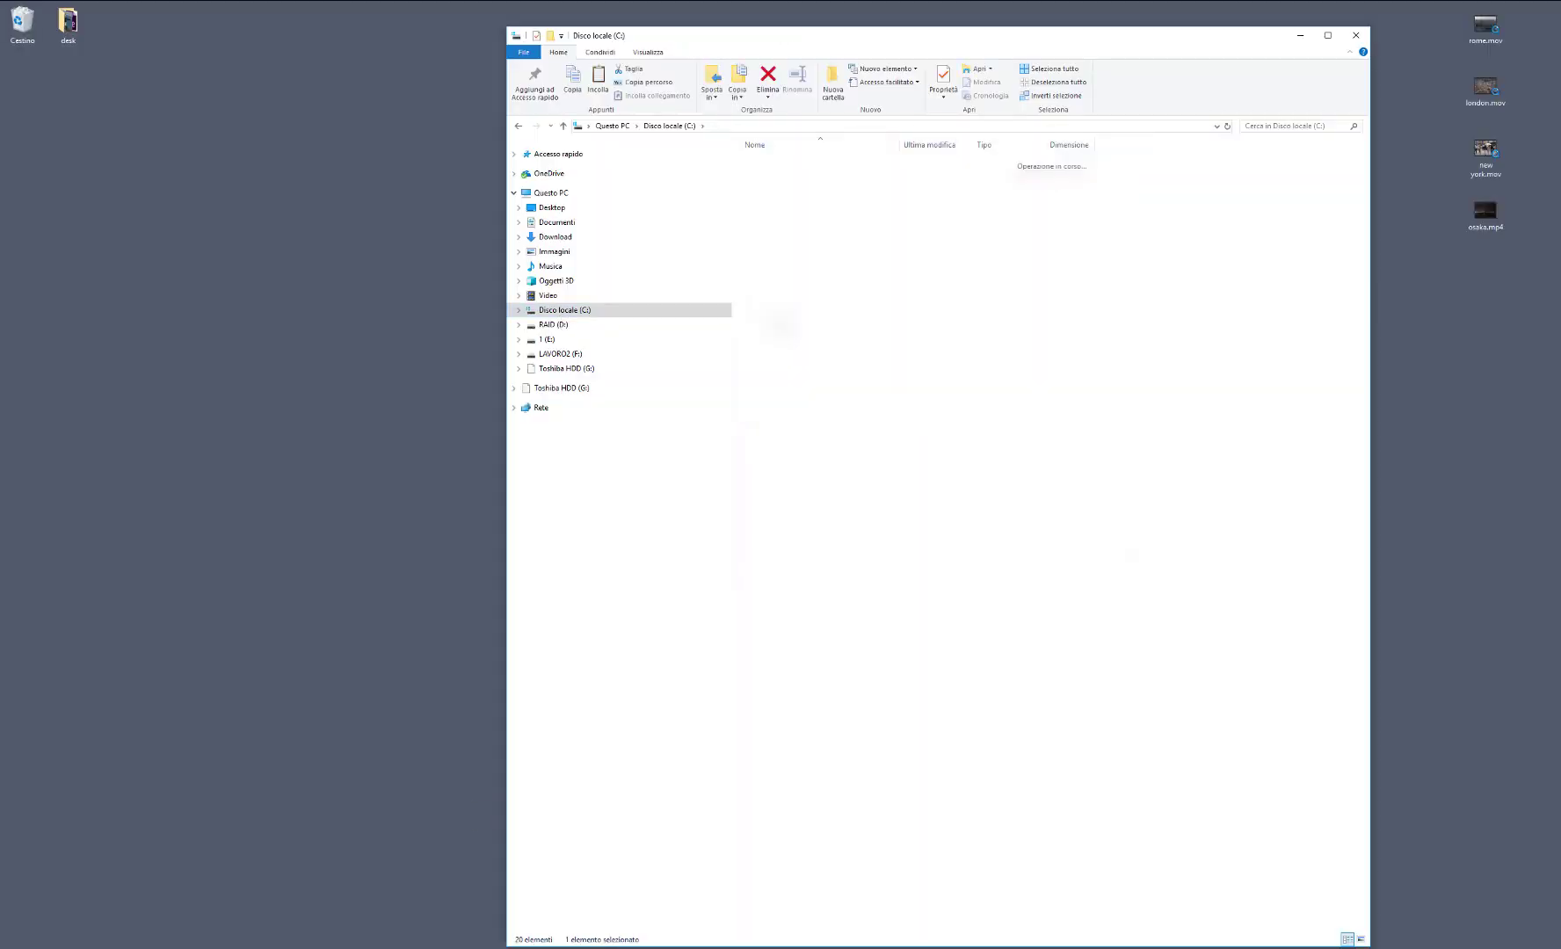
Step: Paste the Earth Navigator Script folder into Adobe After Effects CC 2017 > Support Files > Scripts
double_click(774, 165)
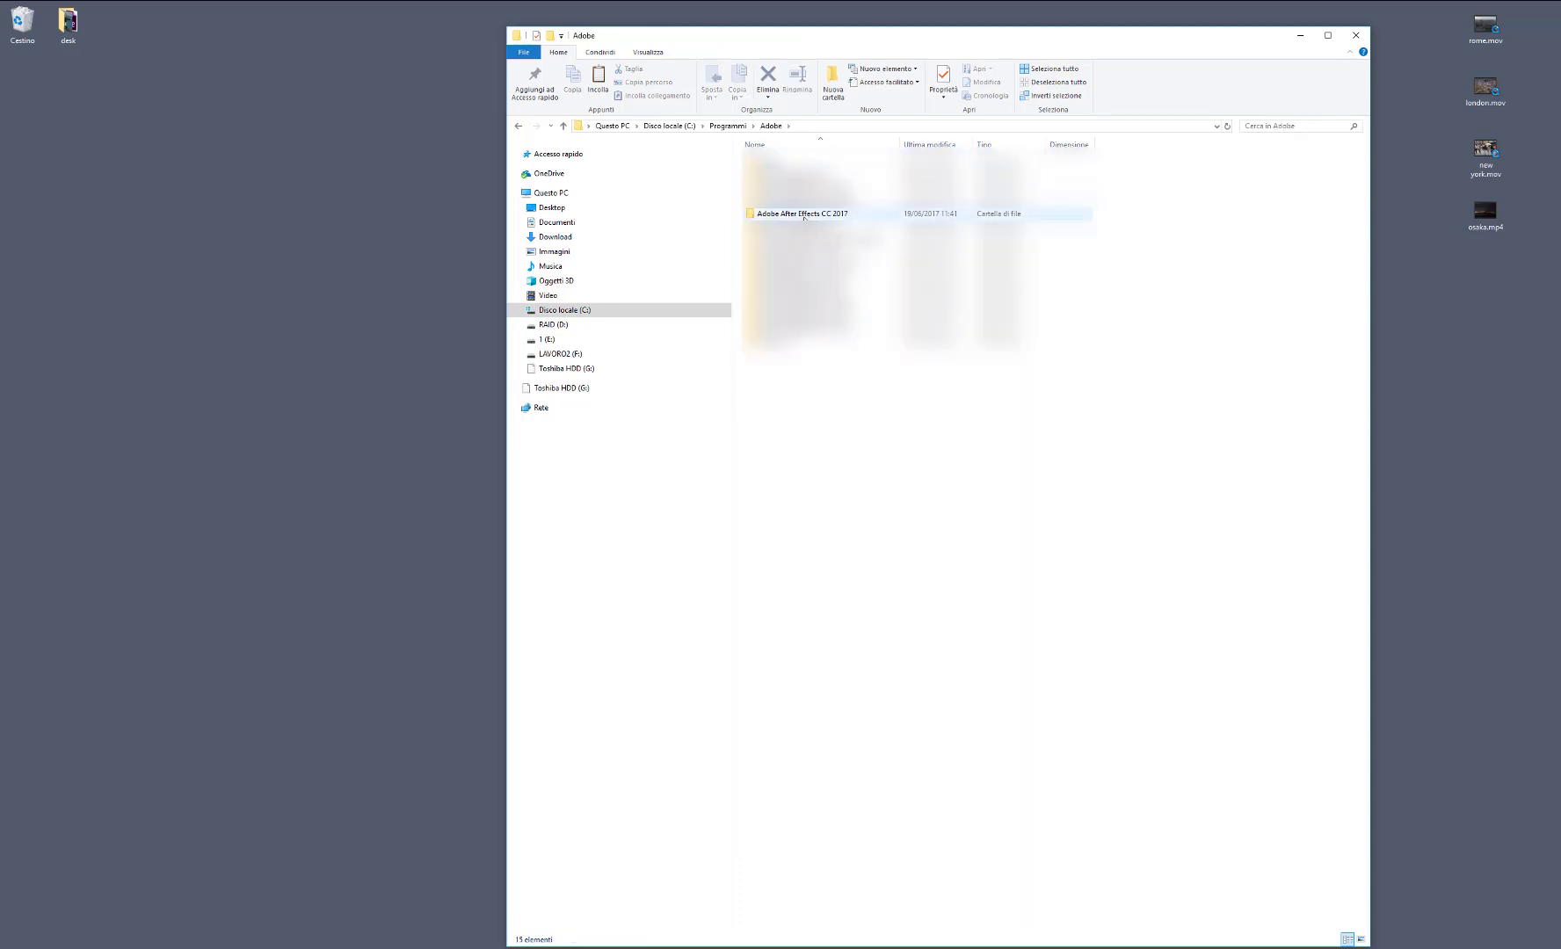
double_click(803, 215)
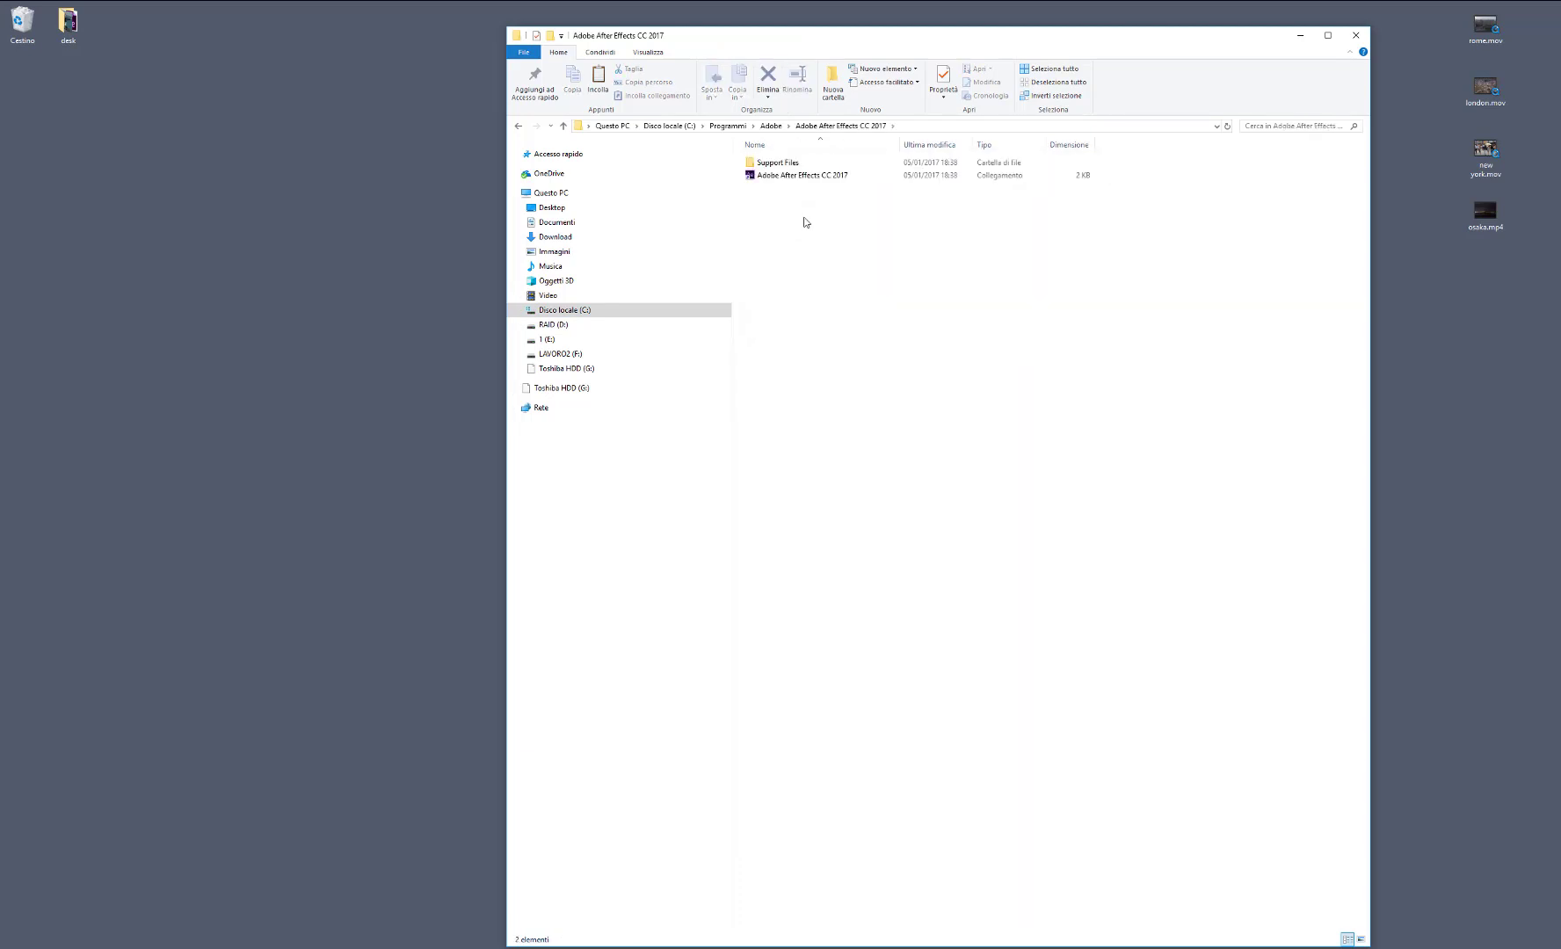
double_click(773, 164)
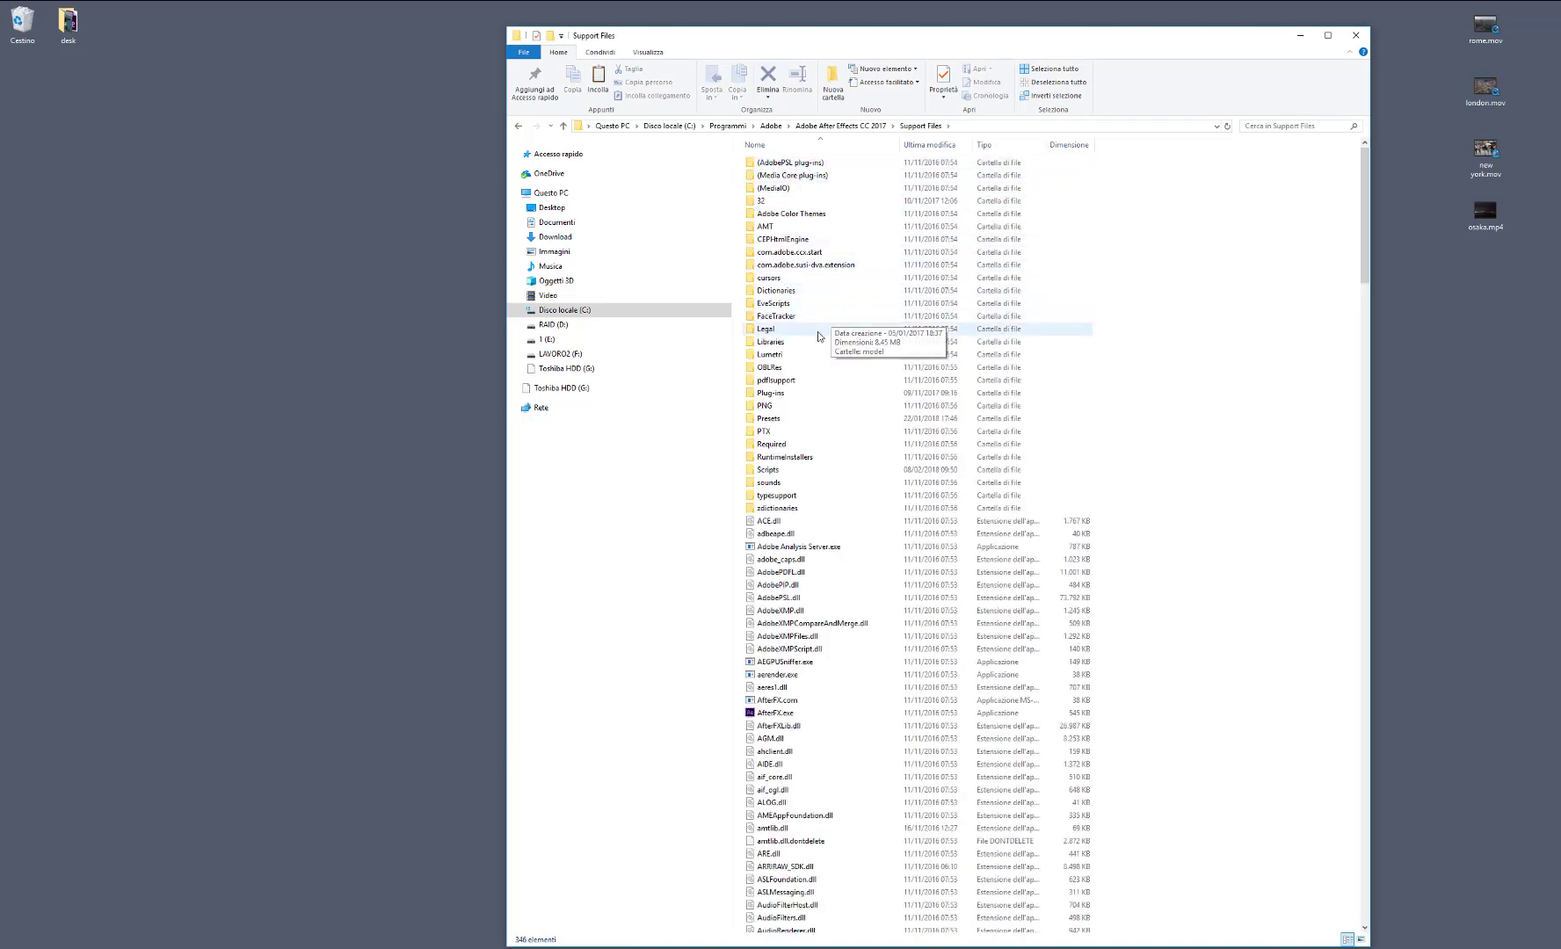
double_click(767, 471)
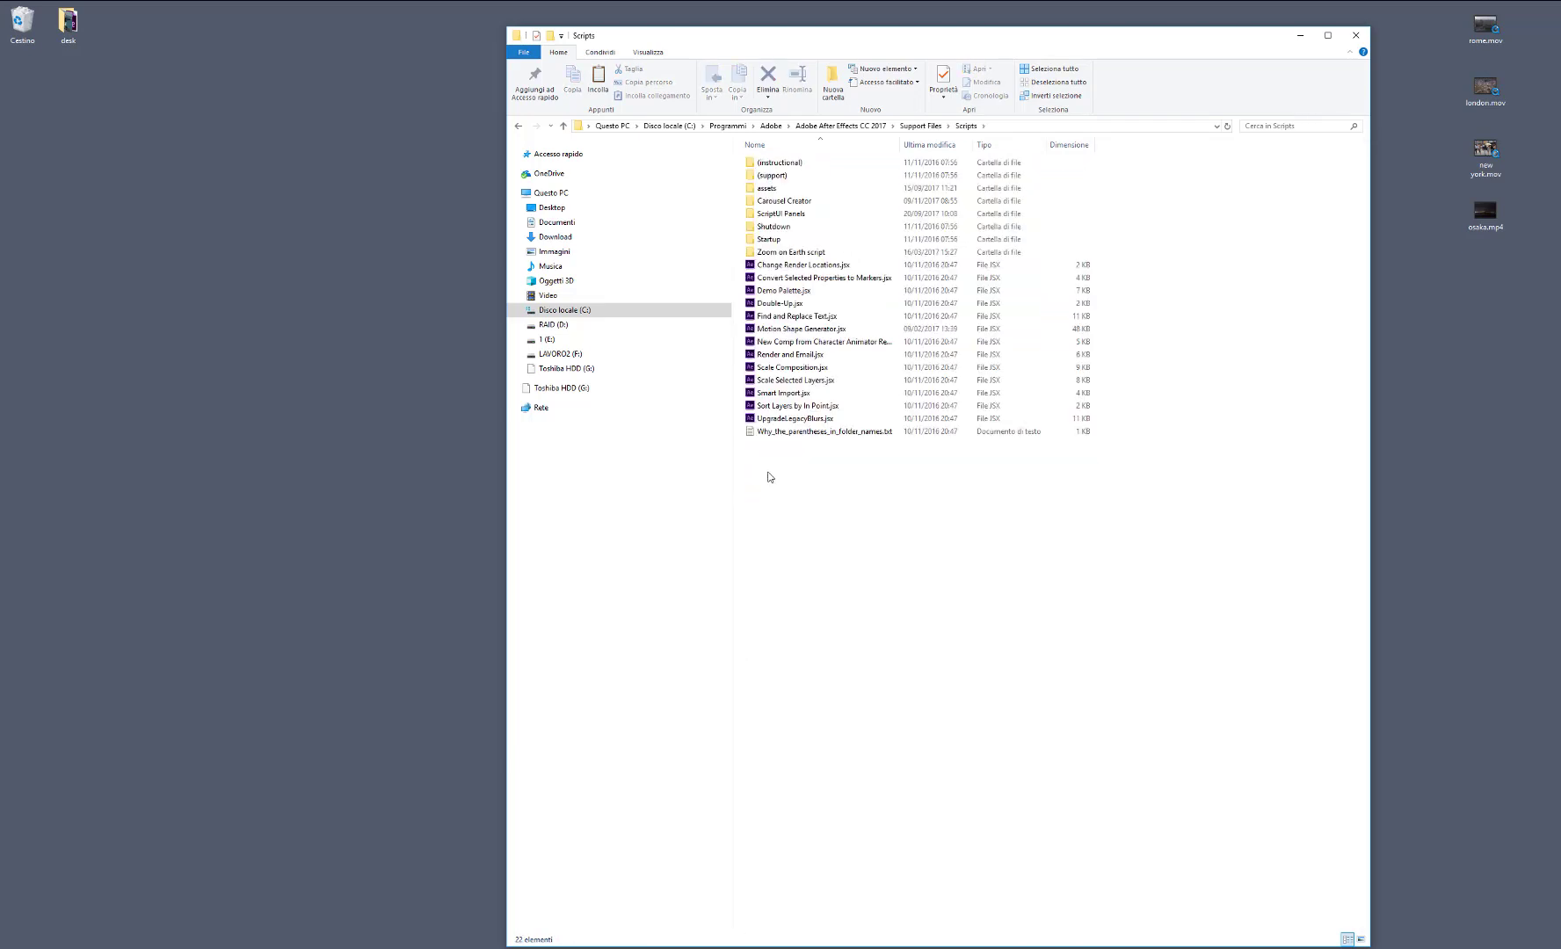
right_click(809, 508)
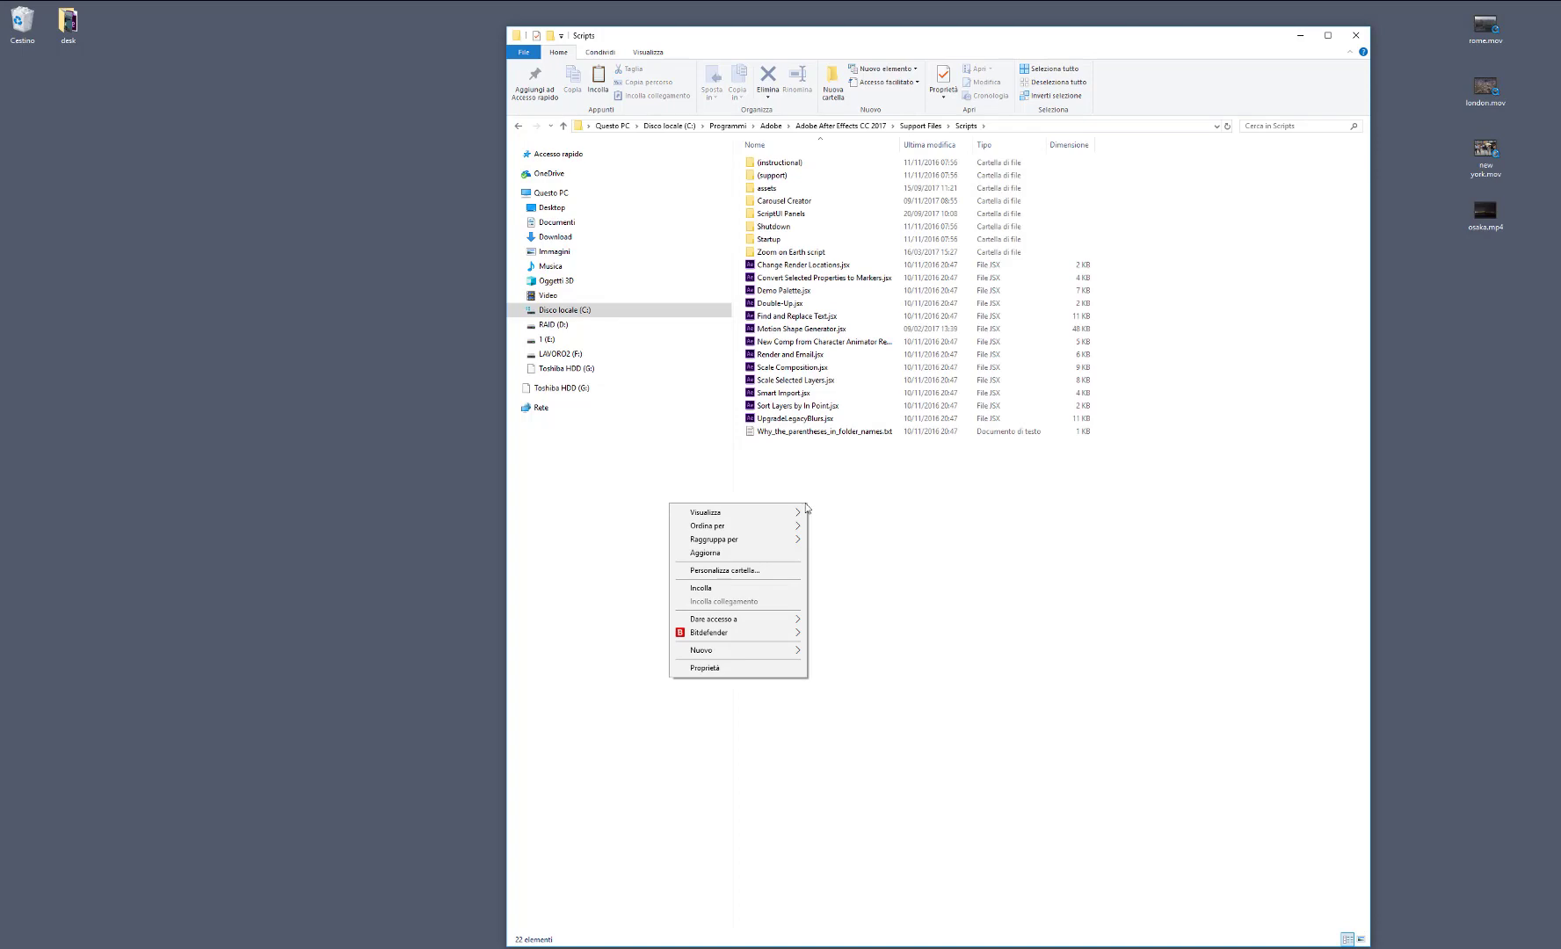
left_click(749, 589)
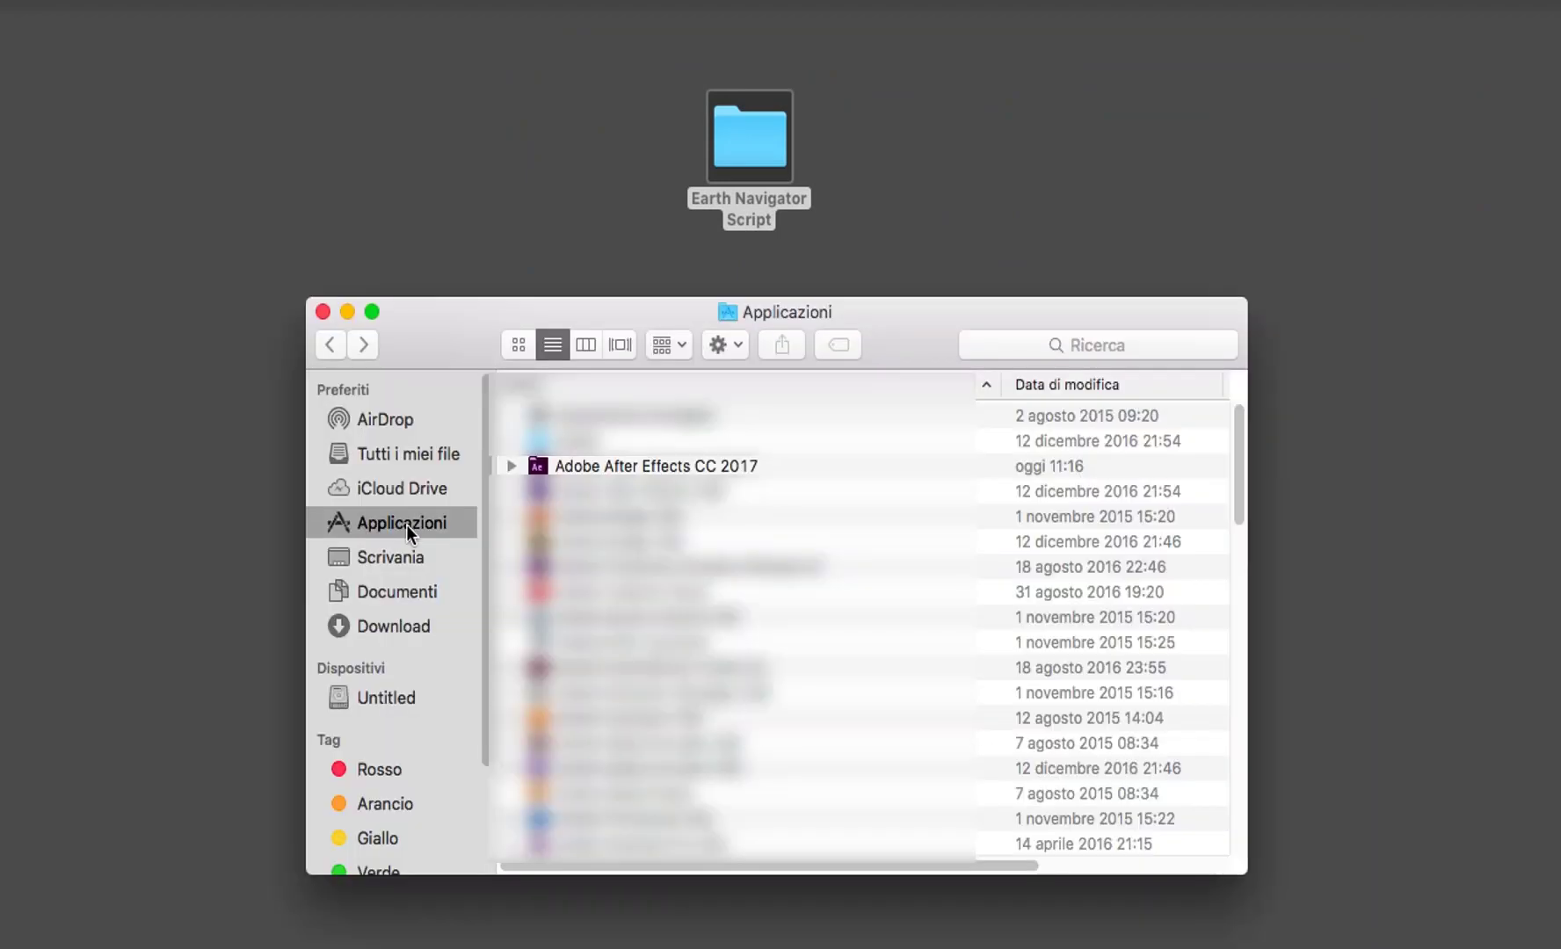
Step: Move the Earth Navigator Script folder from the Mac desktop into Adobe After Effects CC 2017's Scripts folder
double_click(591, 468)
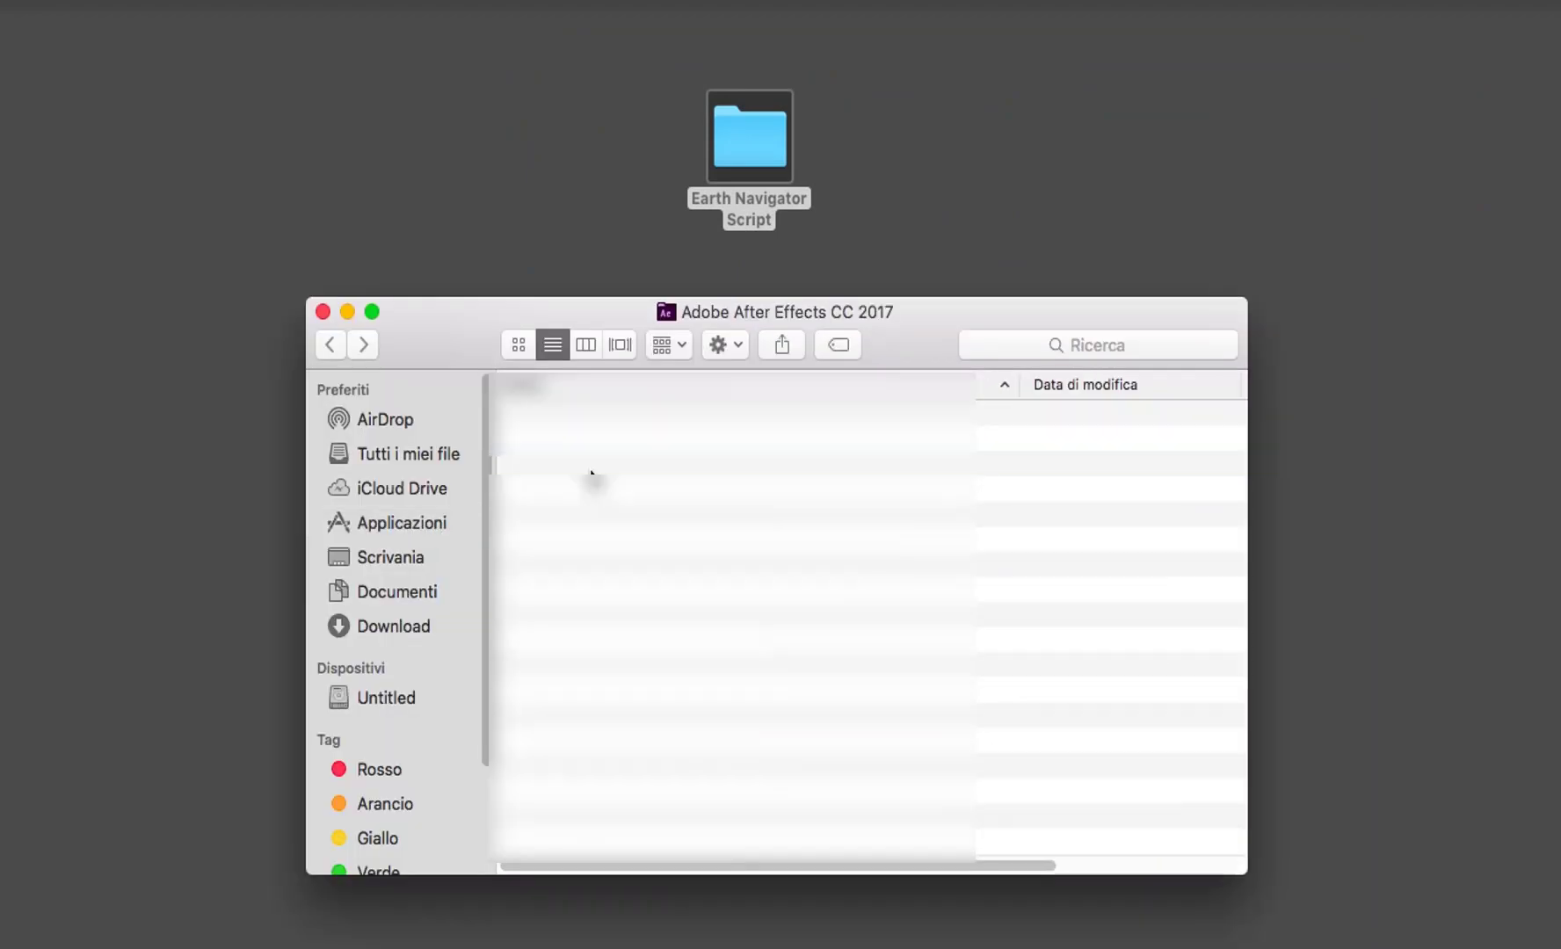
left_click(562, 567)
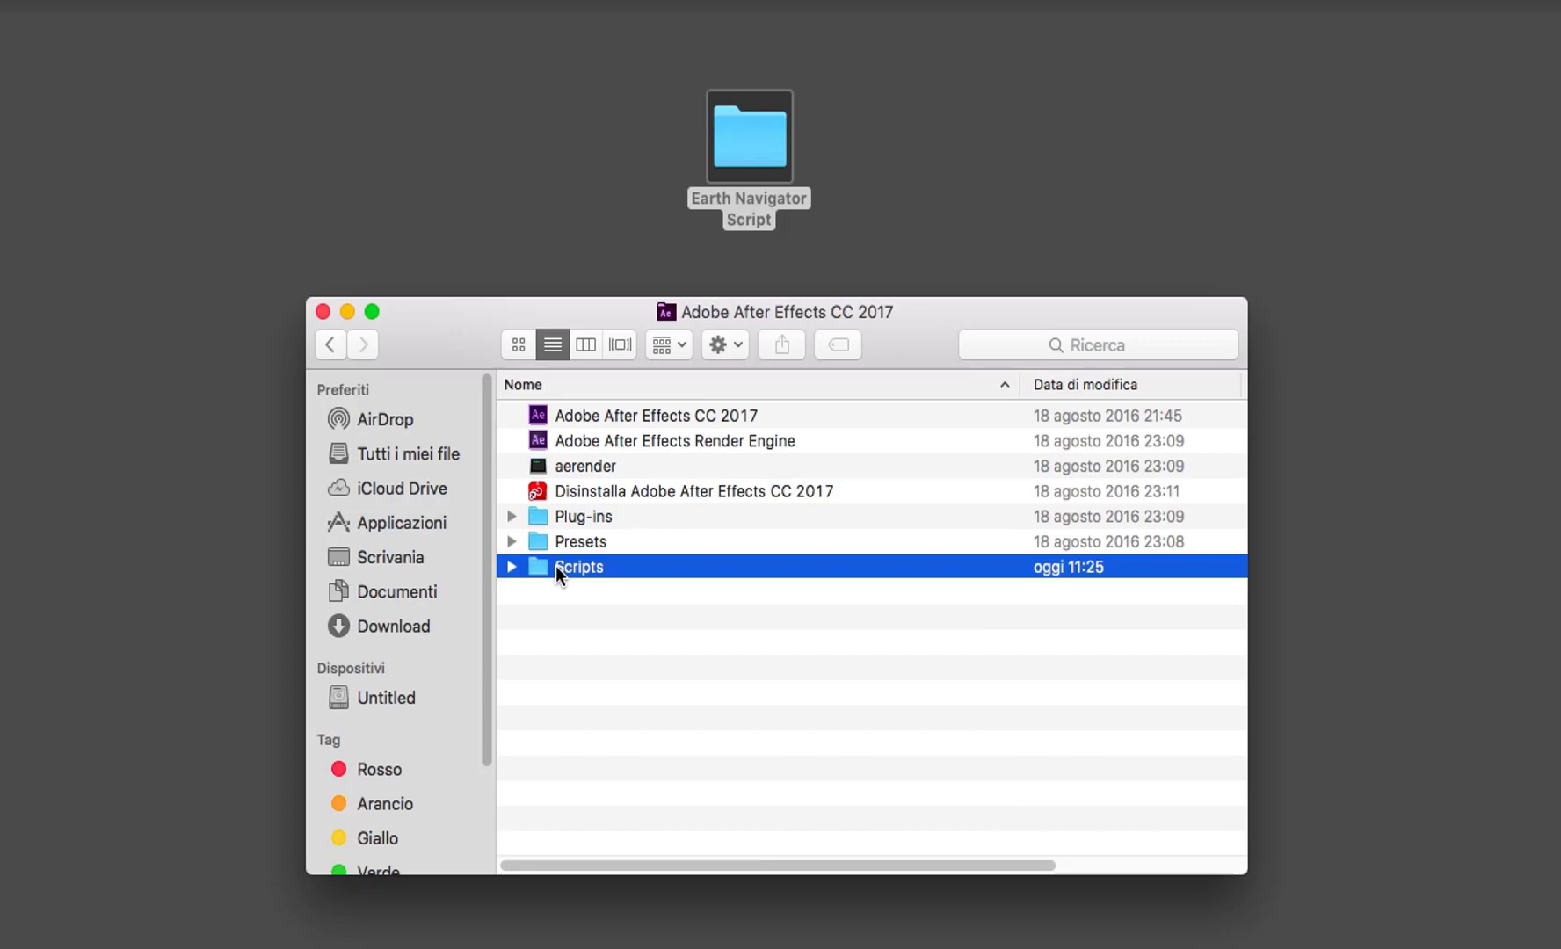
double_click(576, 566)
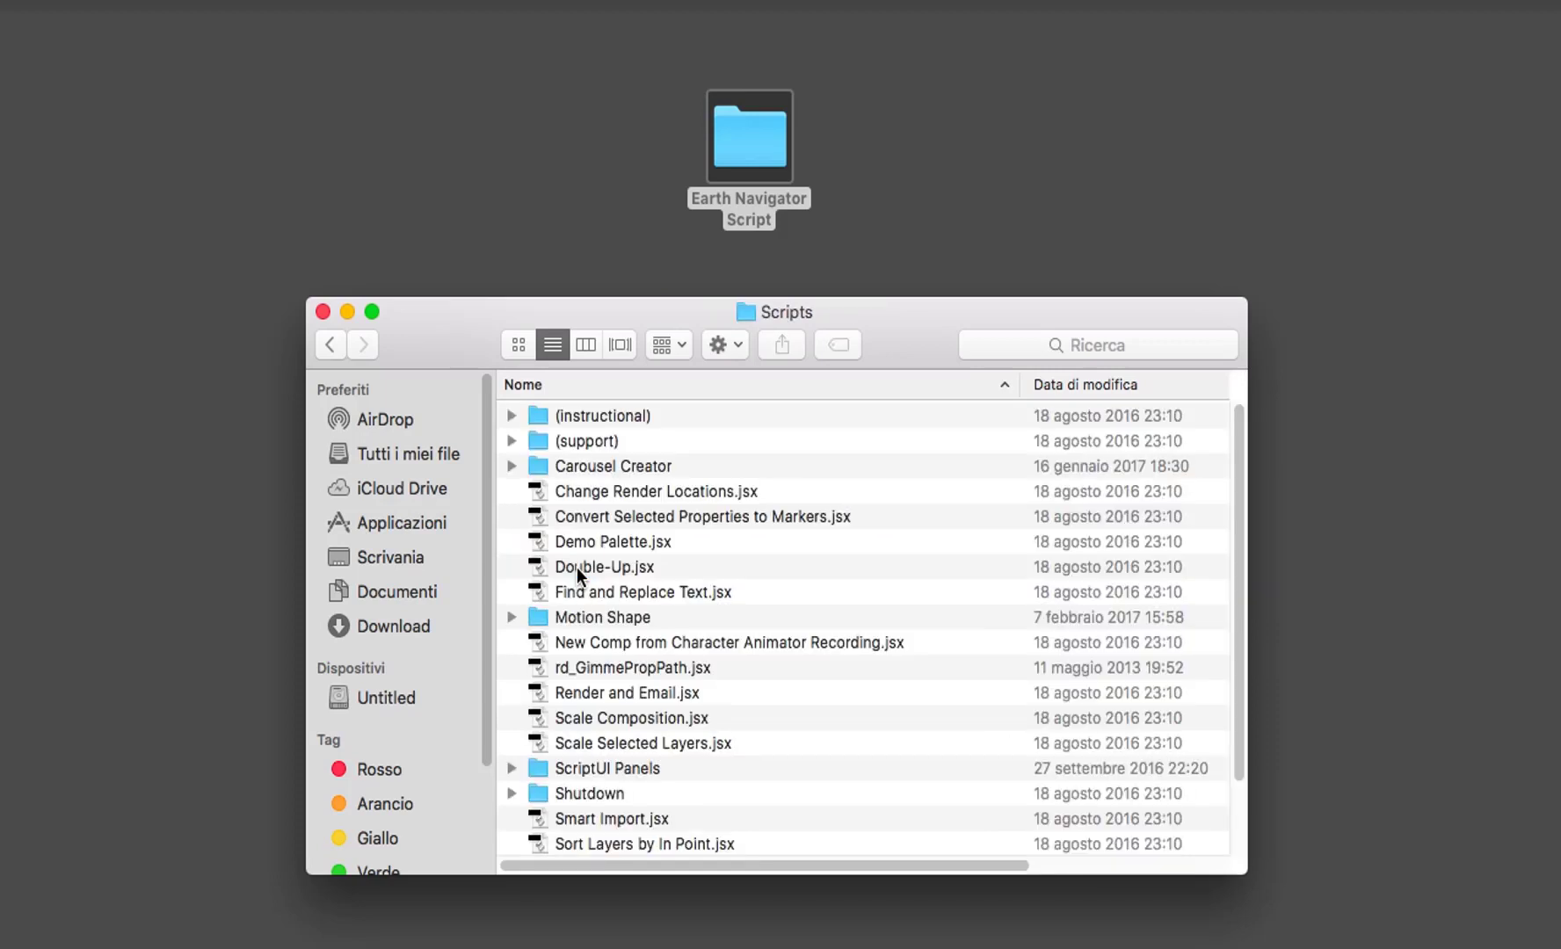
left_click_drag(748, 152, 893, 510)
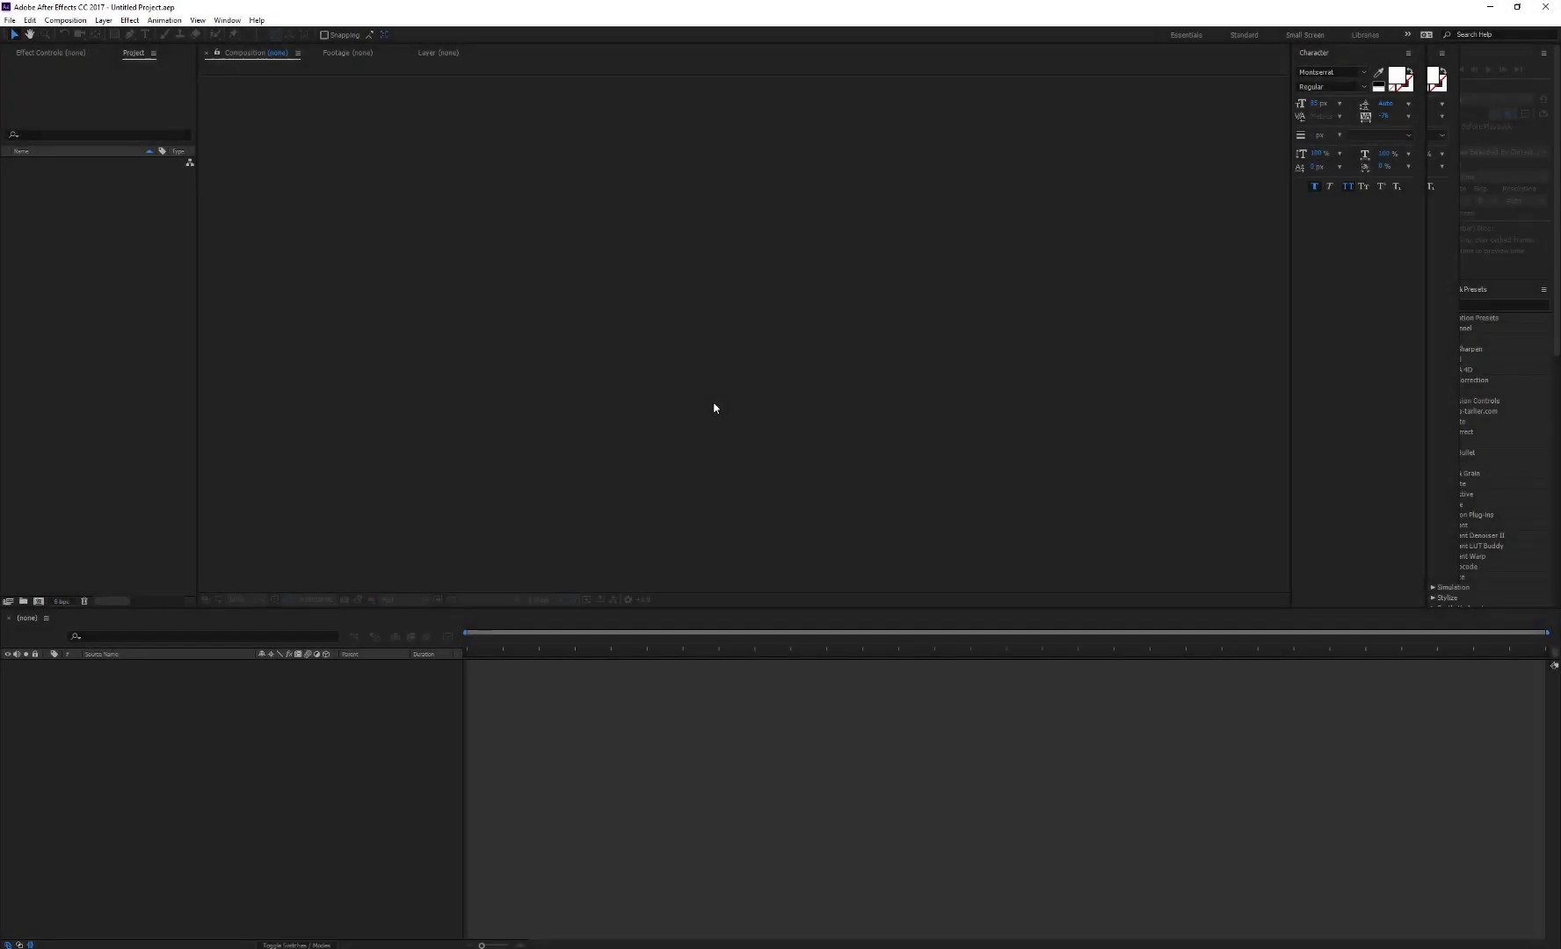
Step: Run the Earth Navigator.jsx script and dismiss its alert about needing the tutorial project
left_click(10, 20)
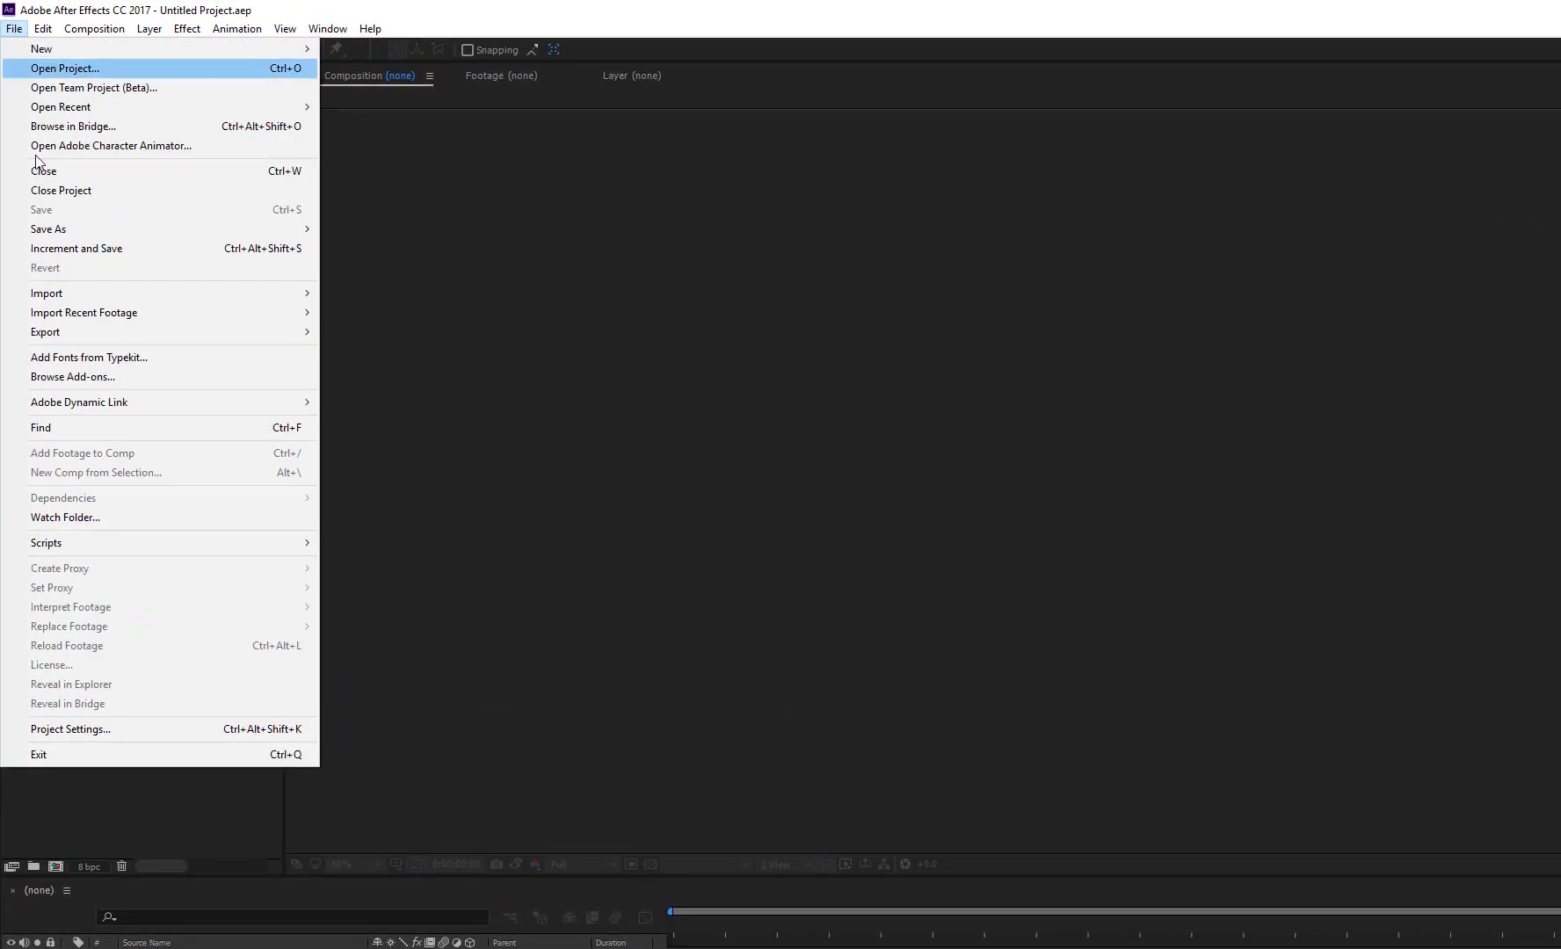
mouse_move(216, 550)
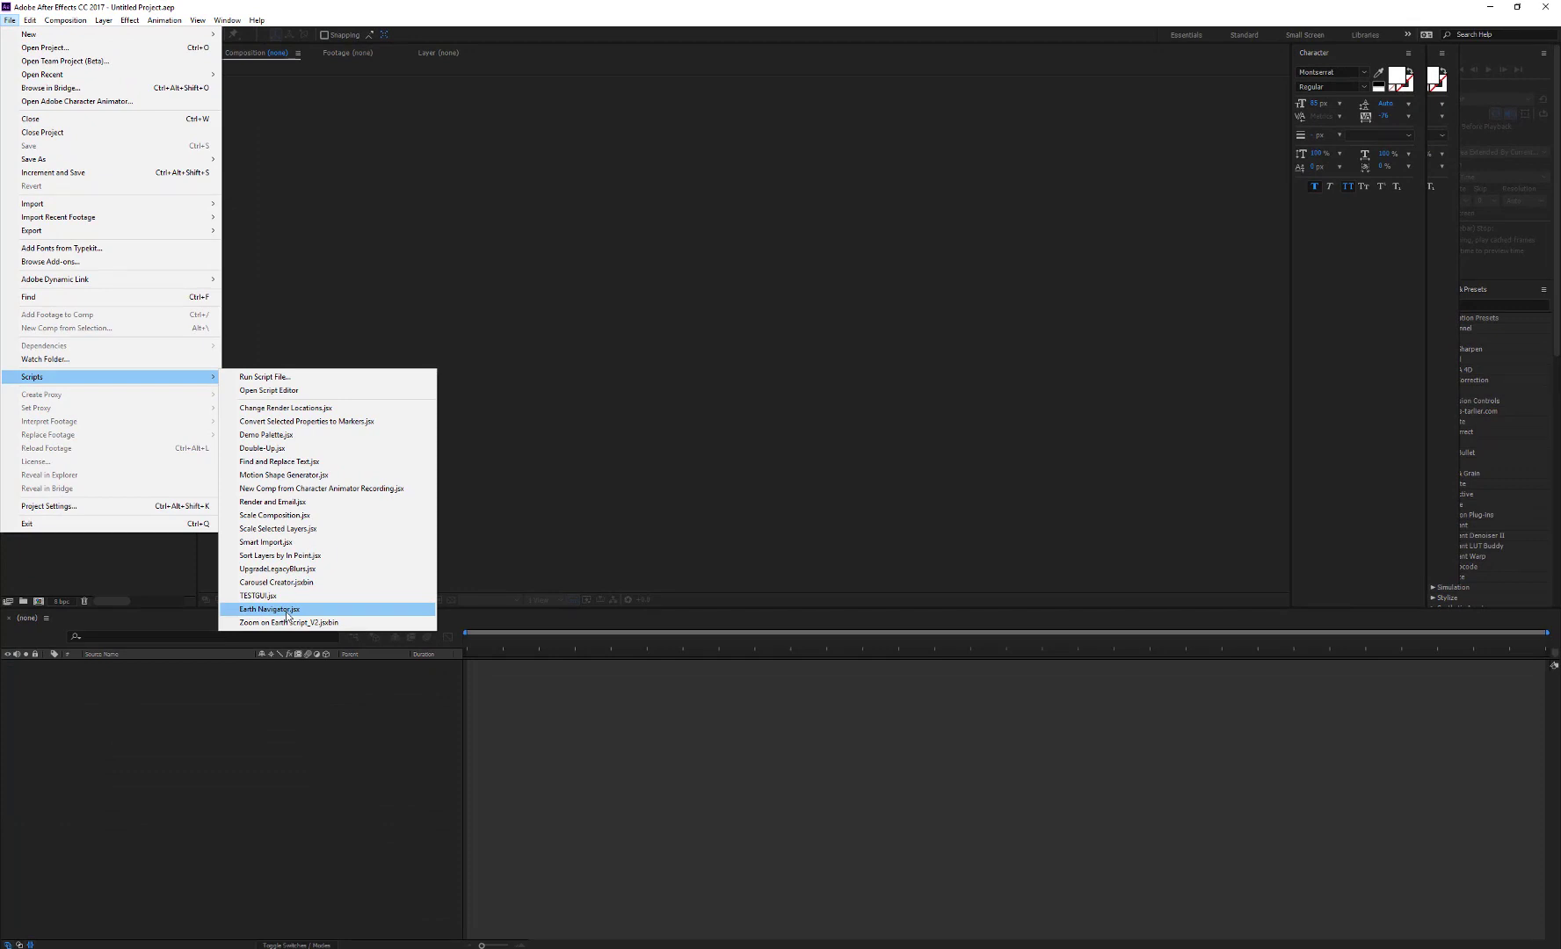
left_click(287, 613)
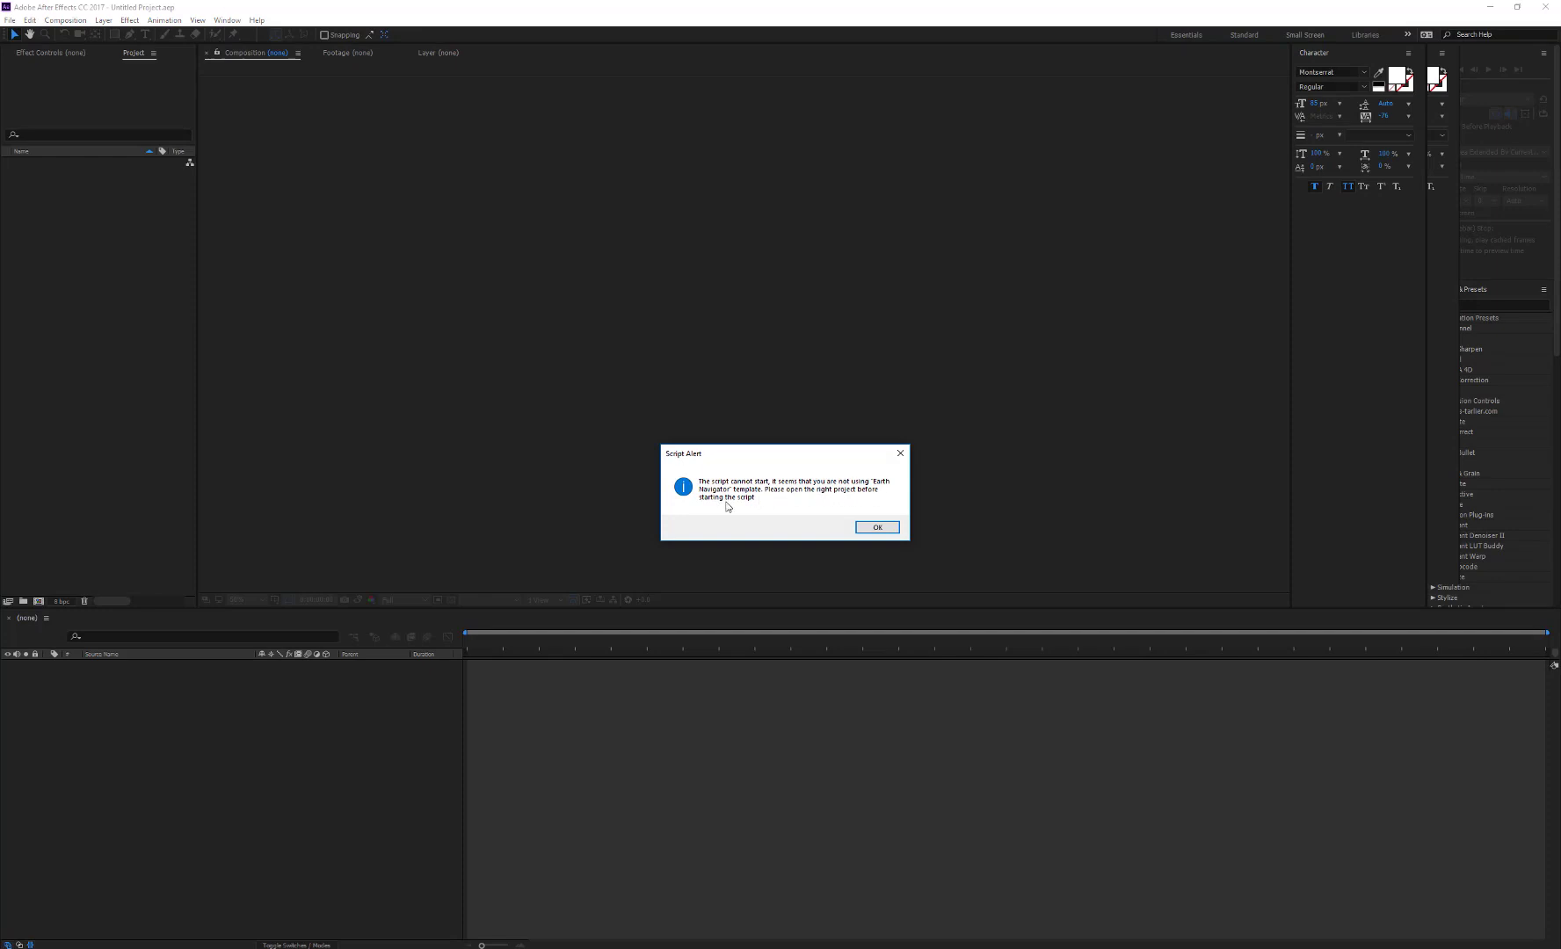
left_click(877, 527)
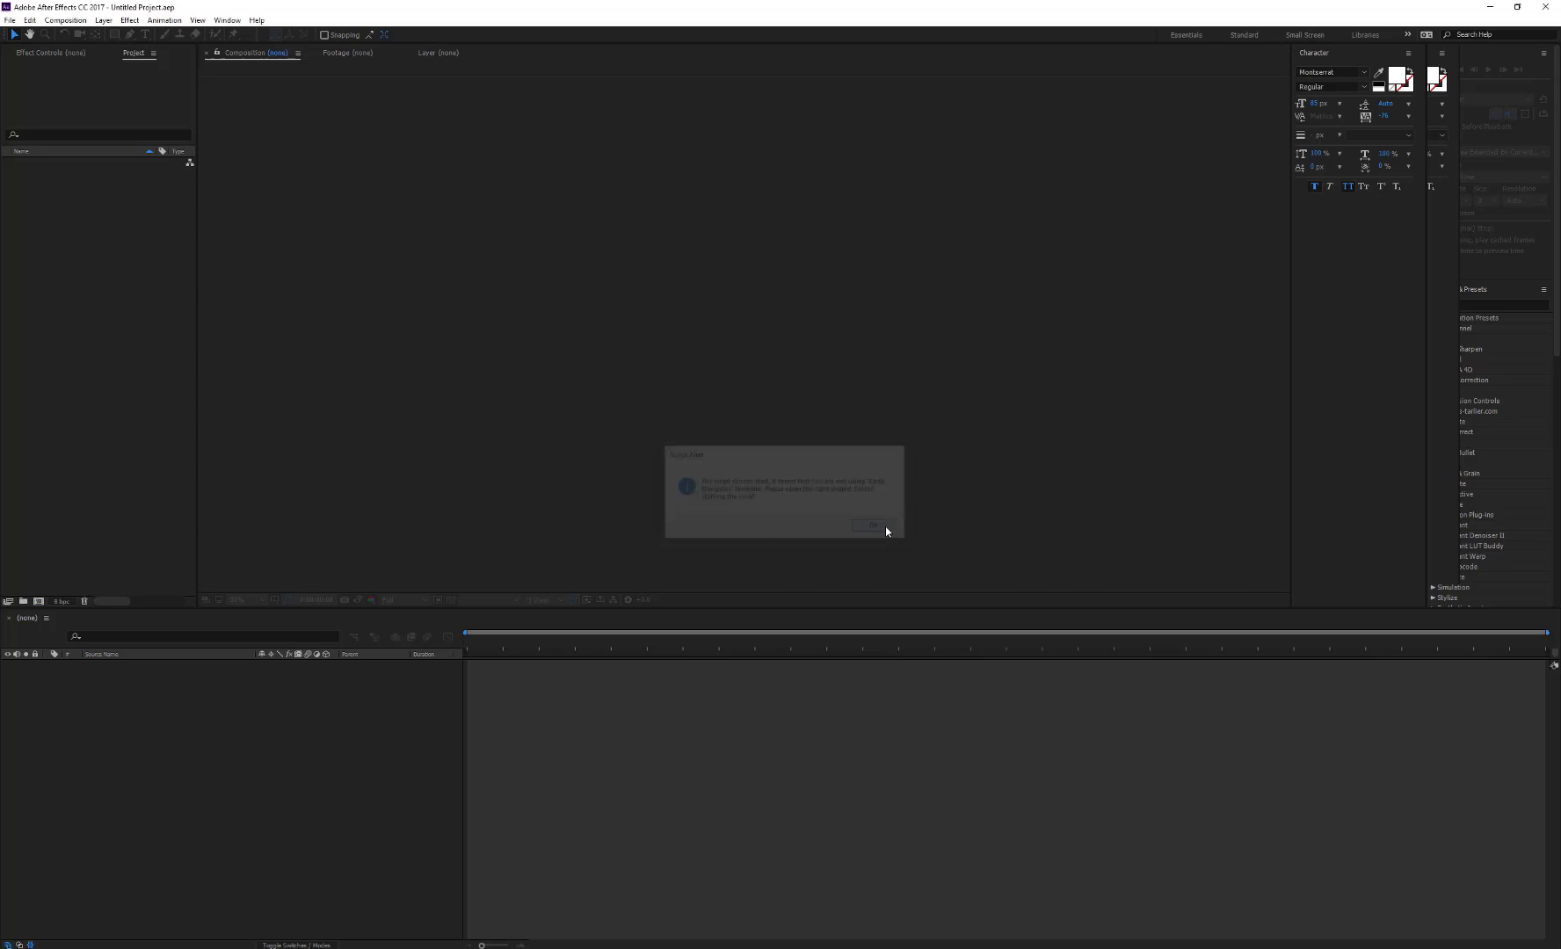
Step: Reopen Earth Navigator tutorial.aep from the recent projects list
left_click(11, 21)
mouse_move(43, 74)
left_click(286, 74)
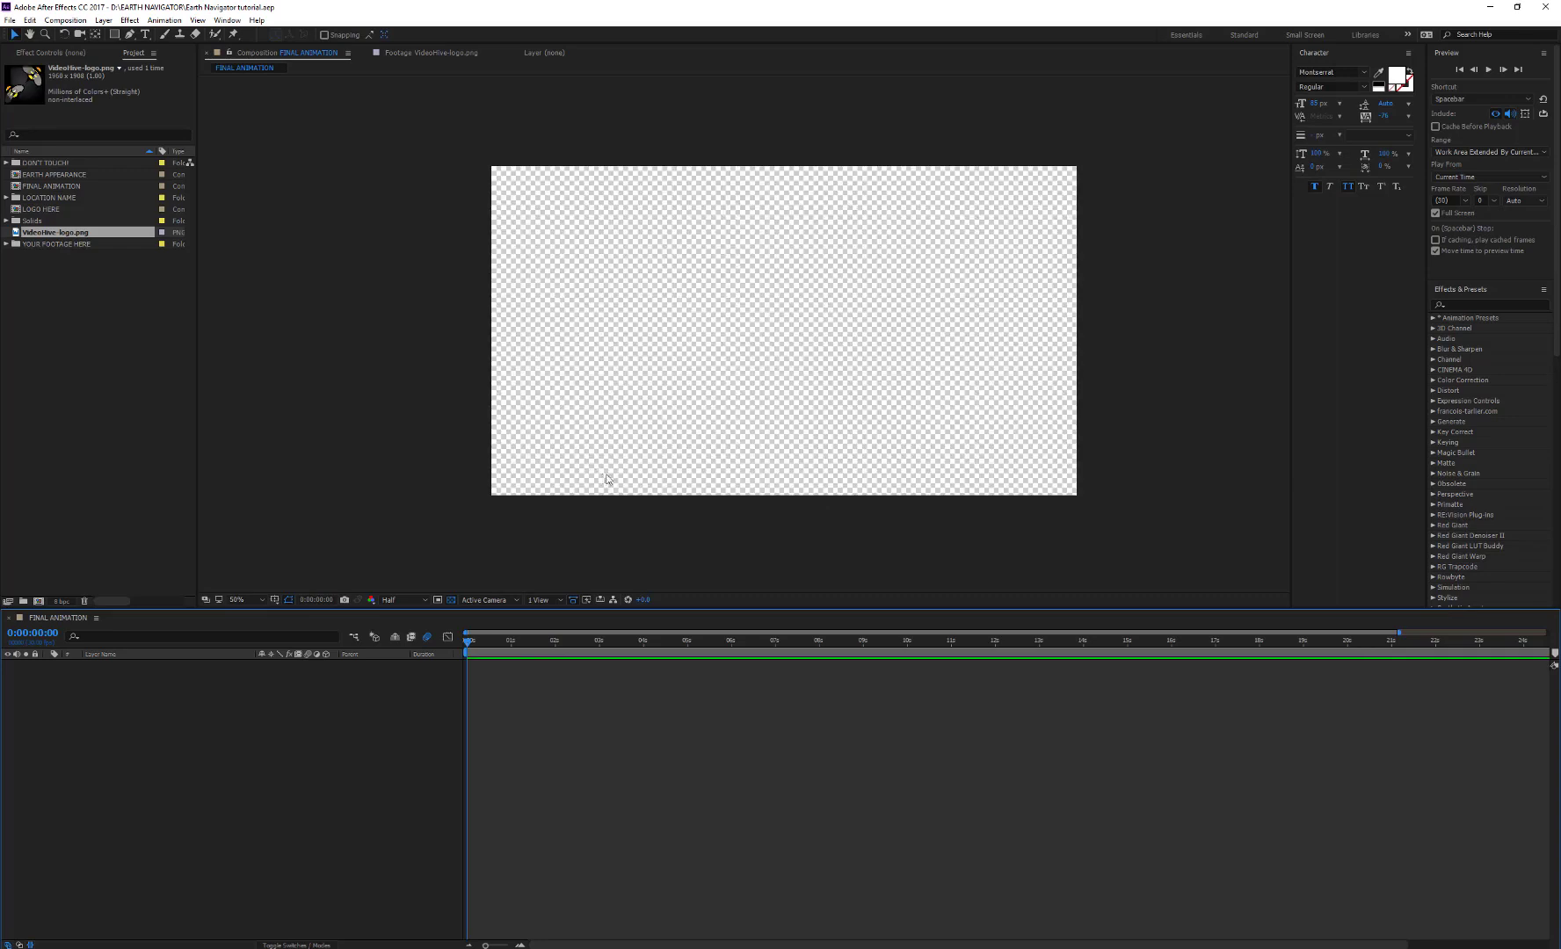
Step: Launch Earth Navigator.jsx, park its window on the right, and open the EARTH APPEARANCE comp
left_click(16, 17)
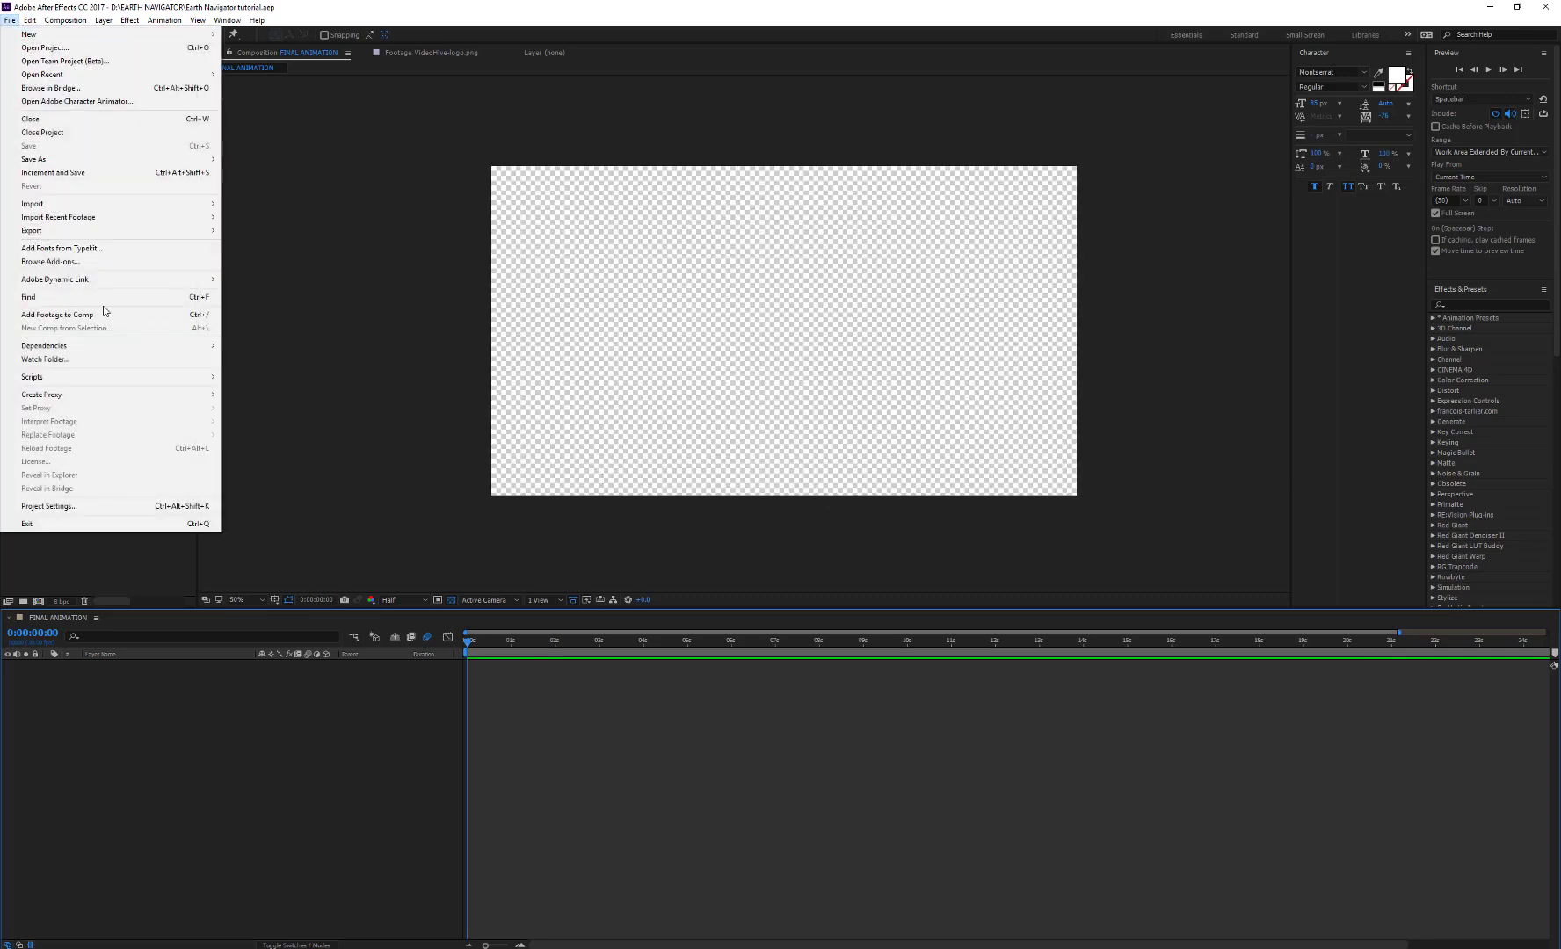
mouse_move(114, 379)
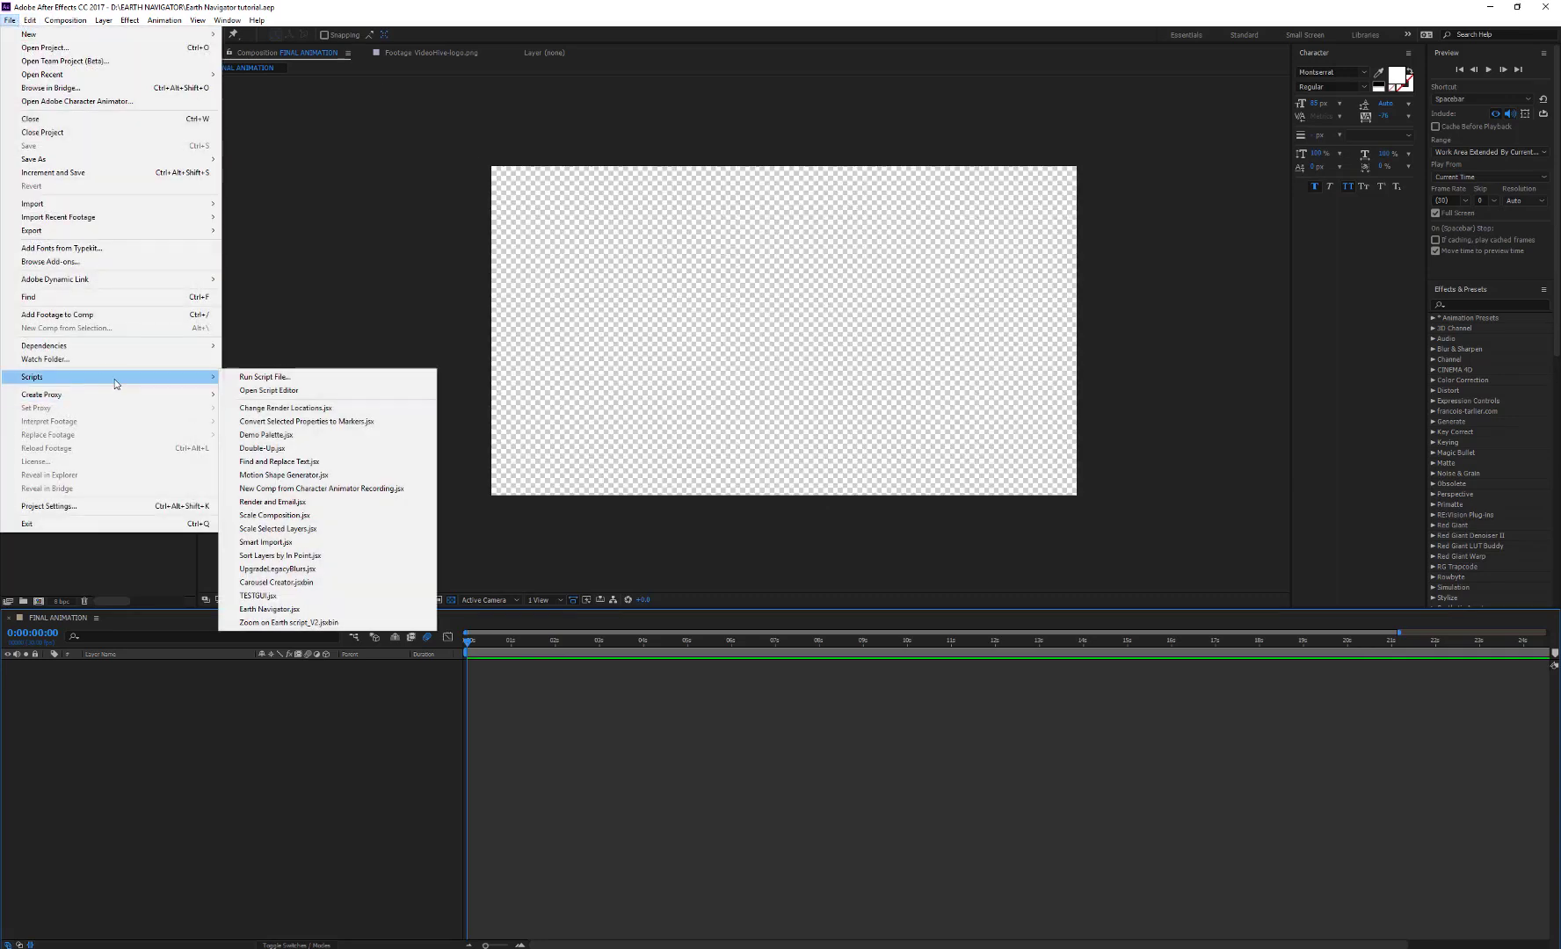
left_click(318, 611)
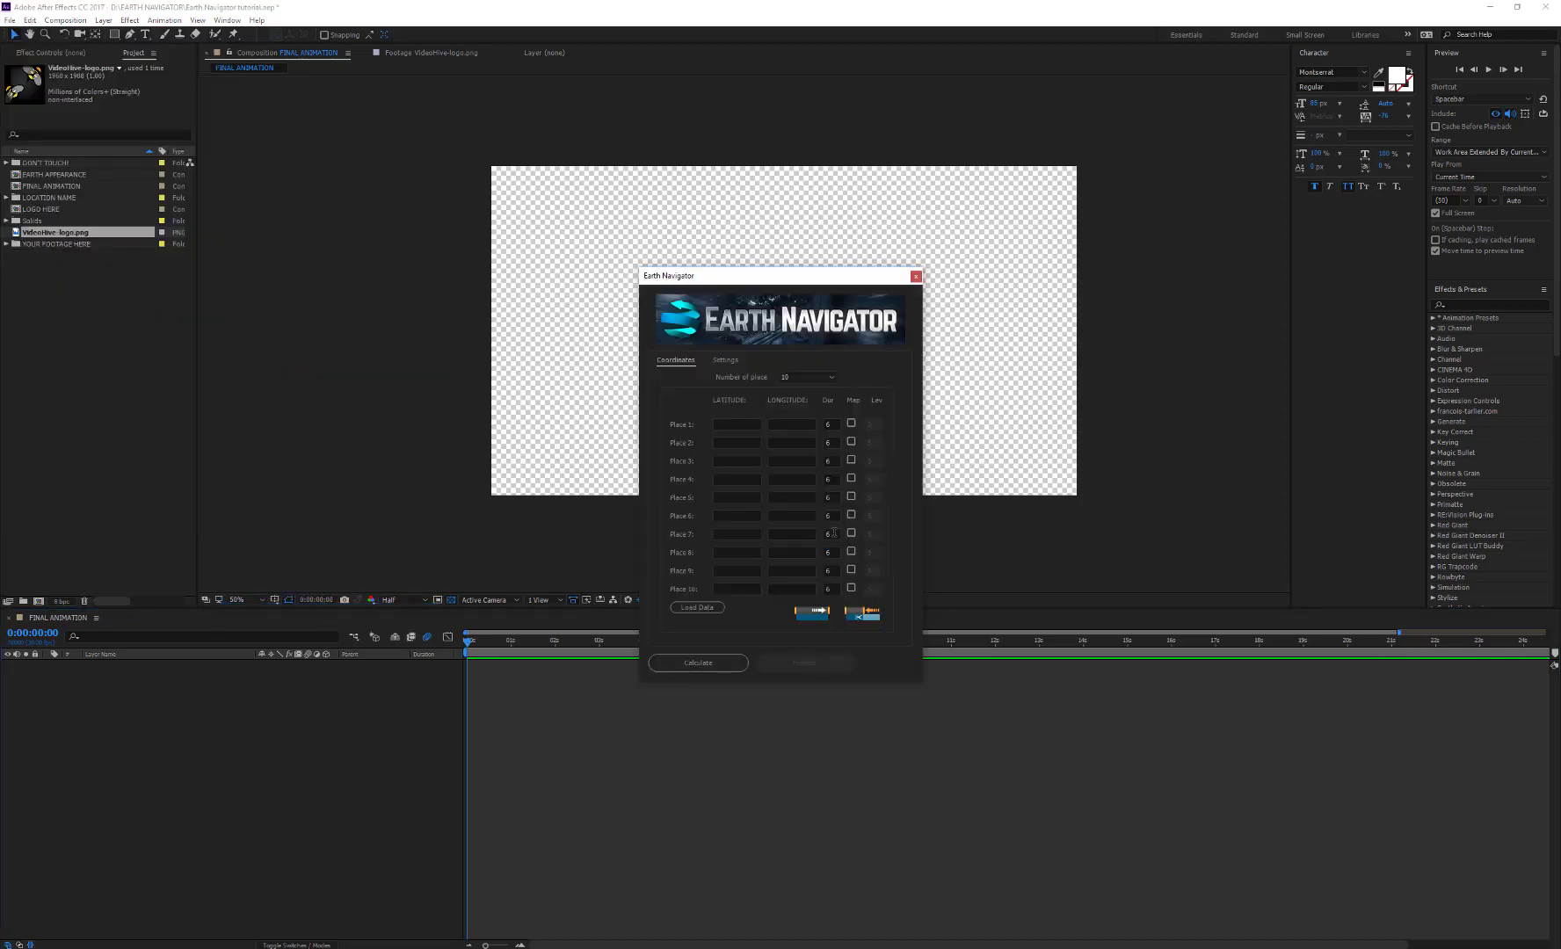
left_click_drag(814, 278, 1296, 159)
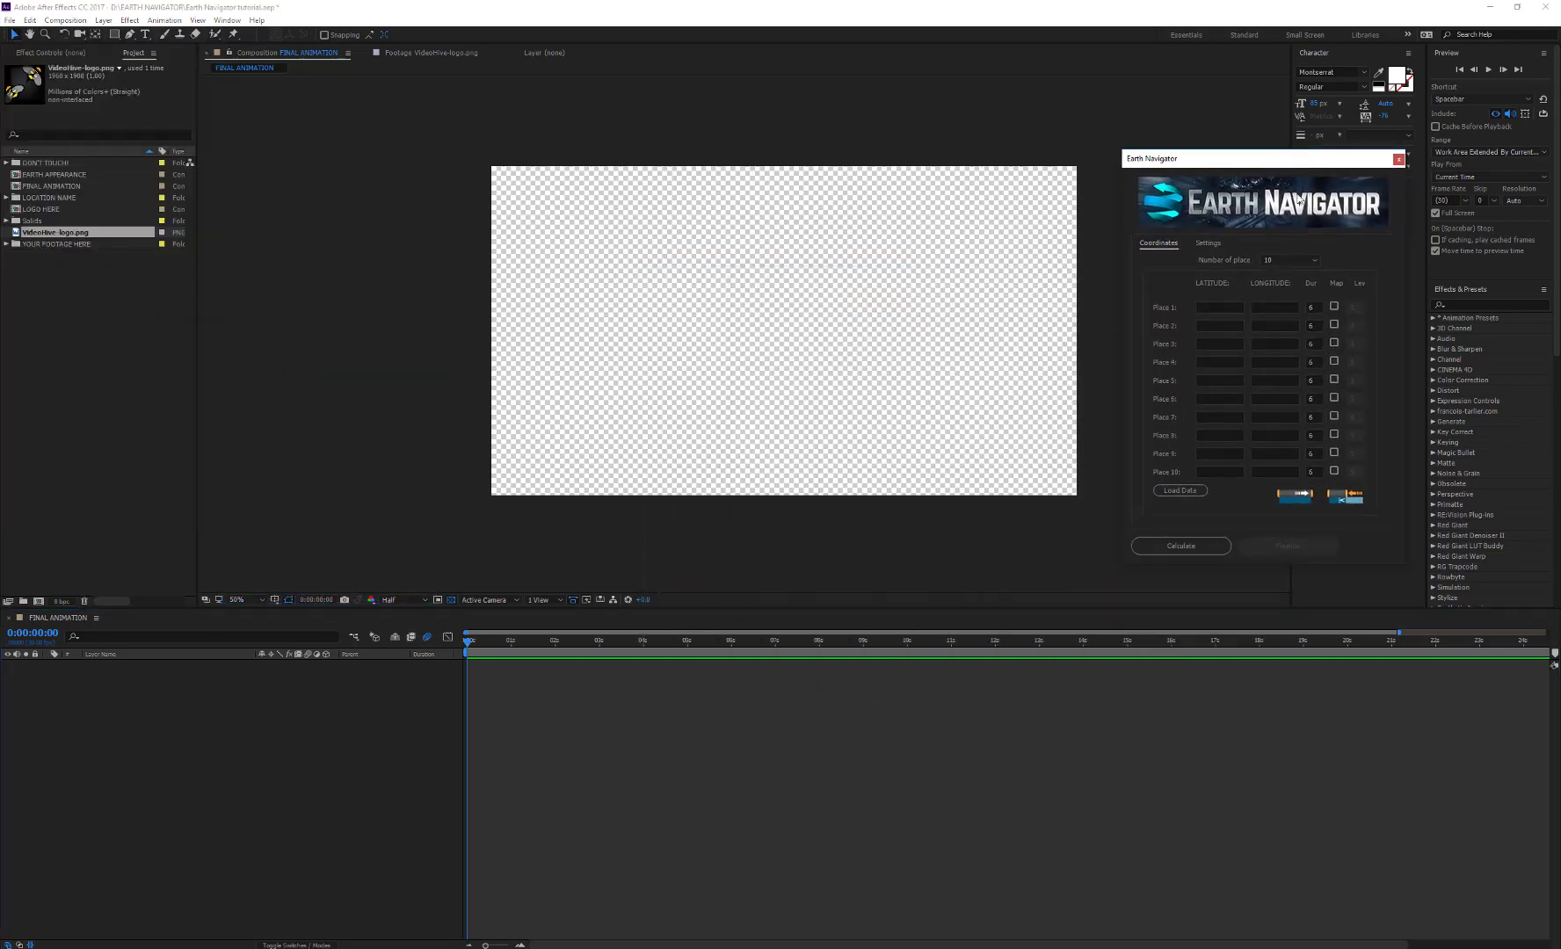
left_click(58, 174)
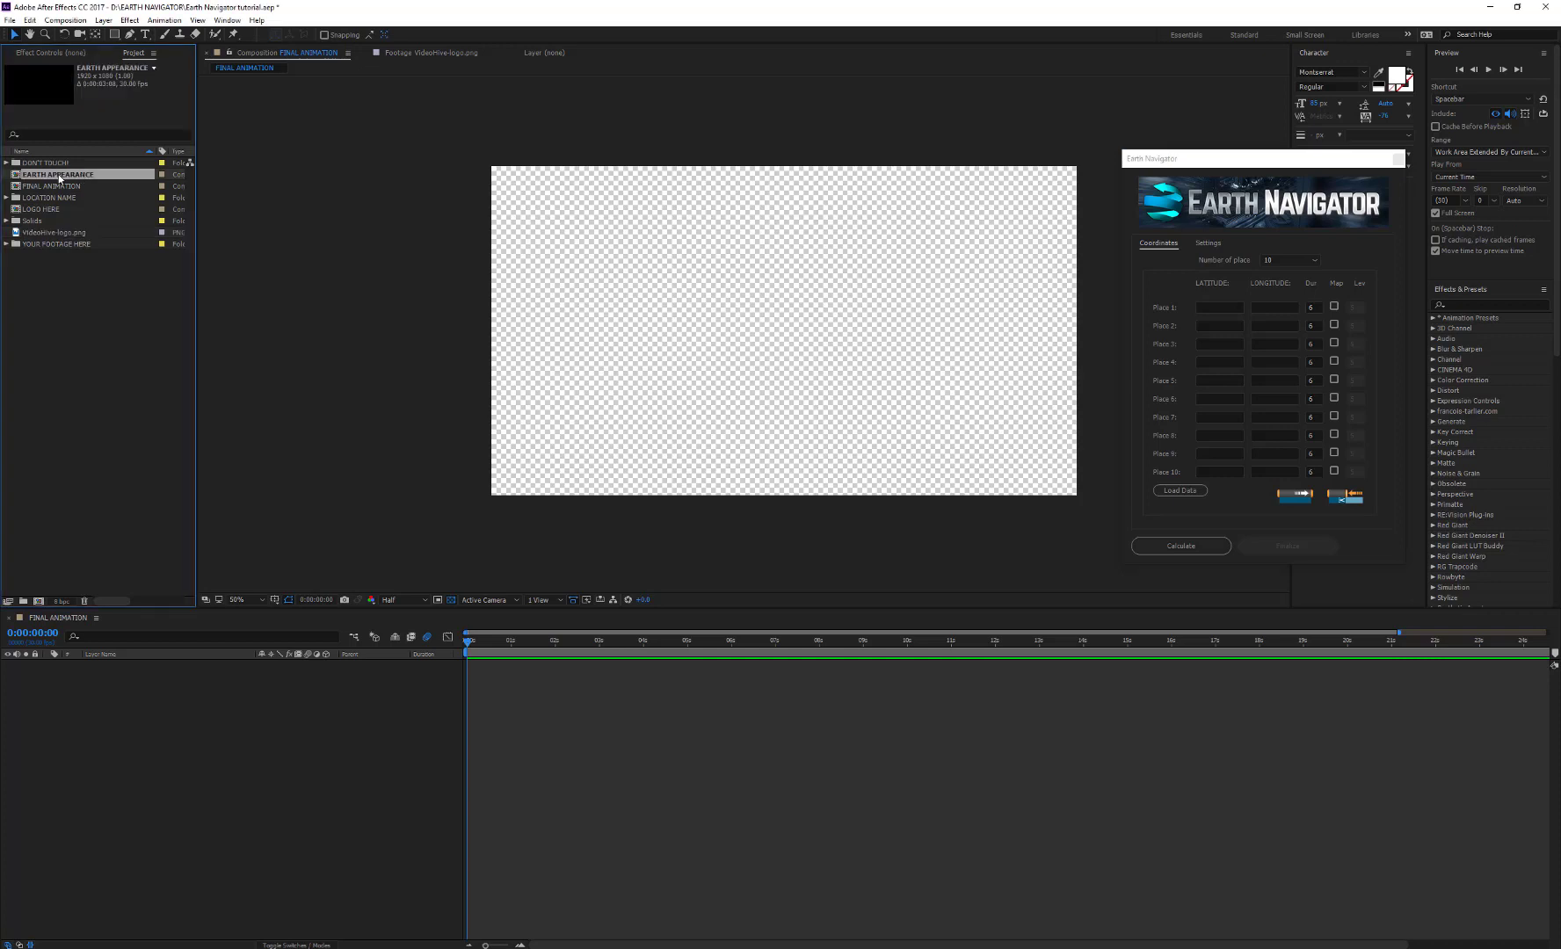
double_click(70, 175)
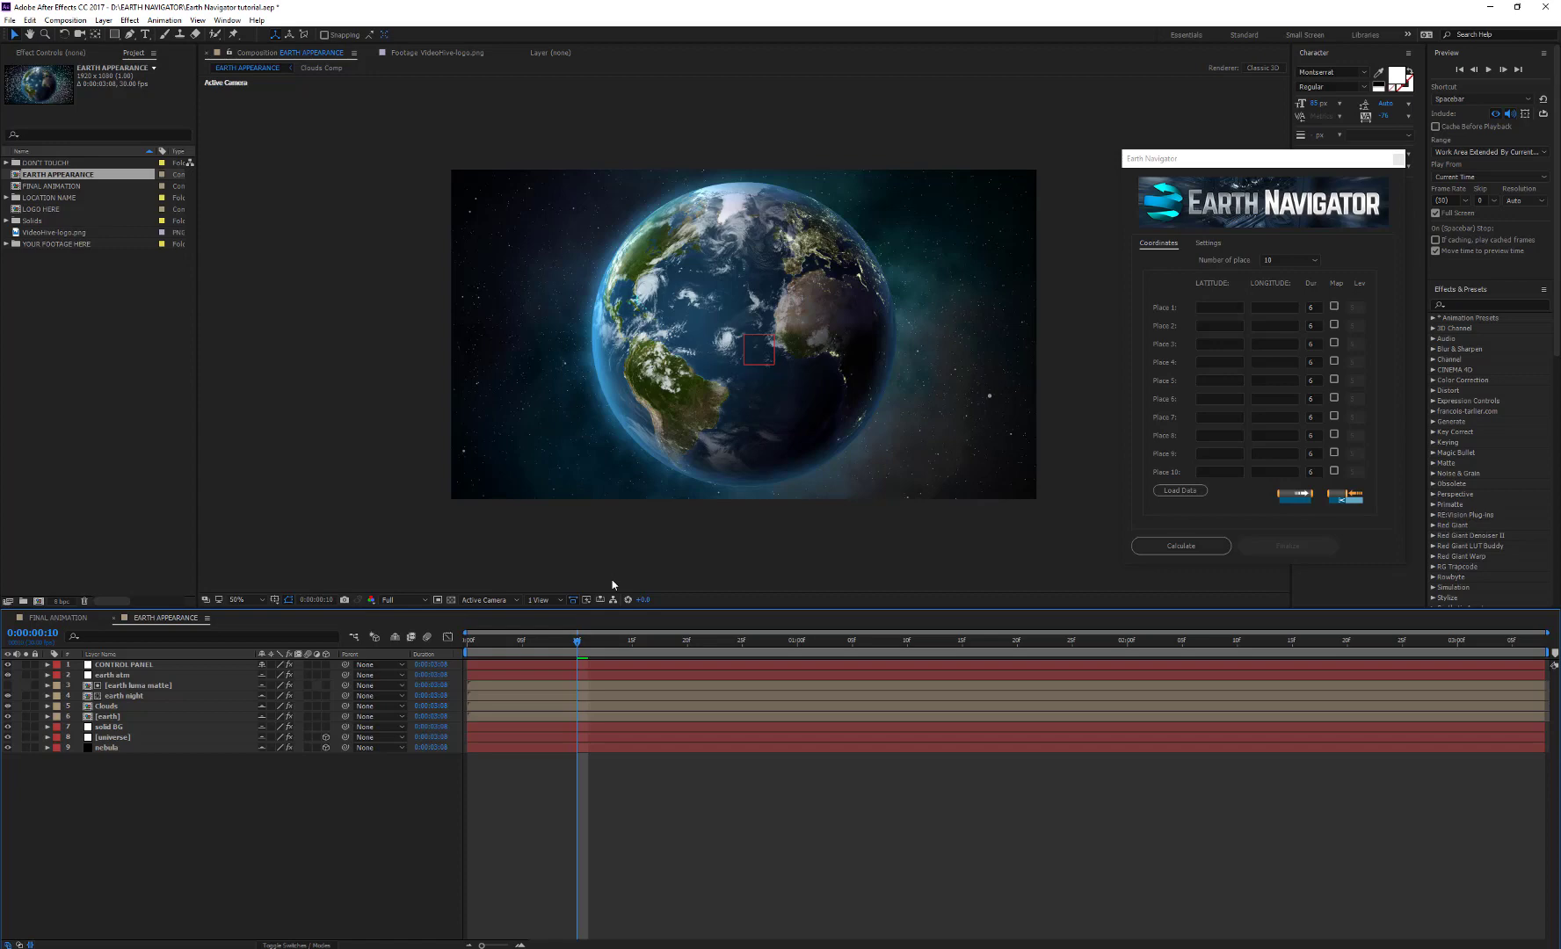
Step: Try out the CONTROL PANEL's clouds, atmosphere, Light Direction and Light Height sliders
left_click(146, 665)
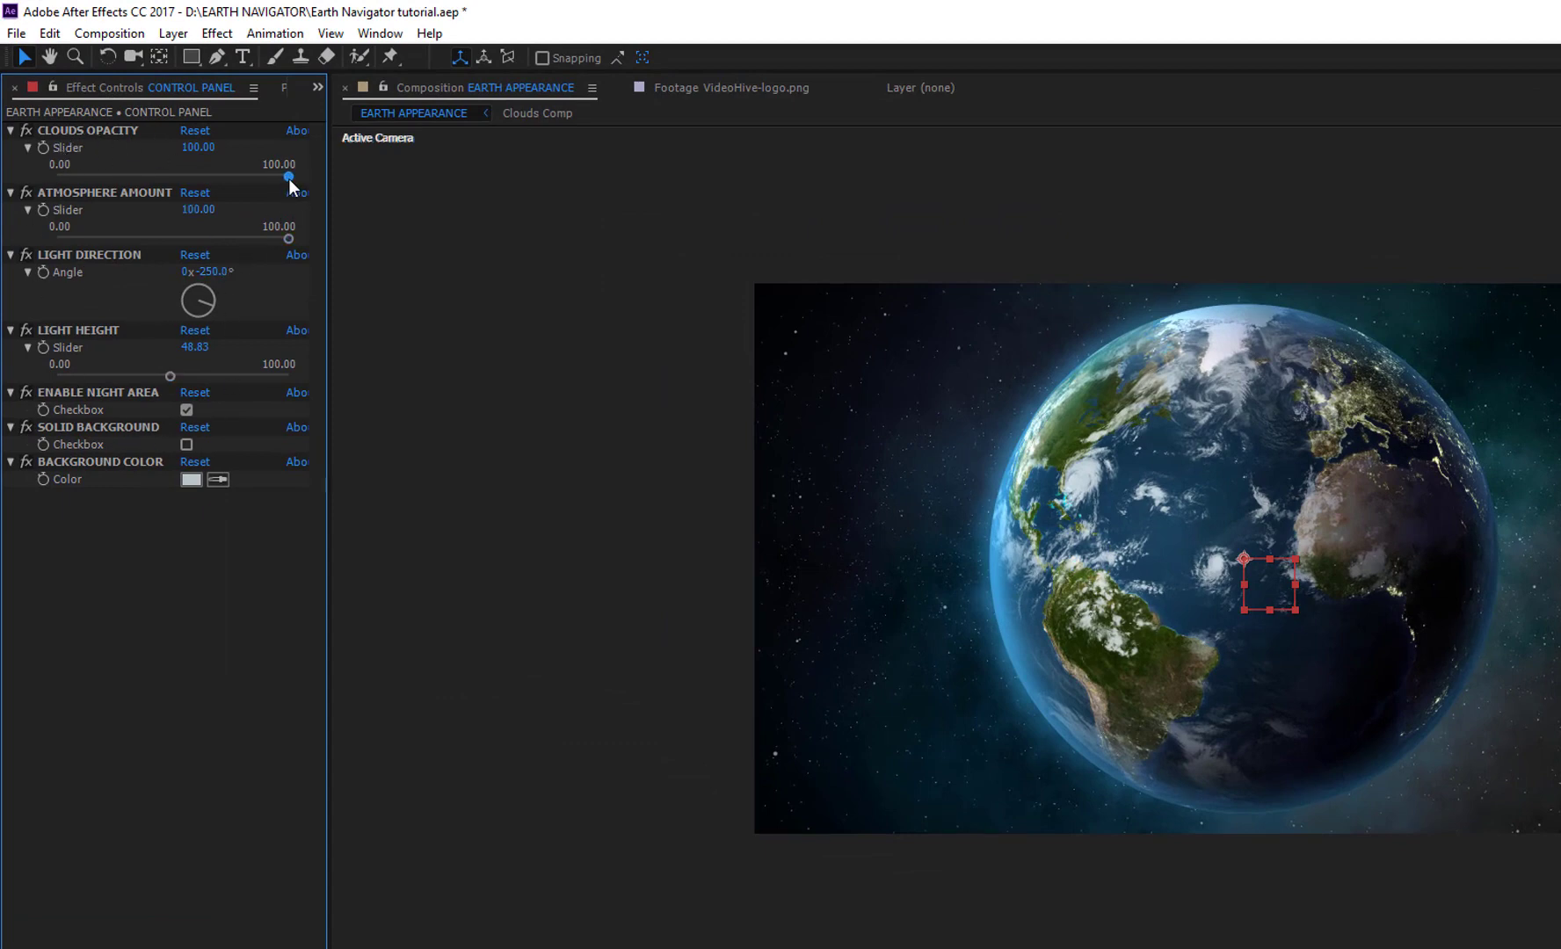
mouse_move(287, 179)
left_mouse_down()
mouse_move(67, 169)
mouse_move(306, 171)
left_mouse_up()
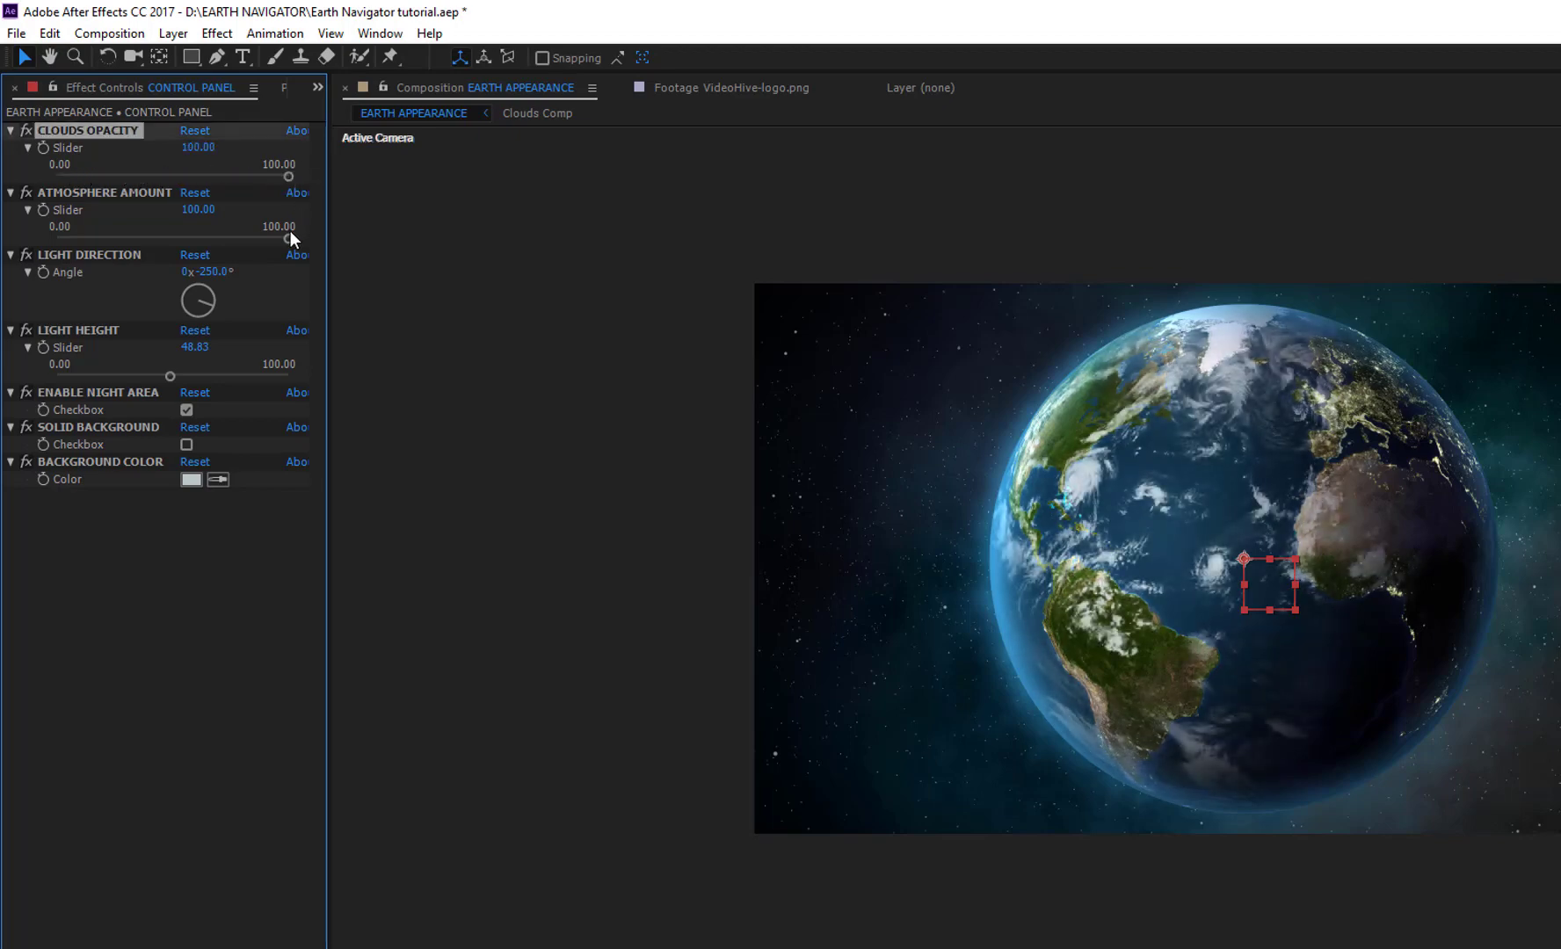
left_click_drag(286, 240, 333, 230)
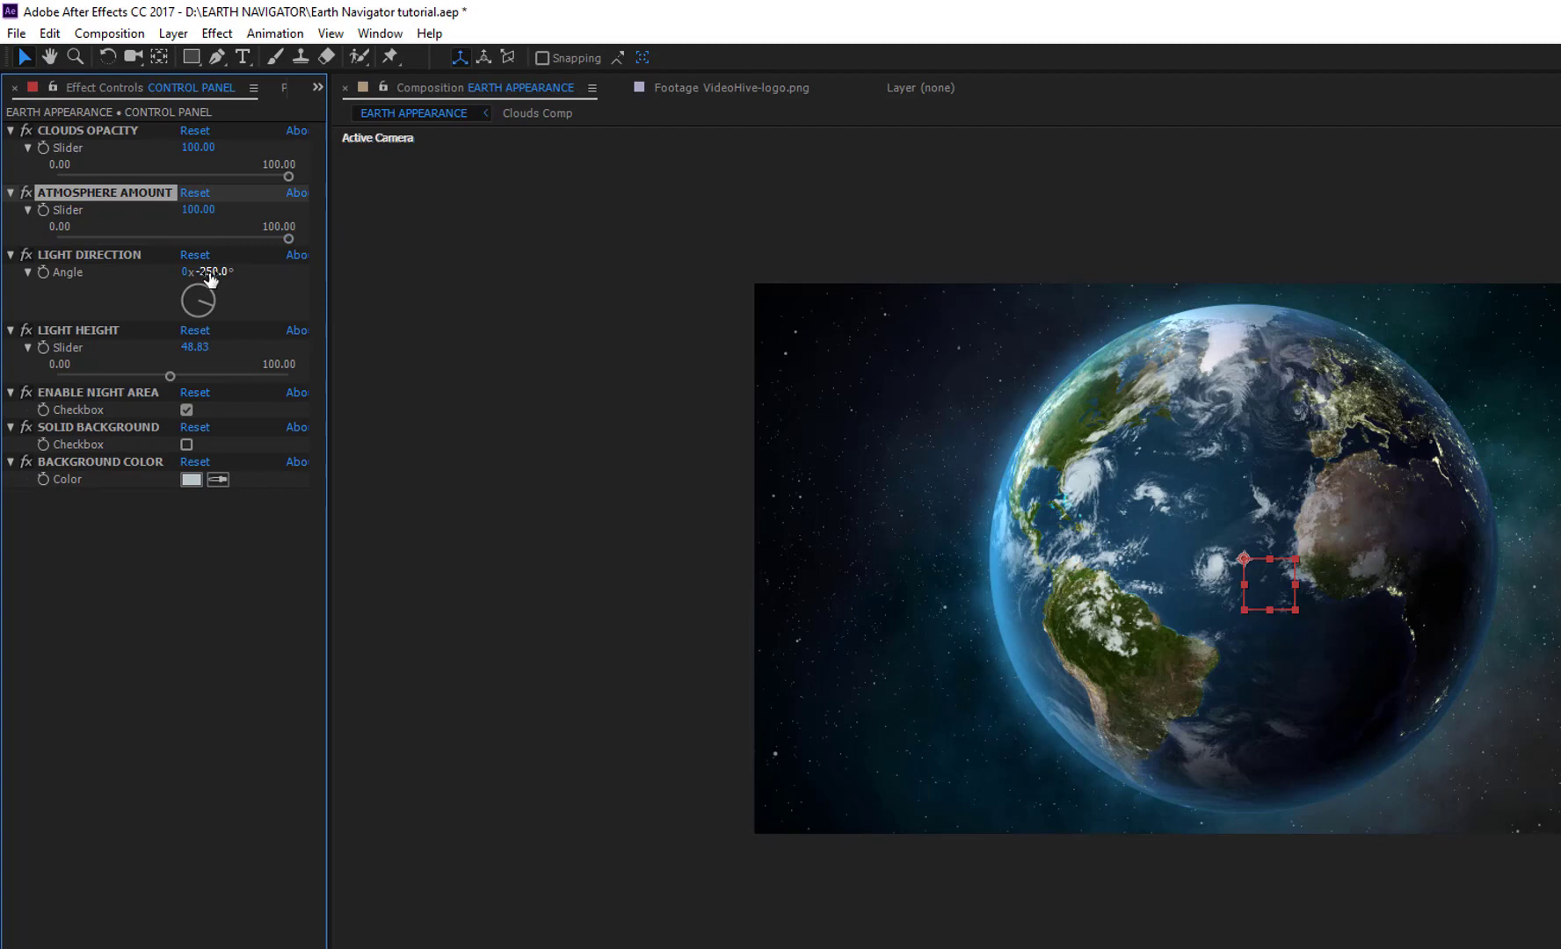
left_click_drag(211, 267, 249, 186)
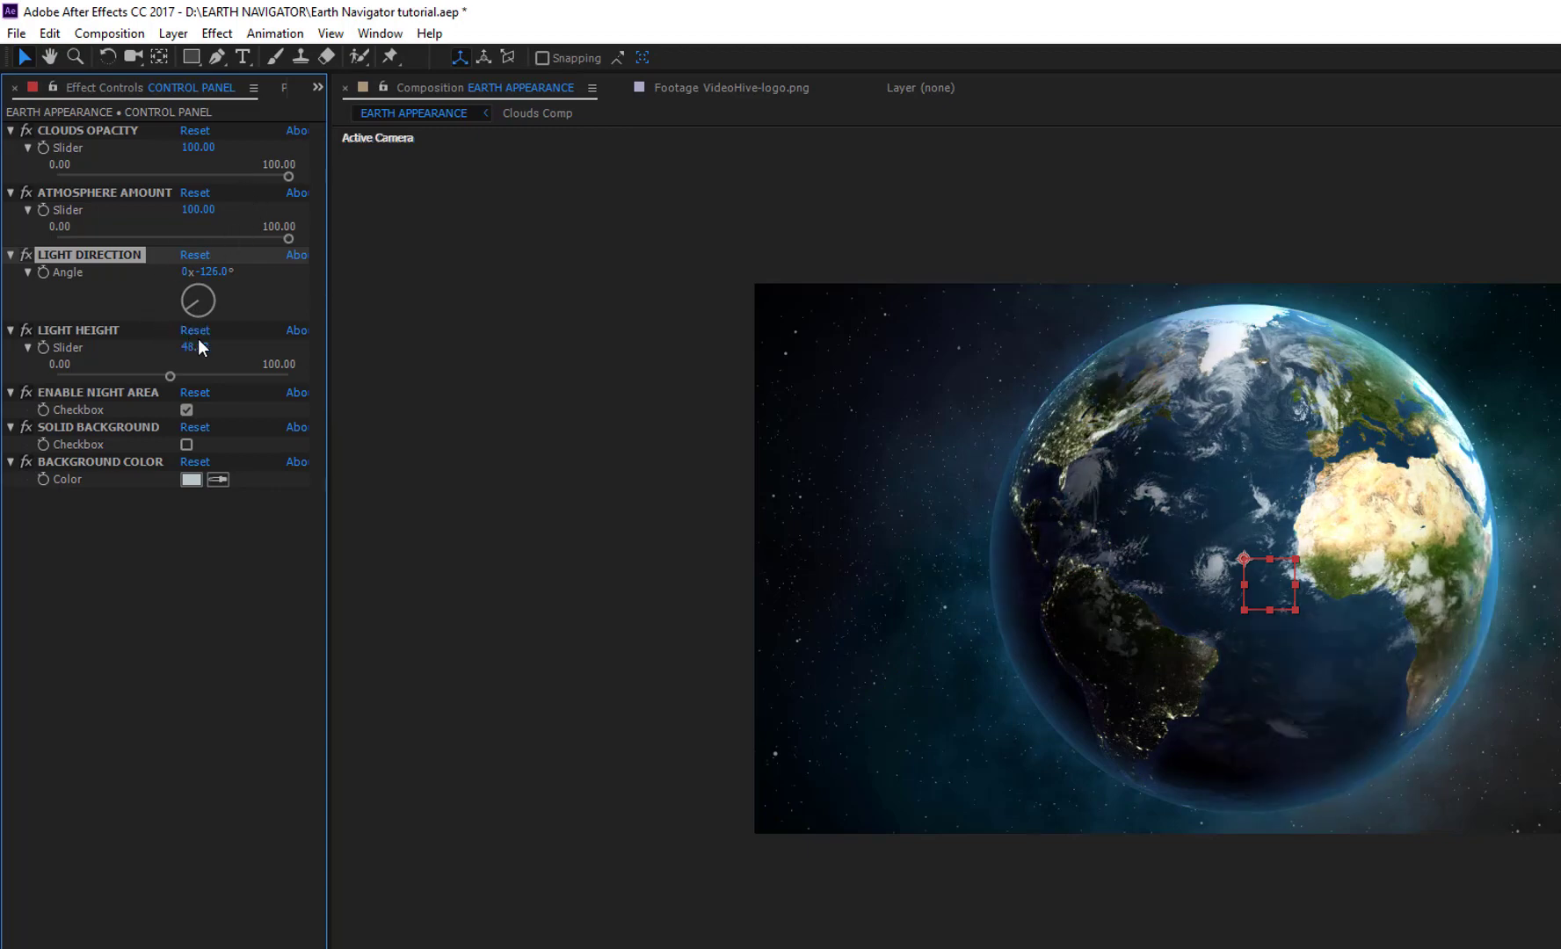
left_click(170, 377)
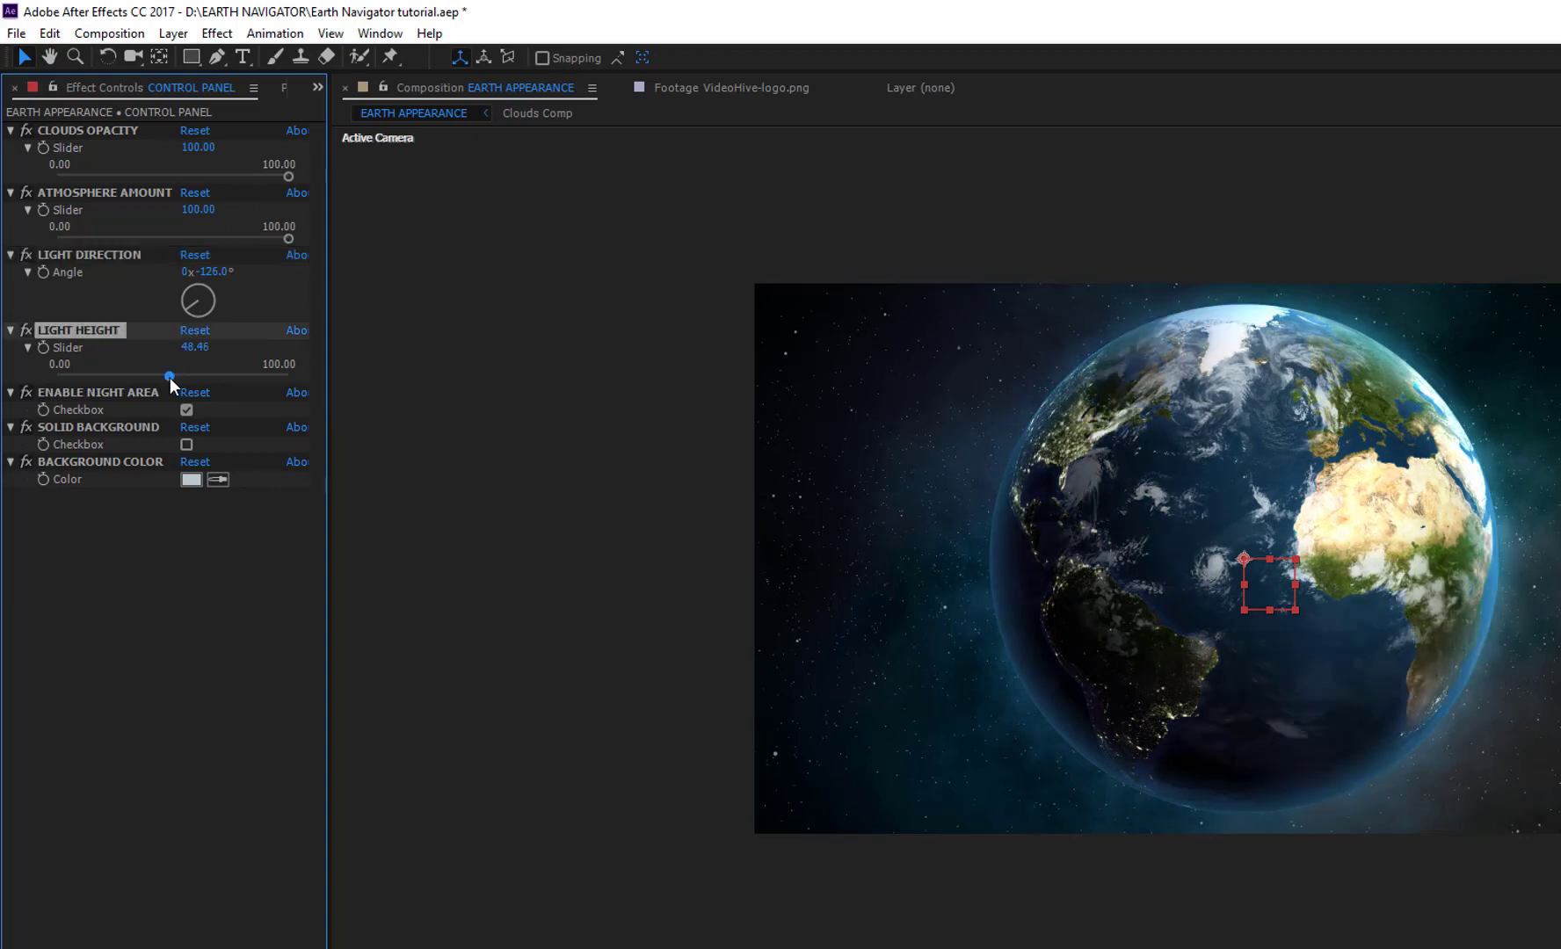
left_click_drag(157, 377, 291, 373)
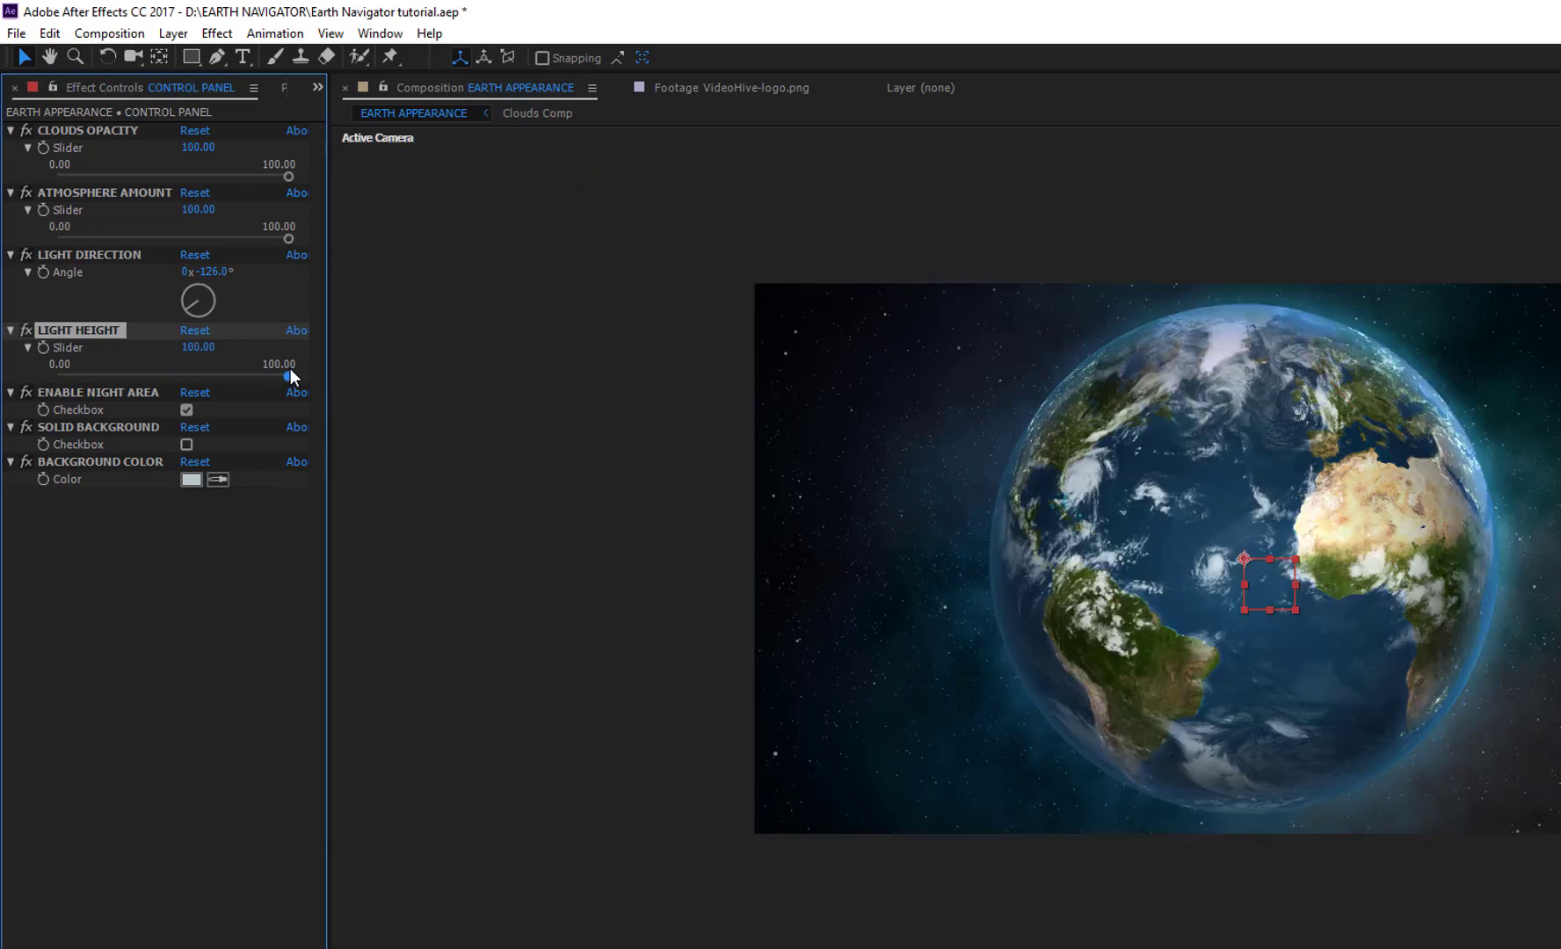
Step: Set Light Height to 49.78 and toggle Enable Night Area off and back on
left_click(172, 376)
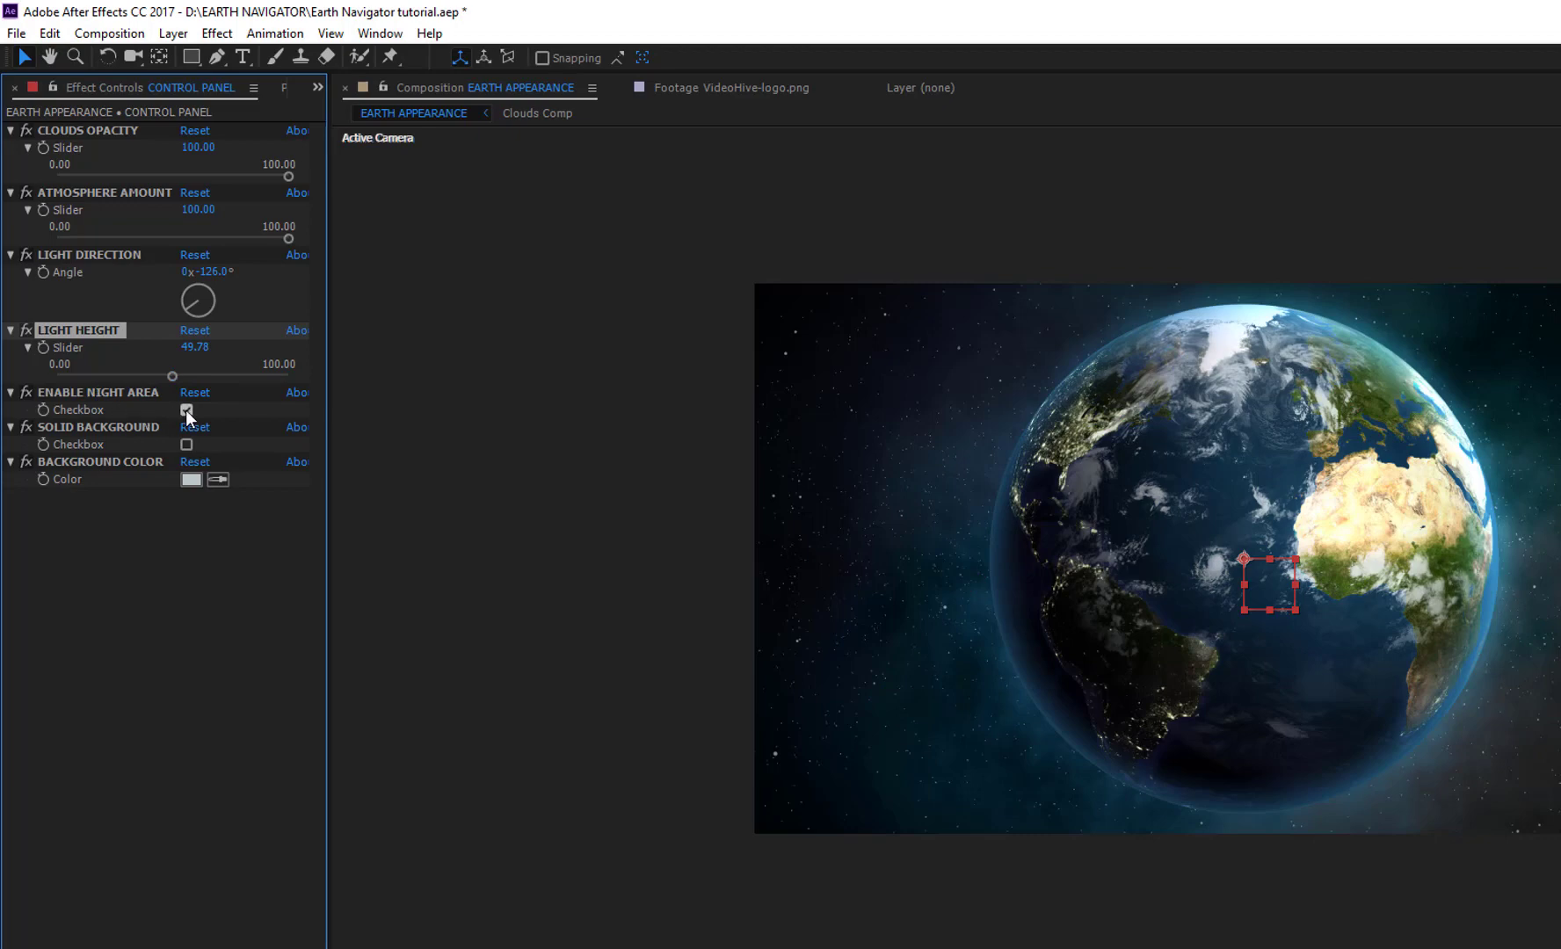
left_click(186, 410)
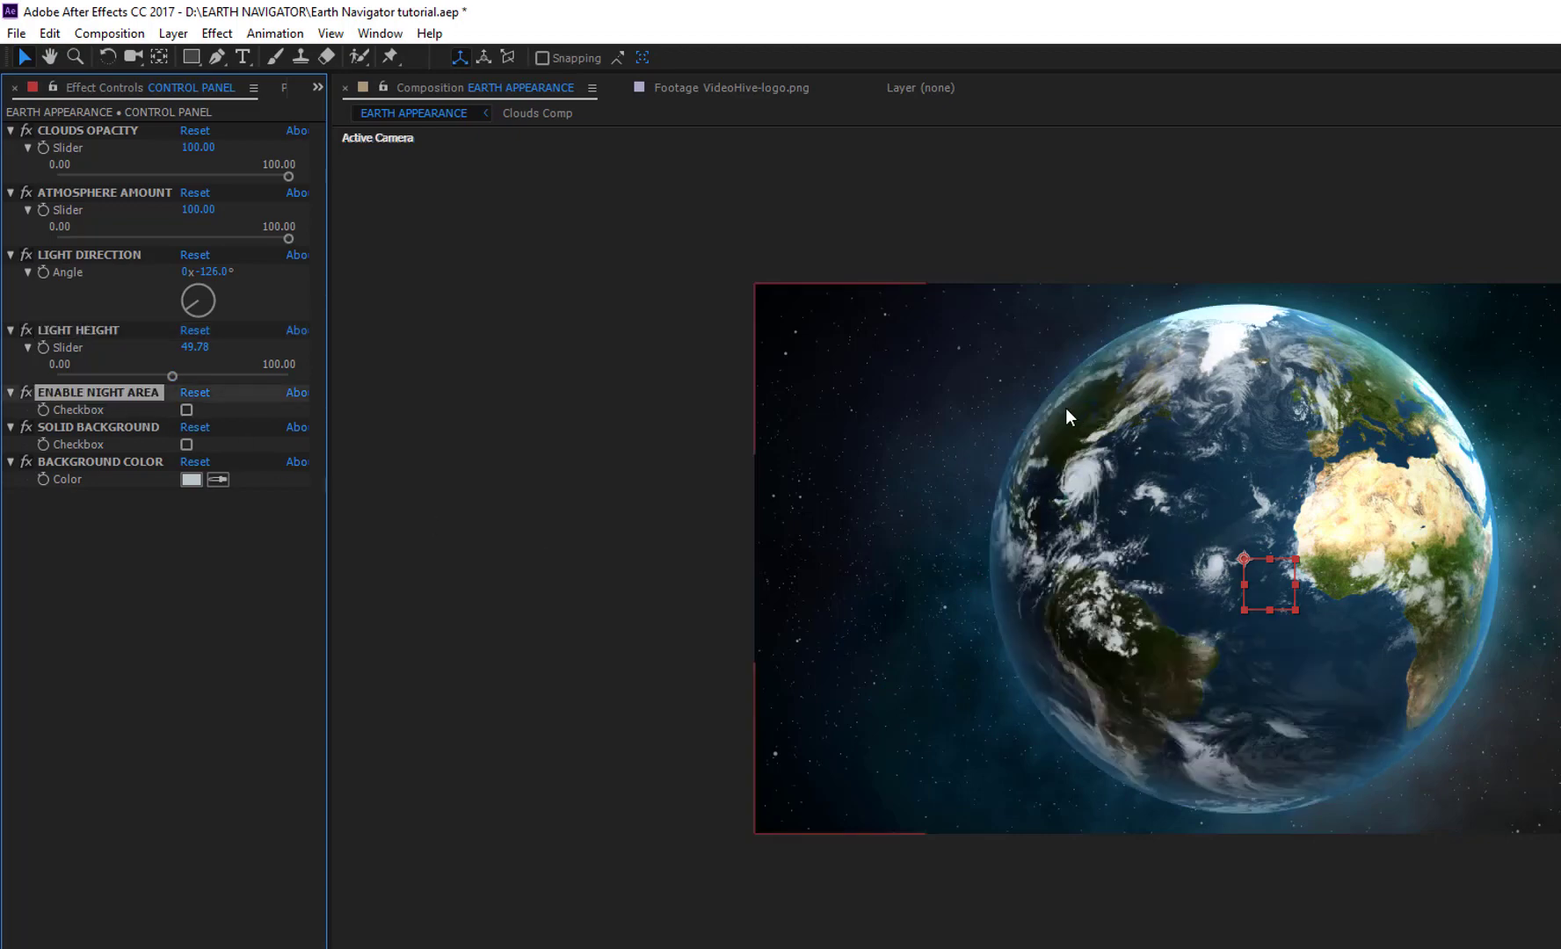
left_click(186, 410)
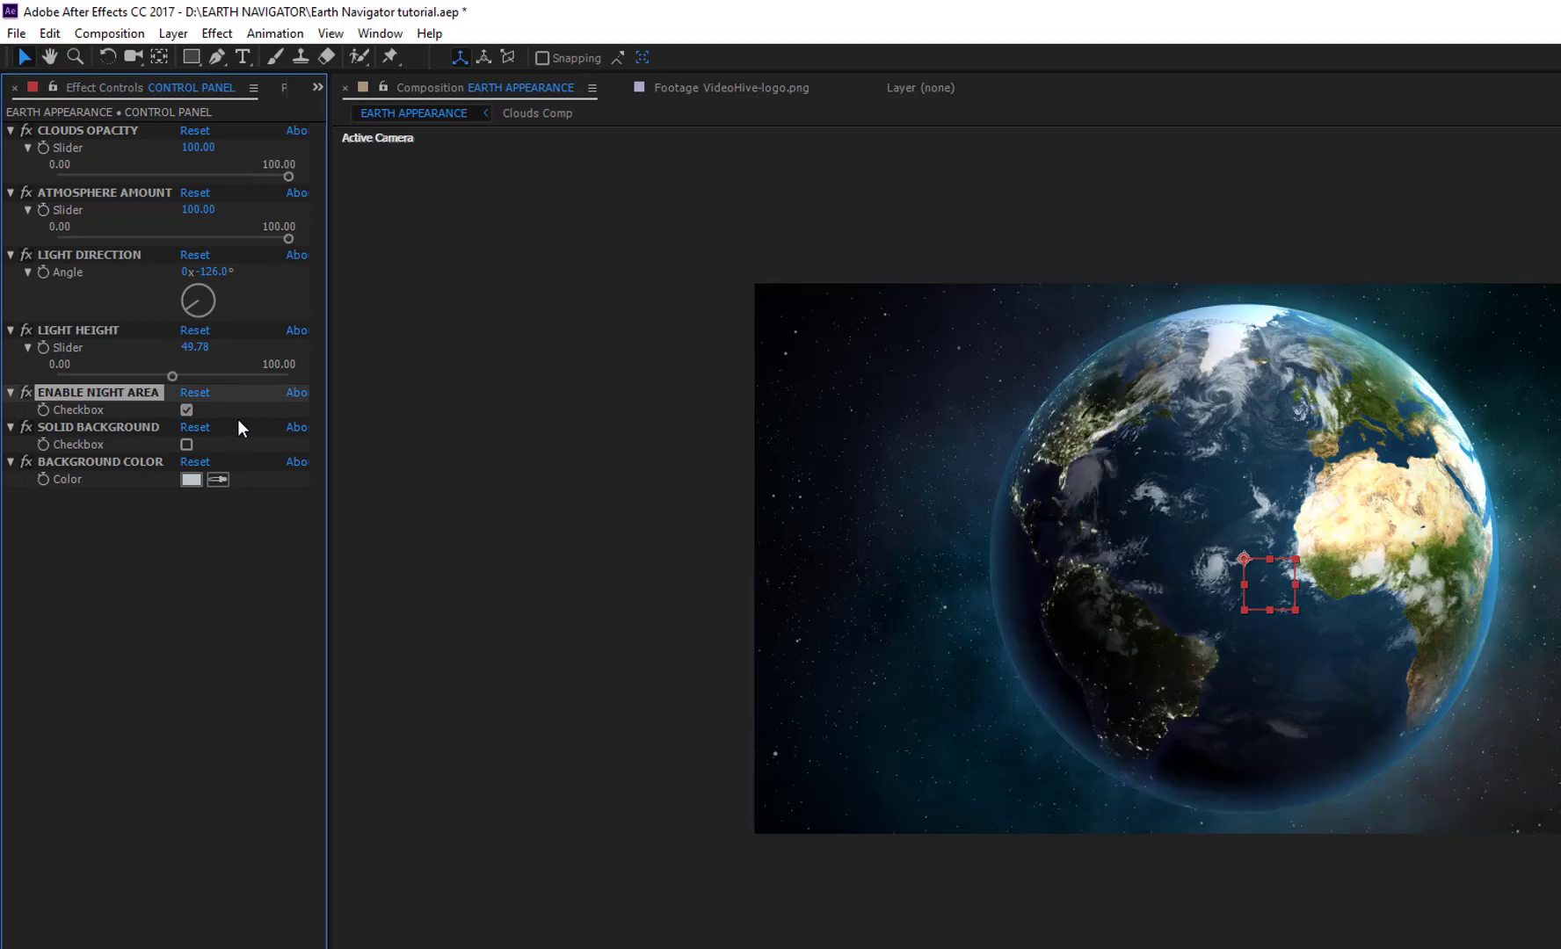
Step: Give the globe a blue background colour, then turn Solid Background off to show stars
left_click(186, 443)
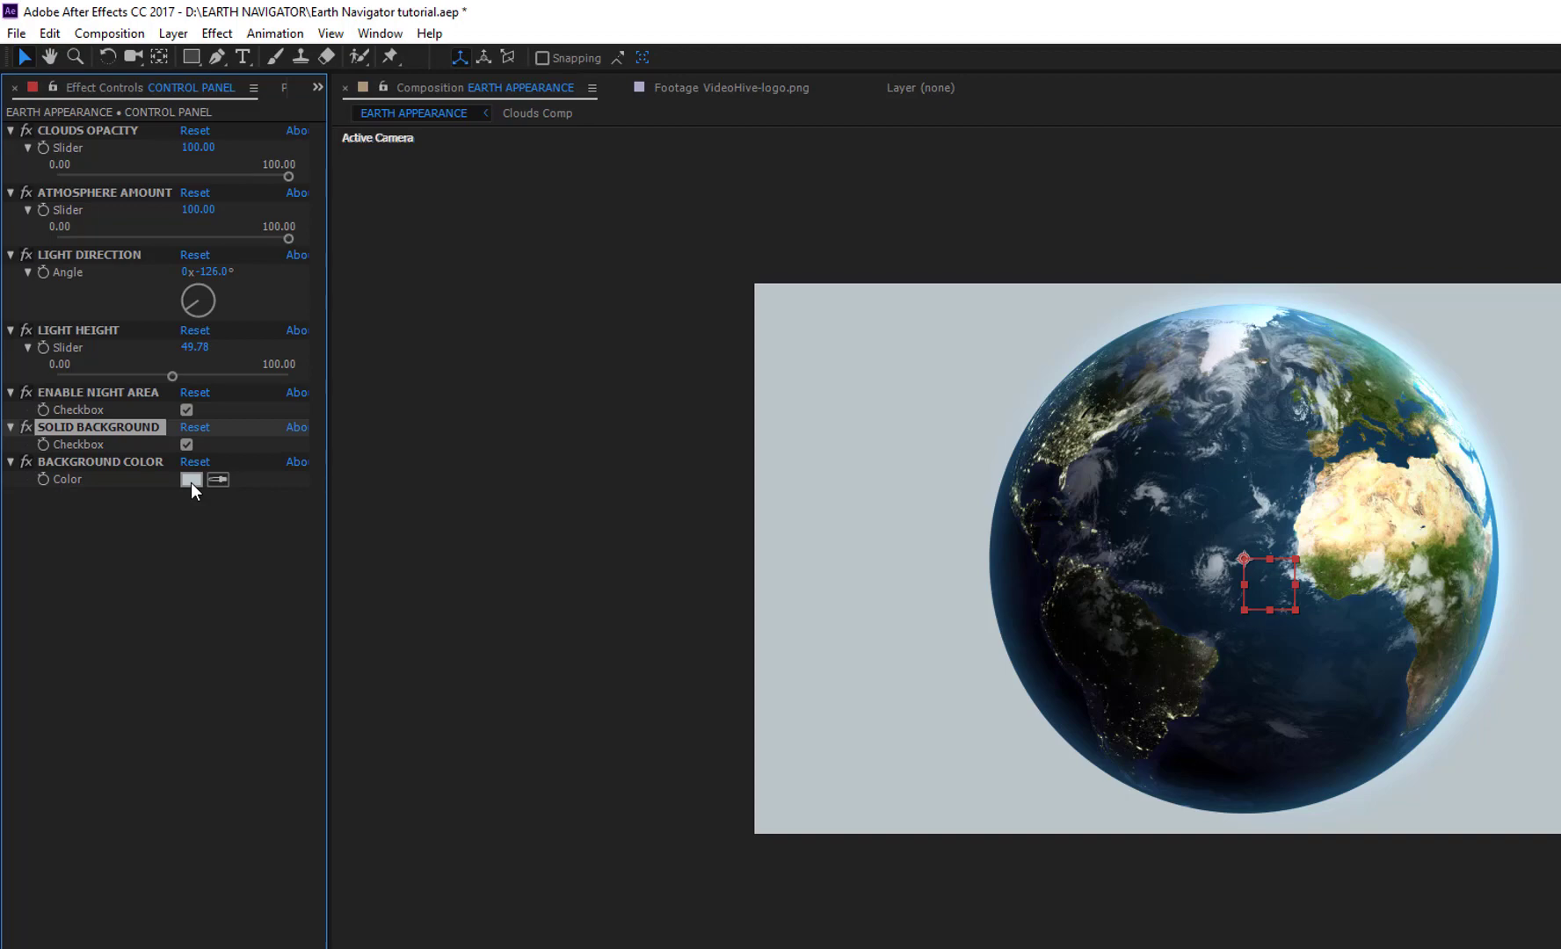
left_click(190, 480)
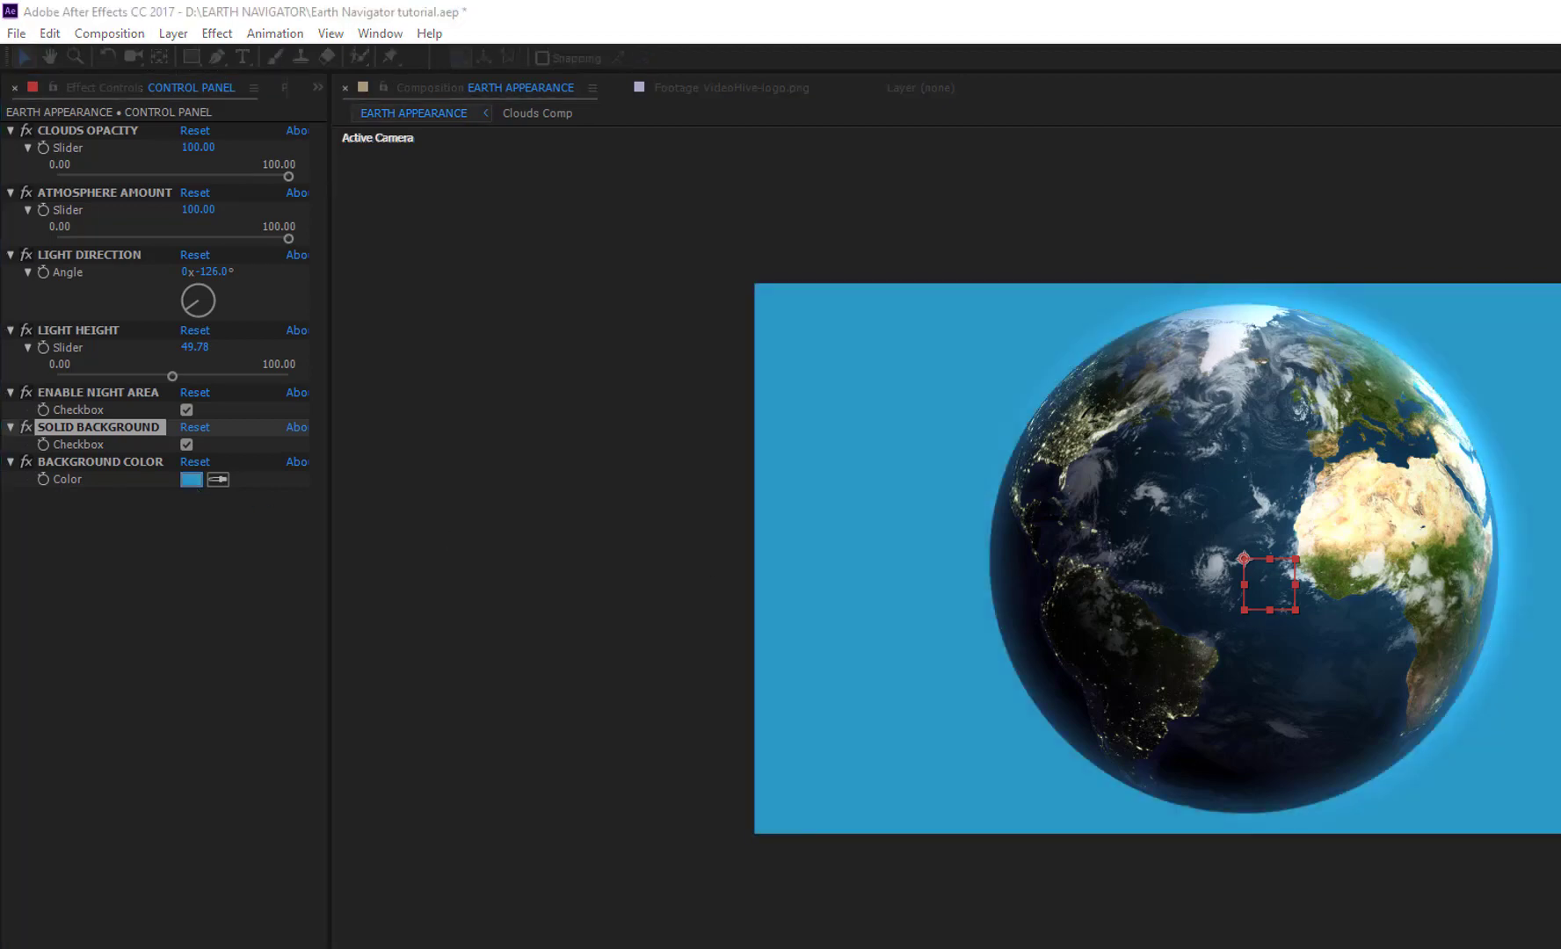
key("Return")
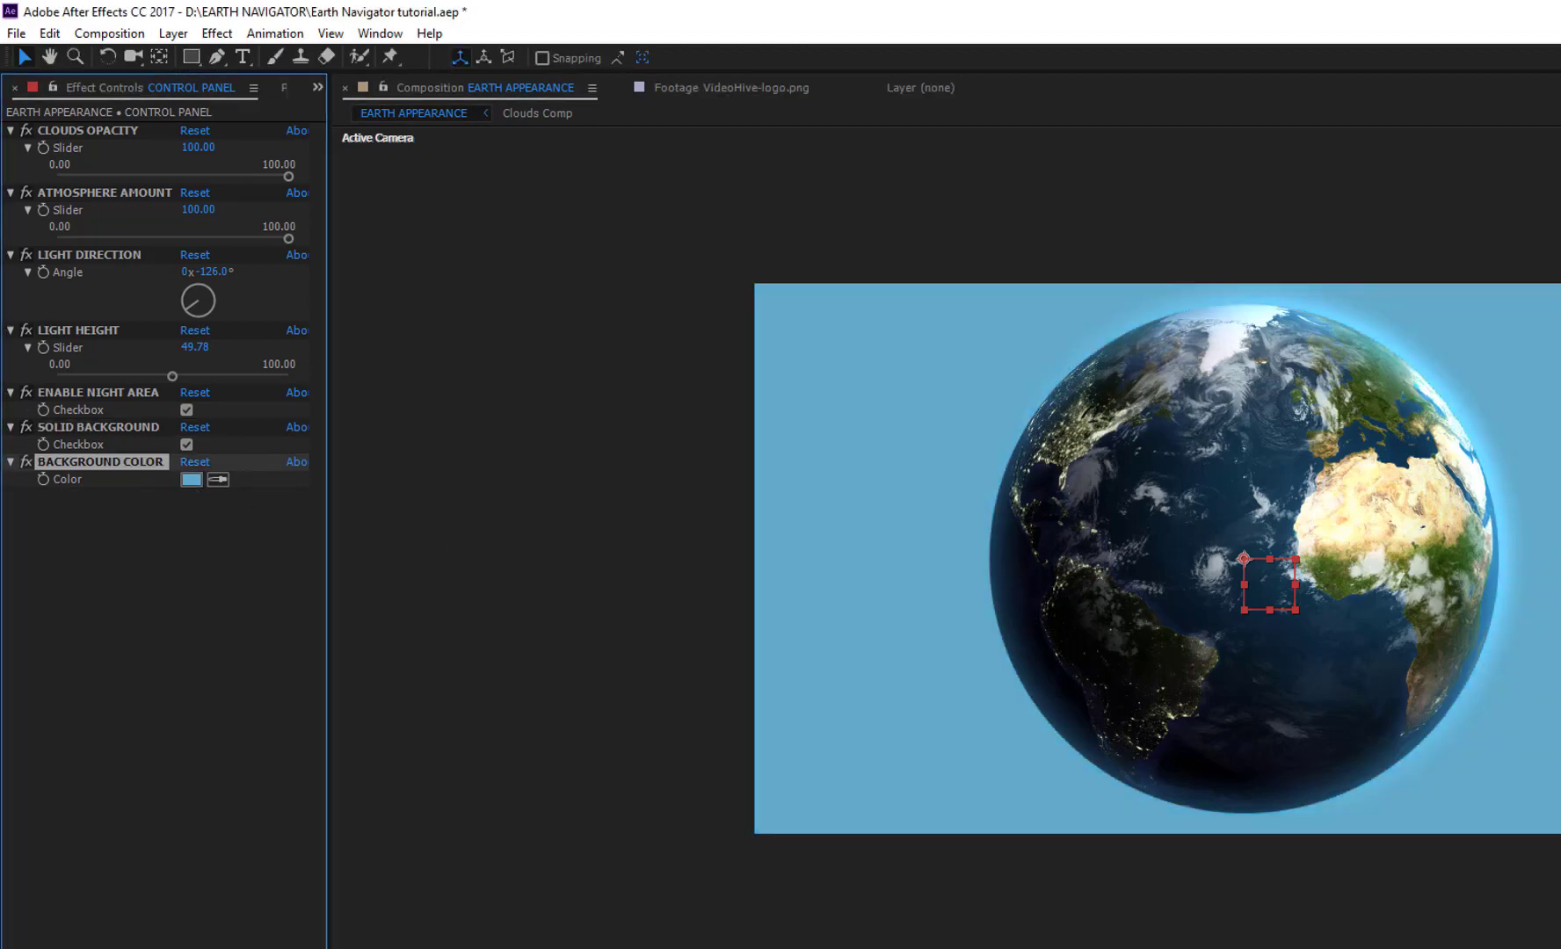
left_click(186, 444)
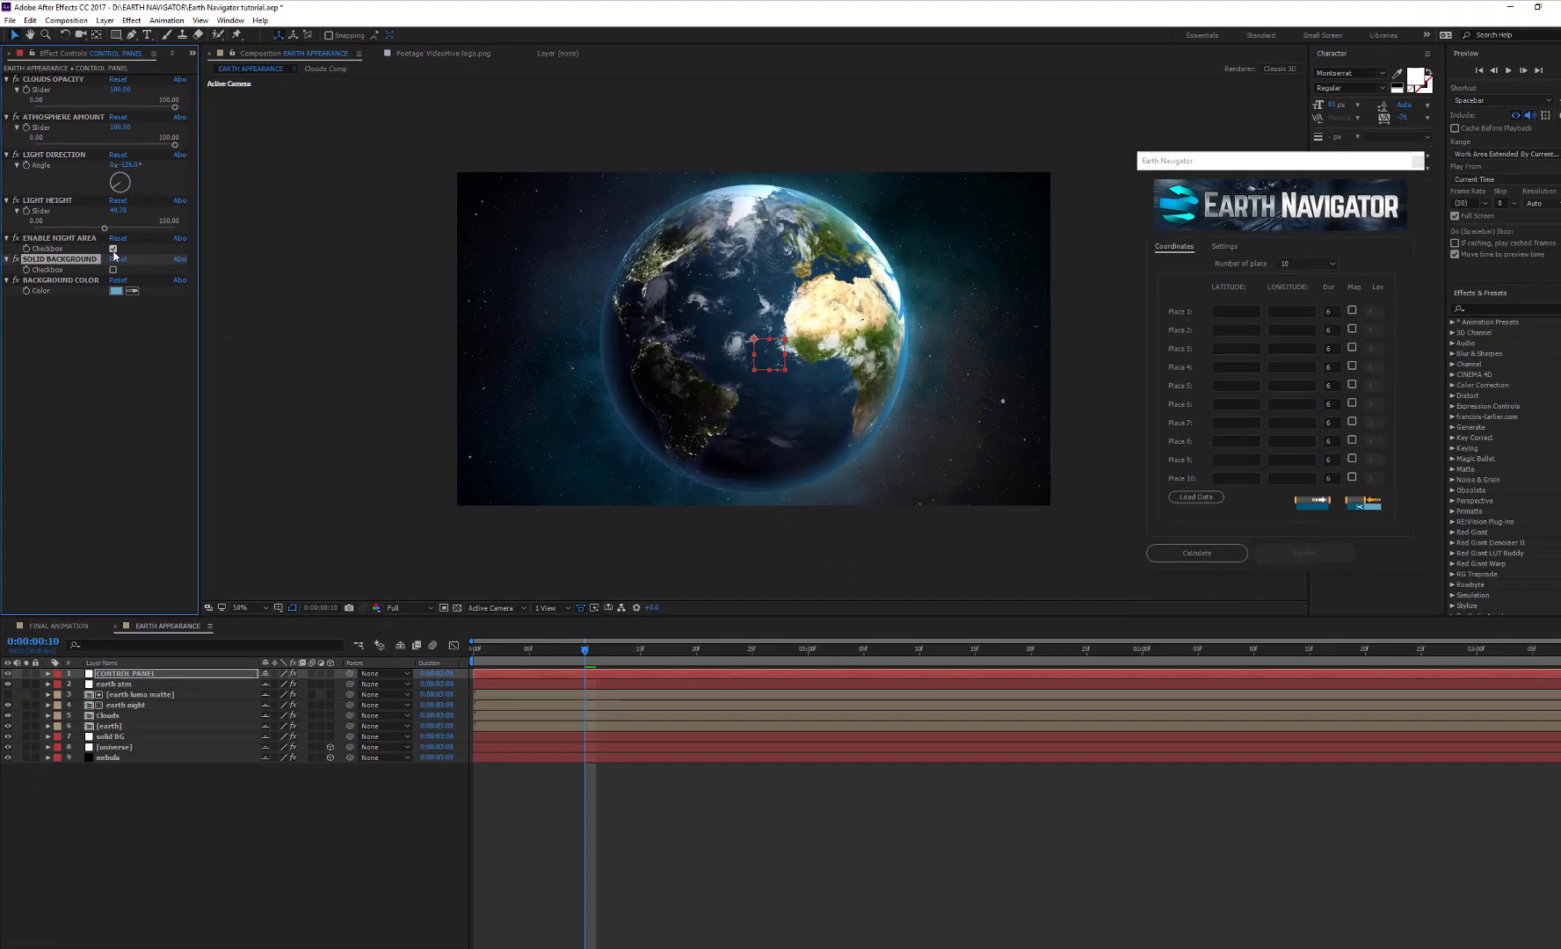
Step: Rotate Light Direction to about -288° and set Earth Navigator's Number of place to 4
left_click_drag(116, 199, 125, 185)
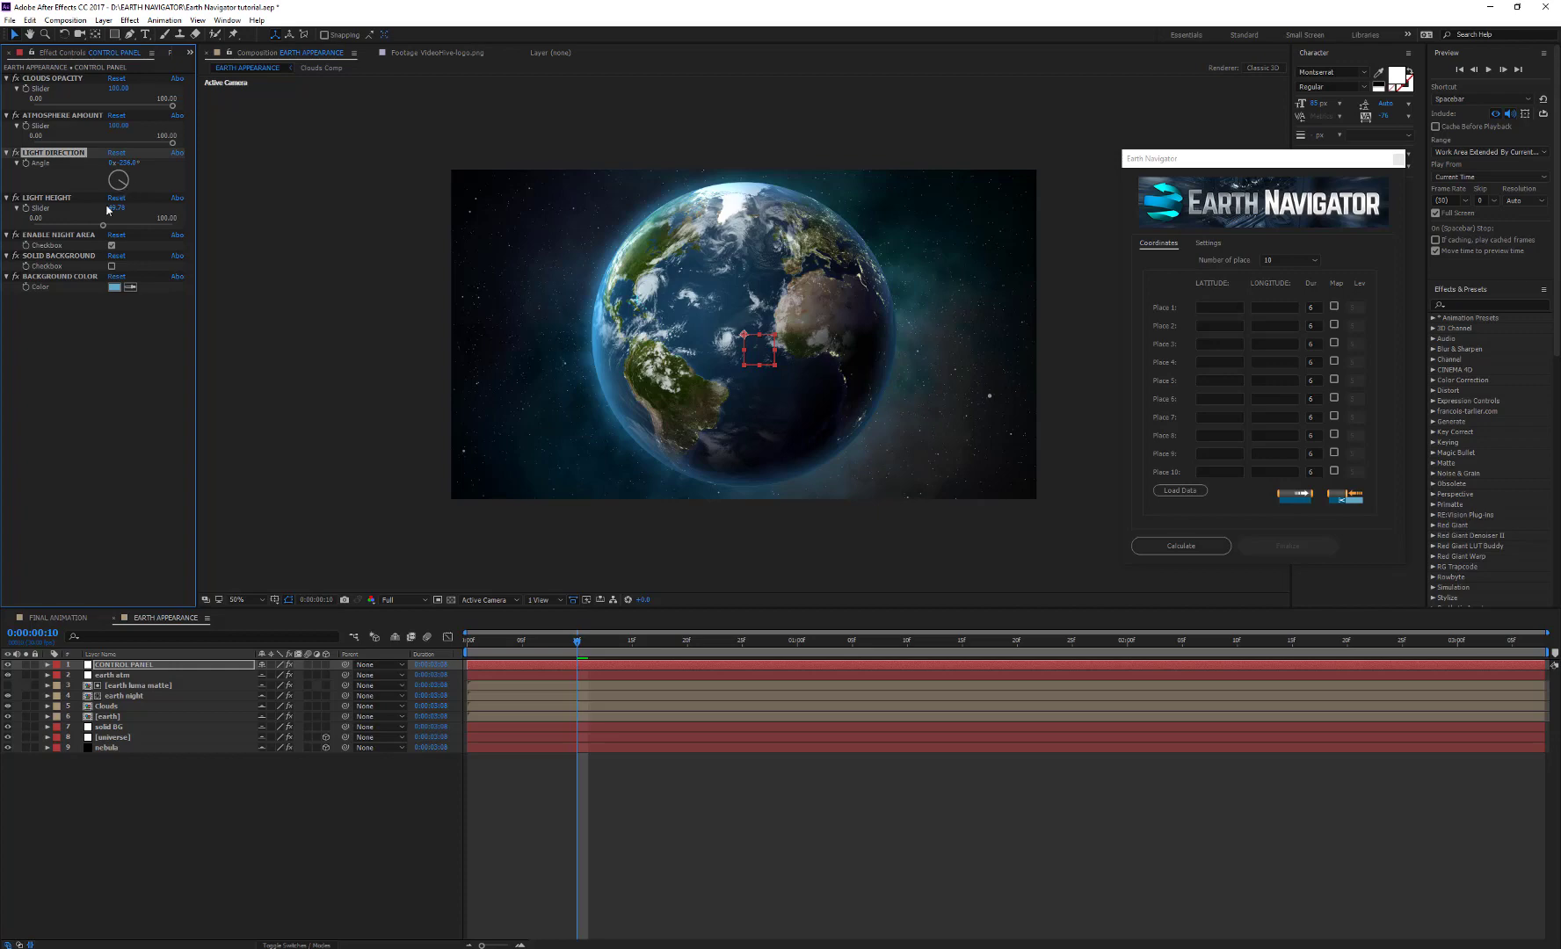
left_click_drag(1254, 164, 1050, 125)
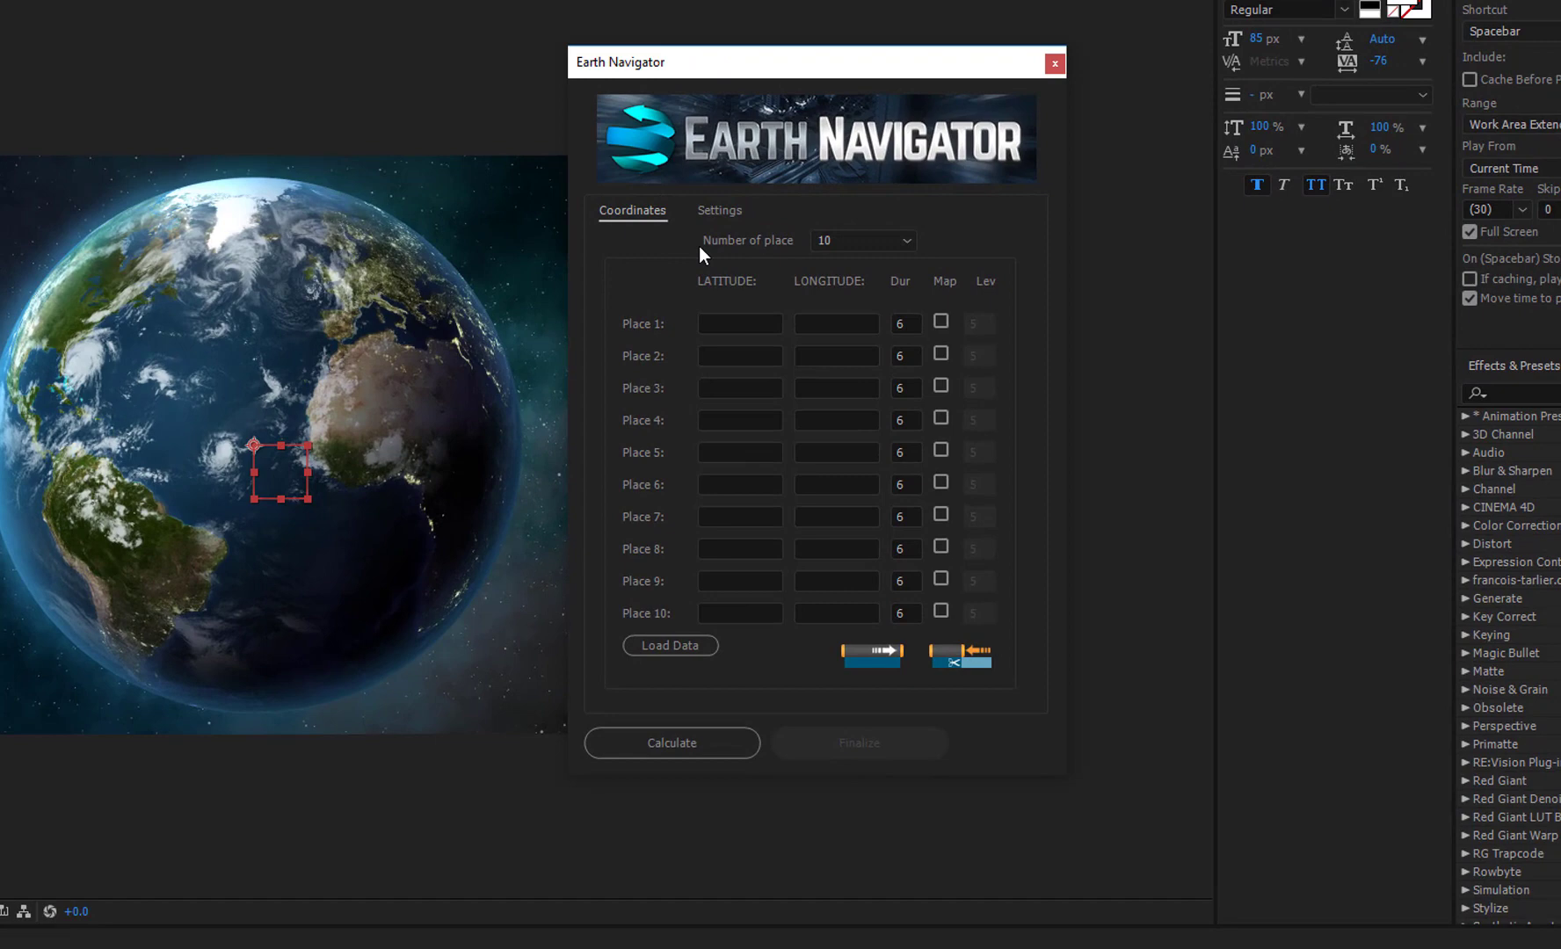
left_click(863, 242)
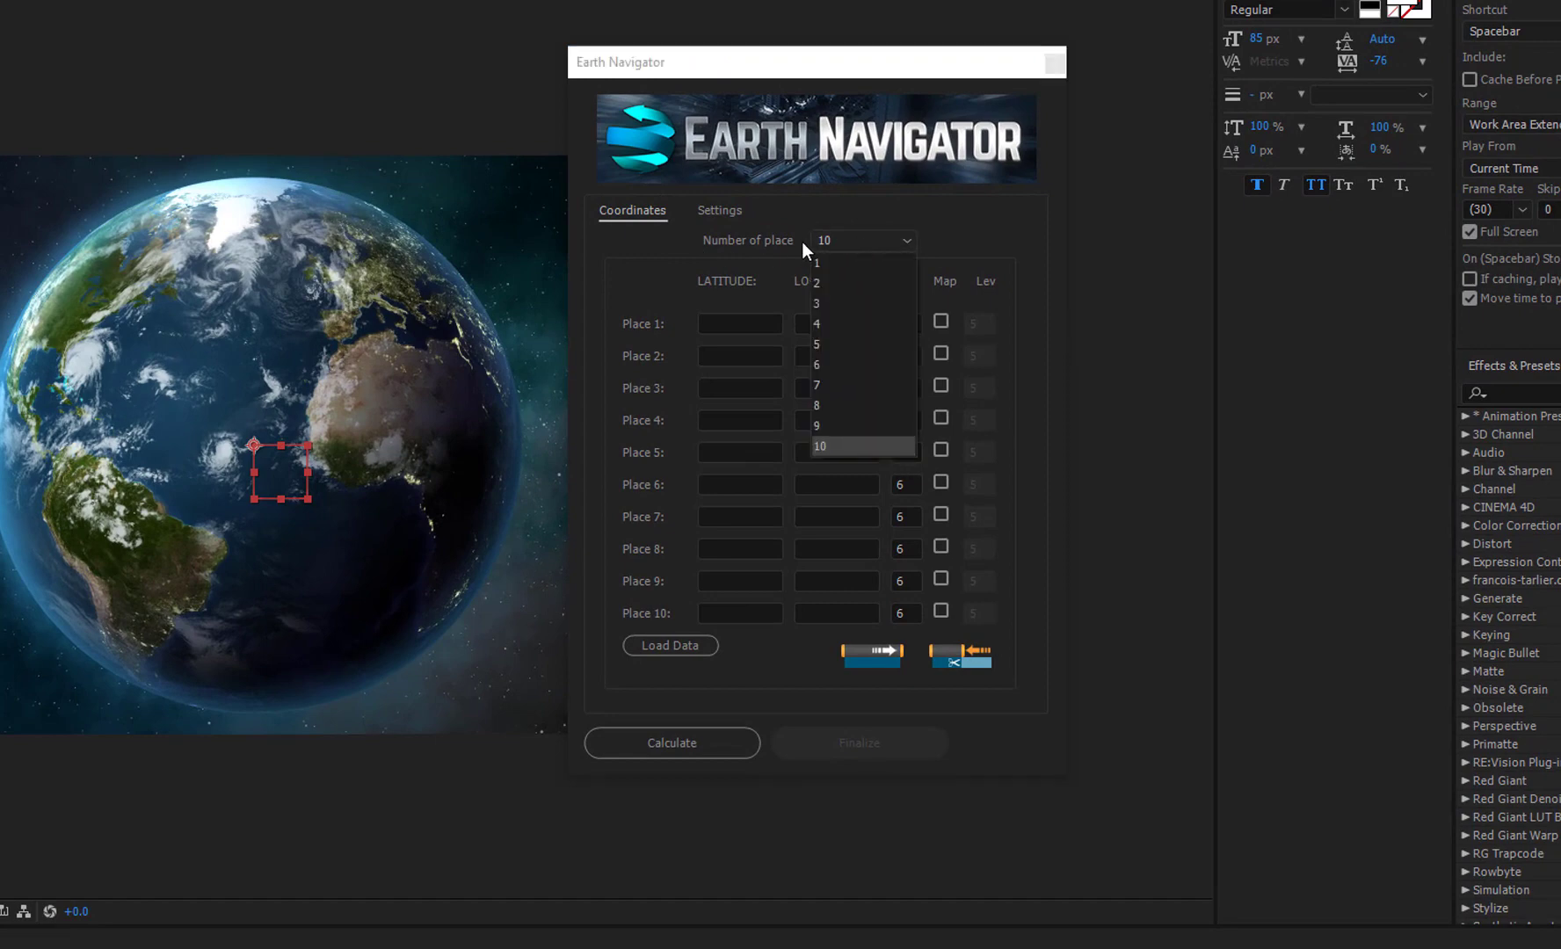
left_click(840, 325)
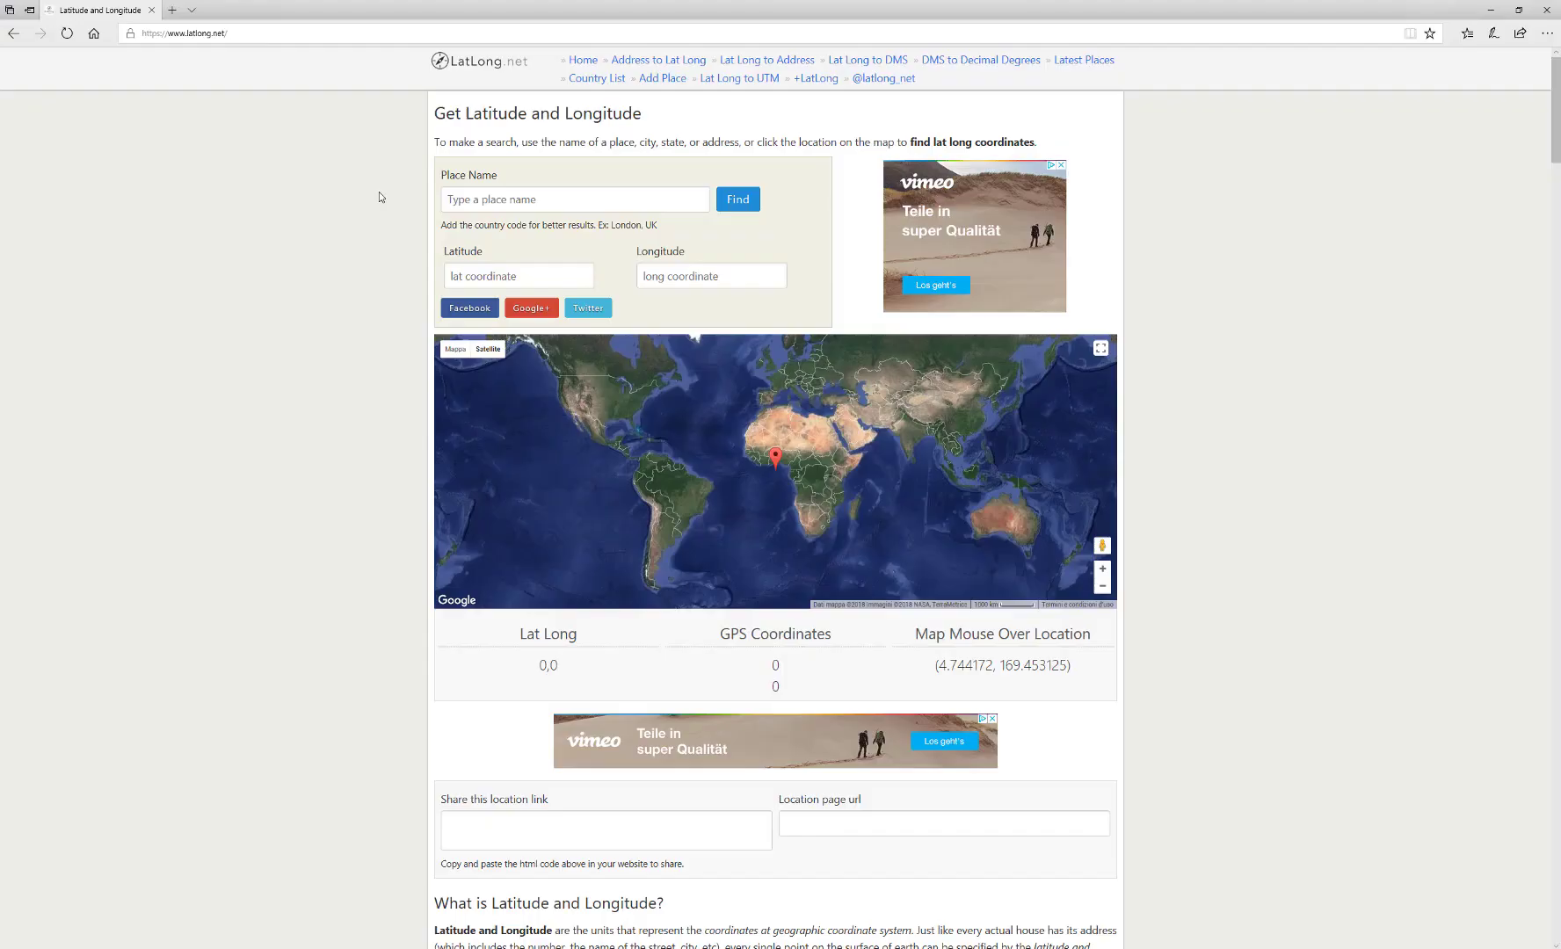
Step: Search latlong.net for 'paris' coordinates
left_click(474, 200)
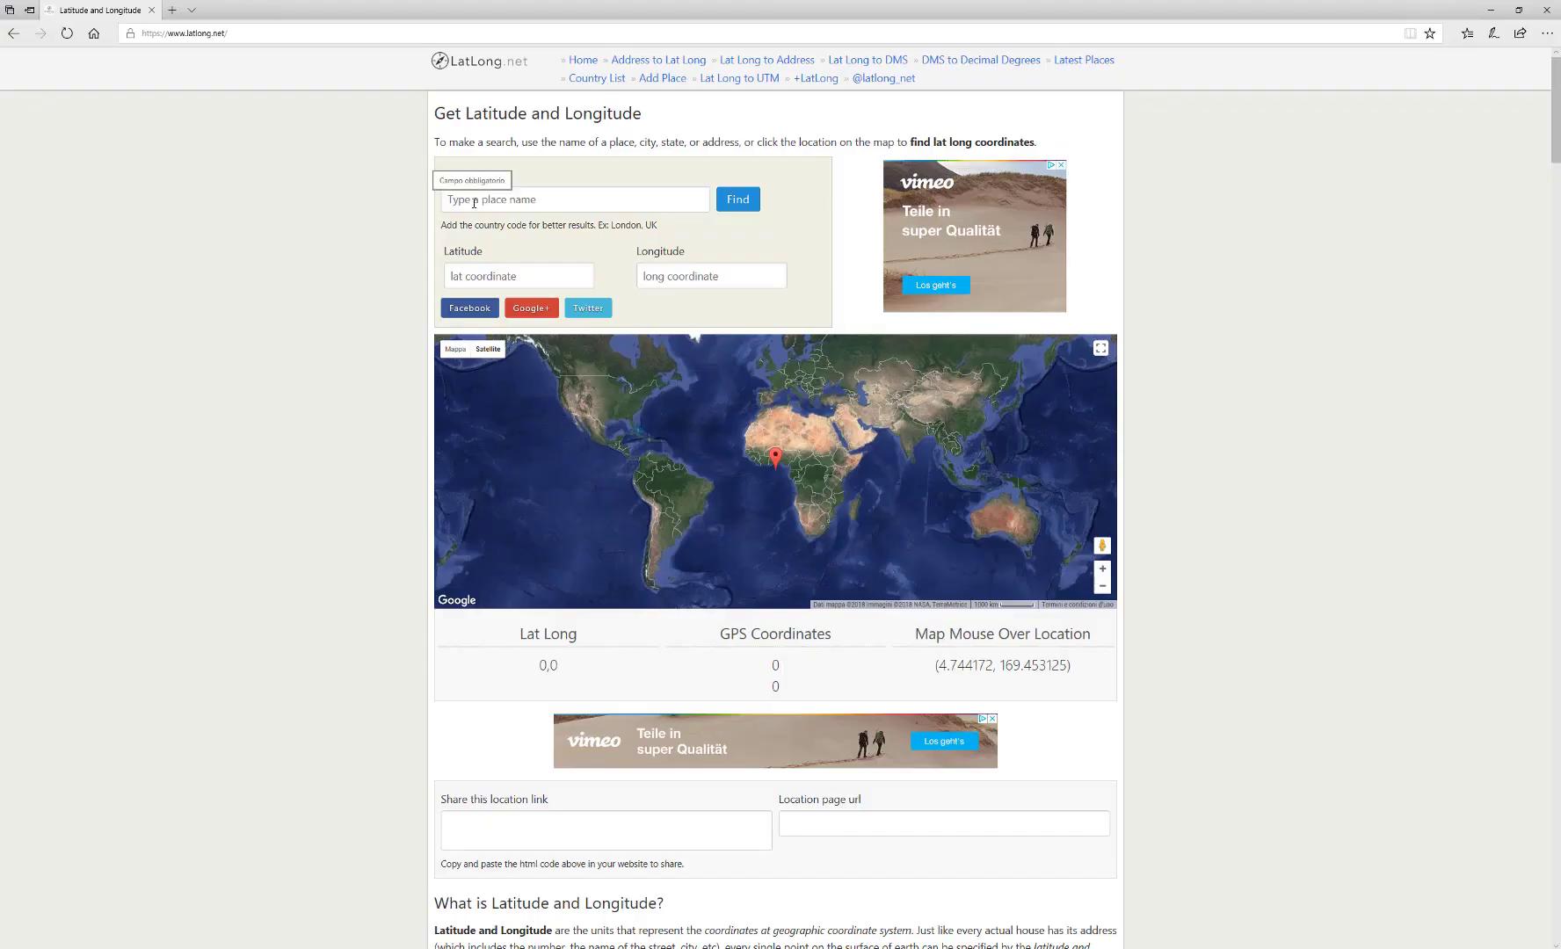
type("paris")
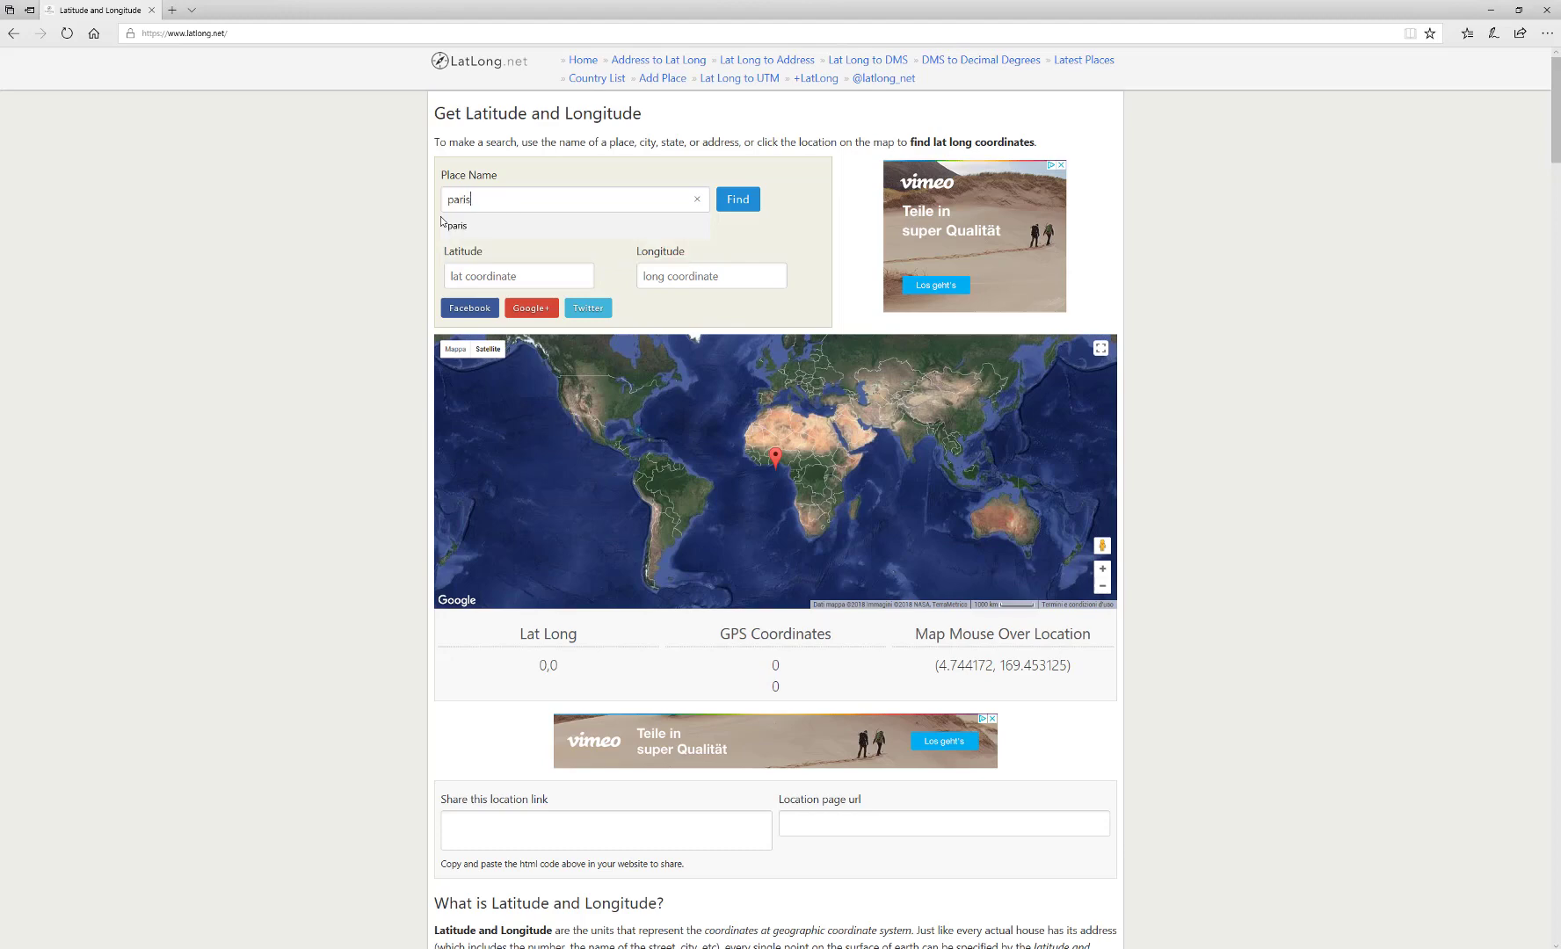
left_click(745, 209)
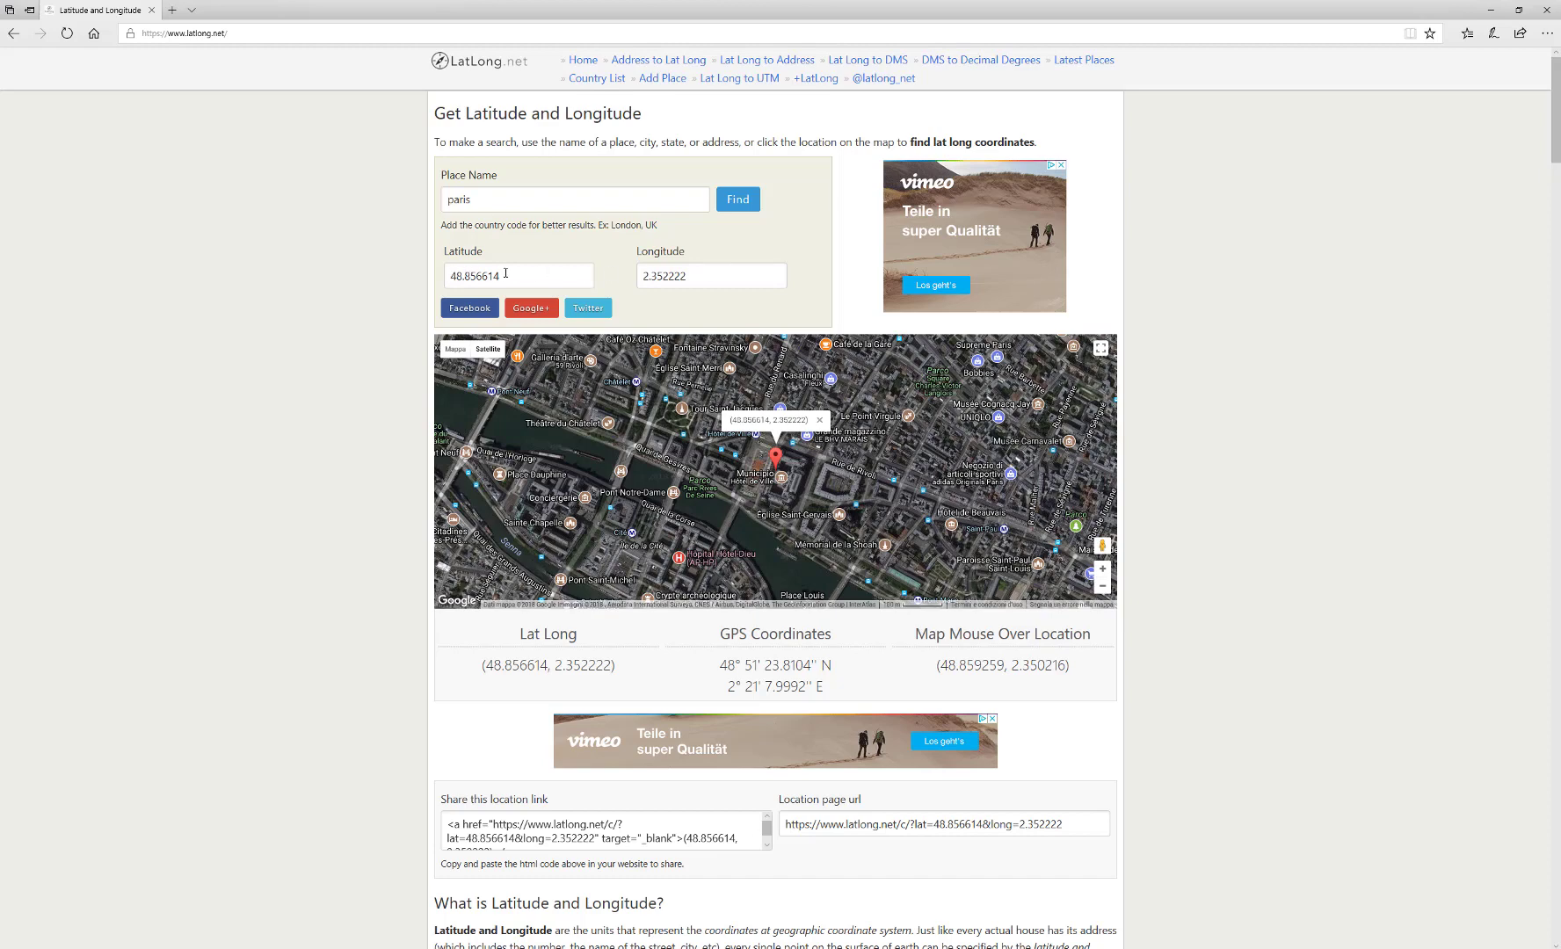
Step: Look up the Rome Colosseum and select its latitude 41.890210 for copying
left_click(490, 200)
key("ctrl+a")
type("rome col")
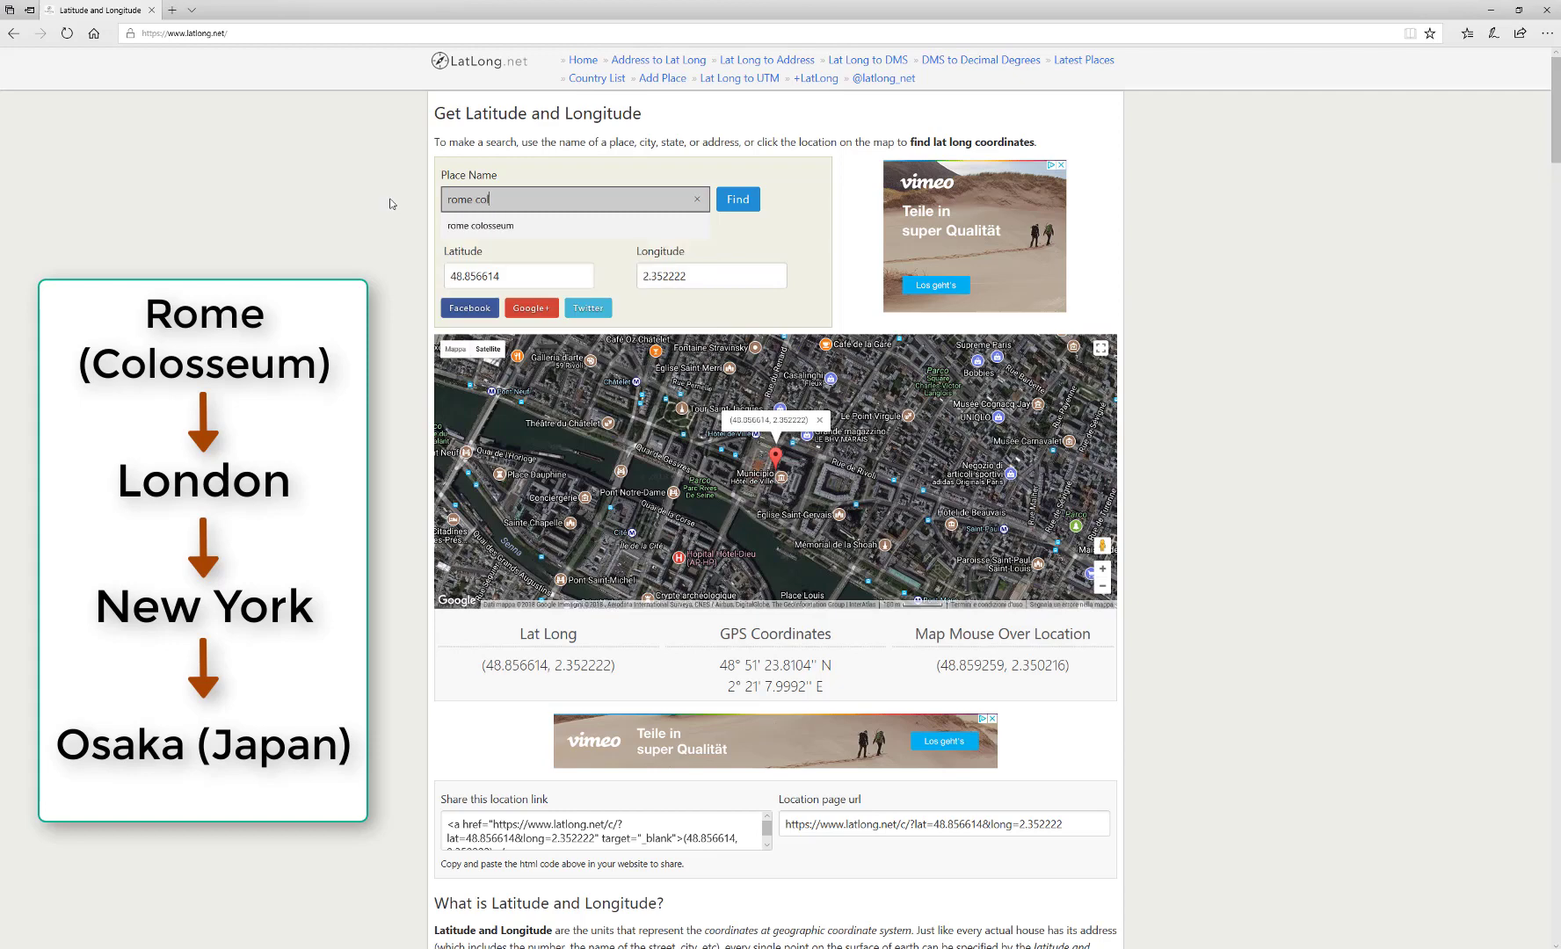
left_click(479, 226)
left_click(736, 201)
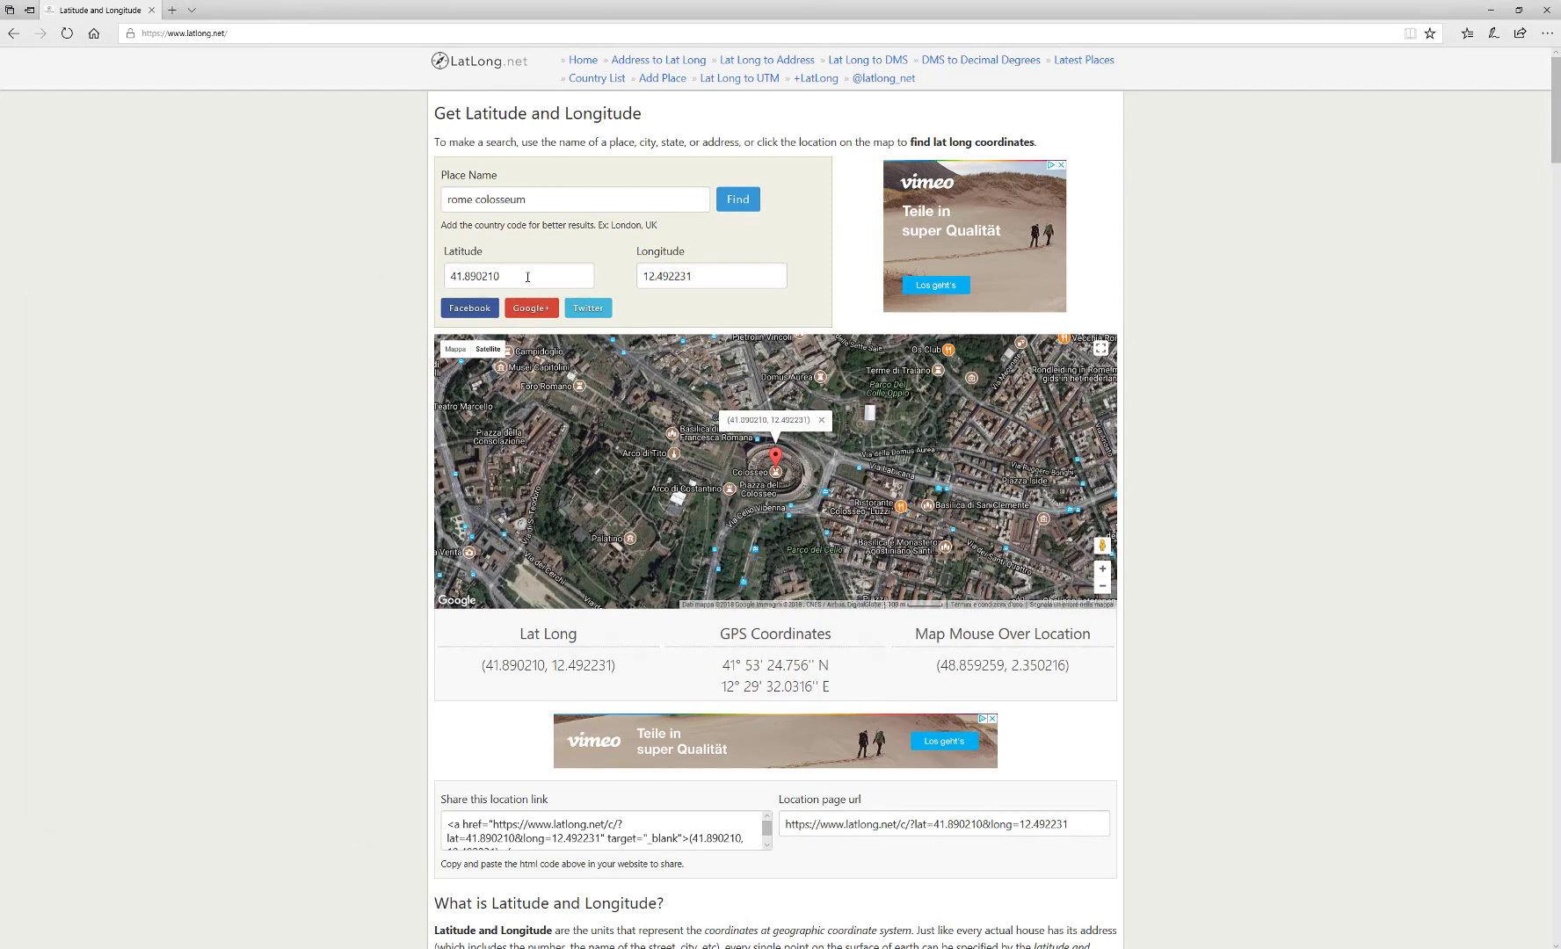
left_click_drag(527, 278, 398, 282)
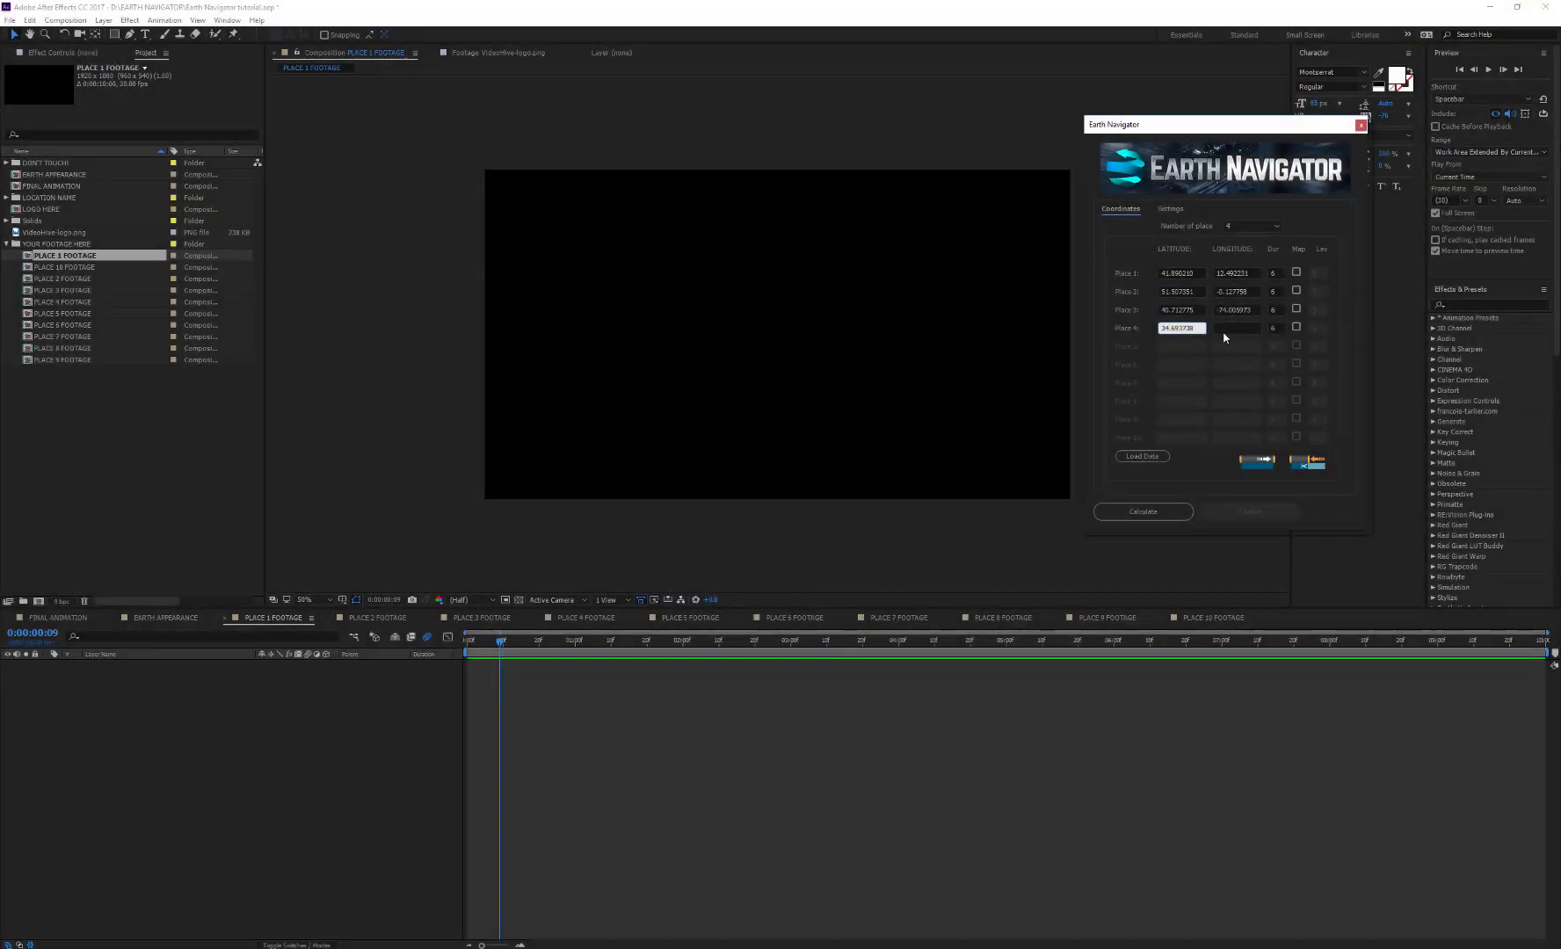
Step: Paste 135.502165 as Place 4's longitude, run Calculate, and dismiss the footage alert
left_click(1222, 328)
type("135.502165")
left_click(1163, 513)
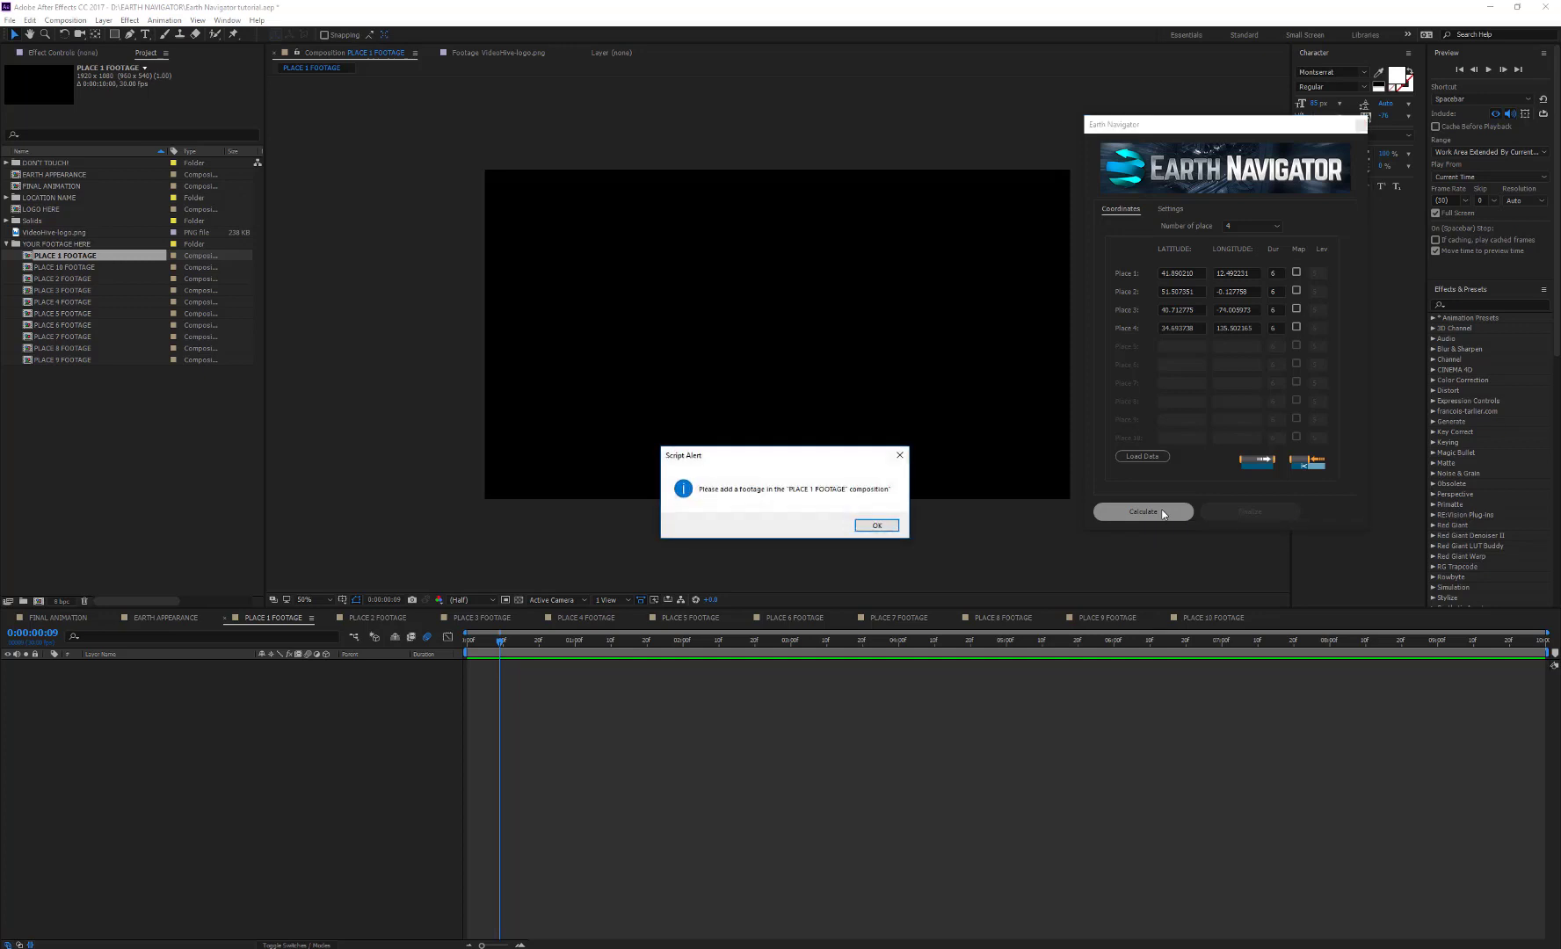
left_click(875, 527)
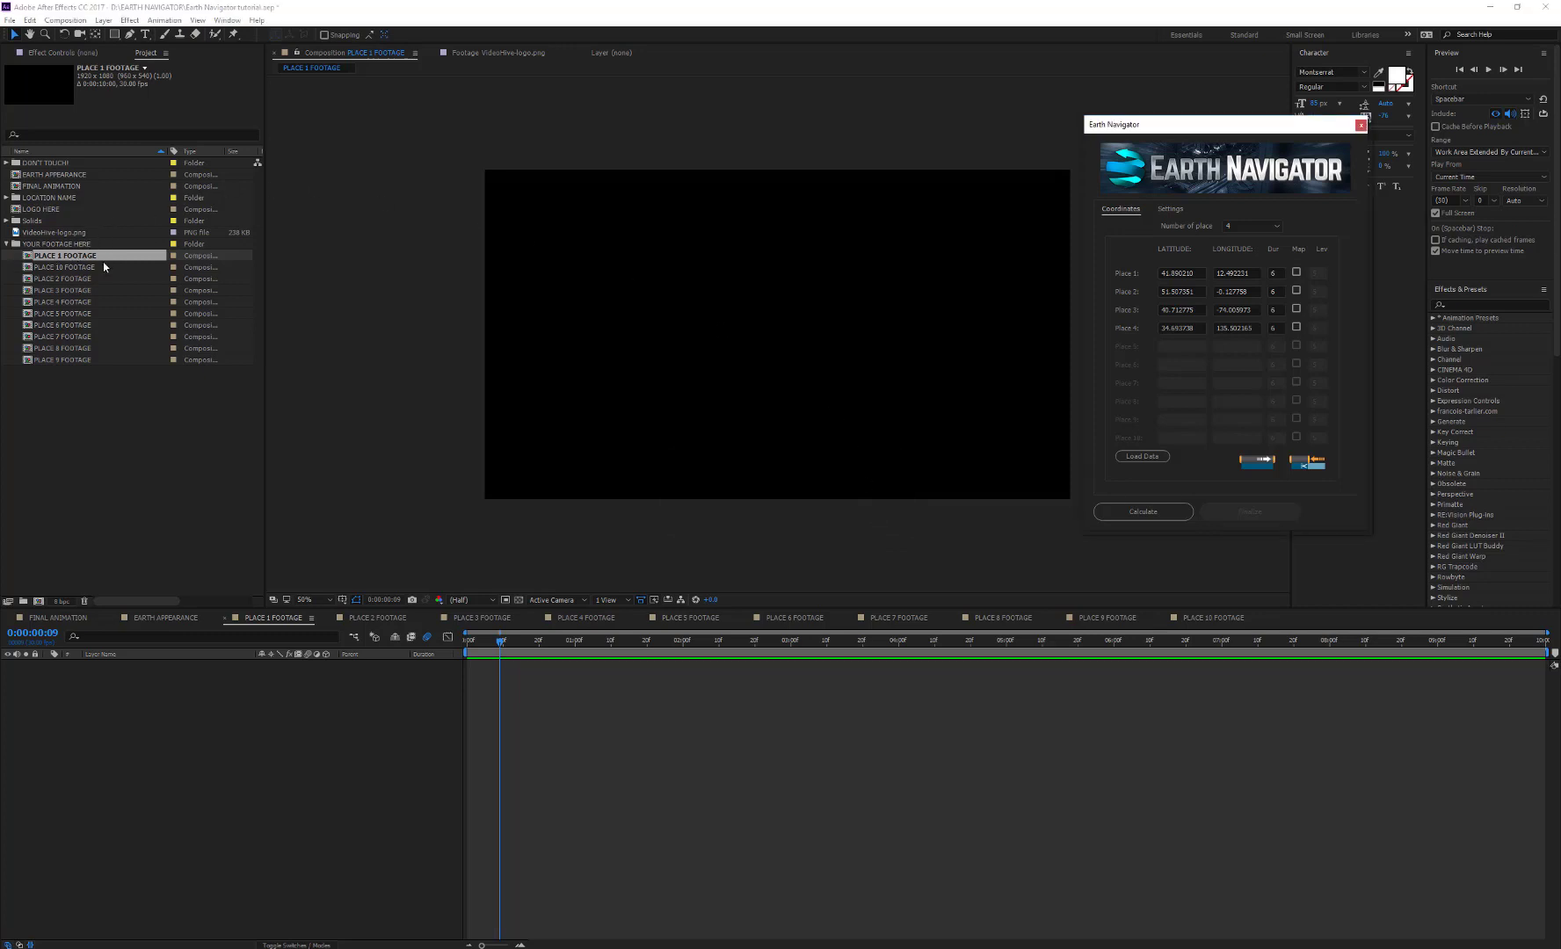
Step: Import the five video files, osaka.mp4 through new_york.mov, into the project
double_click(30, 262)
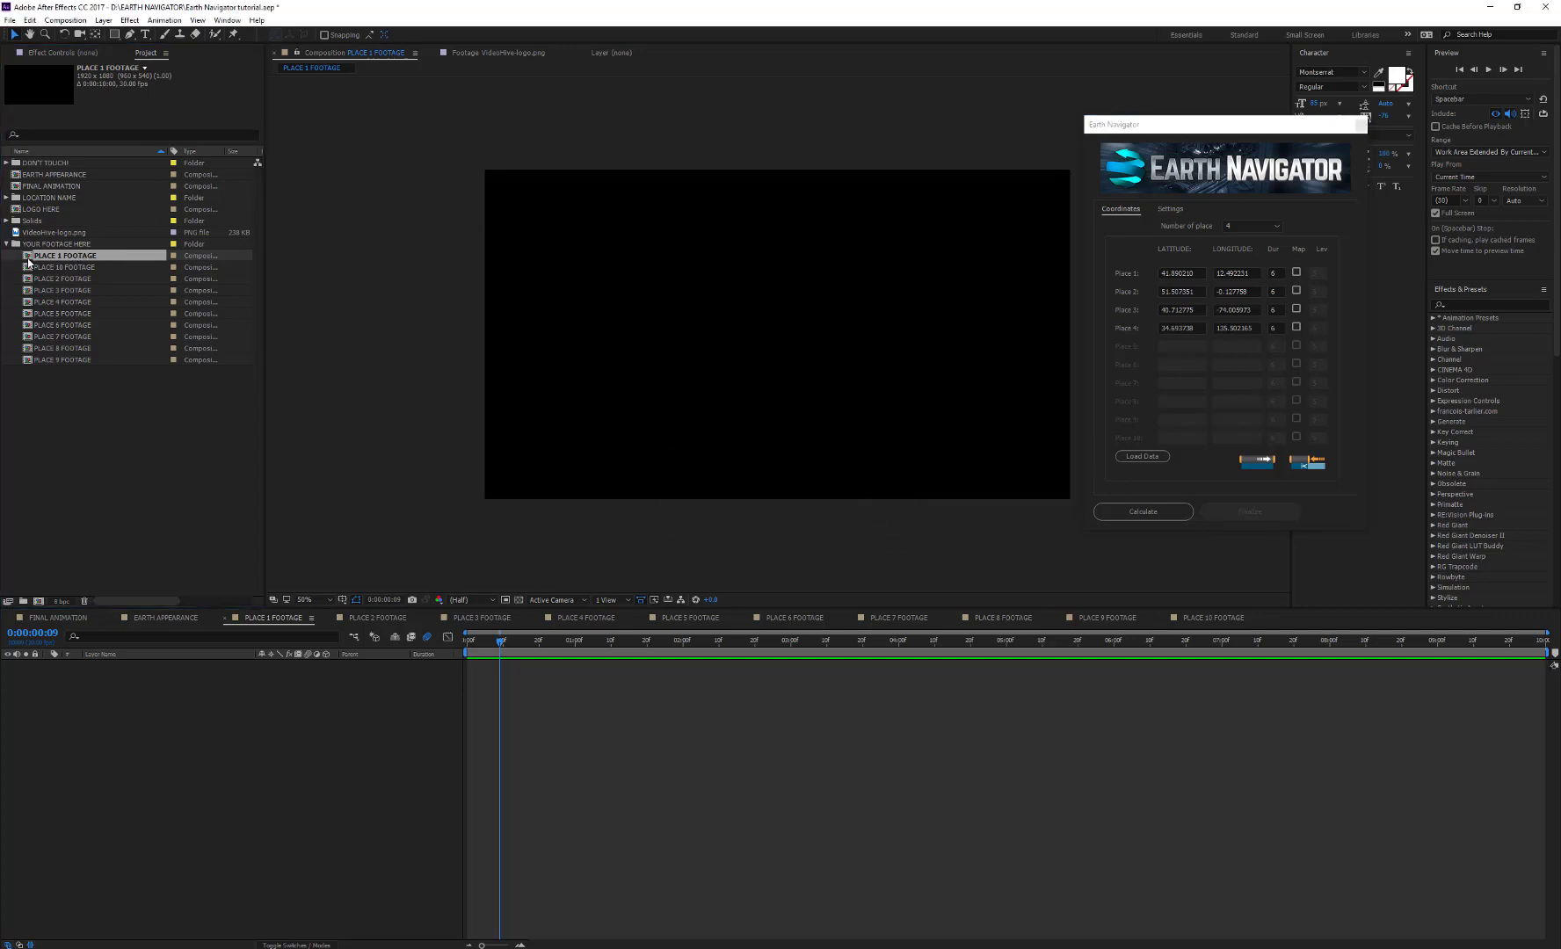
double_click(7, 567)
left_click(524, 210)
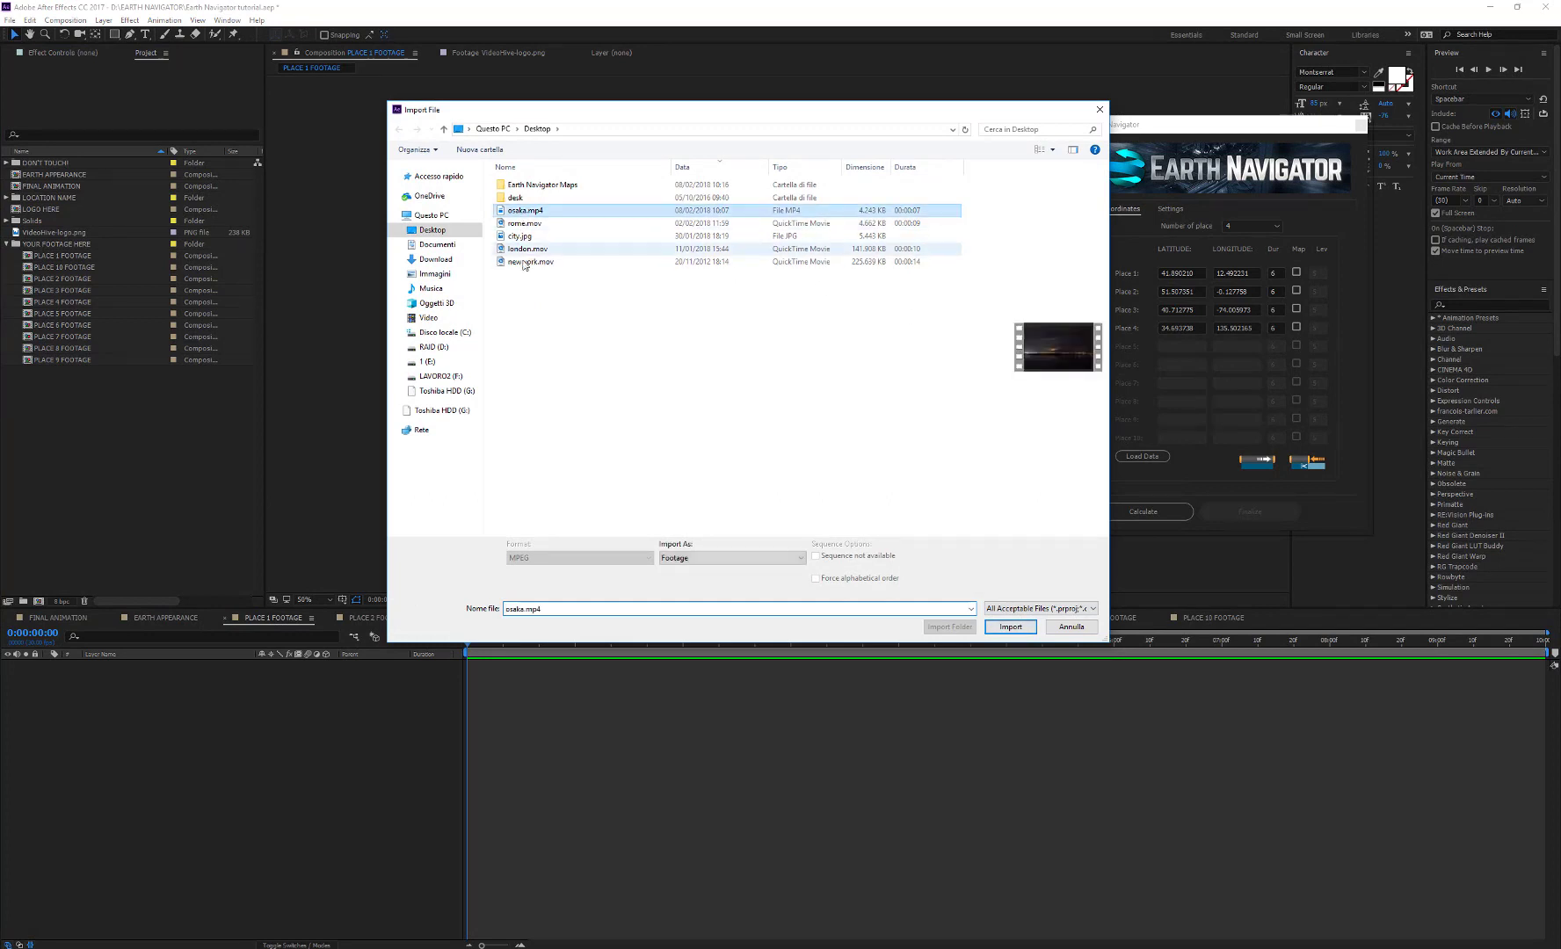
left_click(525, 261, "shift")
left_click(1010, 626)
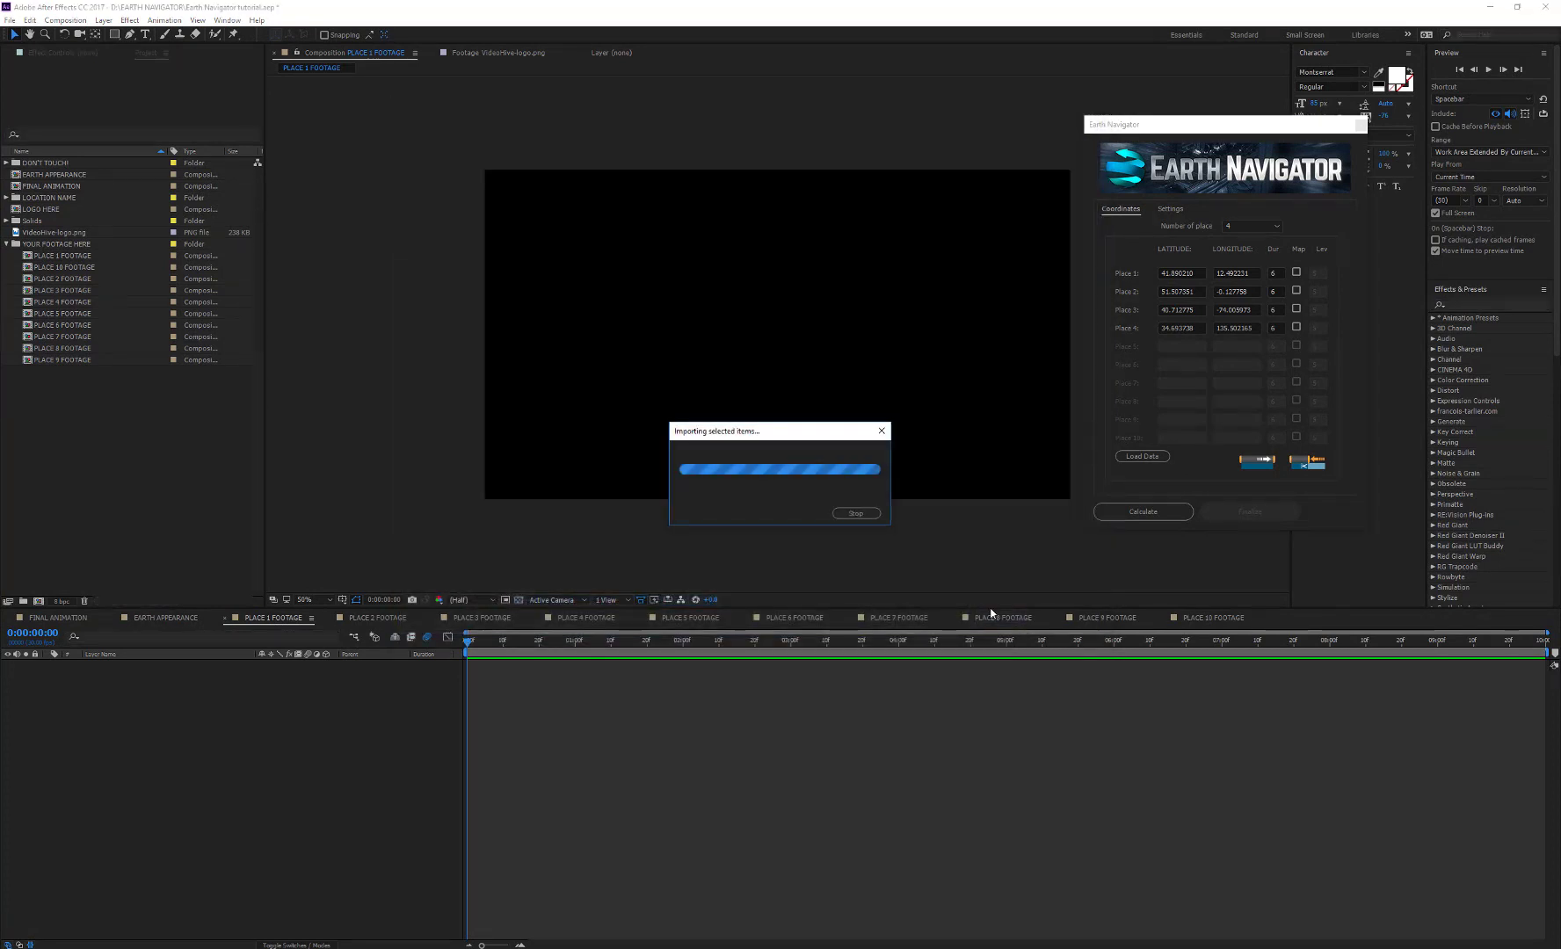
Step: Gather the imports into a 'my videos' folder and add rome.mov to PLACE 1 FOOTAGE
left_click_drag(57, 268, 22, 601)
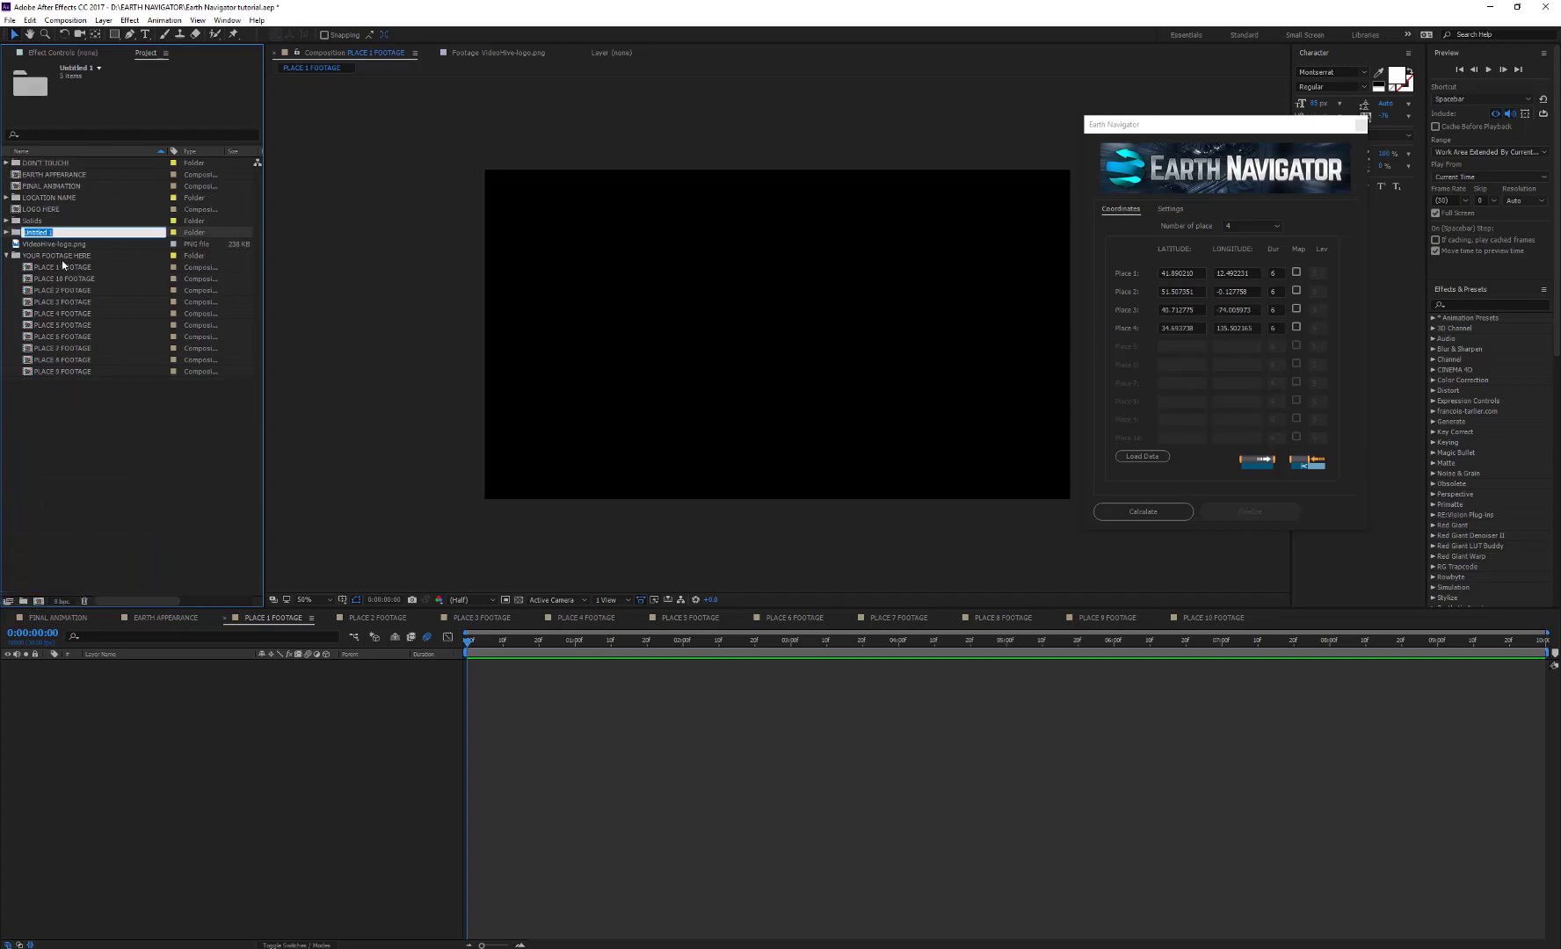
type("my videos")
key("Return")
left_click(7, 223)
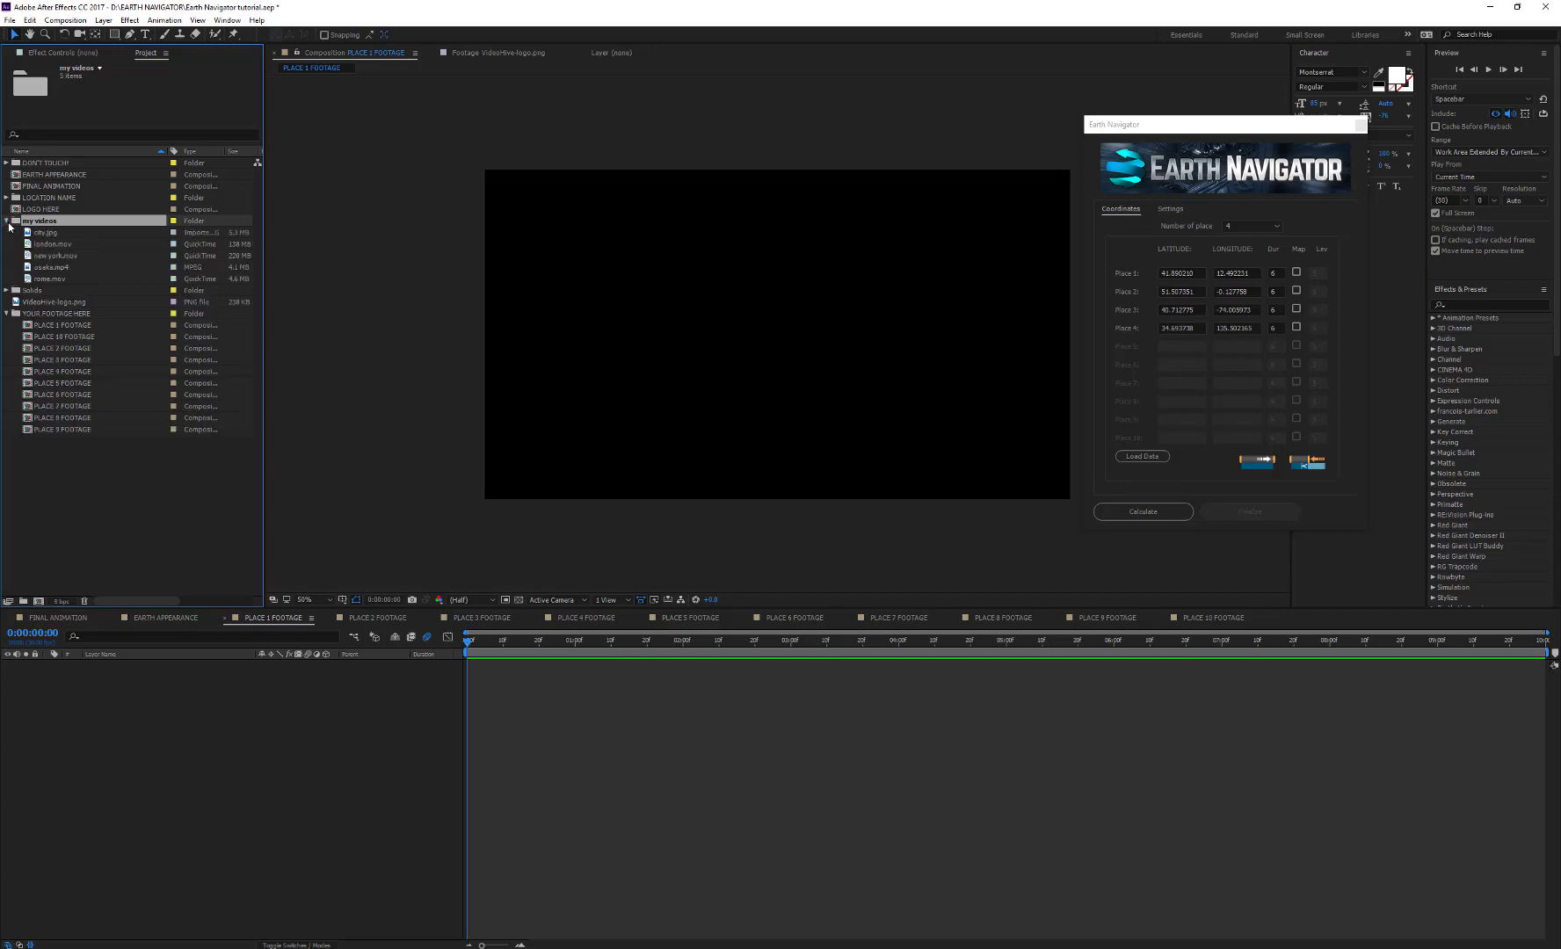
left_click_drag(54, 279, 140, 732)
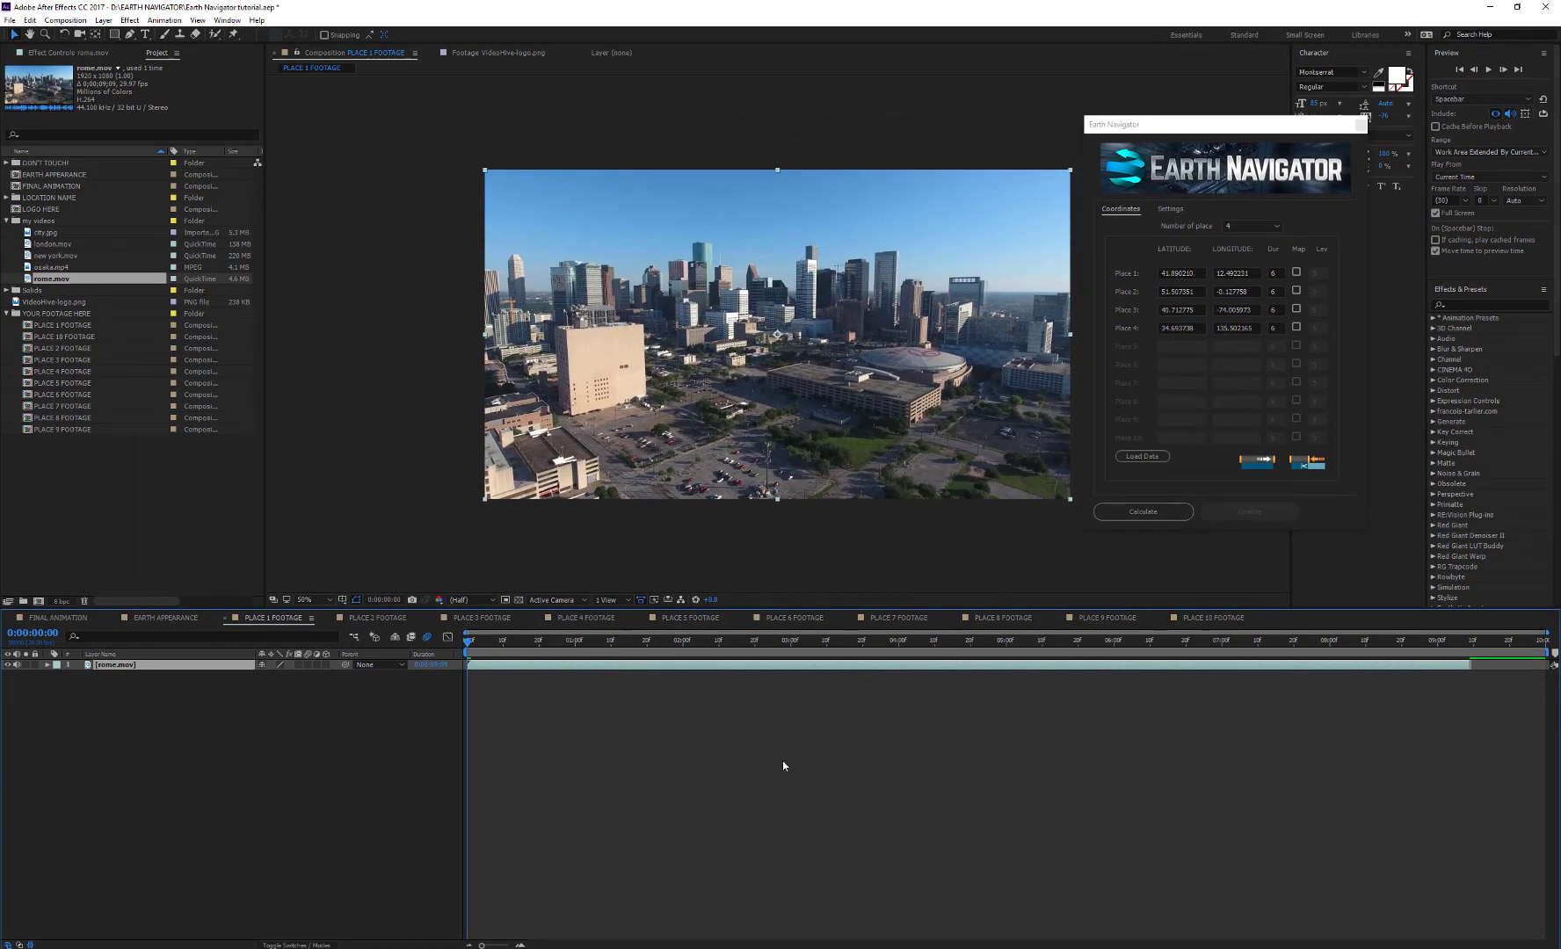
Step: Lengthen the PLACE 1 FOOTAGE comp duration and extend city.jpg's out-point to the comp end
left_click(1267, 468)
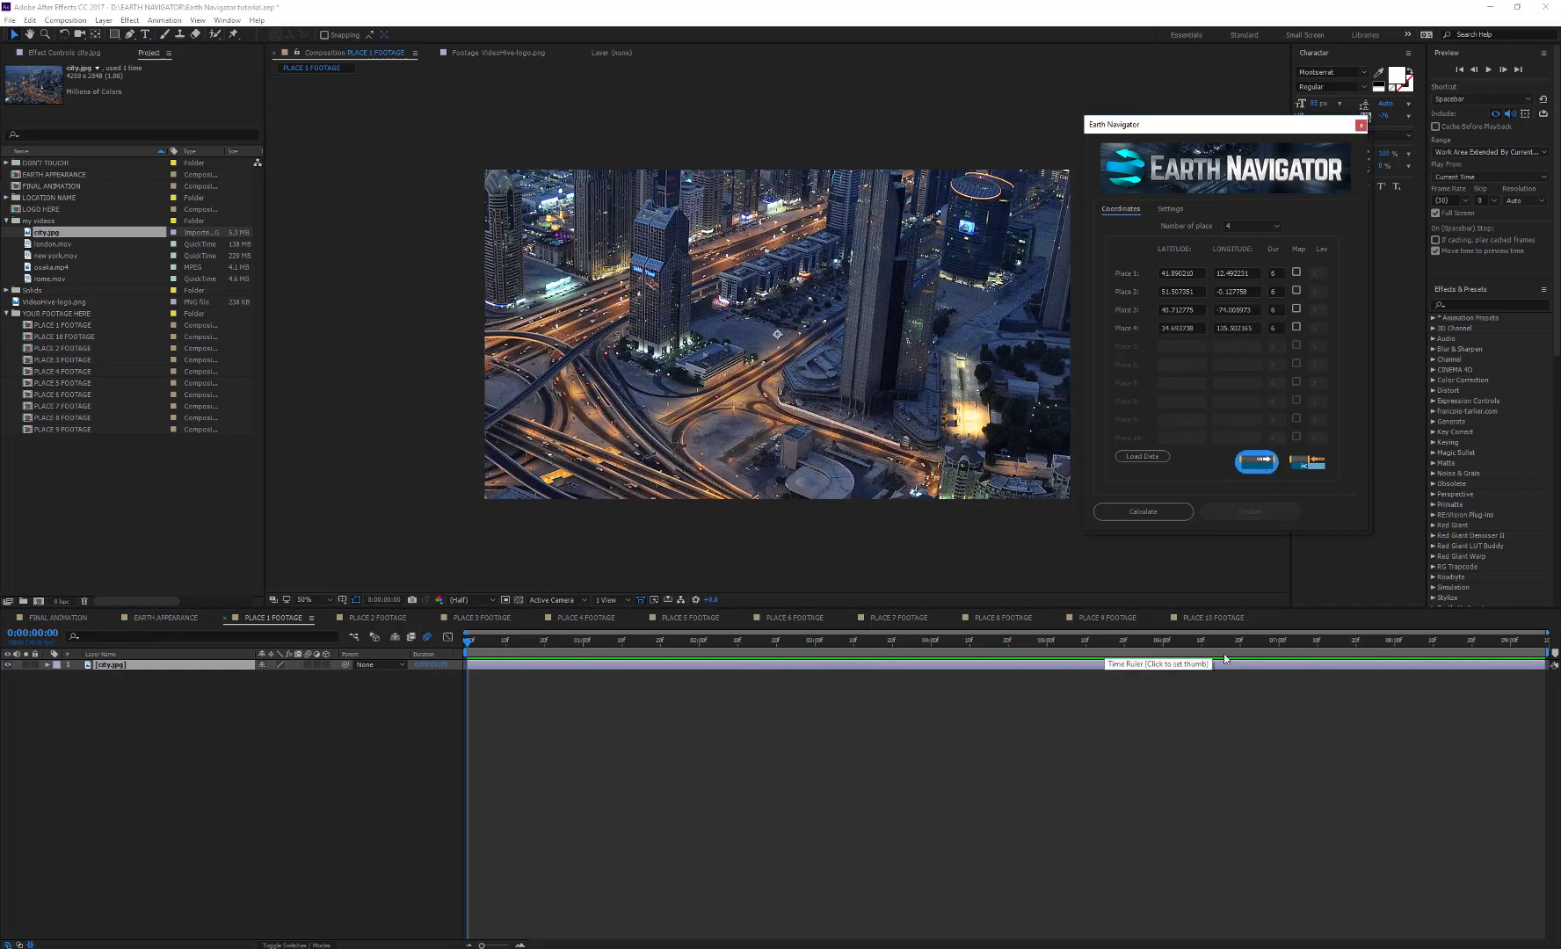
left_click(64, 22)
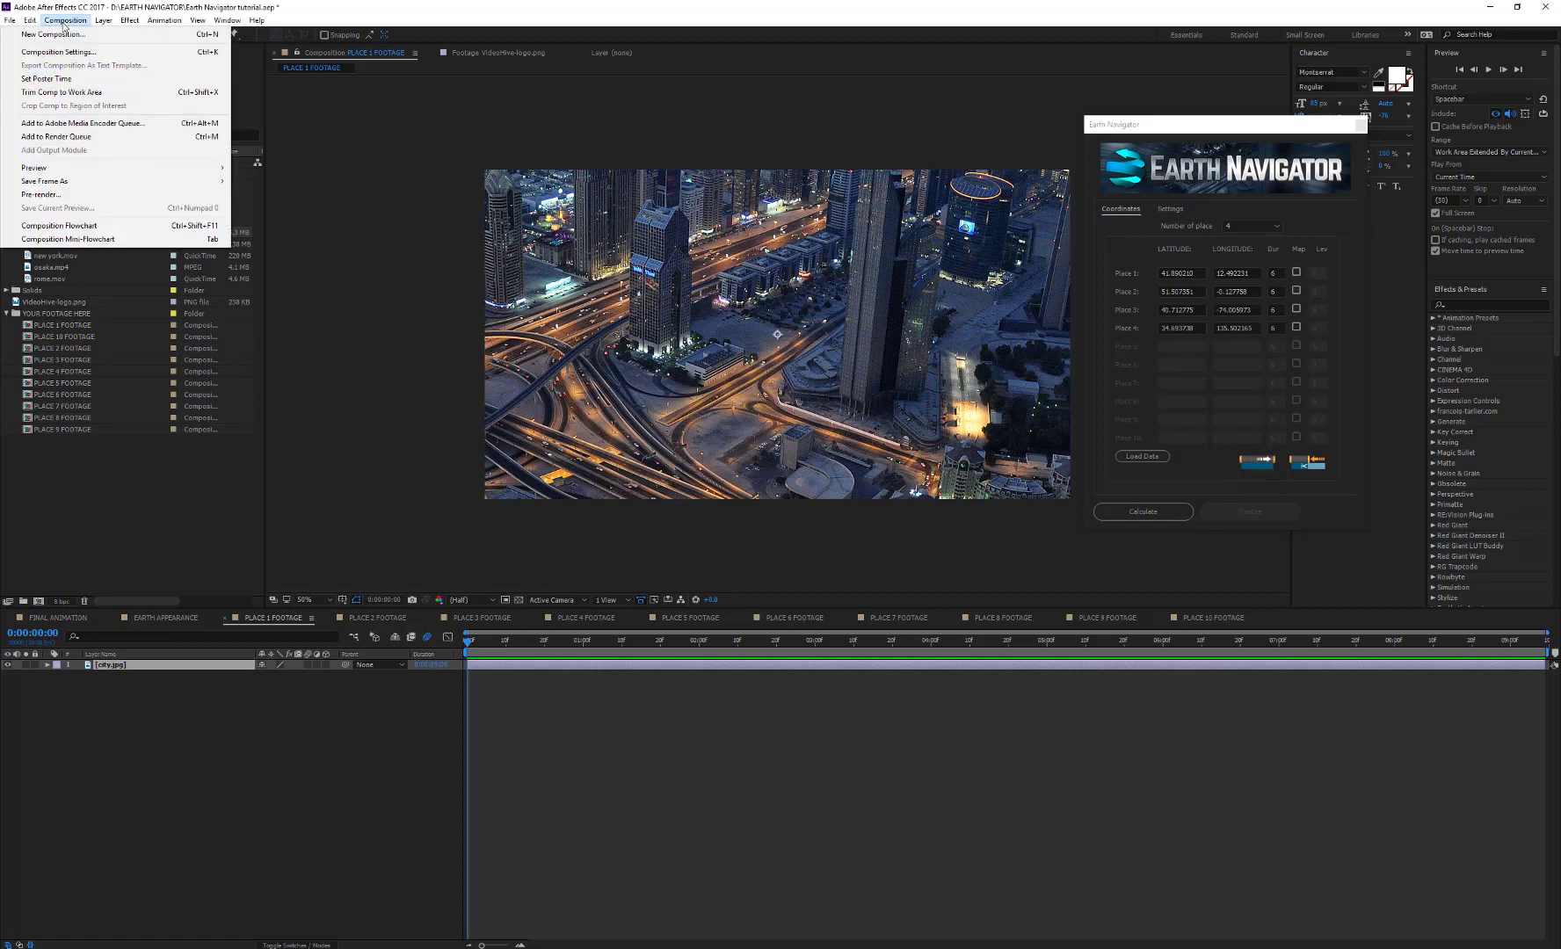
left_click(64, 53)
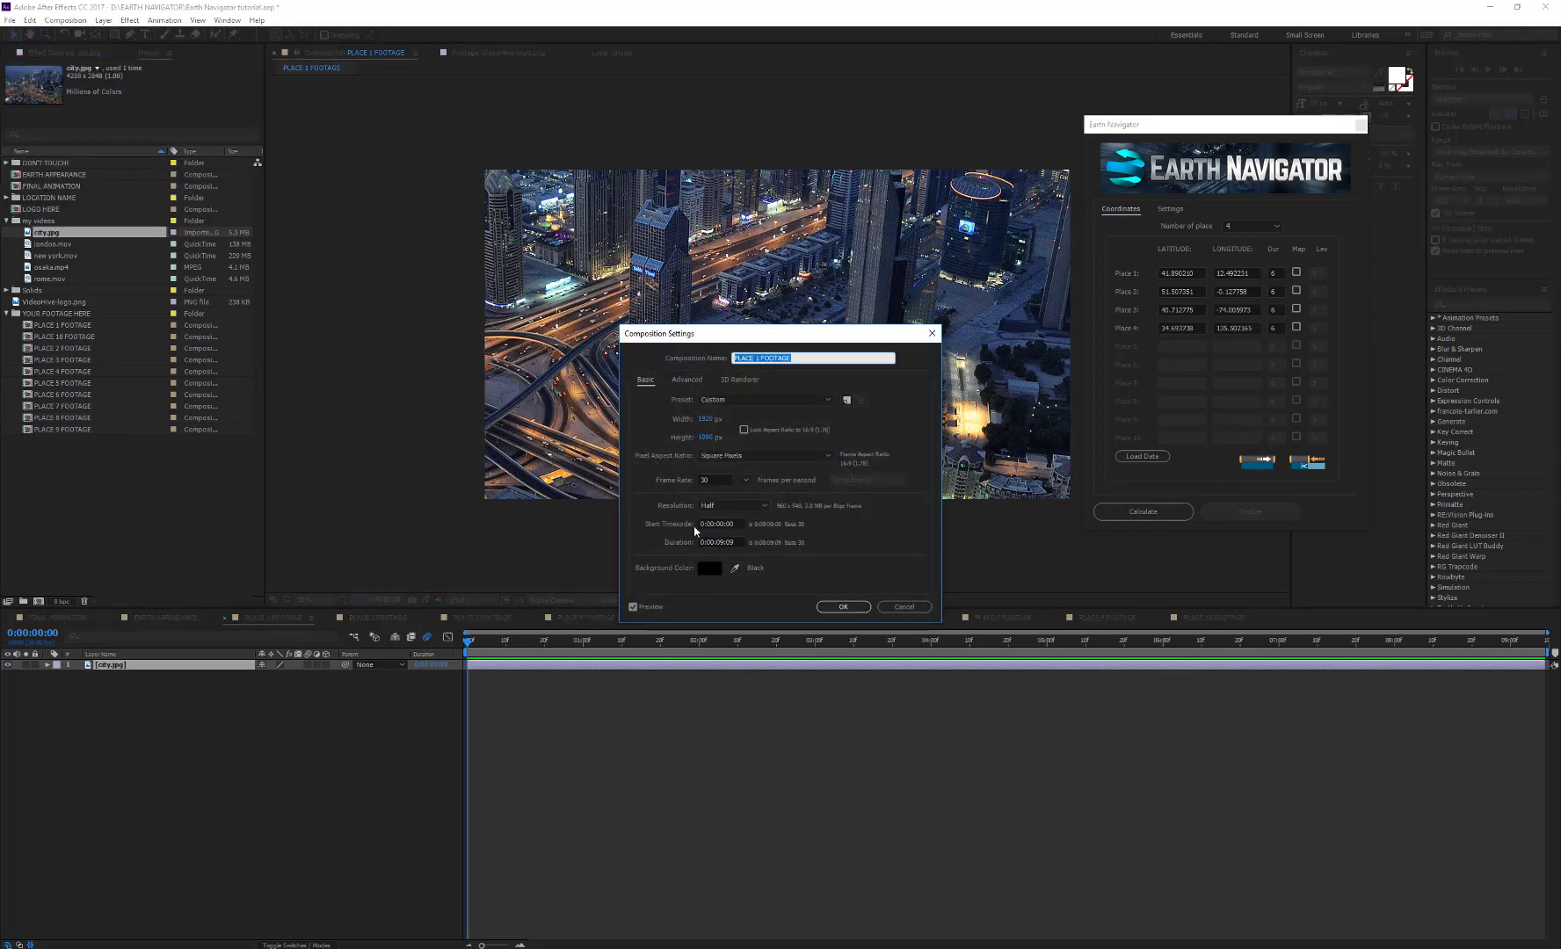
left_click(721, 542)
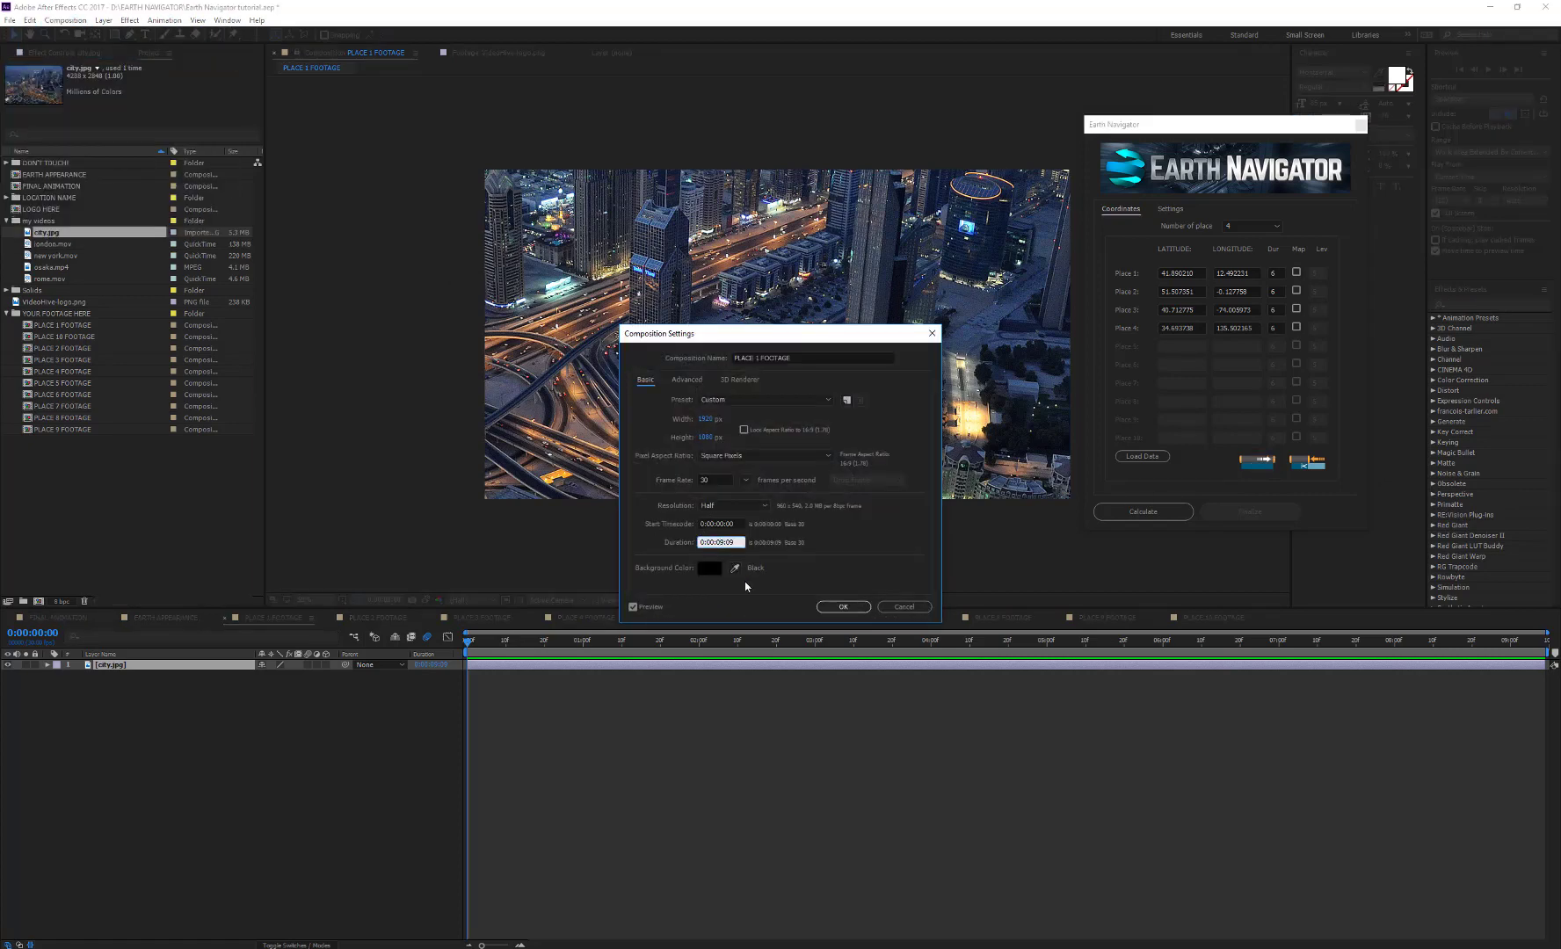
left_click(844, 607)
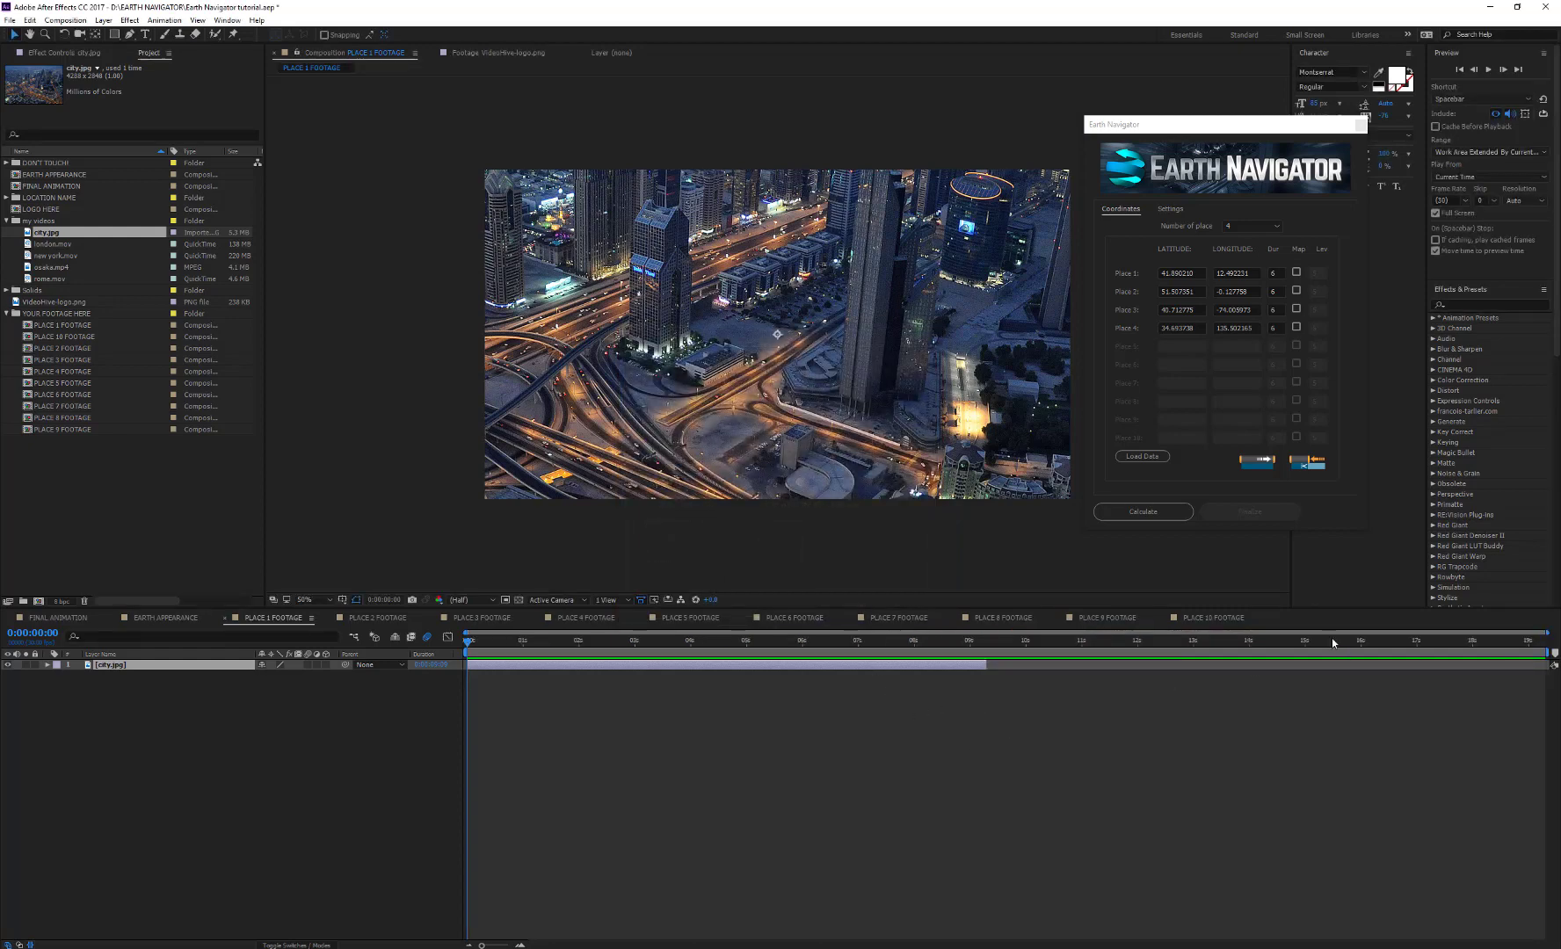
left_click(1256, 460)
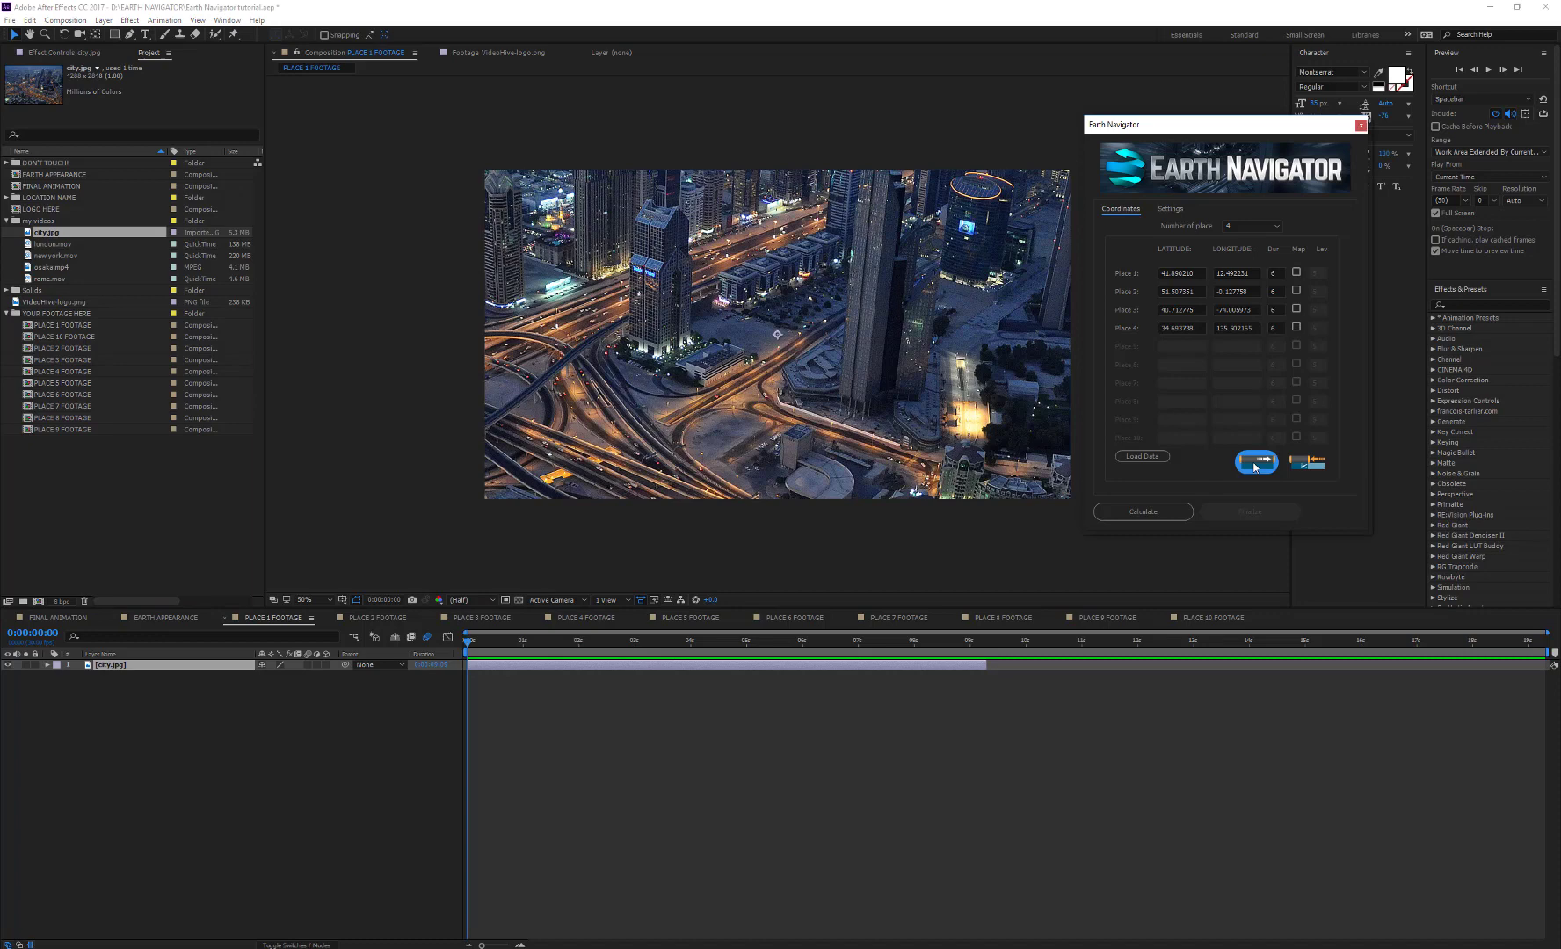
left_click_drag(988, 665, 1542, 683)
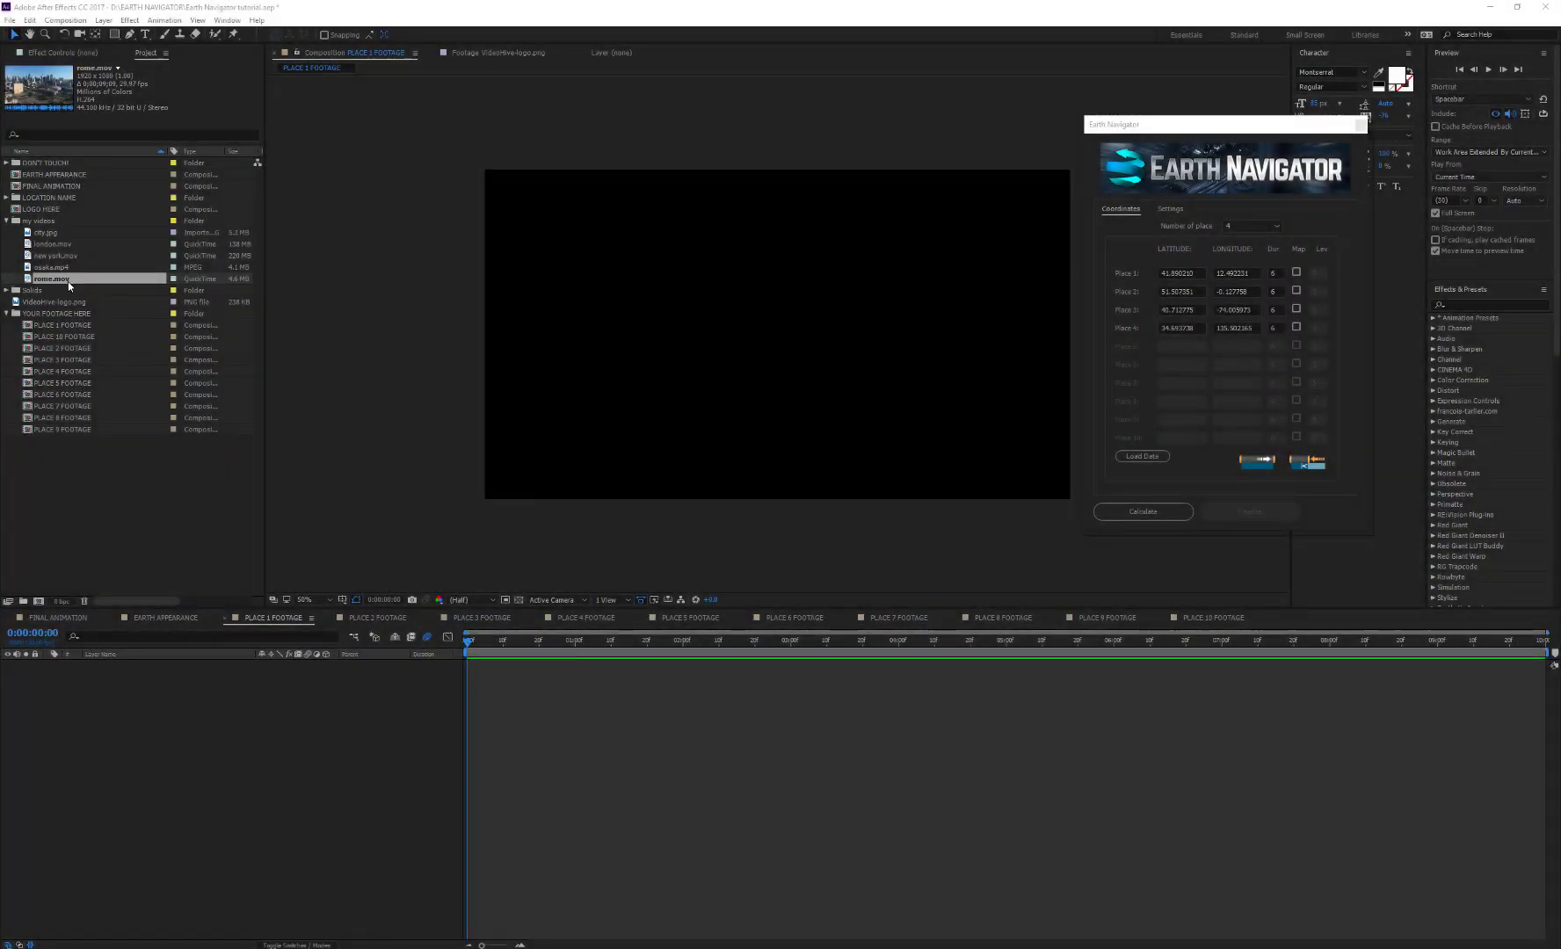
Step: Place rome.mov in PLACE 1 FOOTAGE, scrub through it, and trim the comp to its length
left_click_drag(69, 282, 222, 731)
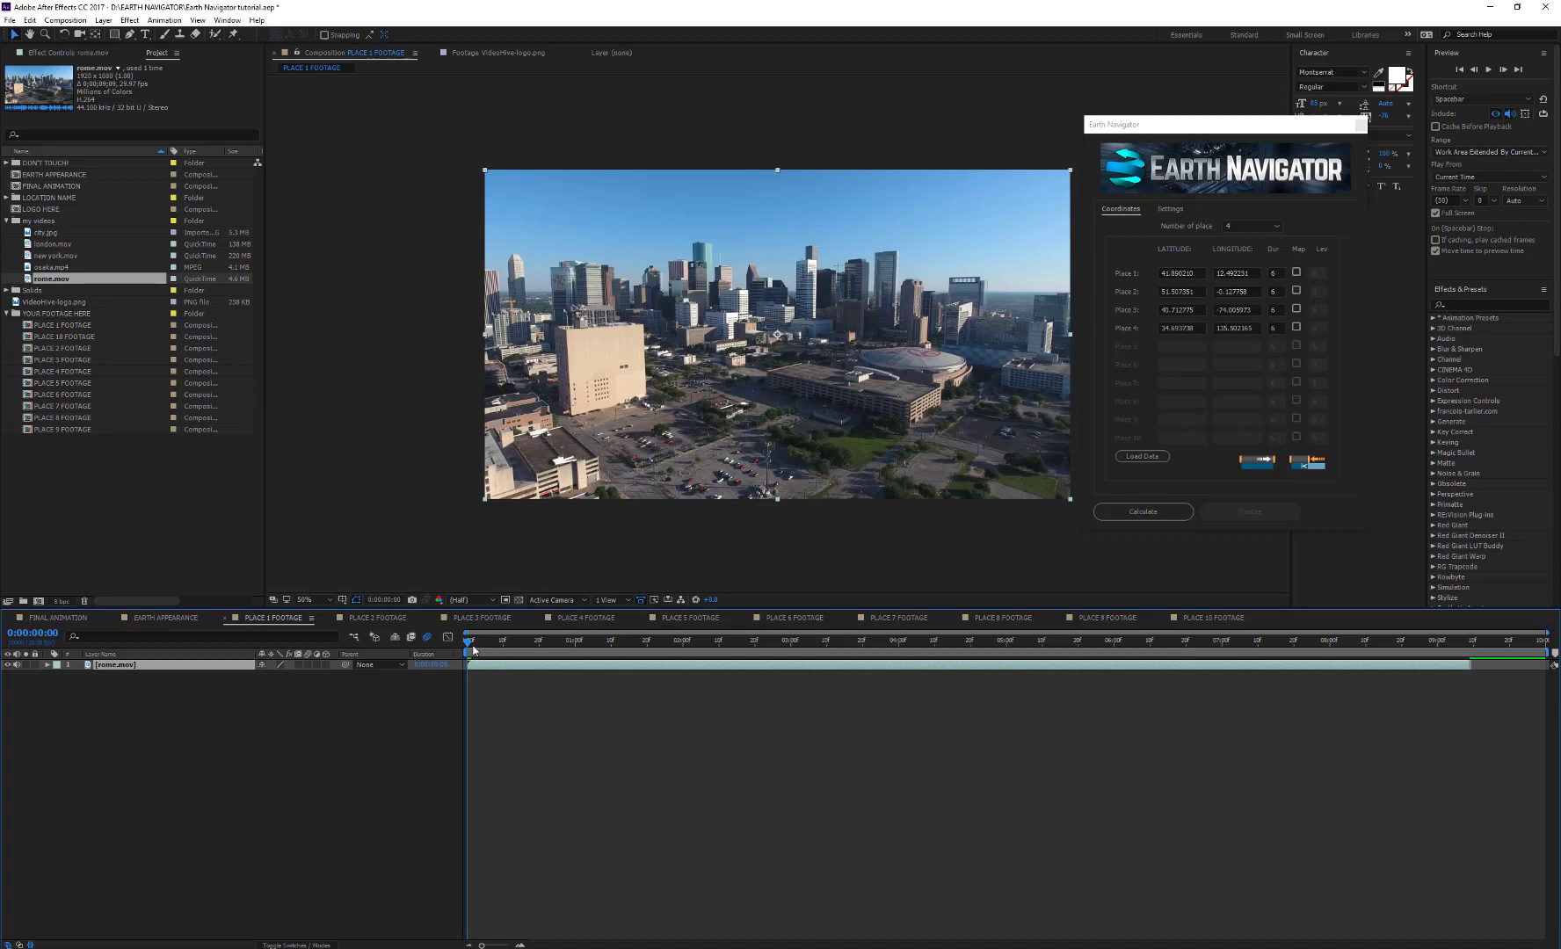
left_click_drag(470, 646, 1006, 645)
left_click(1308, 462)
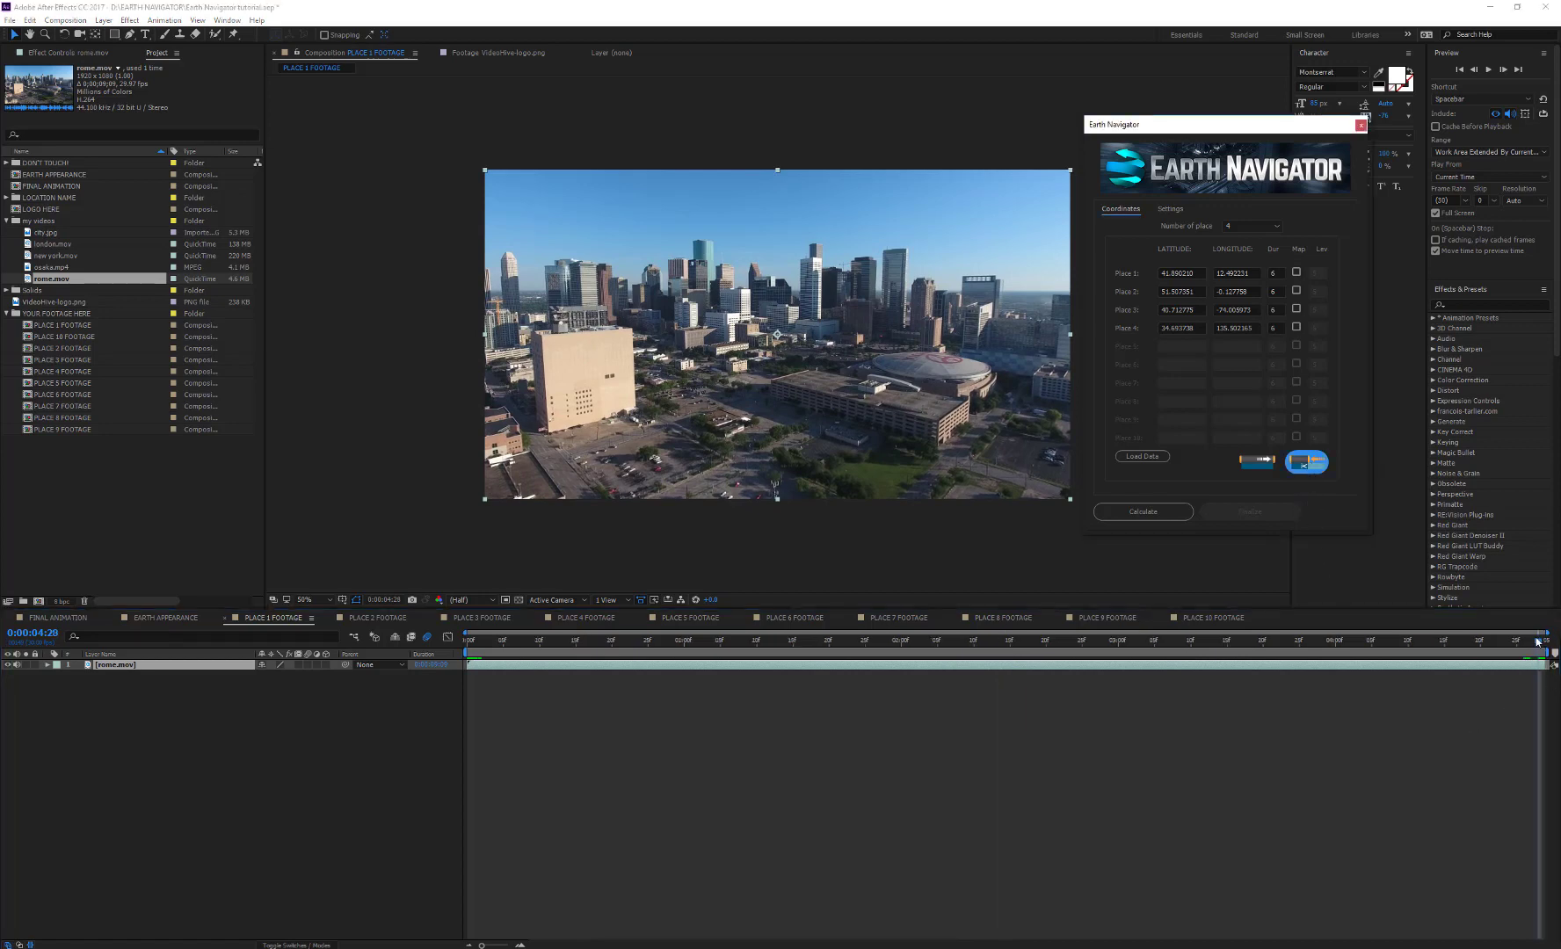
left_click_drag(1538, 646, 1240, 647)
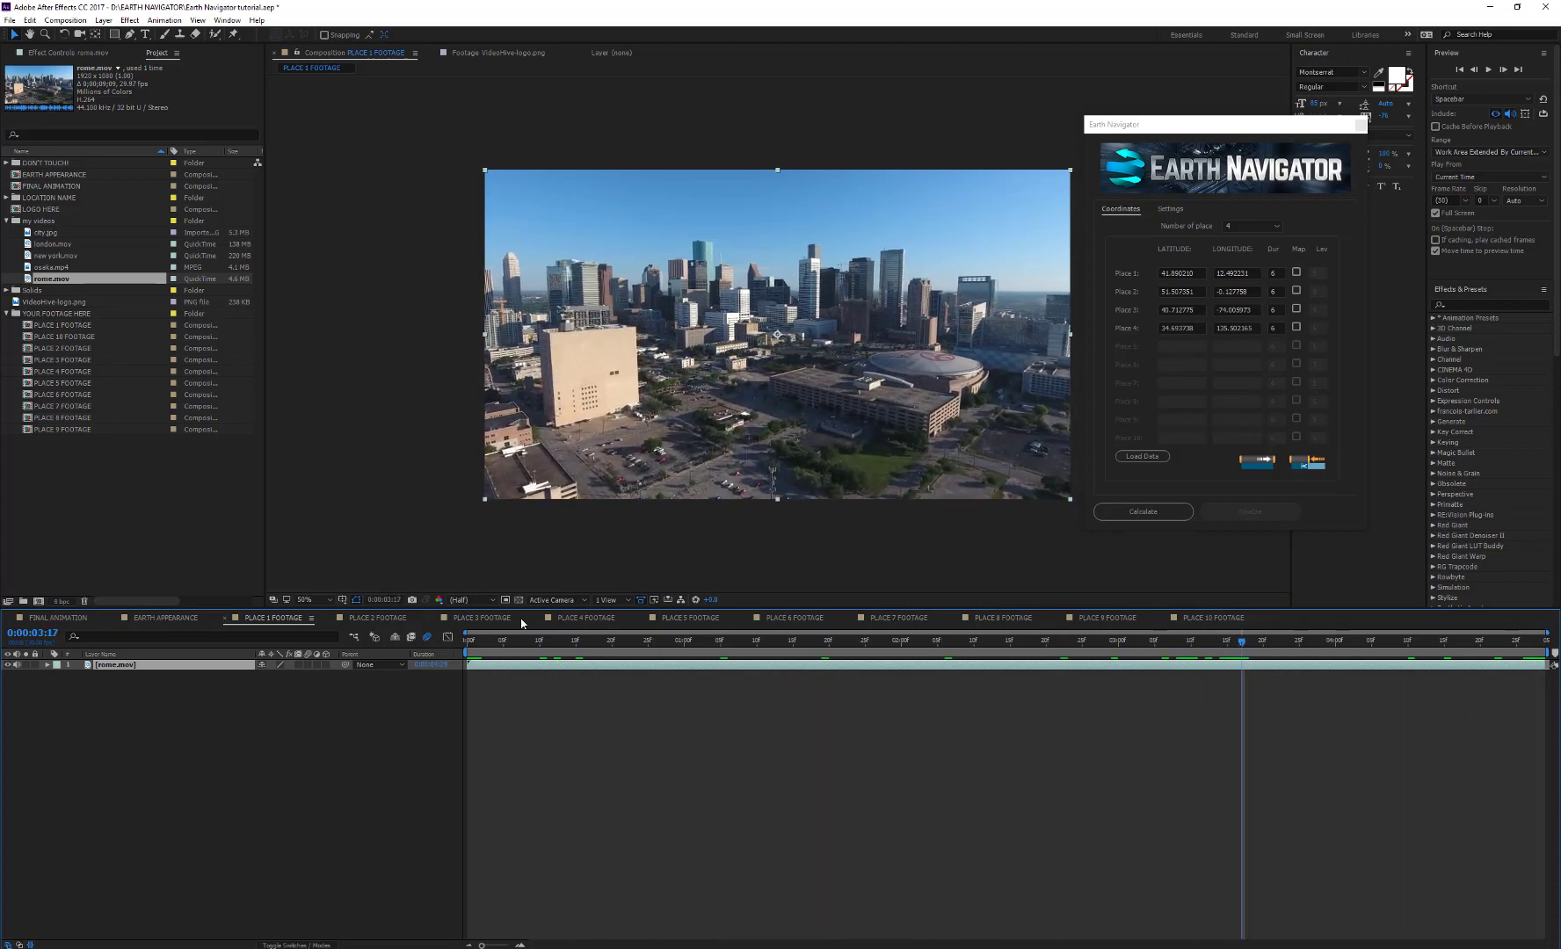
Step: Add london.mov, new york.mov and osaka.mp4 to PLACE 2, 3 and 4 FOOTAGE, trimming each comp
left_click(79, 351)
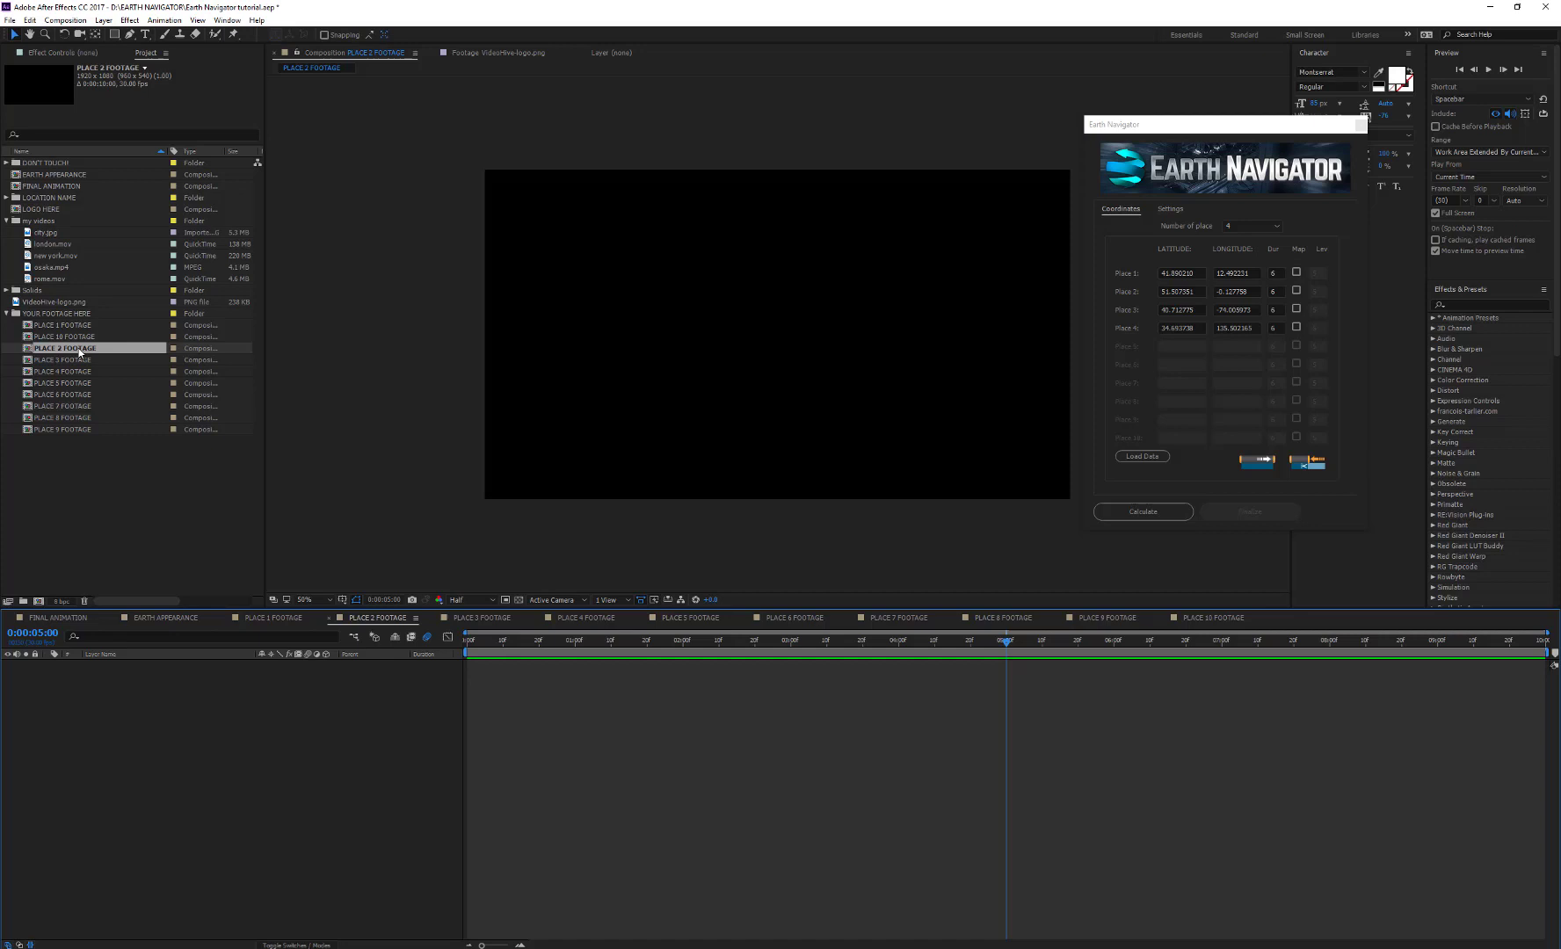
left_click_drag(60, 247, 381, 821)
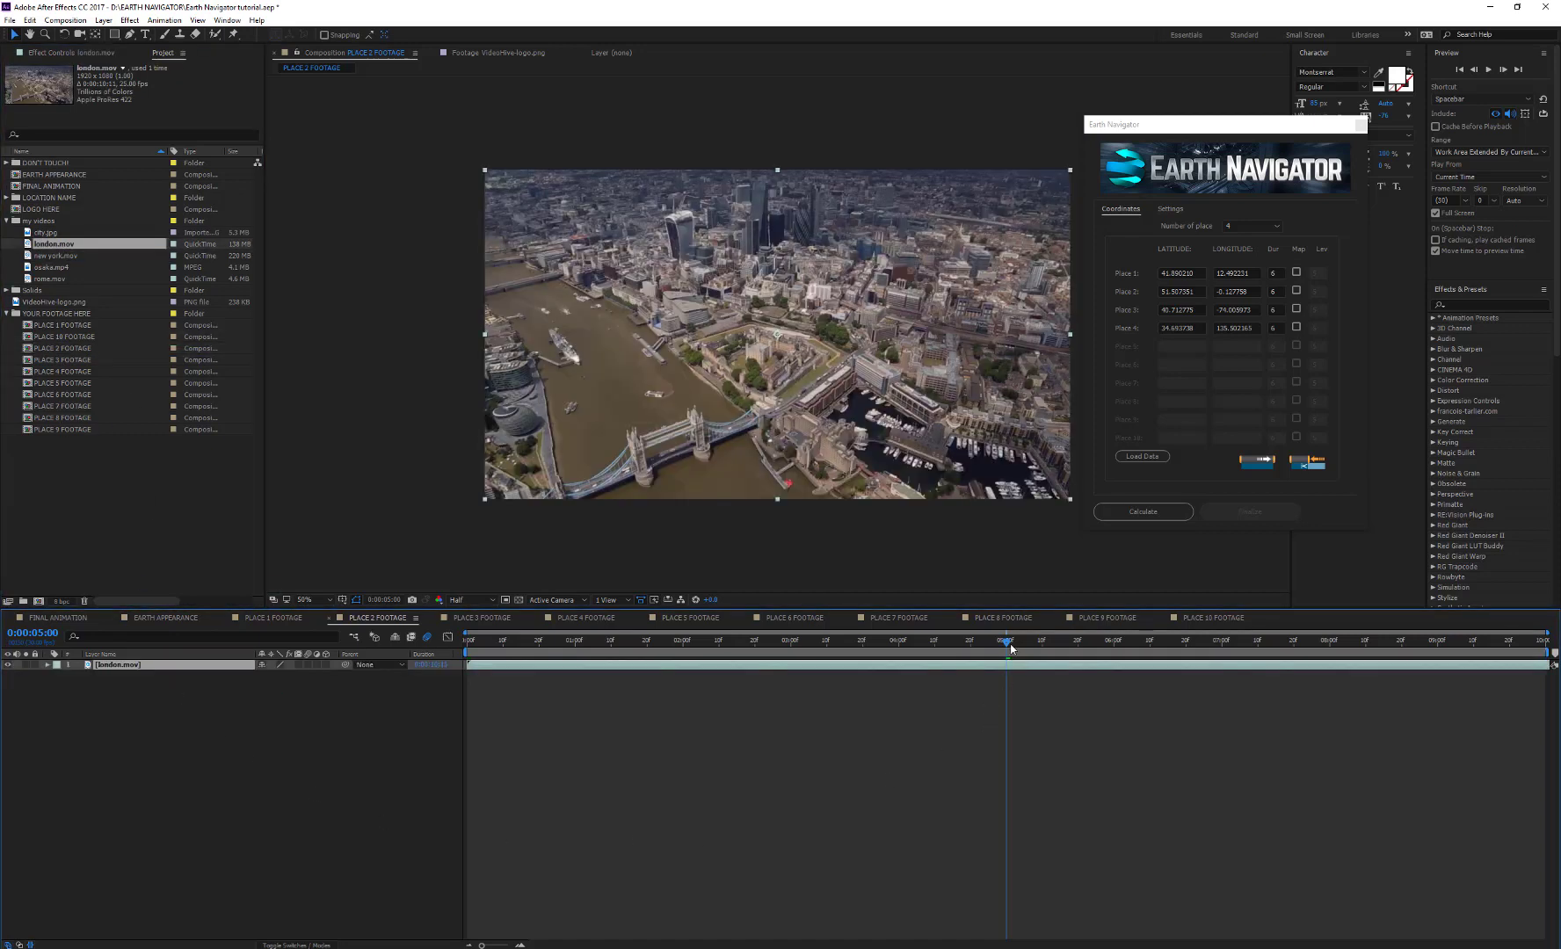
left_click(1304, 466)
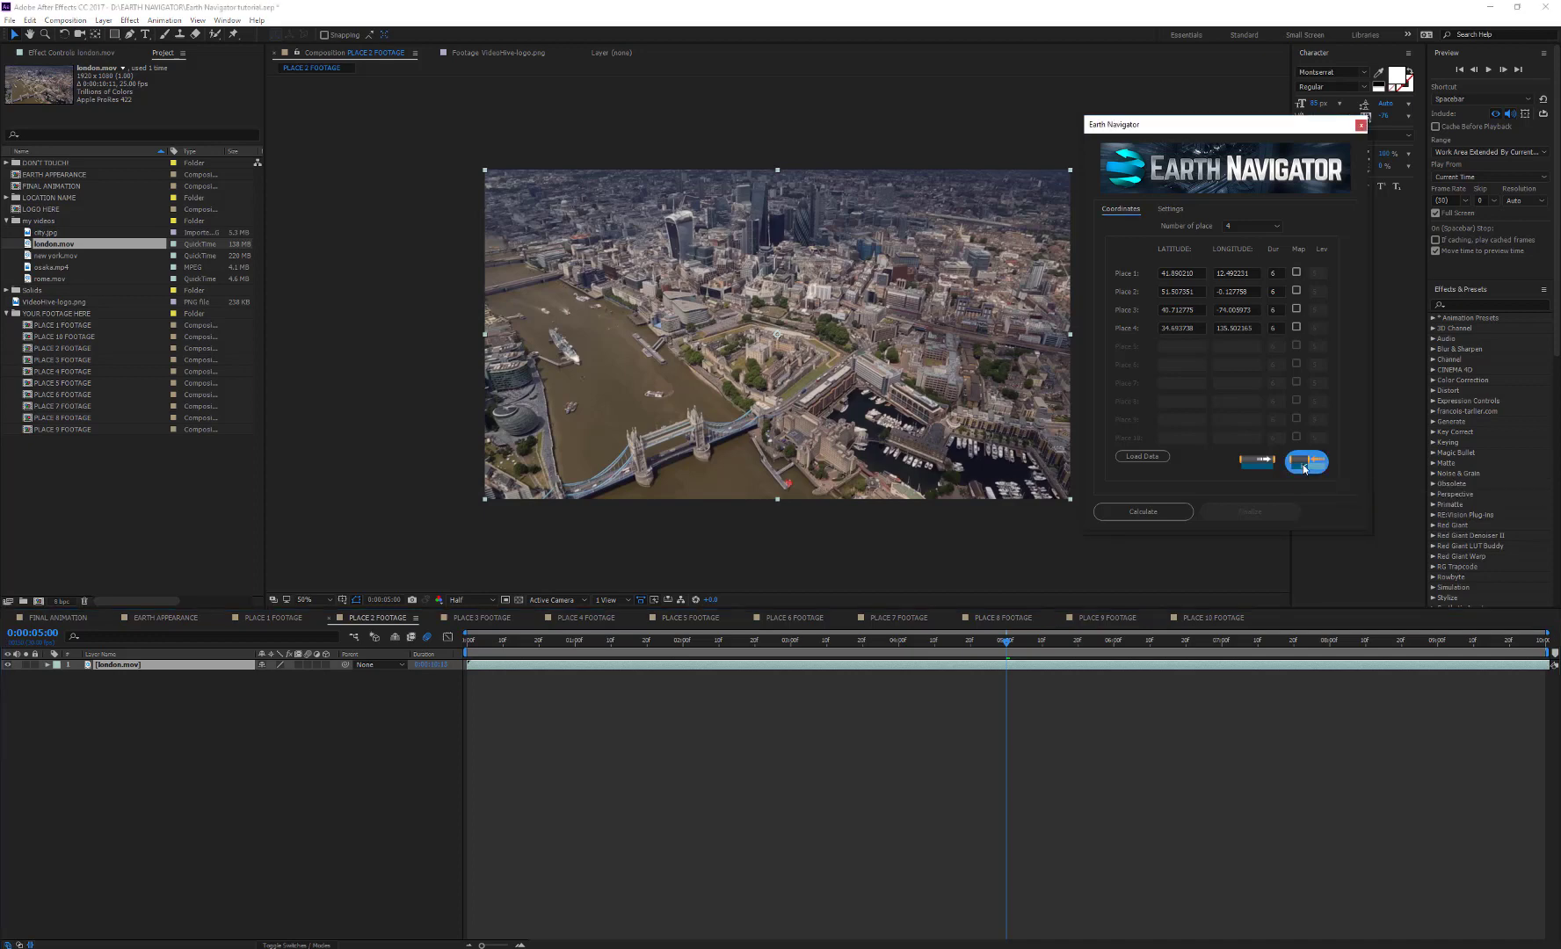
double_click(79, 359)
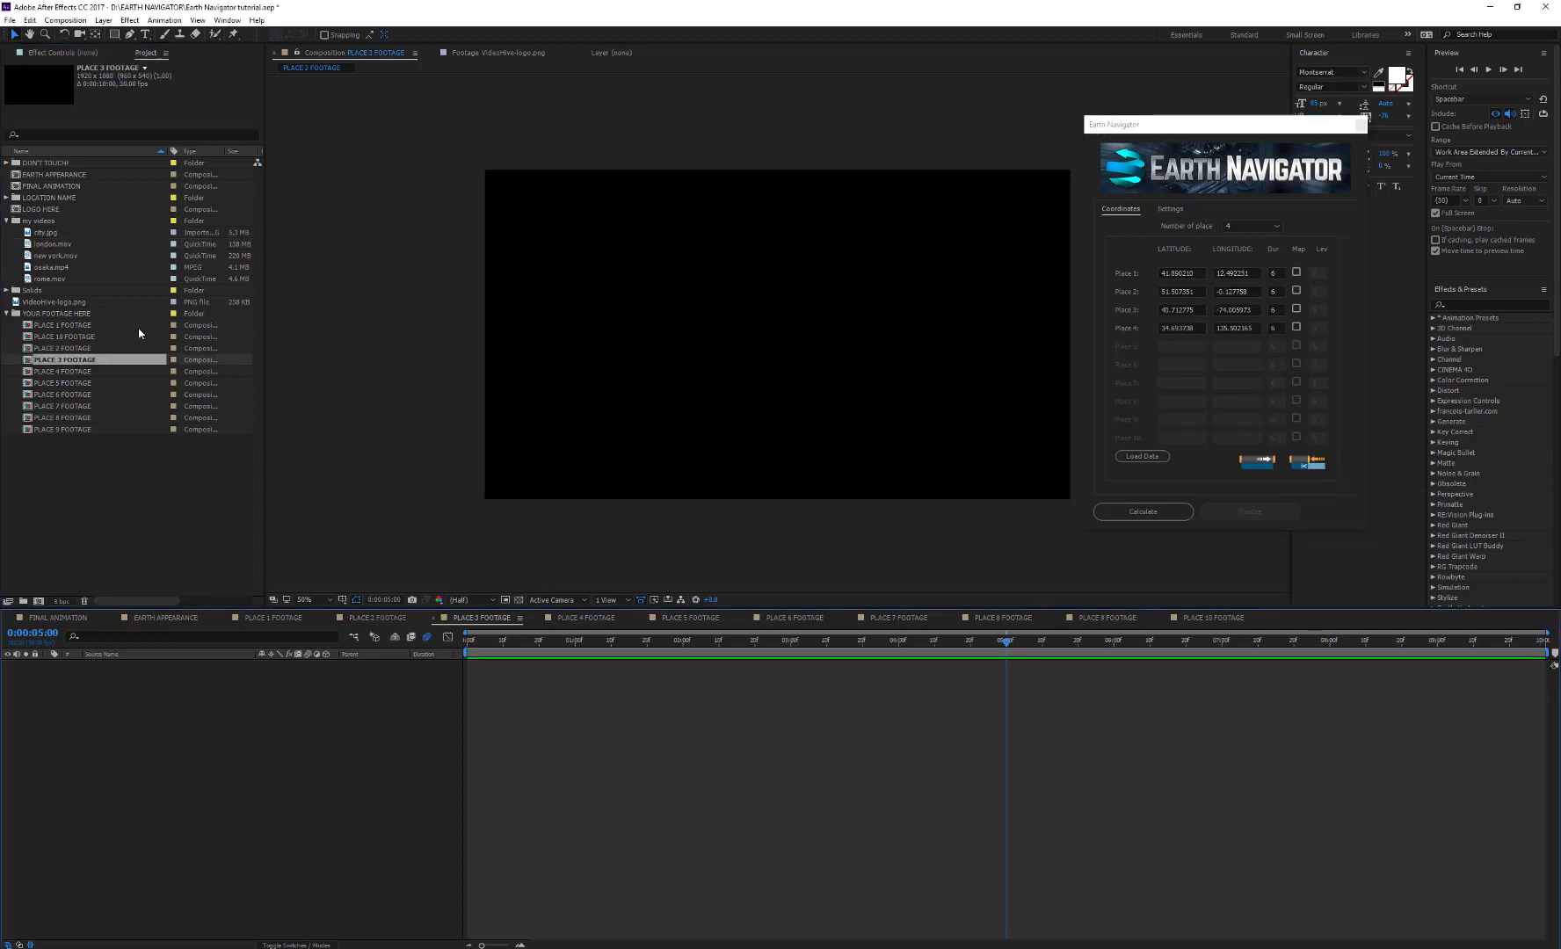
left_click(58, 255)
left_click_drag(58, 255, 212, 693)
left_click(1313, 469)
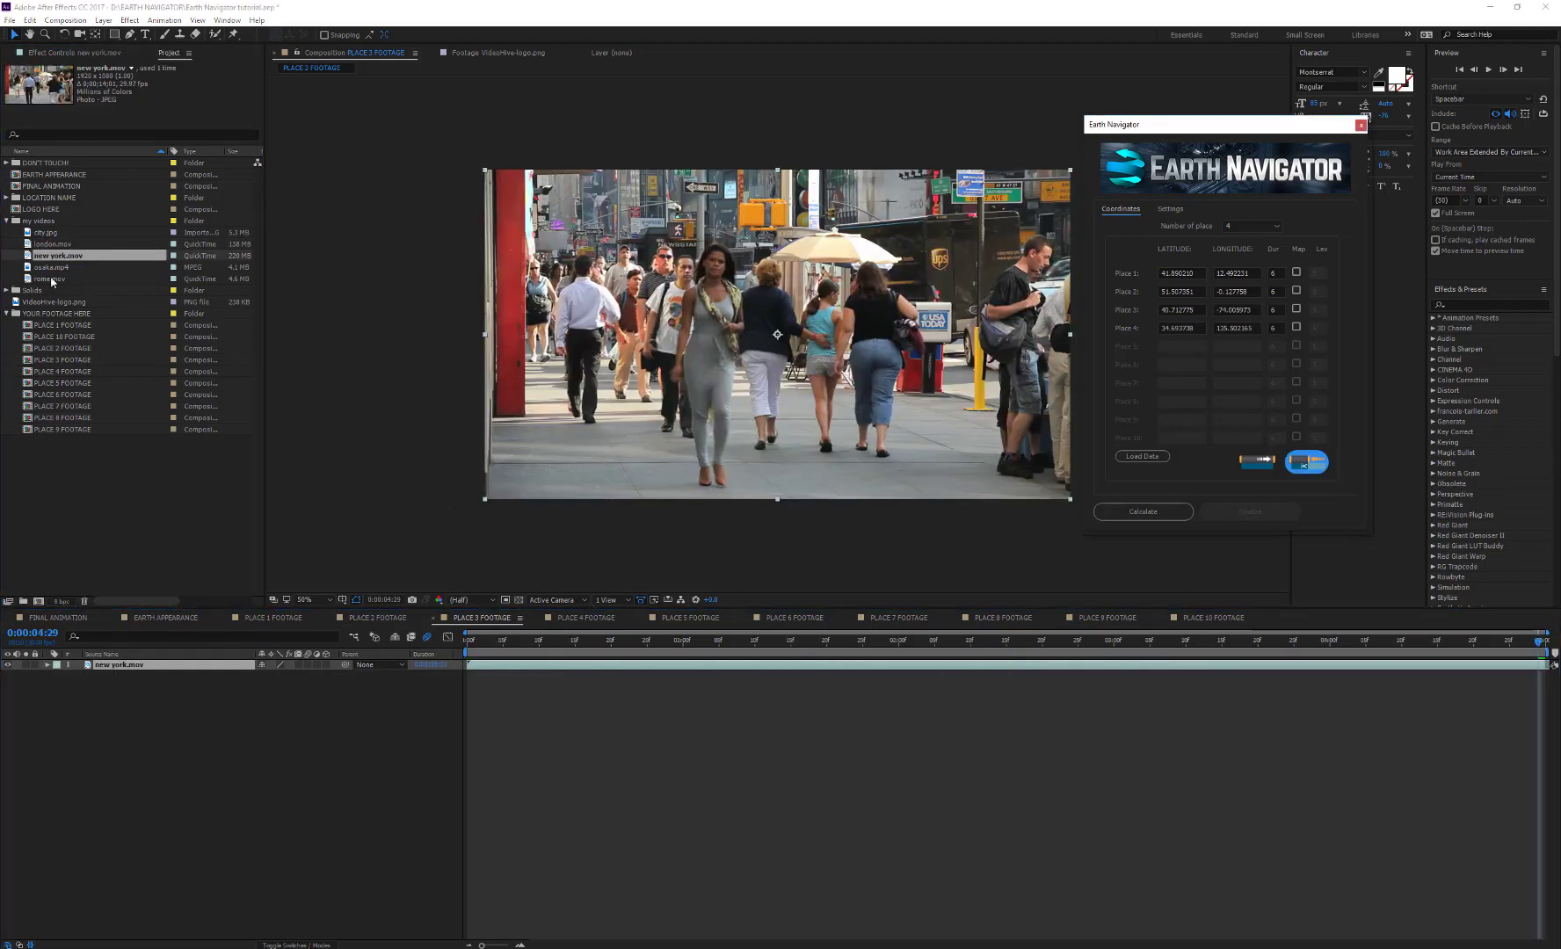
double_click(65, 372)
left_click(58, 266)
left_click_drag(58, 266, 212, 694)
left_click(1307, 460)
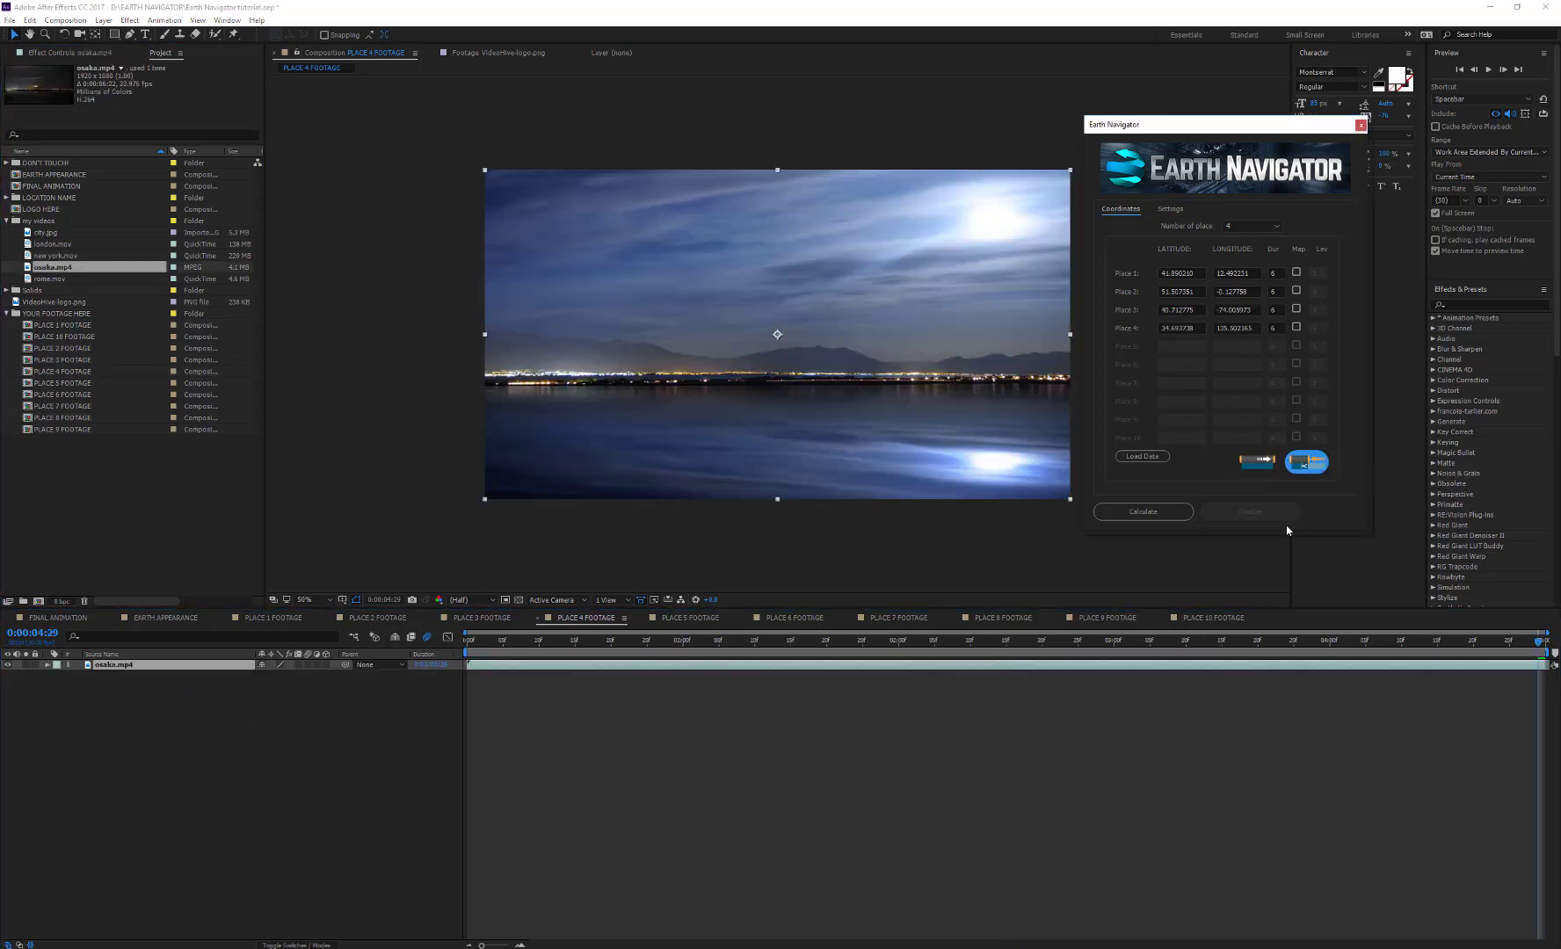
Step: Calculate the globe tour animation in Earth Navigator, dismiss the alert, and finalize it
left_click(1144, 513)
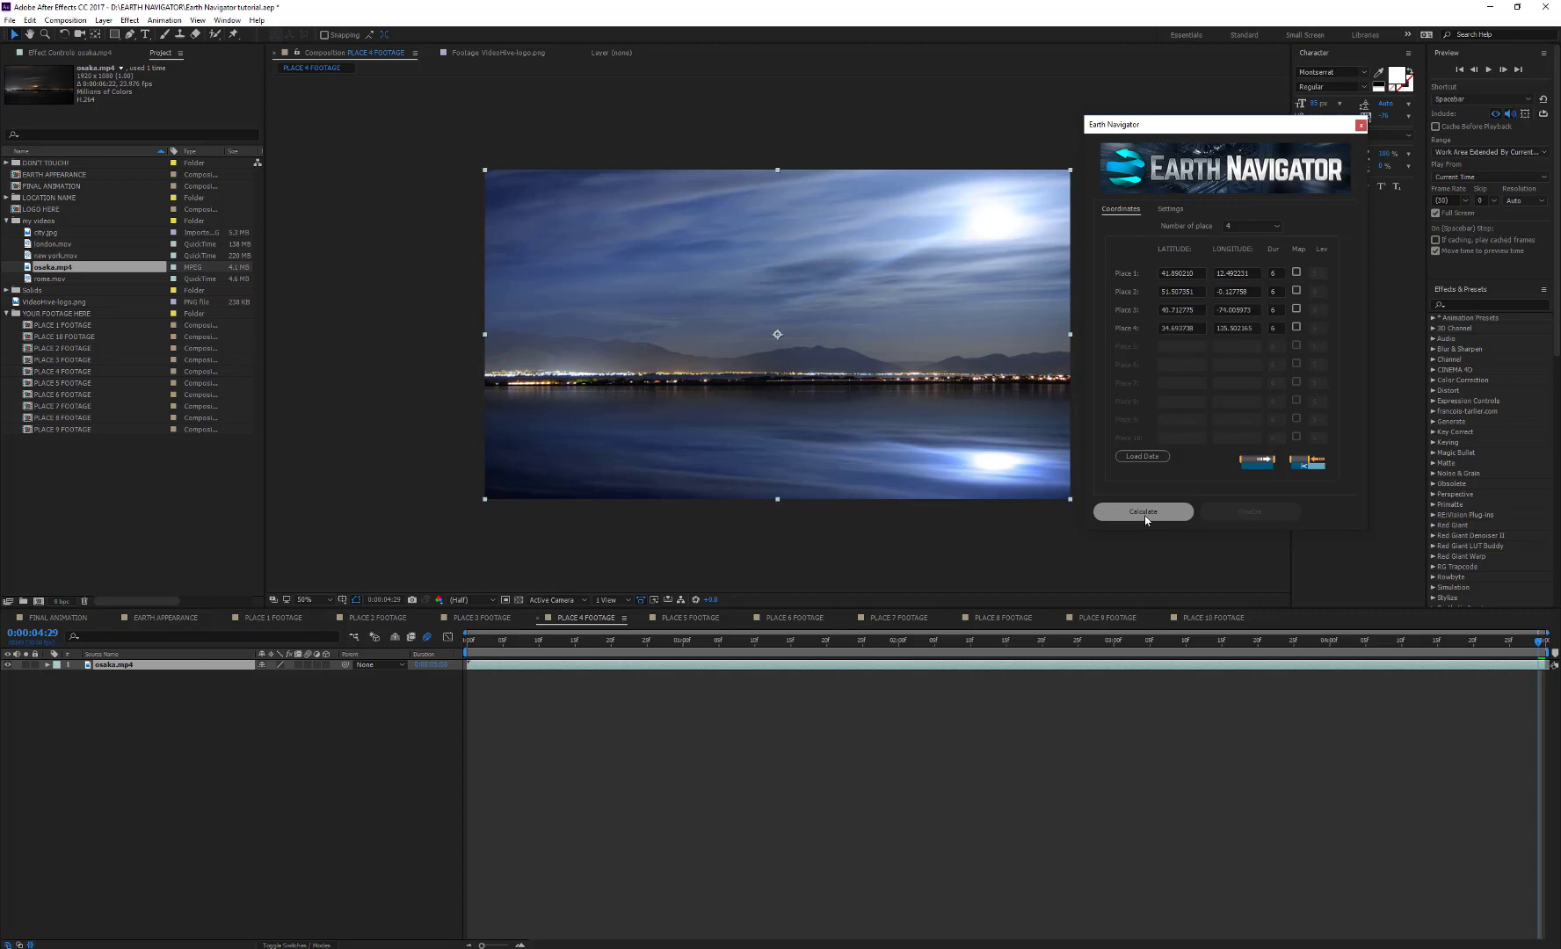
left_click(1142, 513)
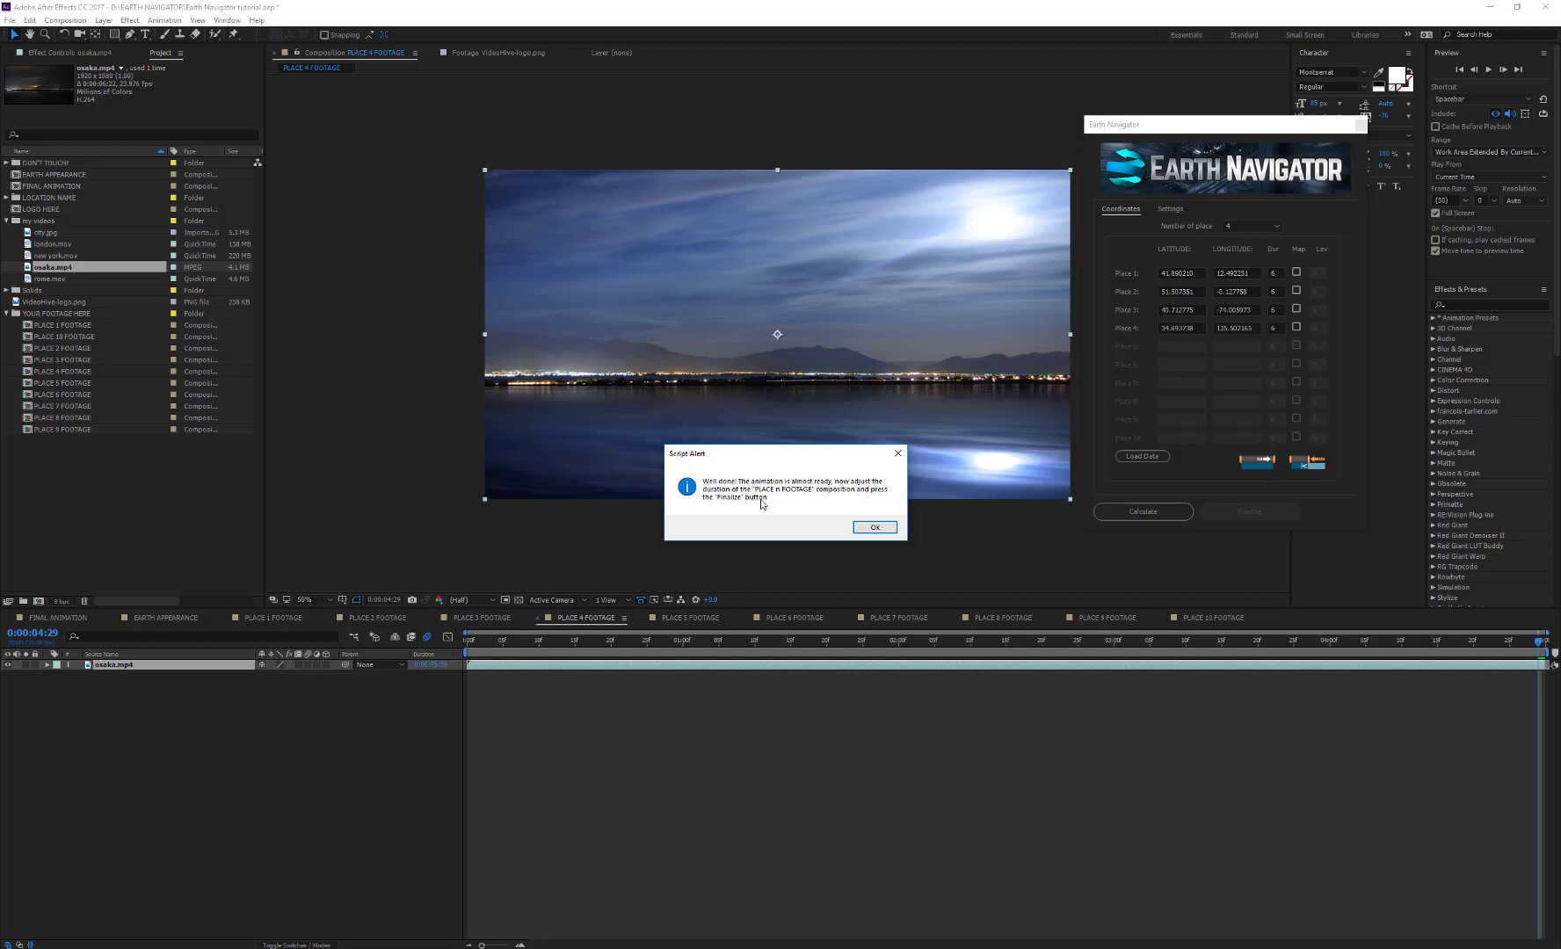
left_click(875, 528)
left_click(1250, 513)
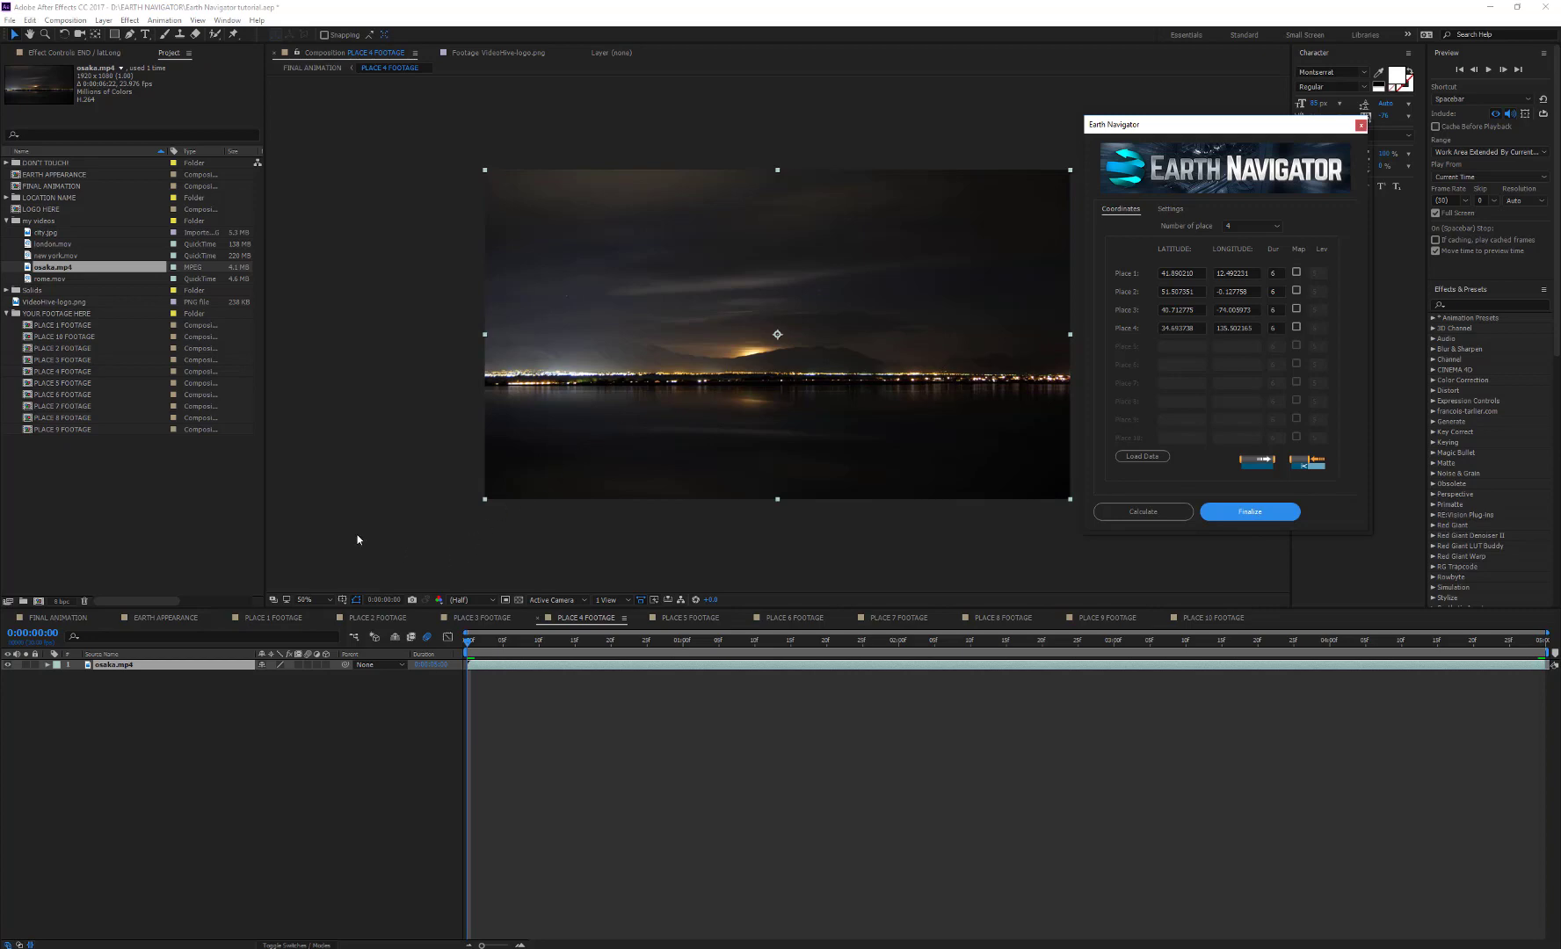
Step: Open FINAL ANIMATION and set its preview resolution to Quarter
double_click(75, 187)
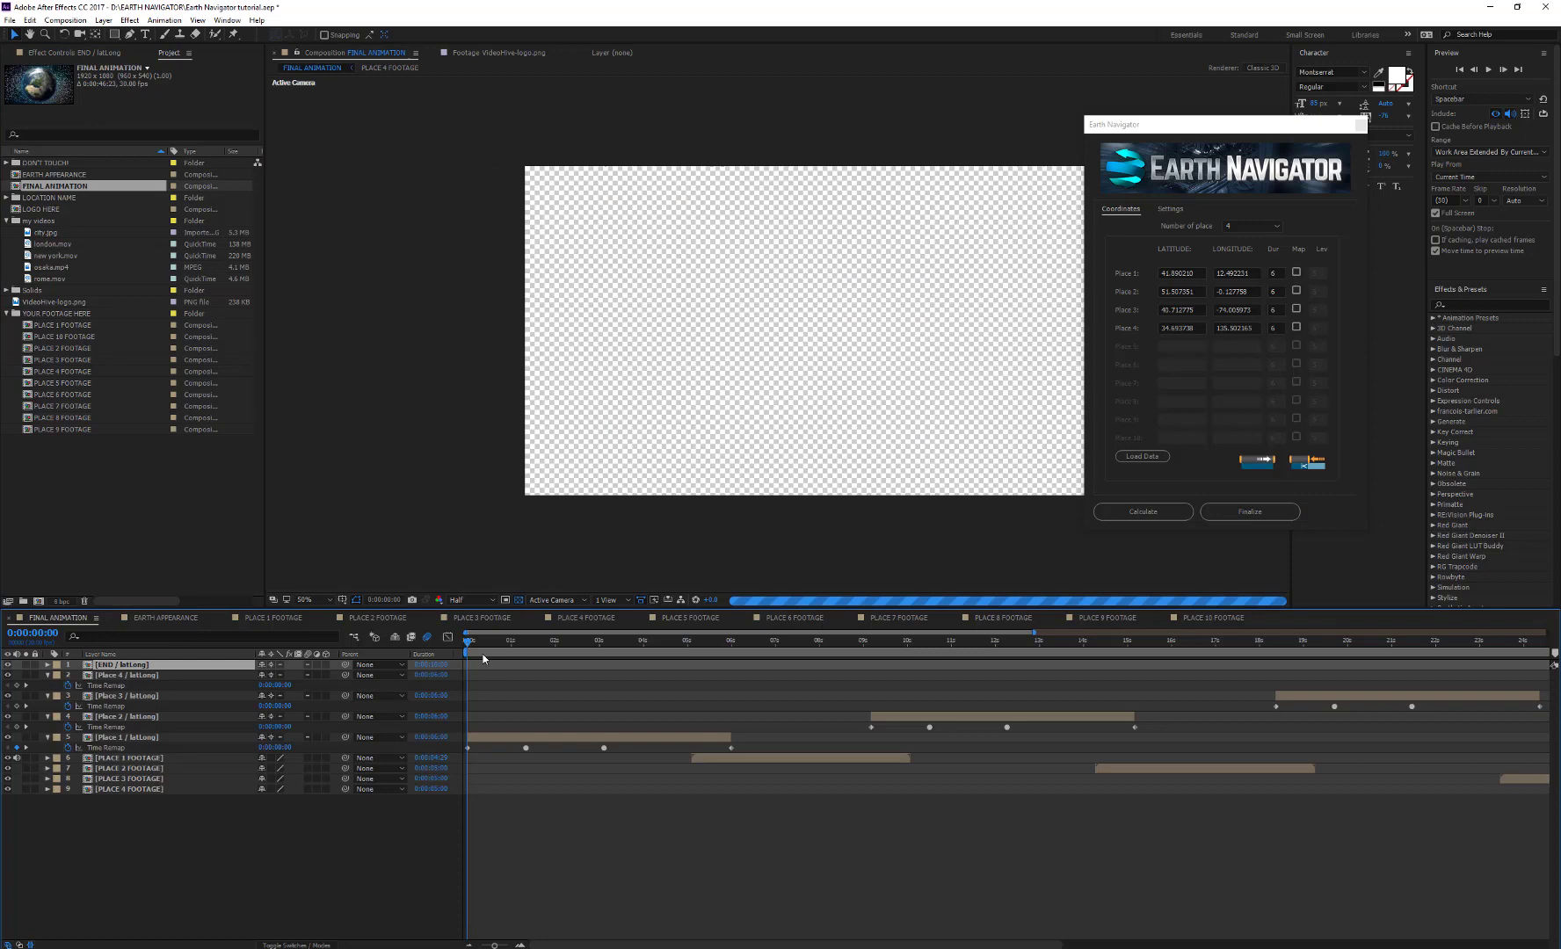
left_click(473, 599)
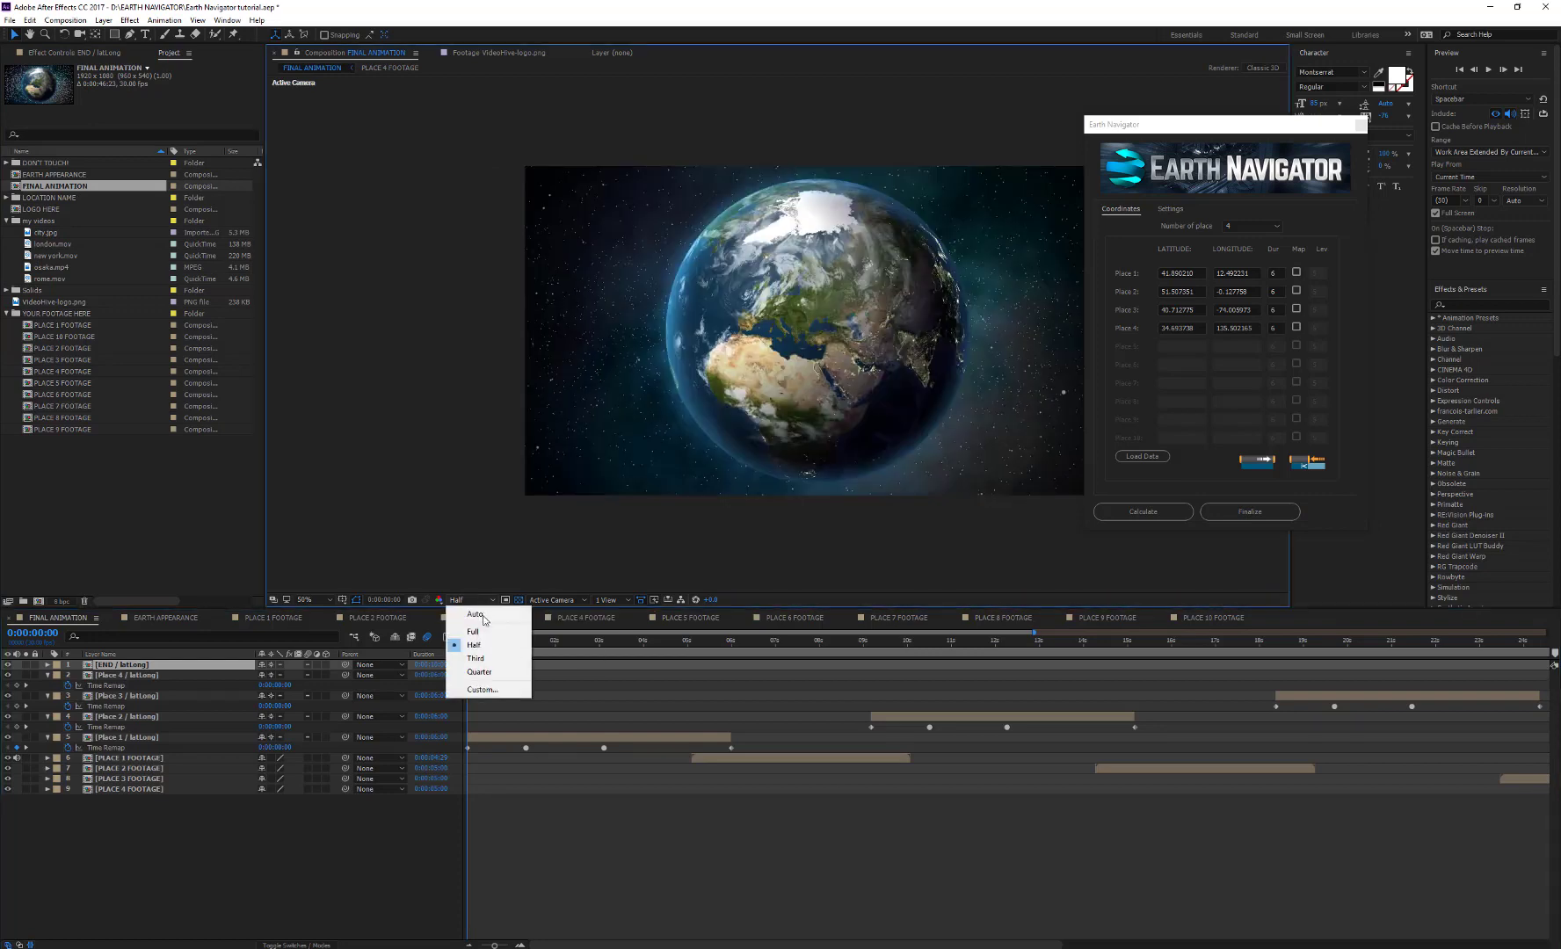
left_click(479, 671)
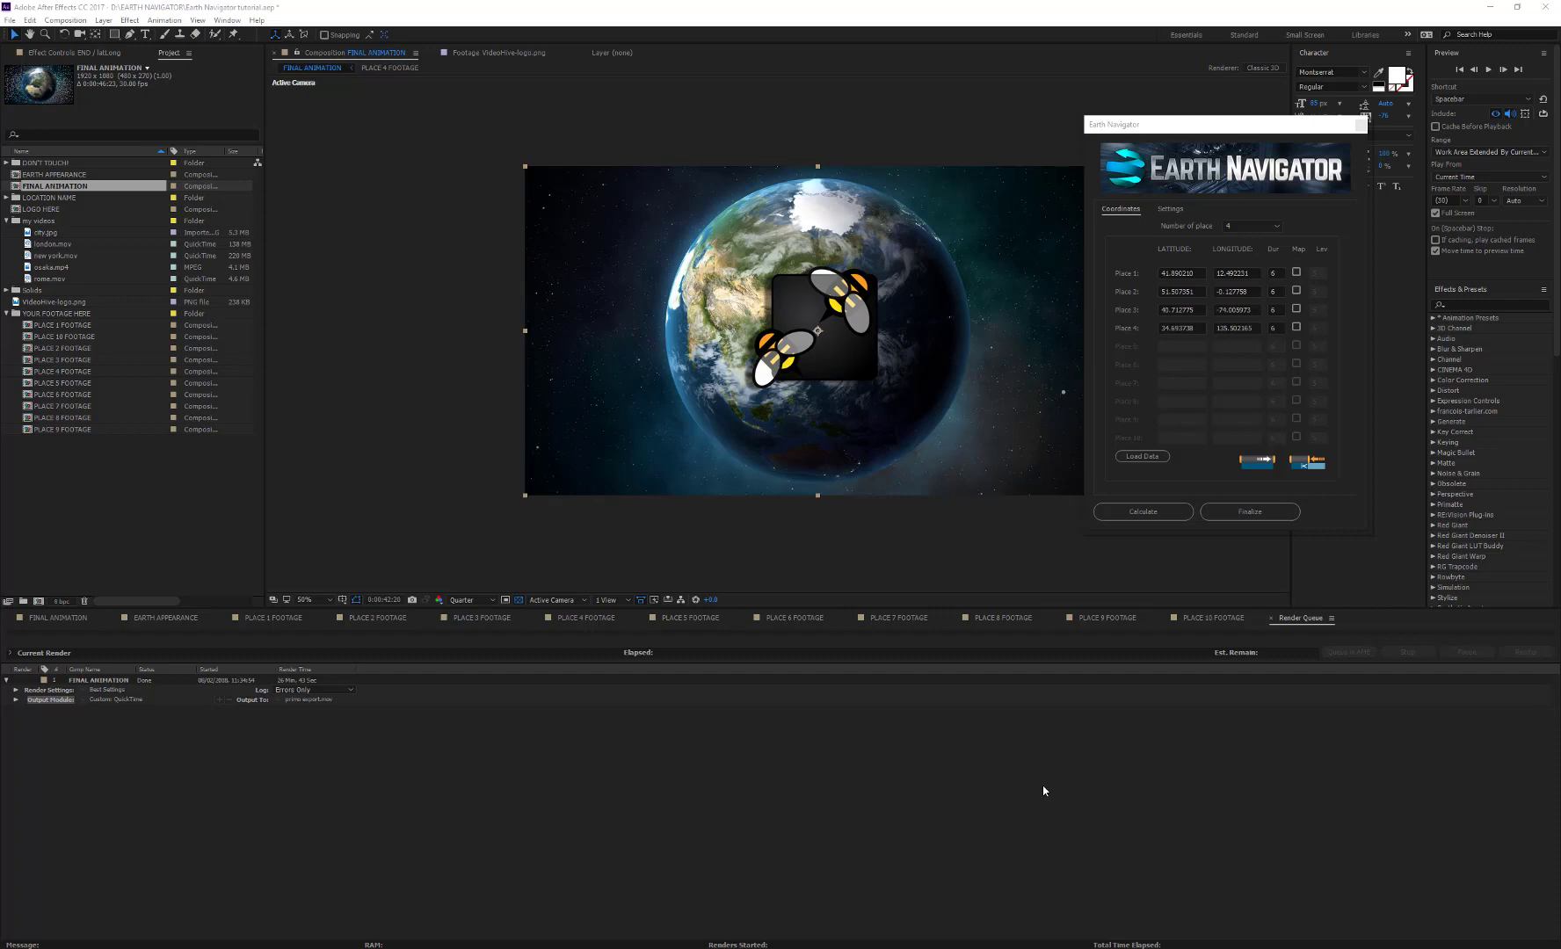
Step: Hide the placeholder logo layer in LOGO HERE, then reopen FINAL ANIMATION
left_click(33, 210)
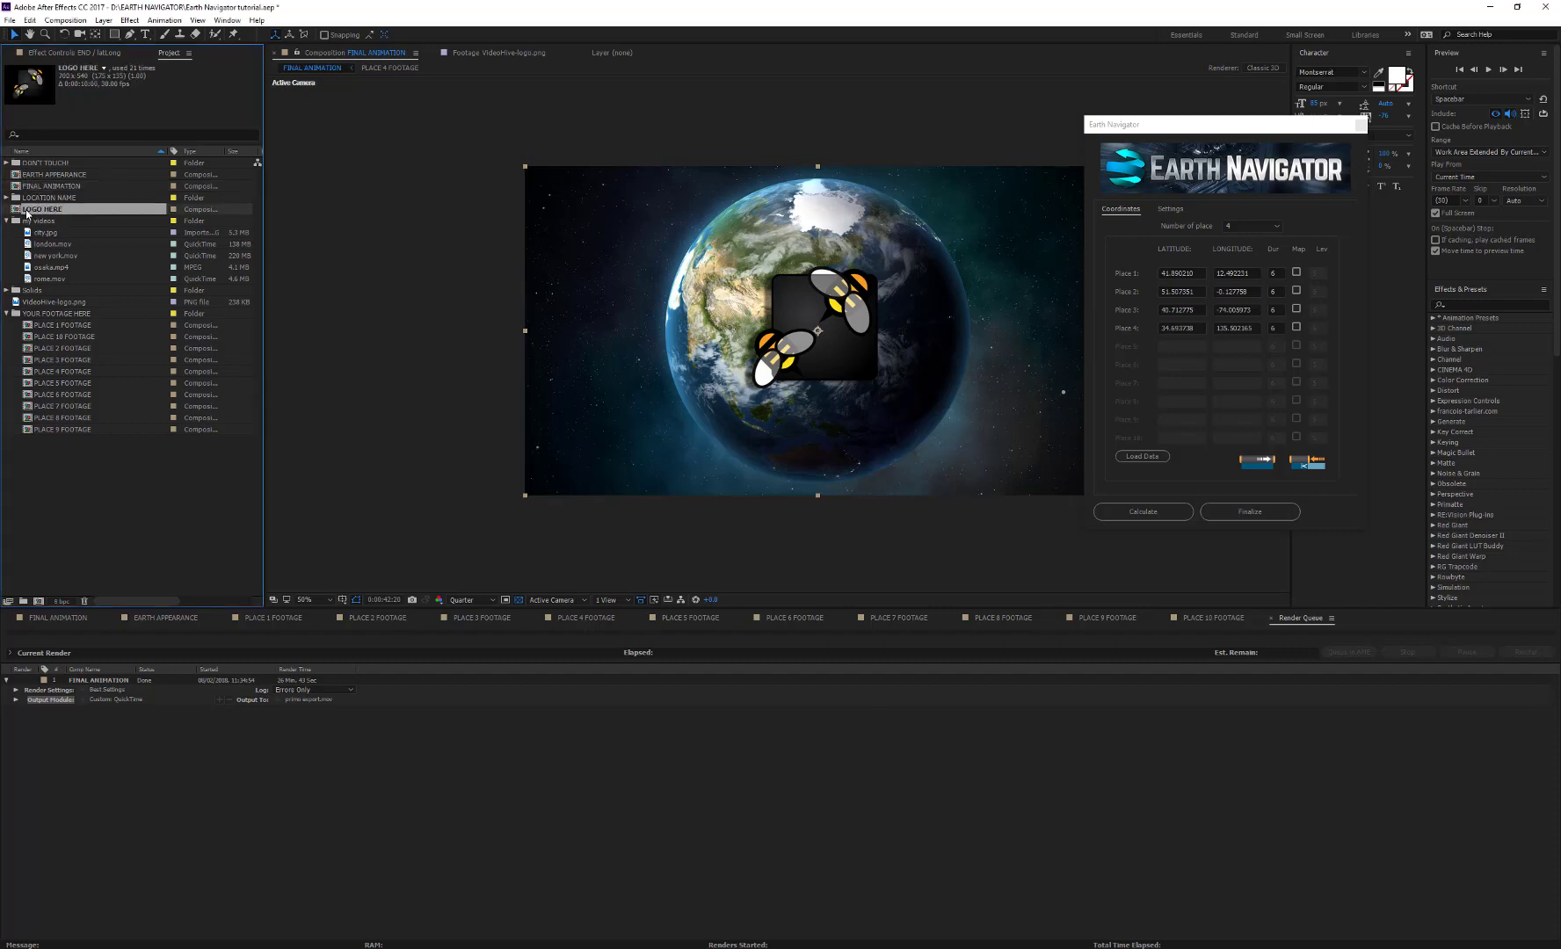
double_click(44, 212)
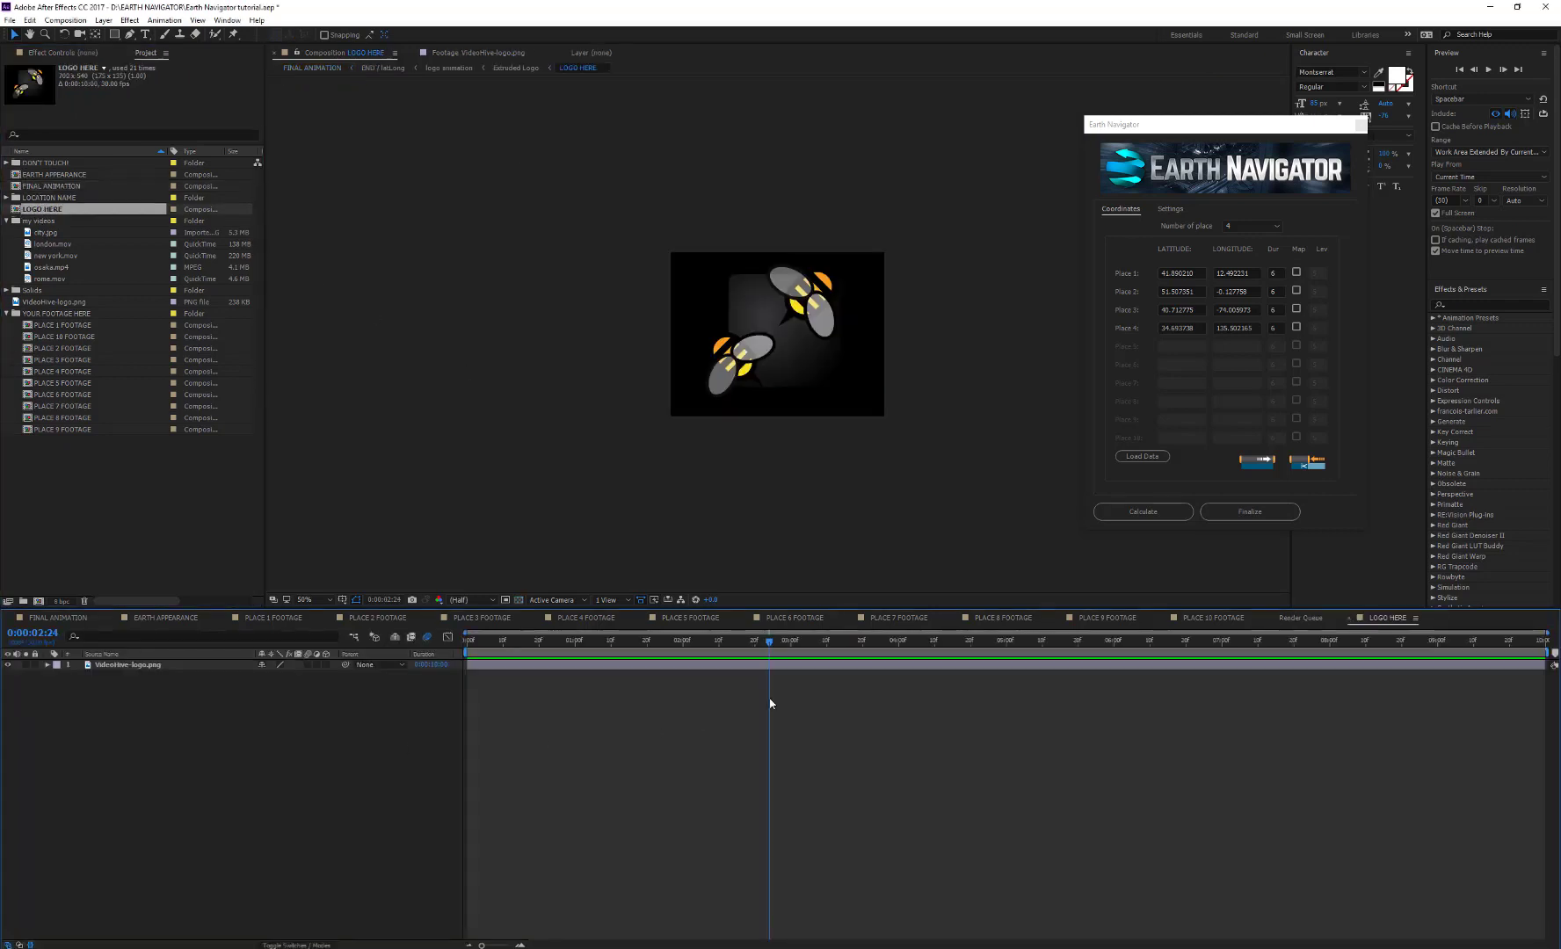
left_click(9, 665)
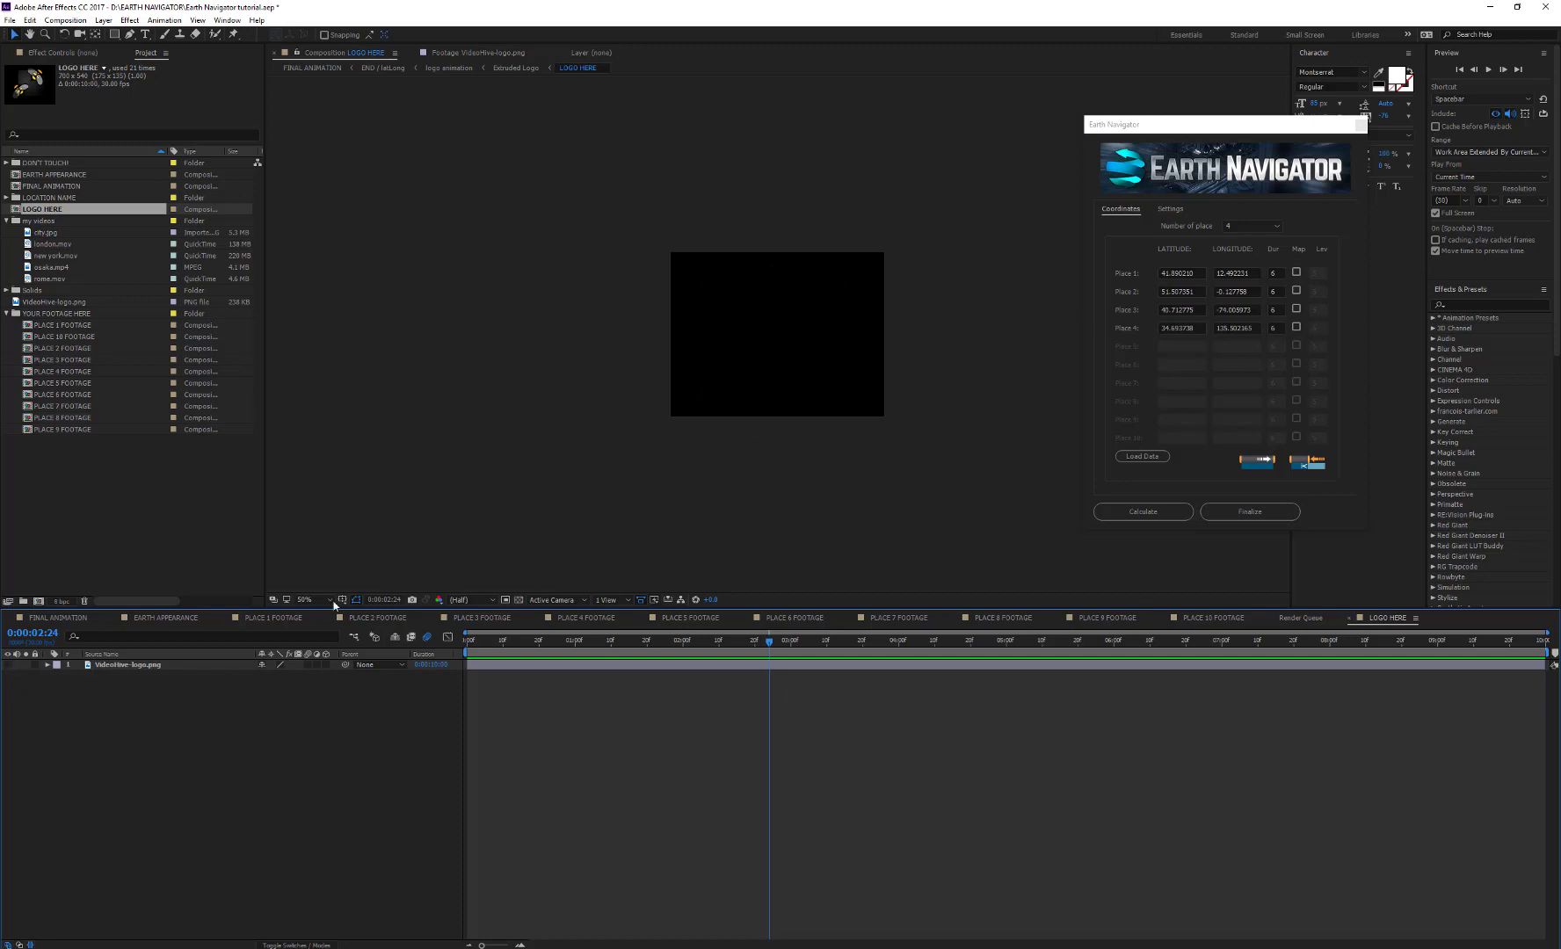
double_click(68, 186)
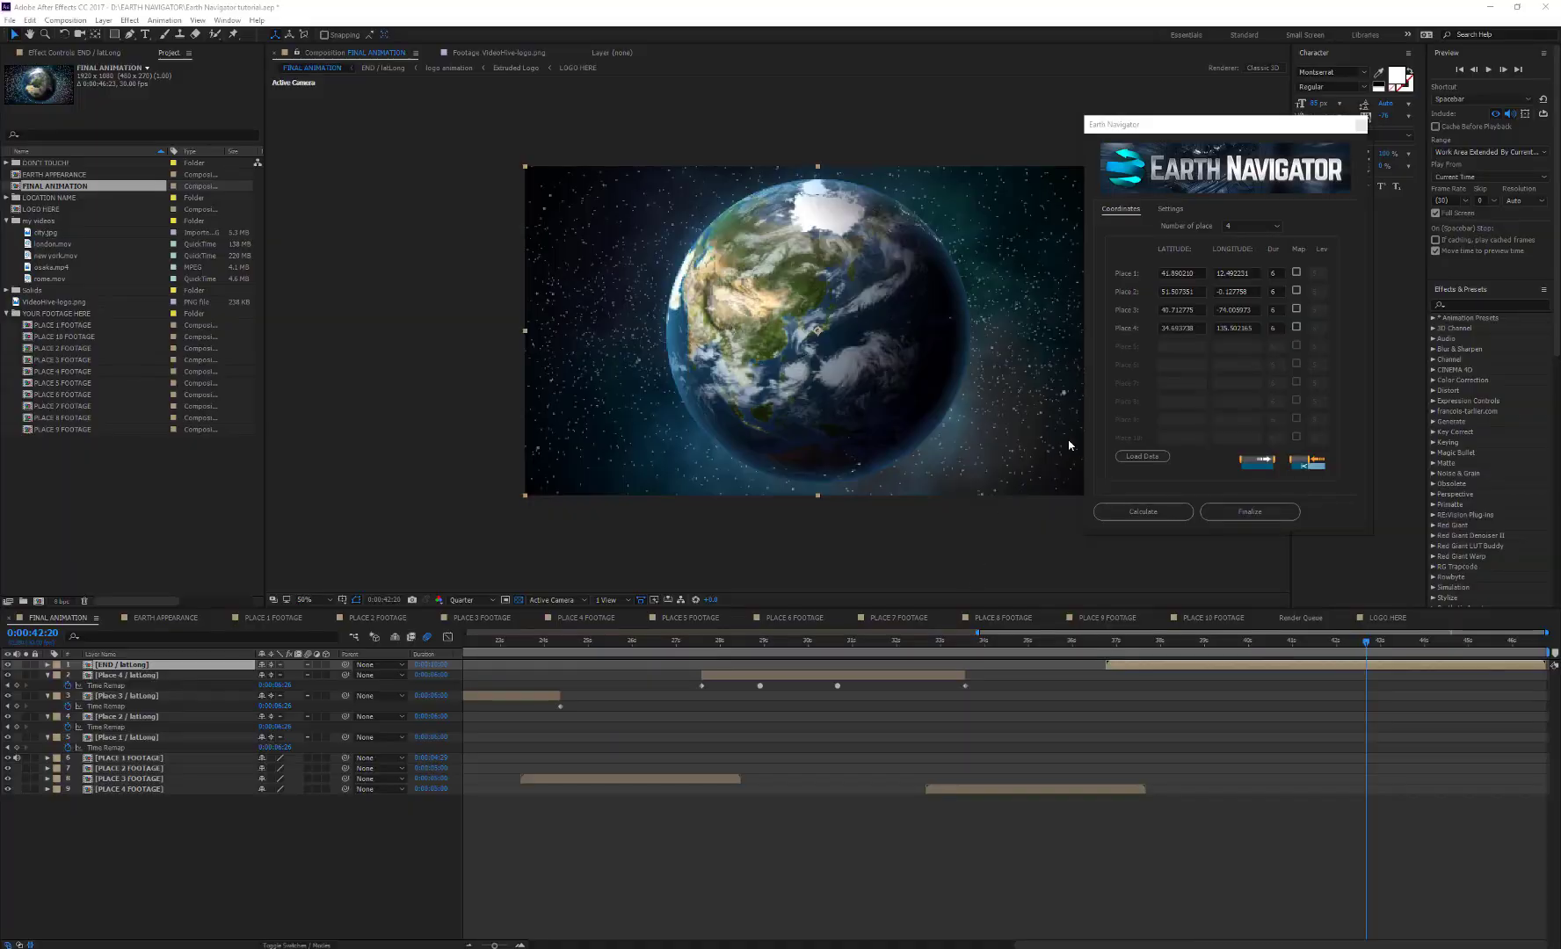
Step: Set Place 4's duration to 10 and recalculate the globe tour
left_click(1273, 327)
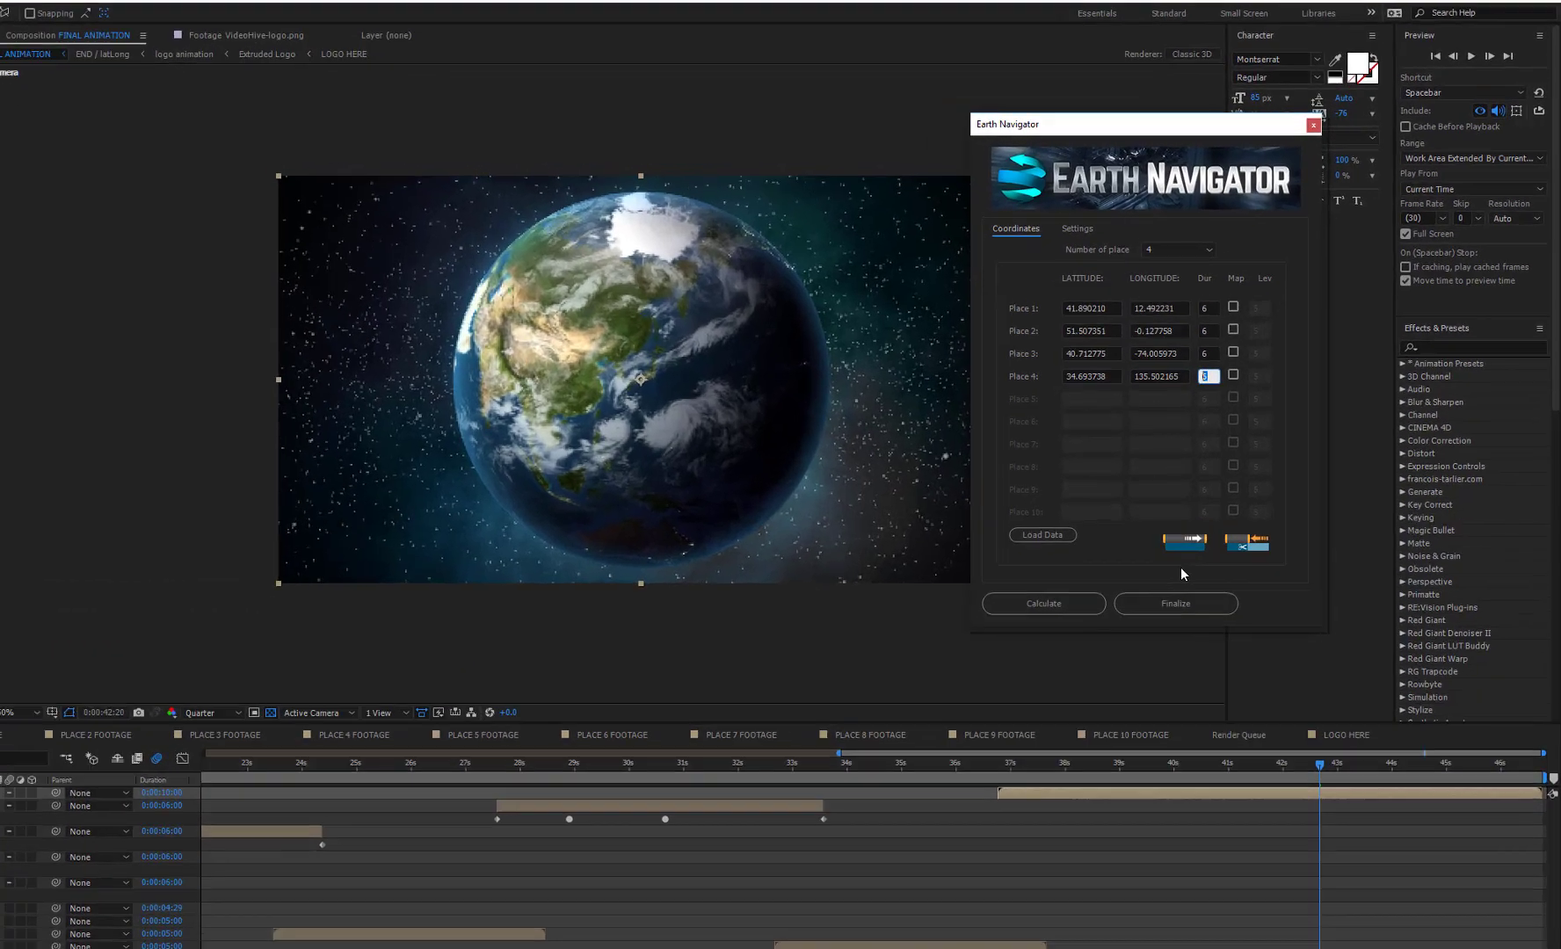
type("10")
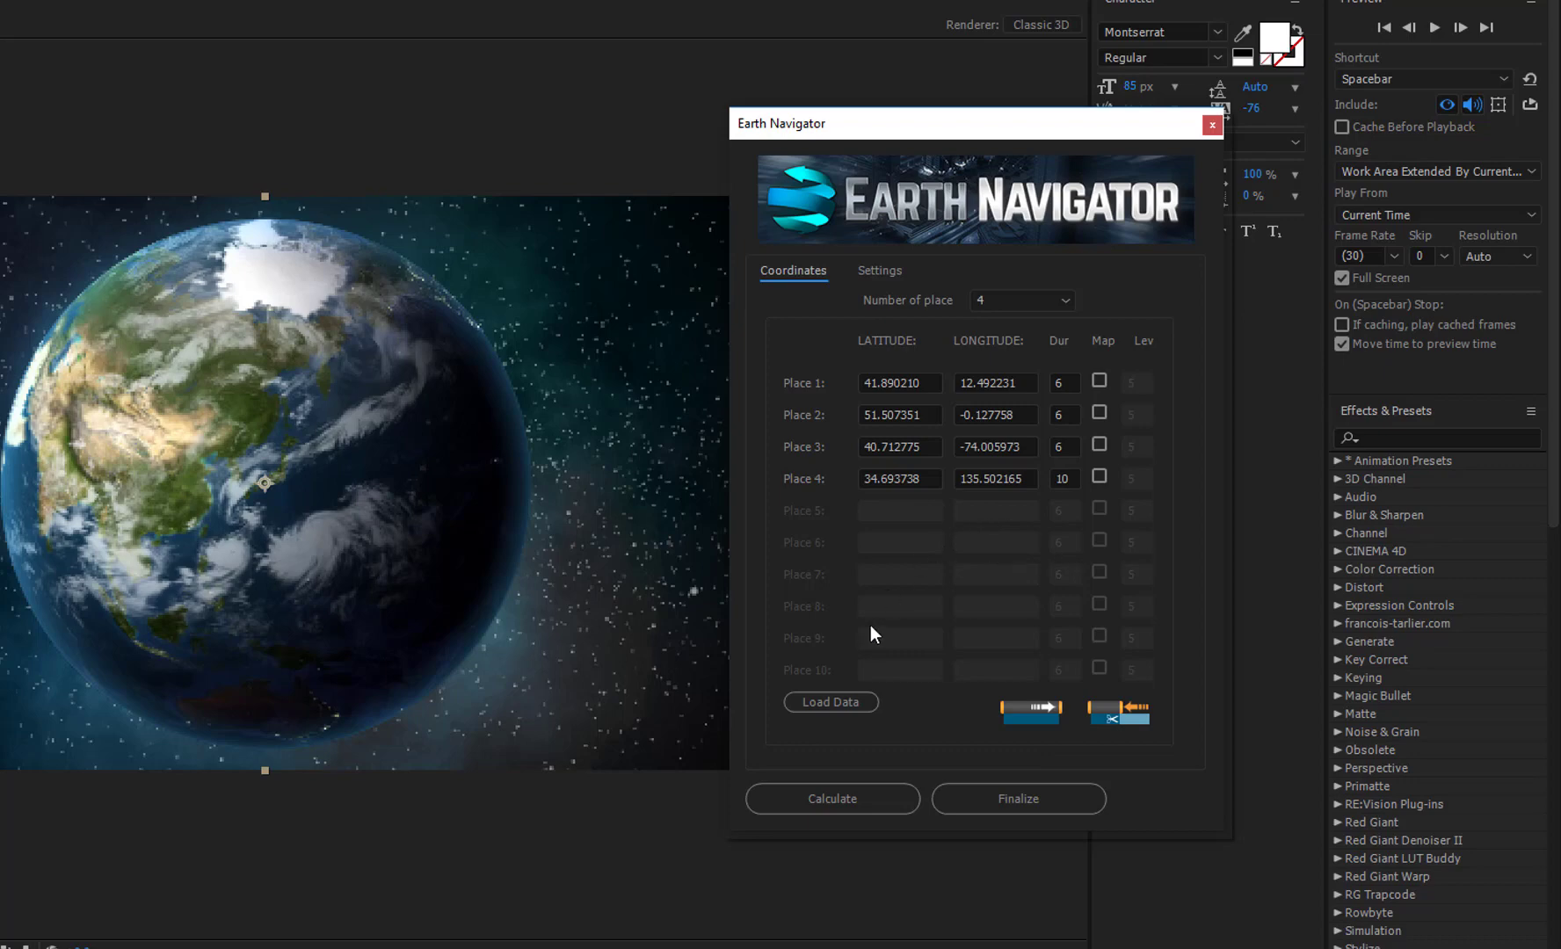
left_click(829, 803)
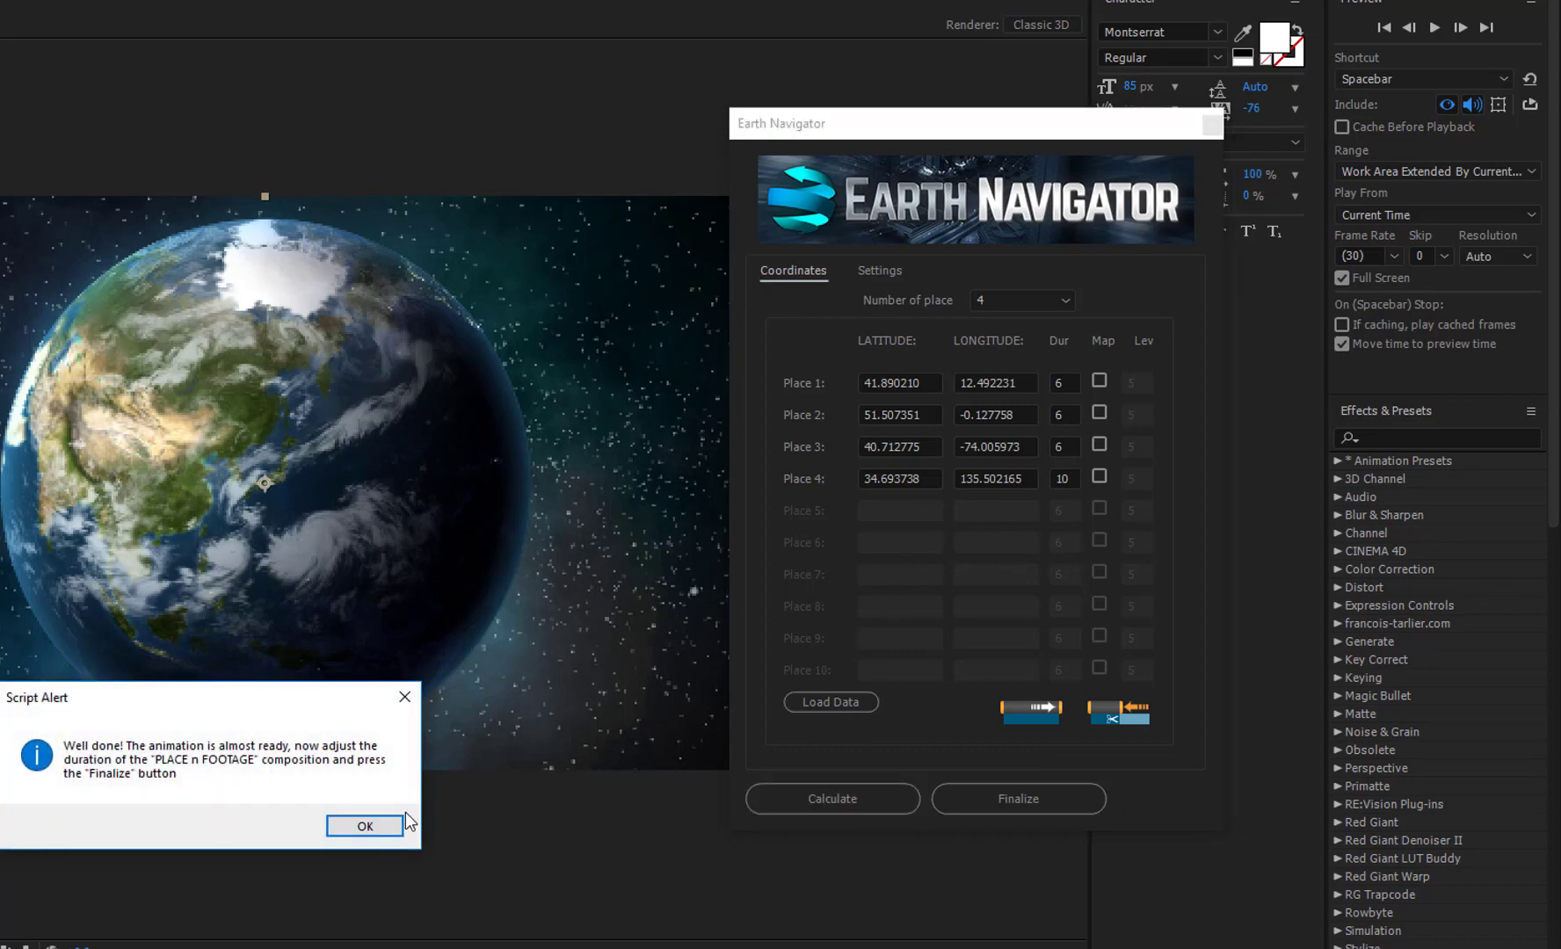
left_click(367, 830)
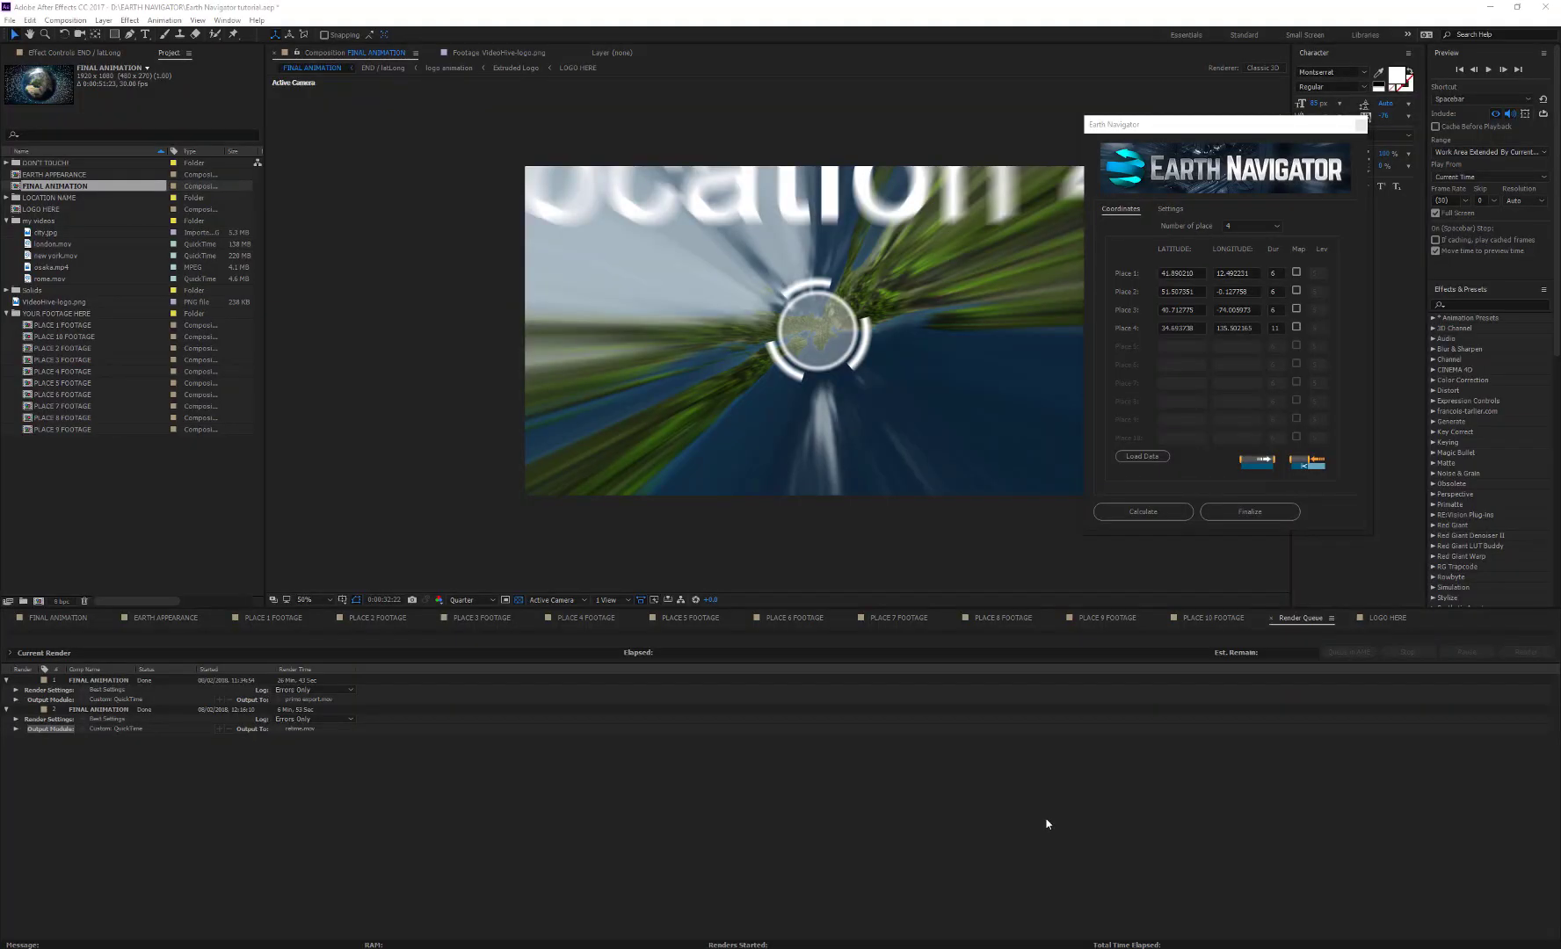
Step: Open the Location 1 Name comp from the LOCATION NAME folder at Full resolution
left_click(6, 197)
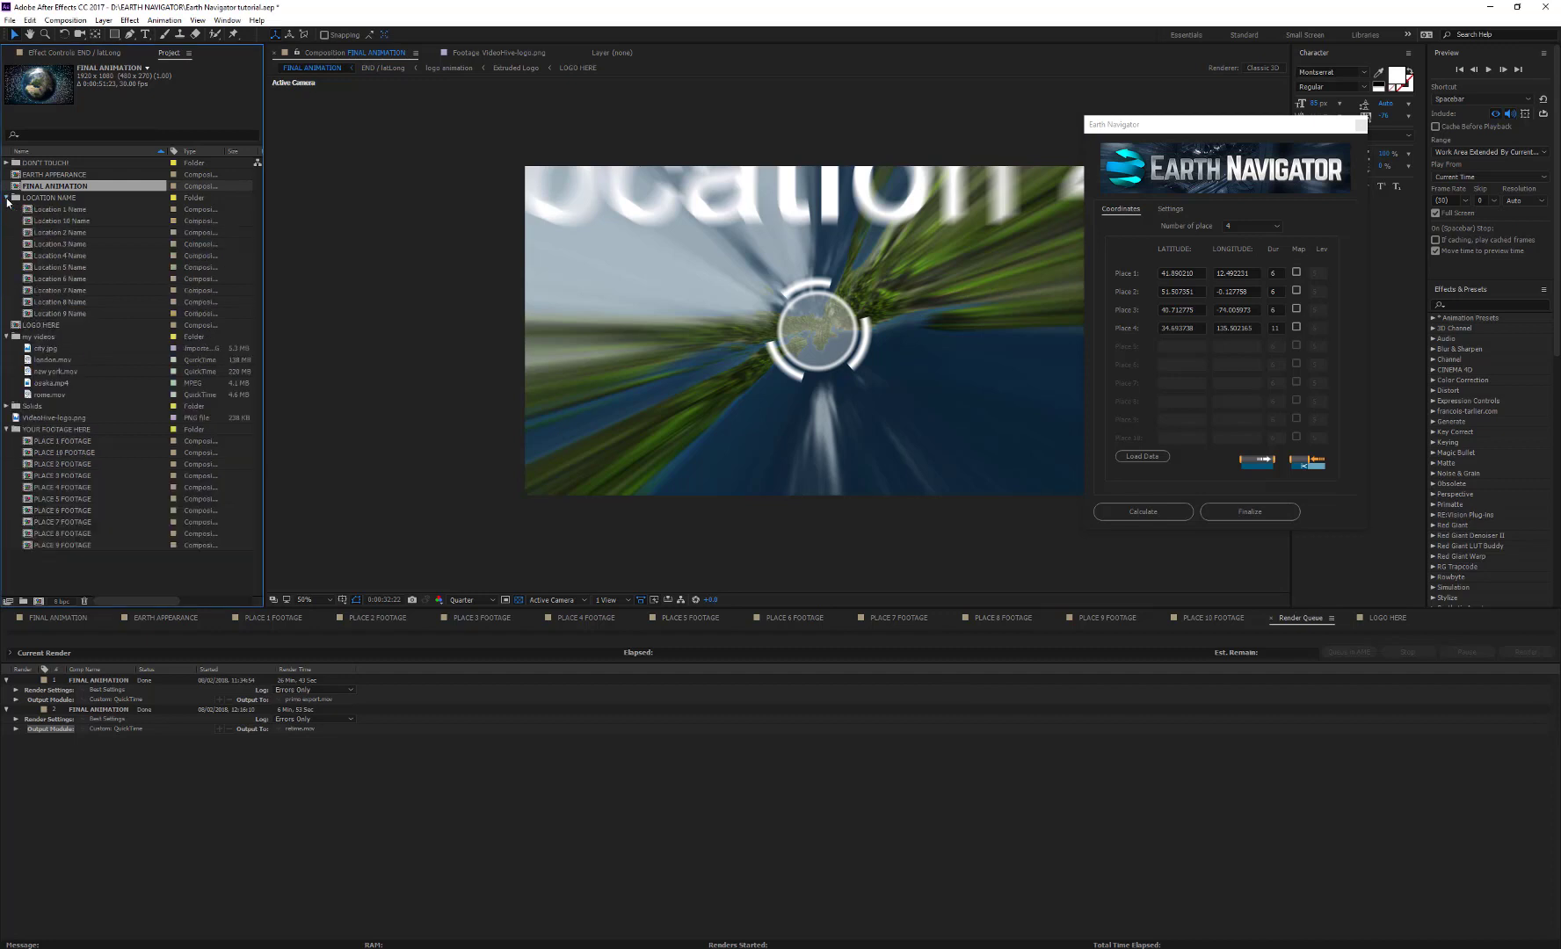
double_click(59, 209)
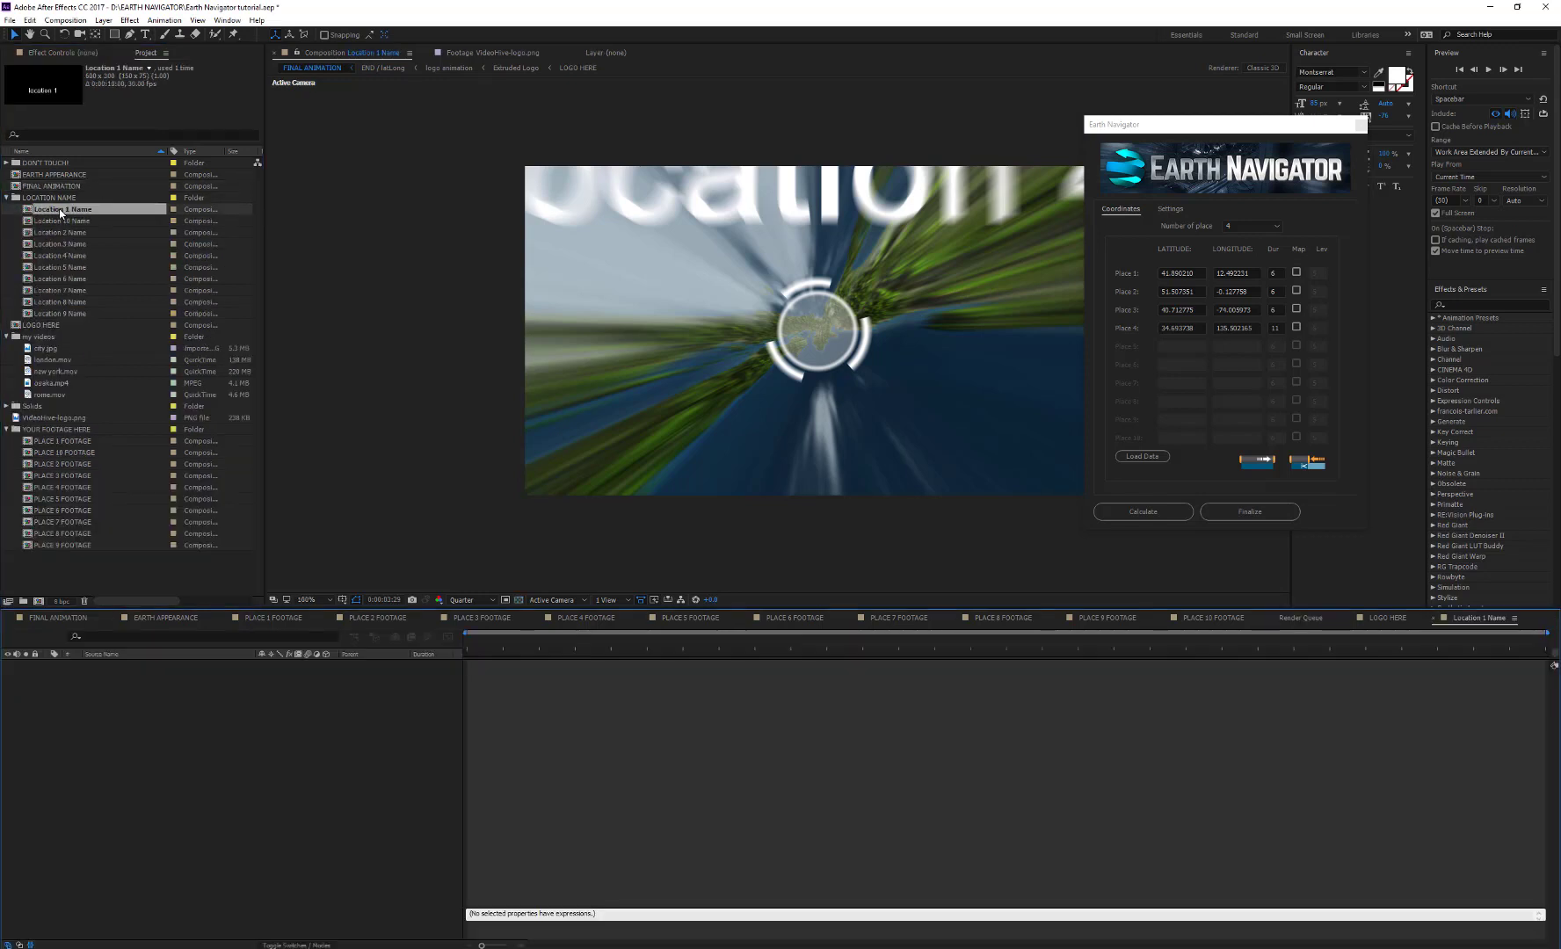
left_click(456, 602)
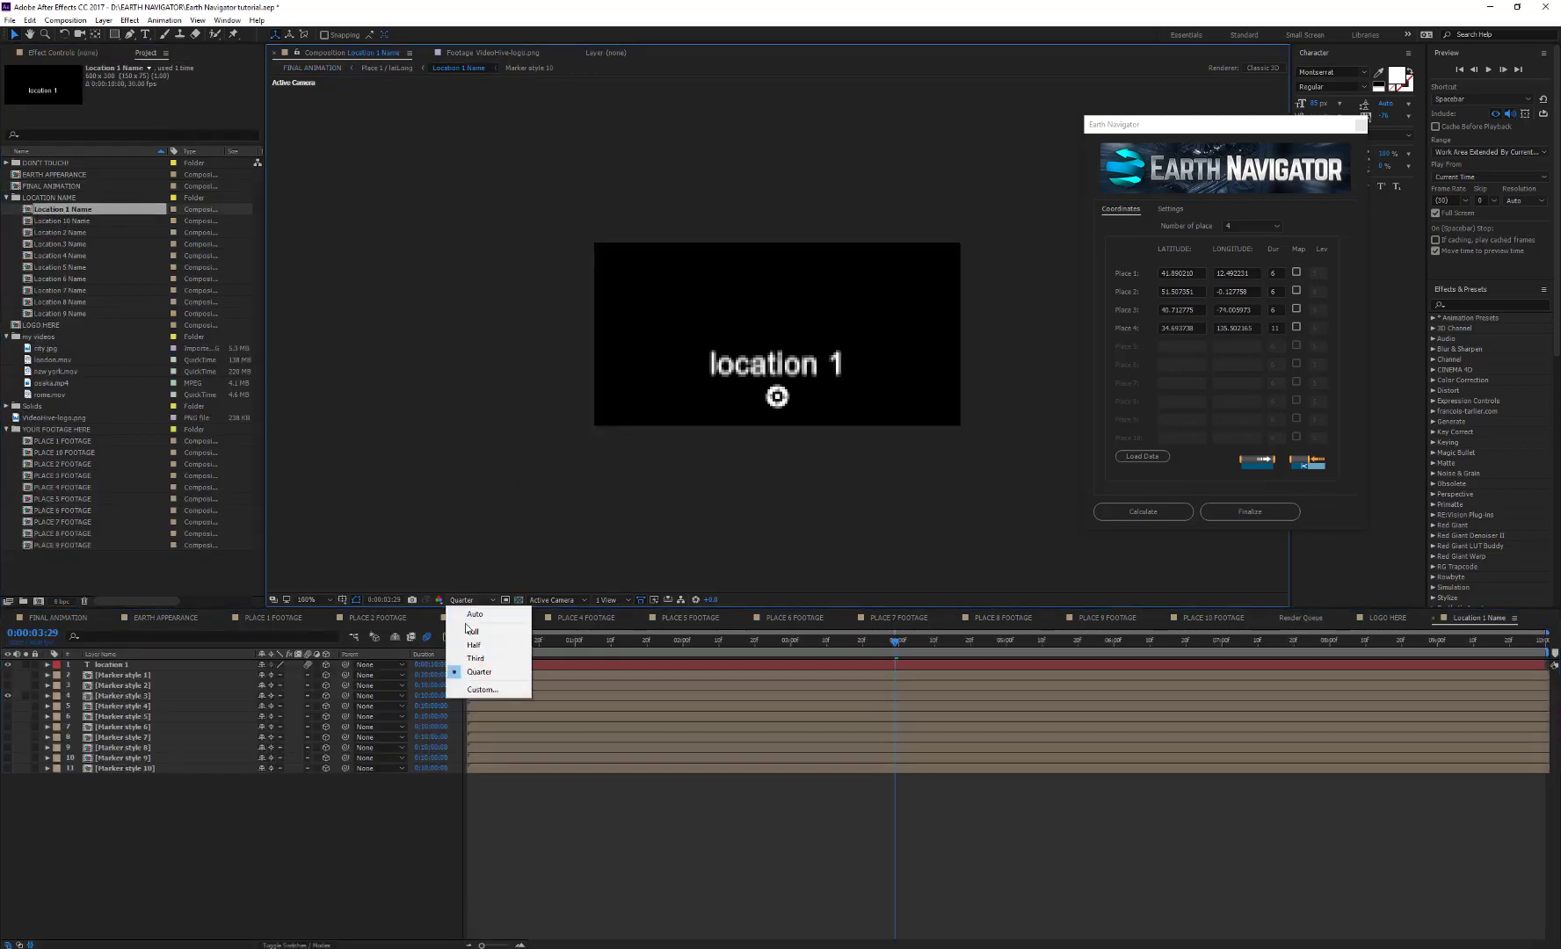
left_click(466, 630)
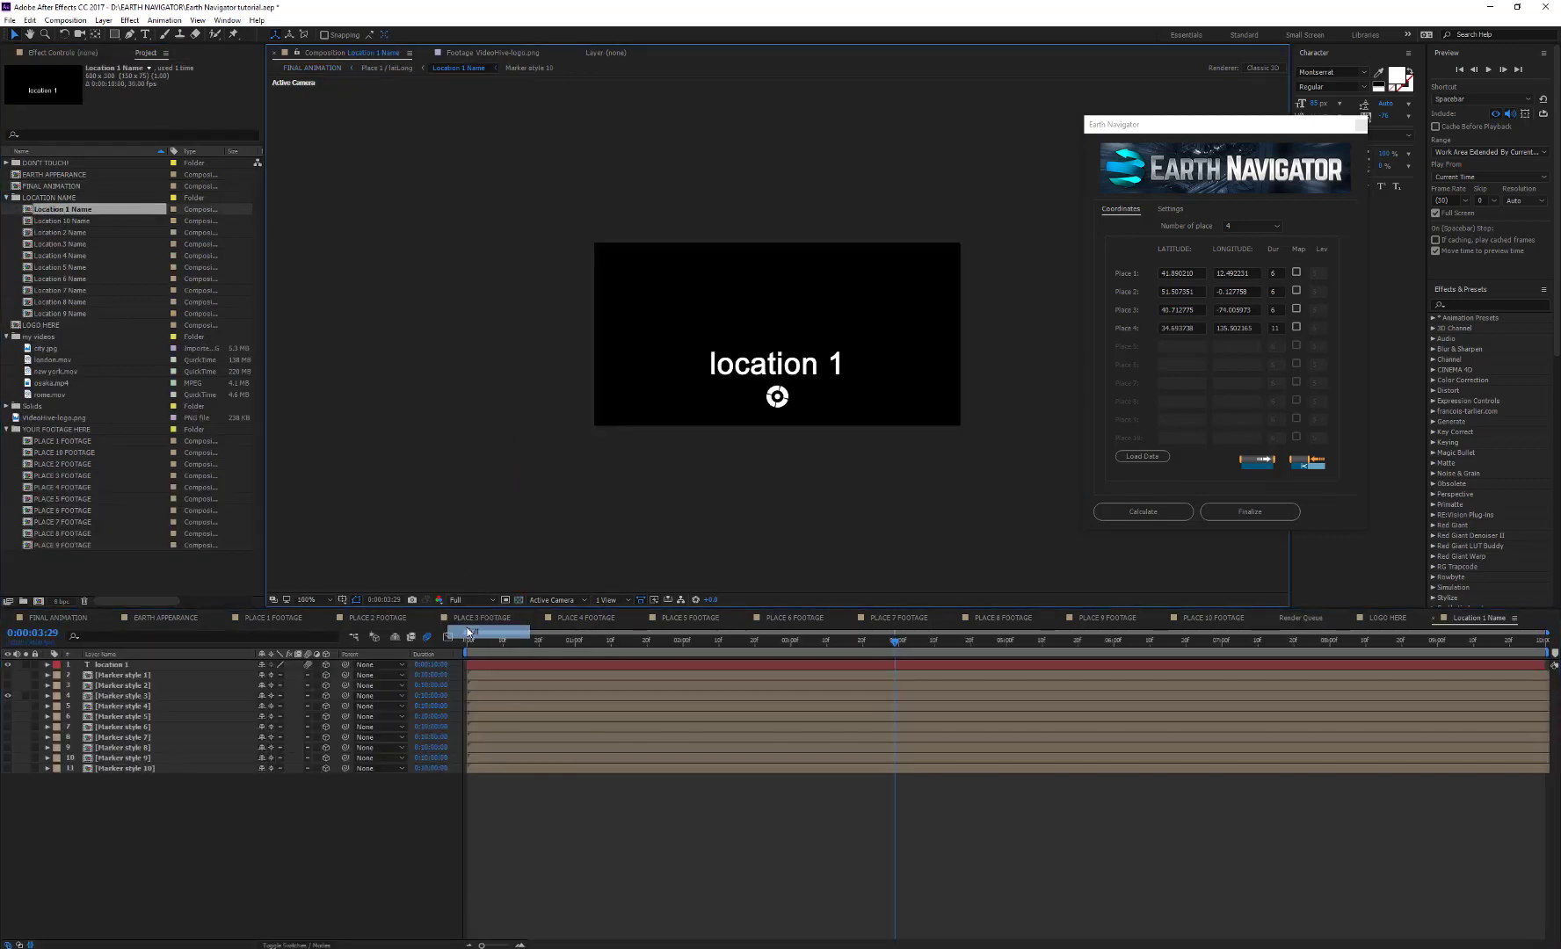
Step: Change the location 1 label text to 'Rome'
left_click(113, 665)
double_click(112, 665)
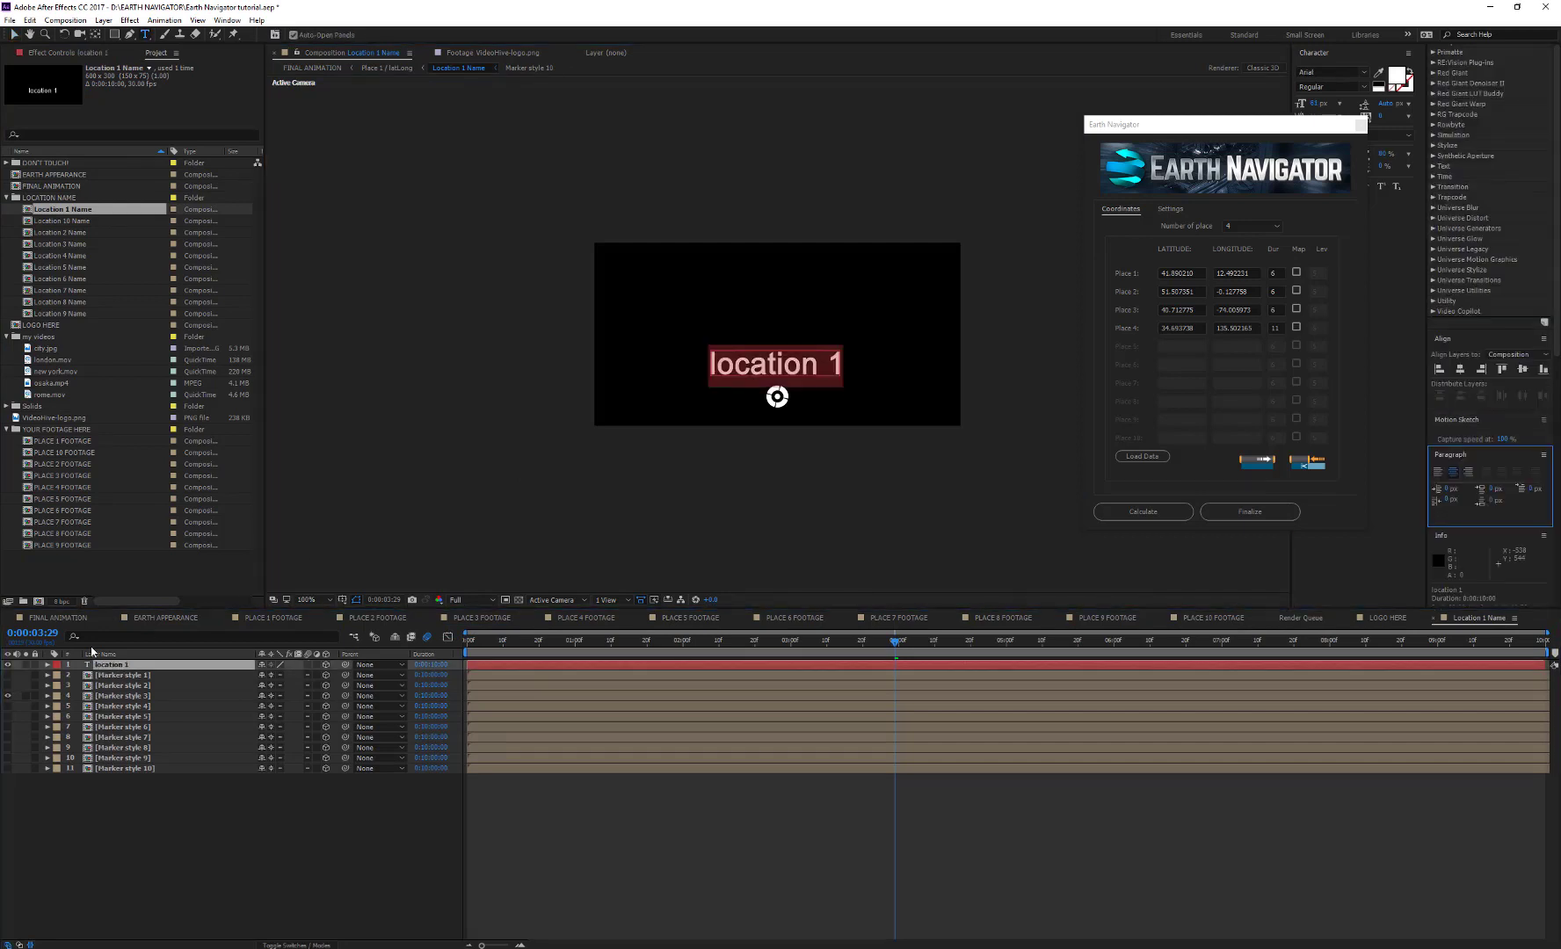
type("Rome")
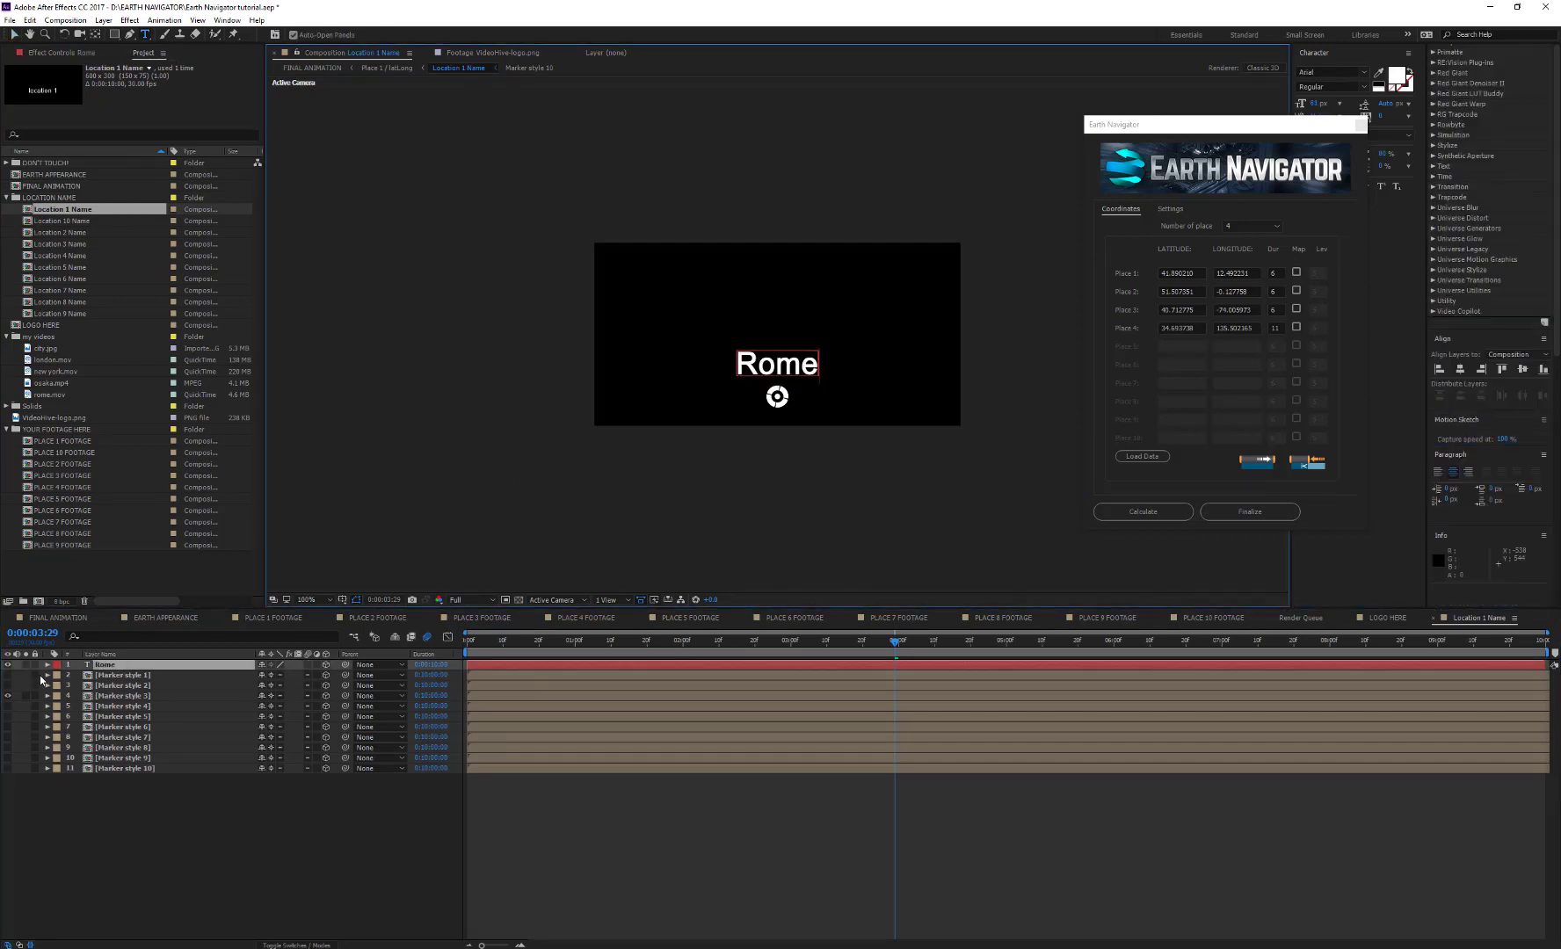
left_click(67, 821)
Step: Compare marker styles and show Marker style 5 beneath the Rome label
left_click(8, 695)
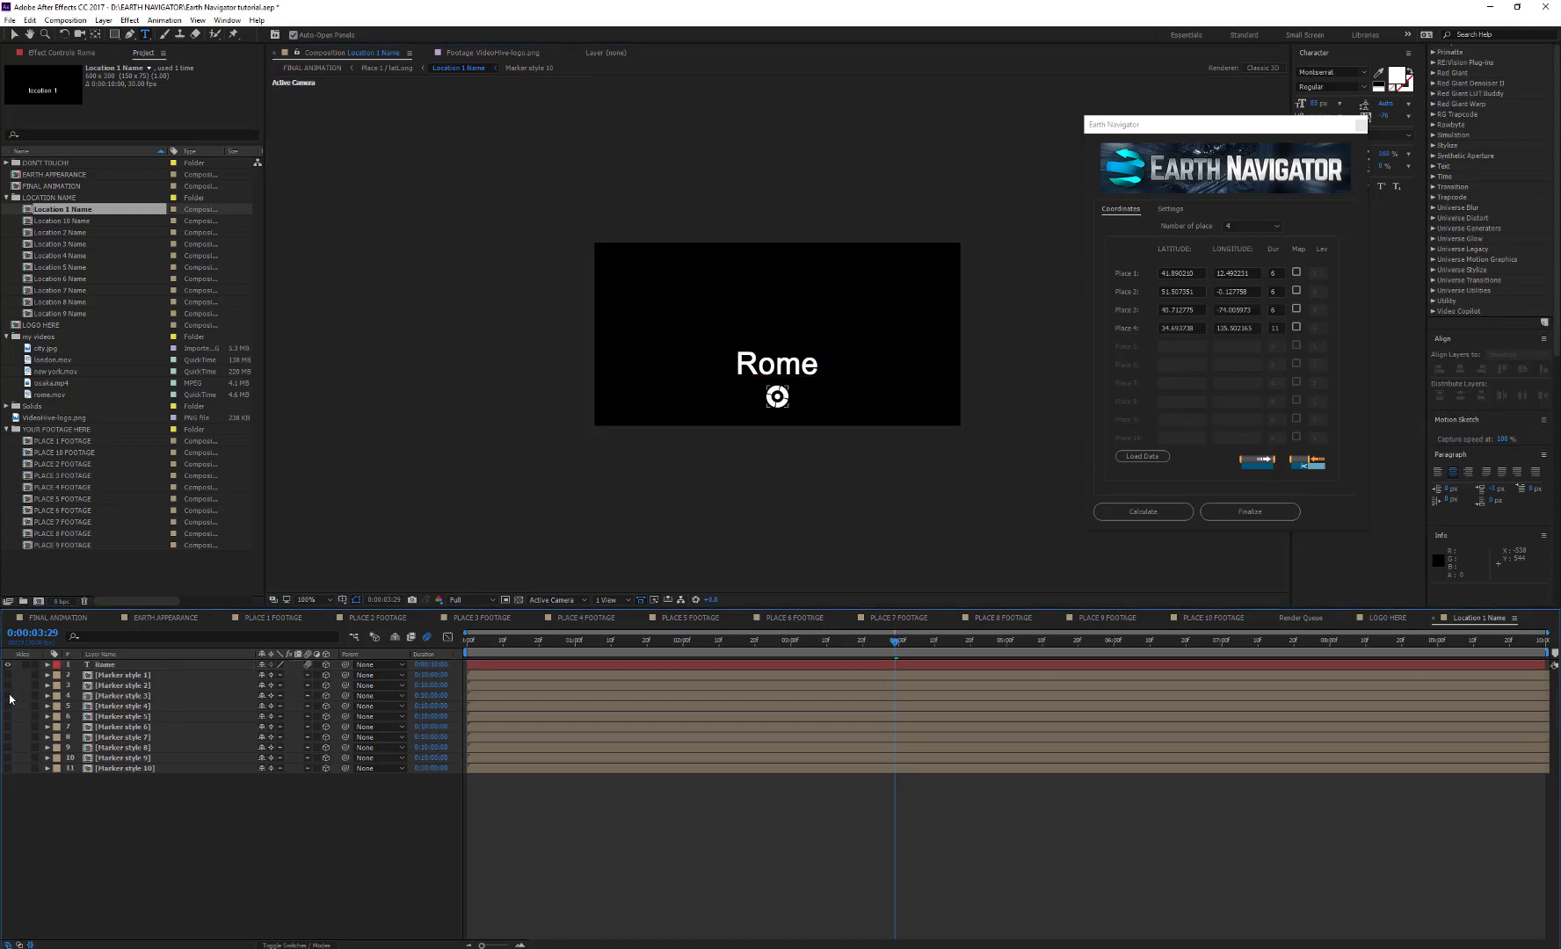
left_click(8, 685)
left_click(8, 685)
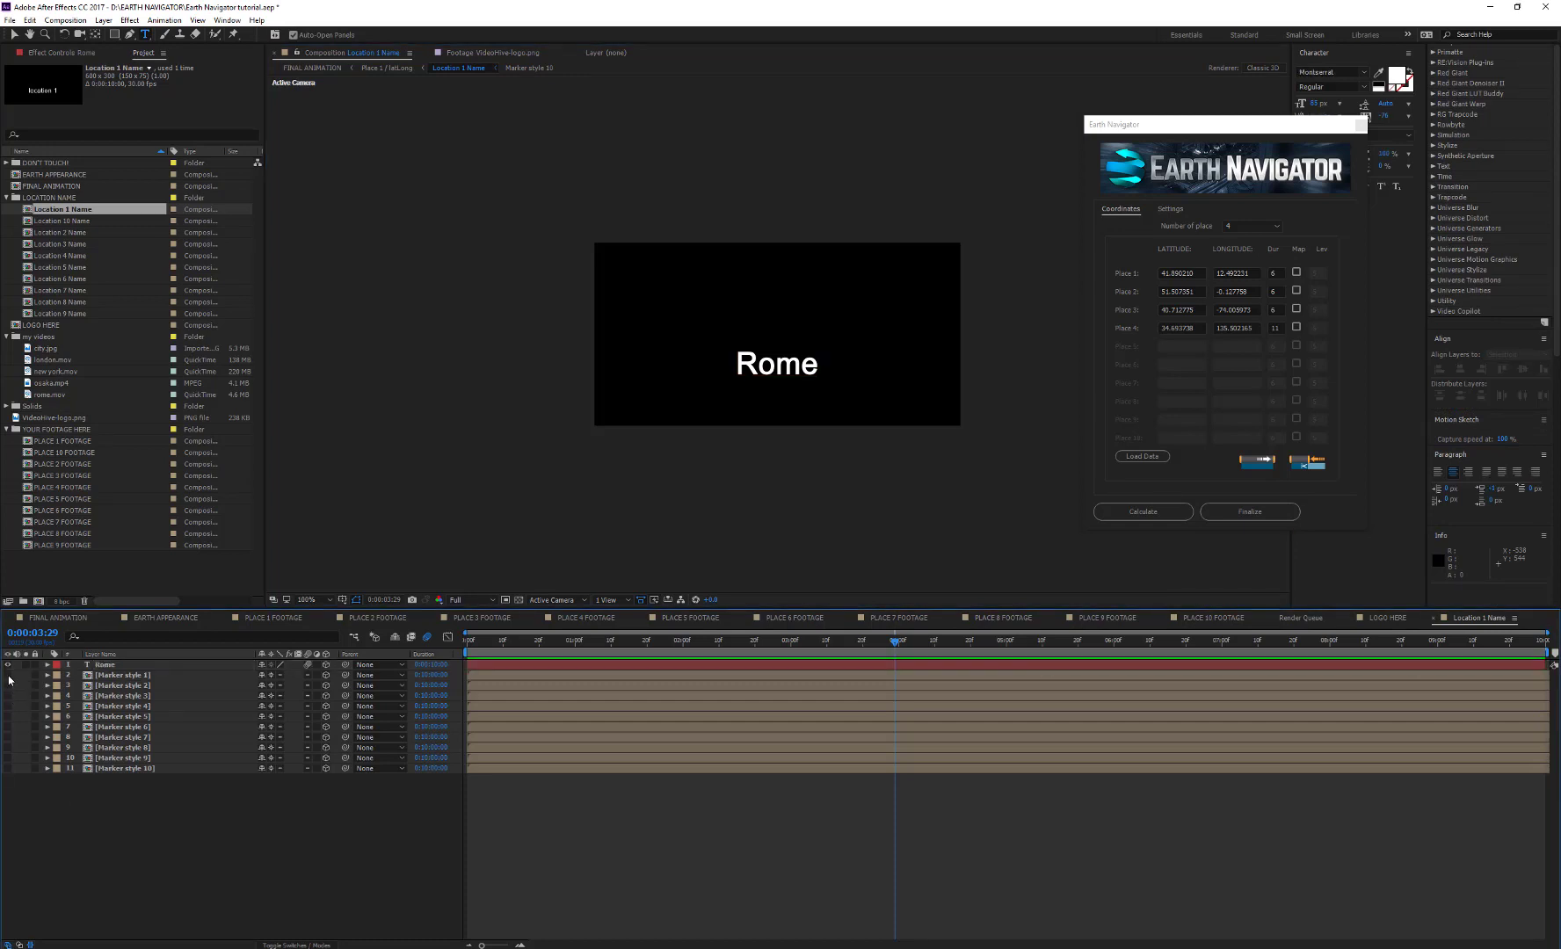
left_click(7, 695)
left_click(8, 695)
left_click(8, 716)
Step: Open FINAL ANIMATION and scrub forward to about 0:00:03:27 as the globe nears Rome
double_click(83, 187)
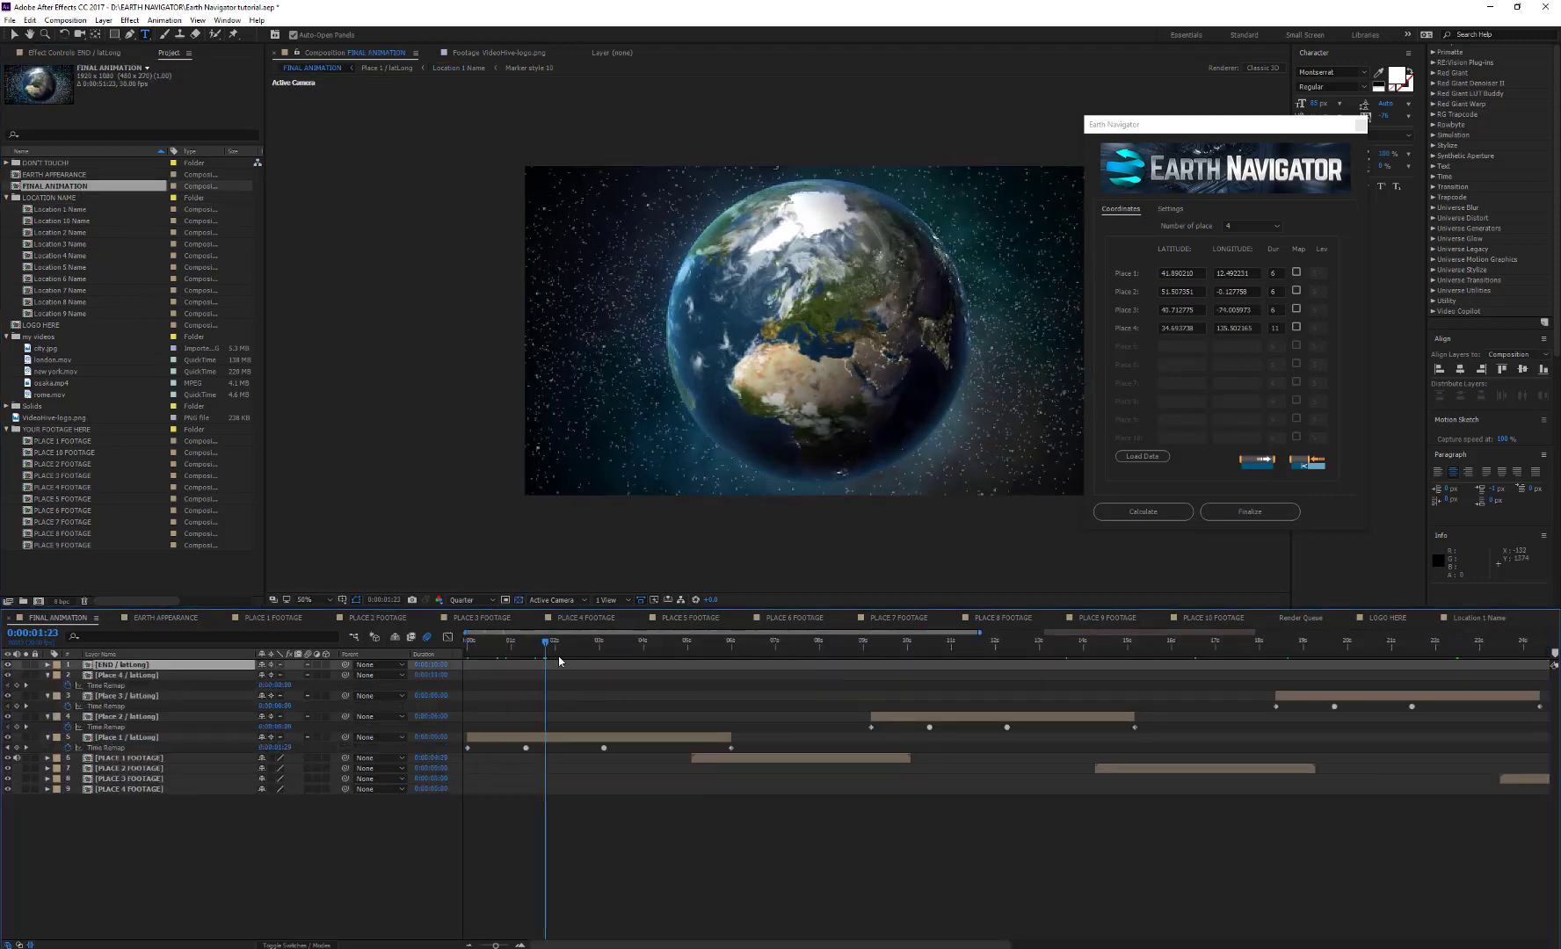
left_click_drag(559, 661, 642, 659)
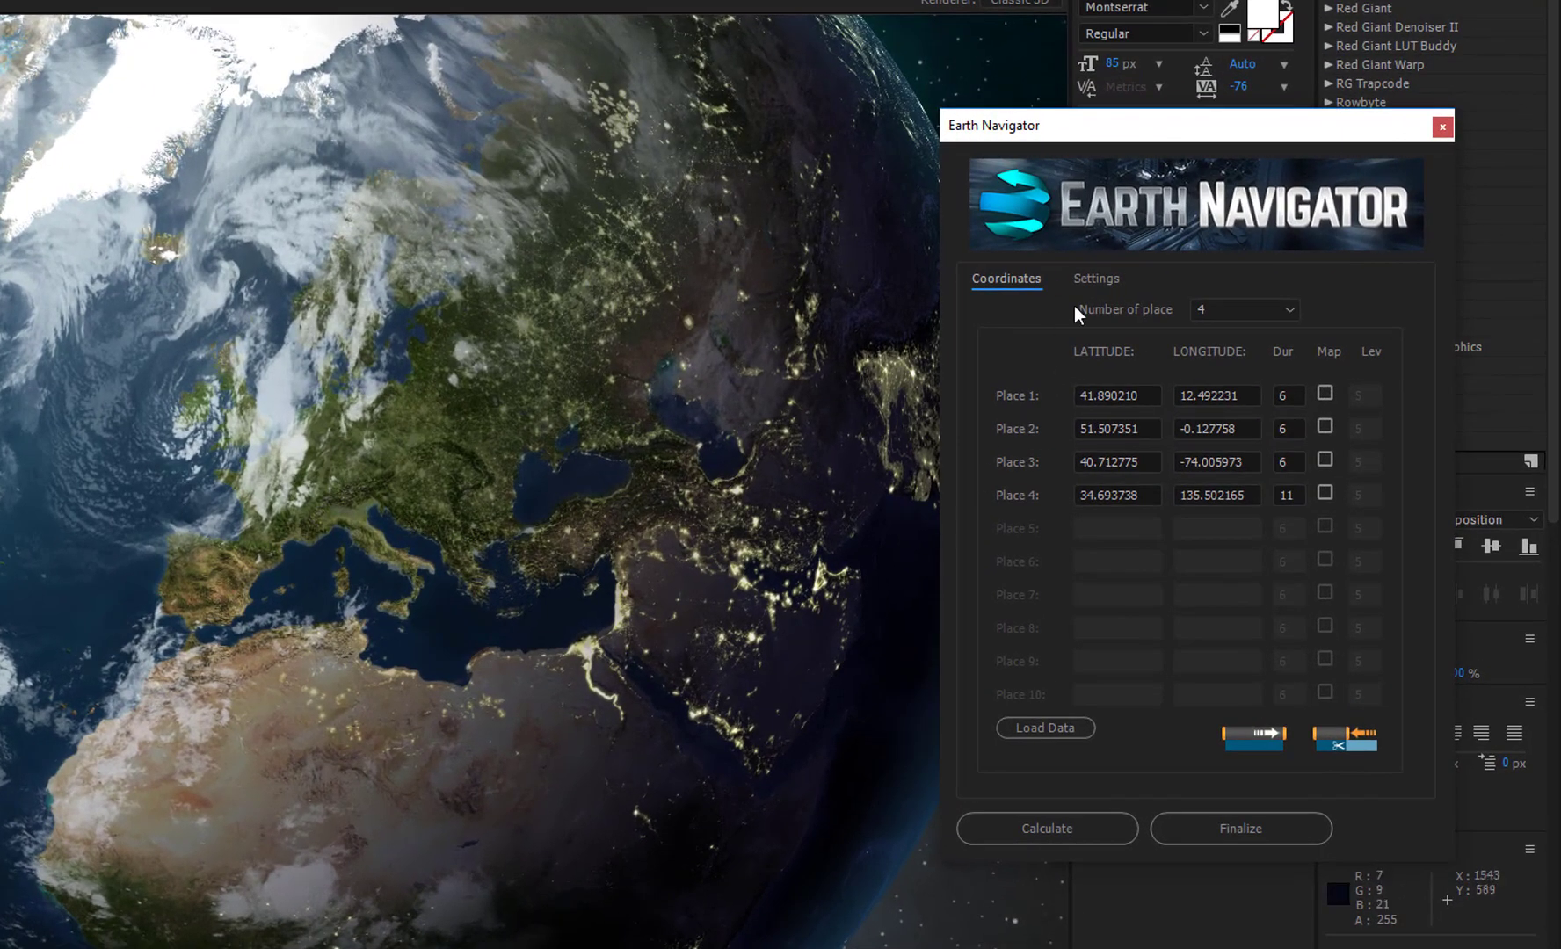
Step: Enable Earth Navigator connections with thickness 41 and a bright red line colour
left_click(1096, 280)
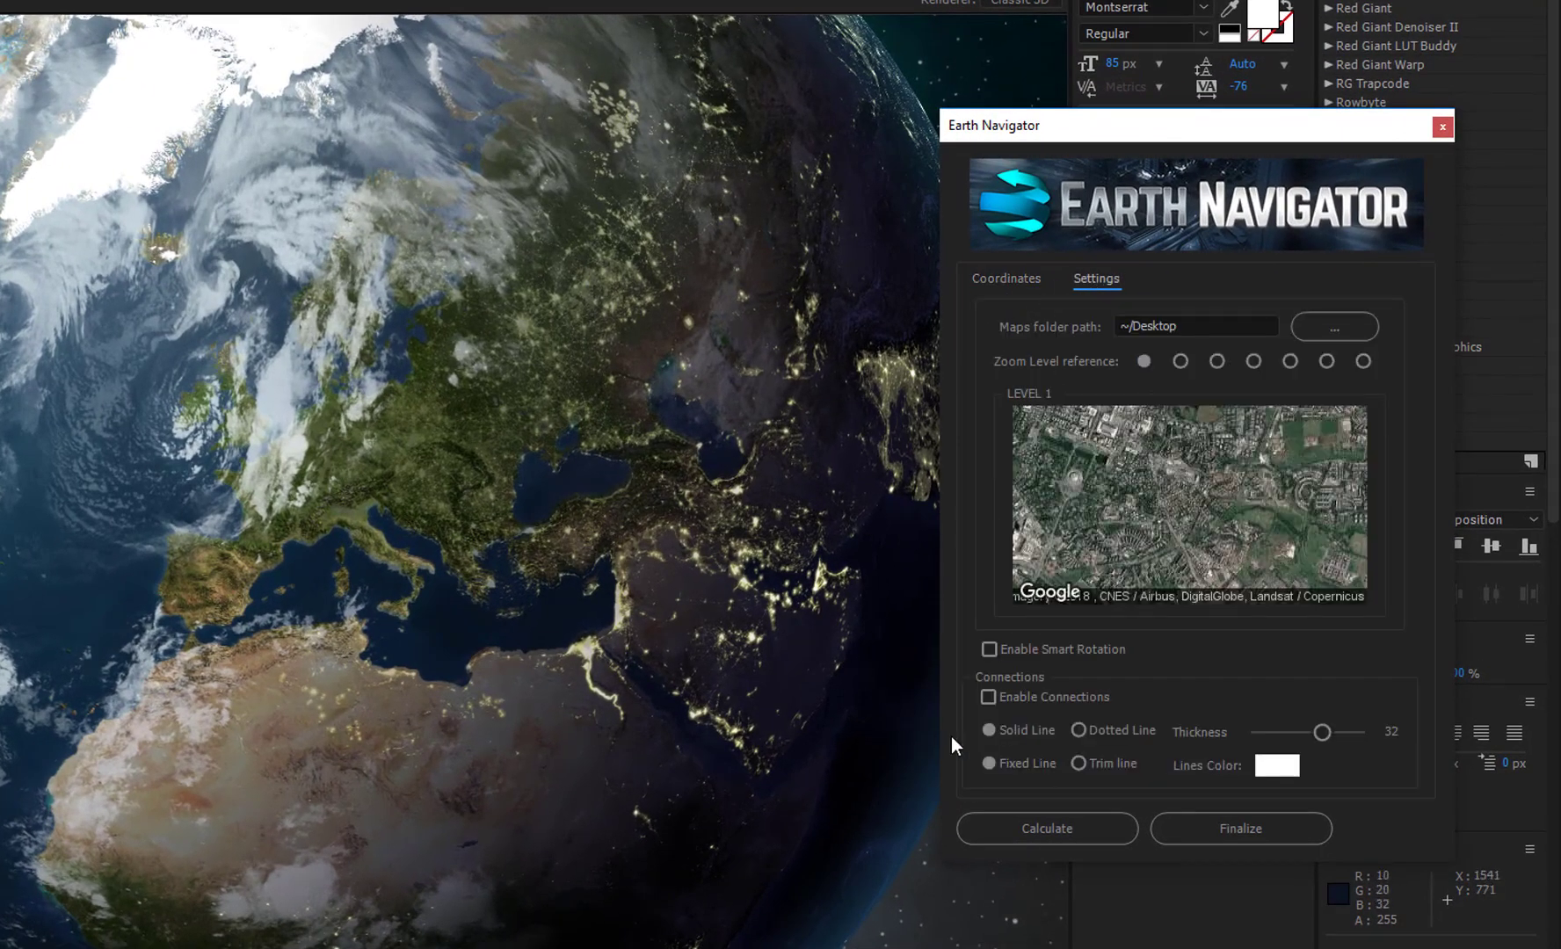
left_click(989, 696)
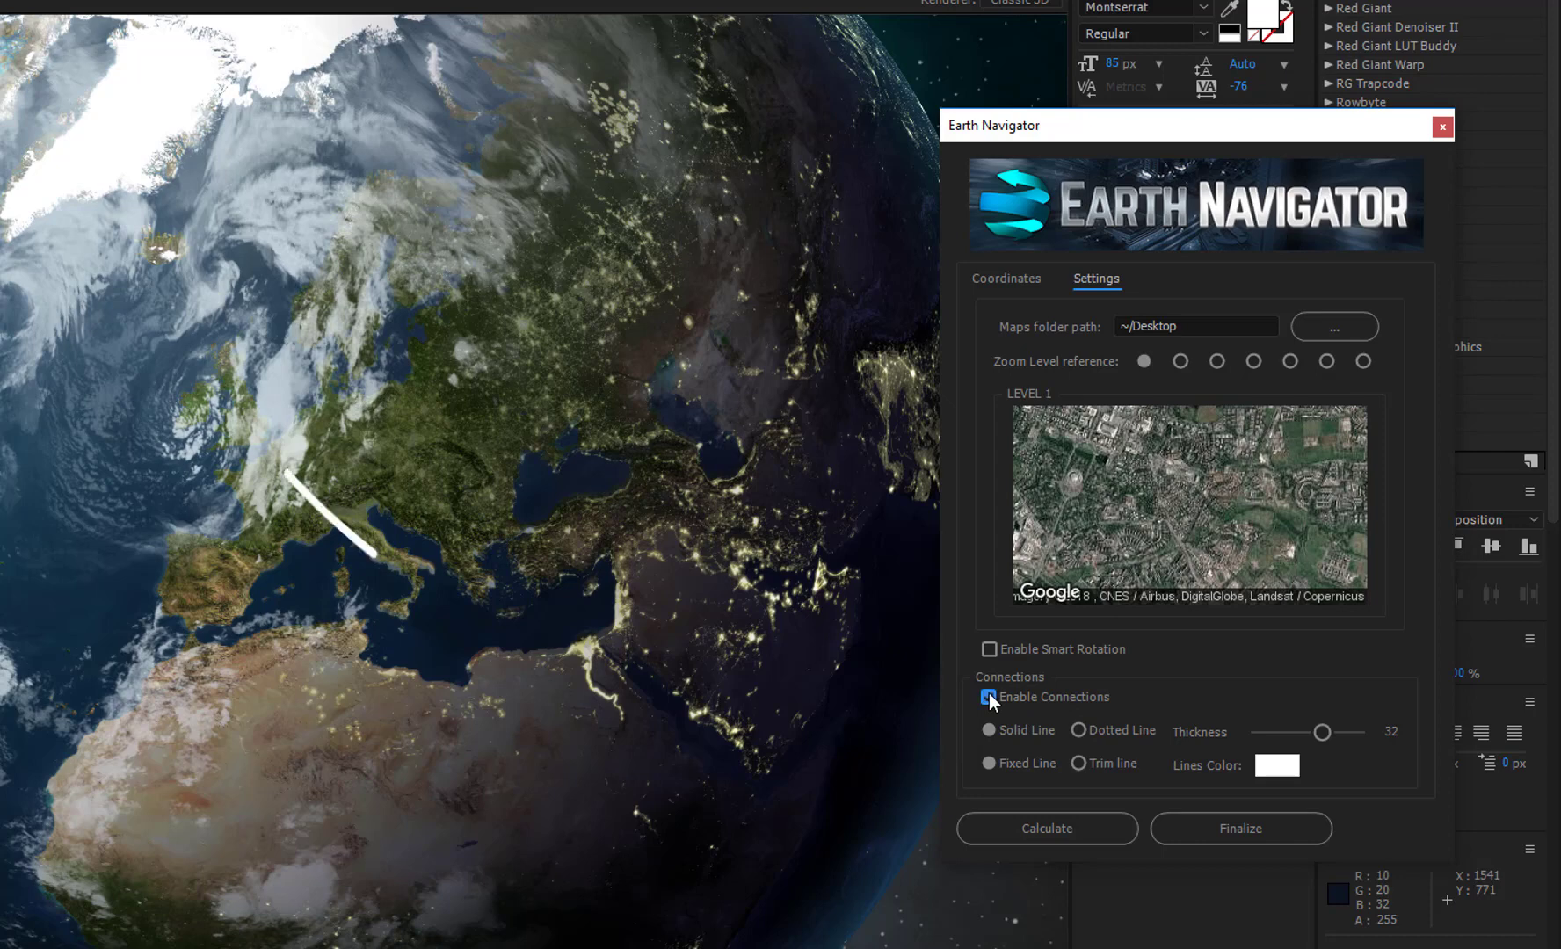
left_click(1078, 729)
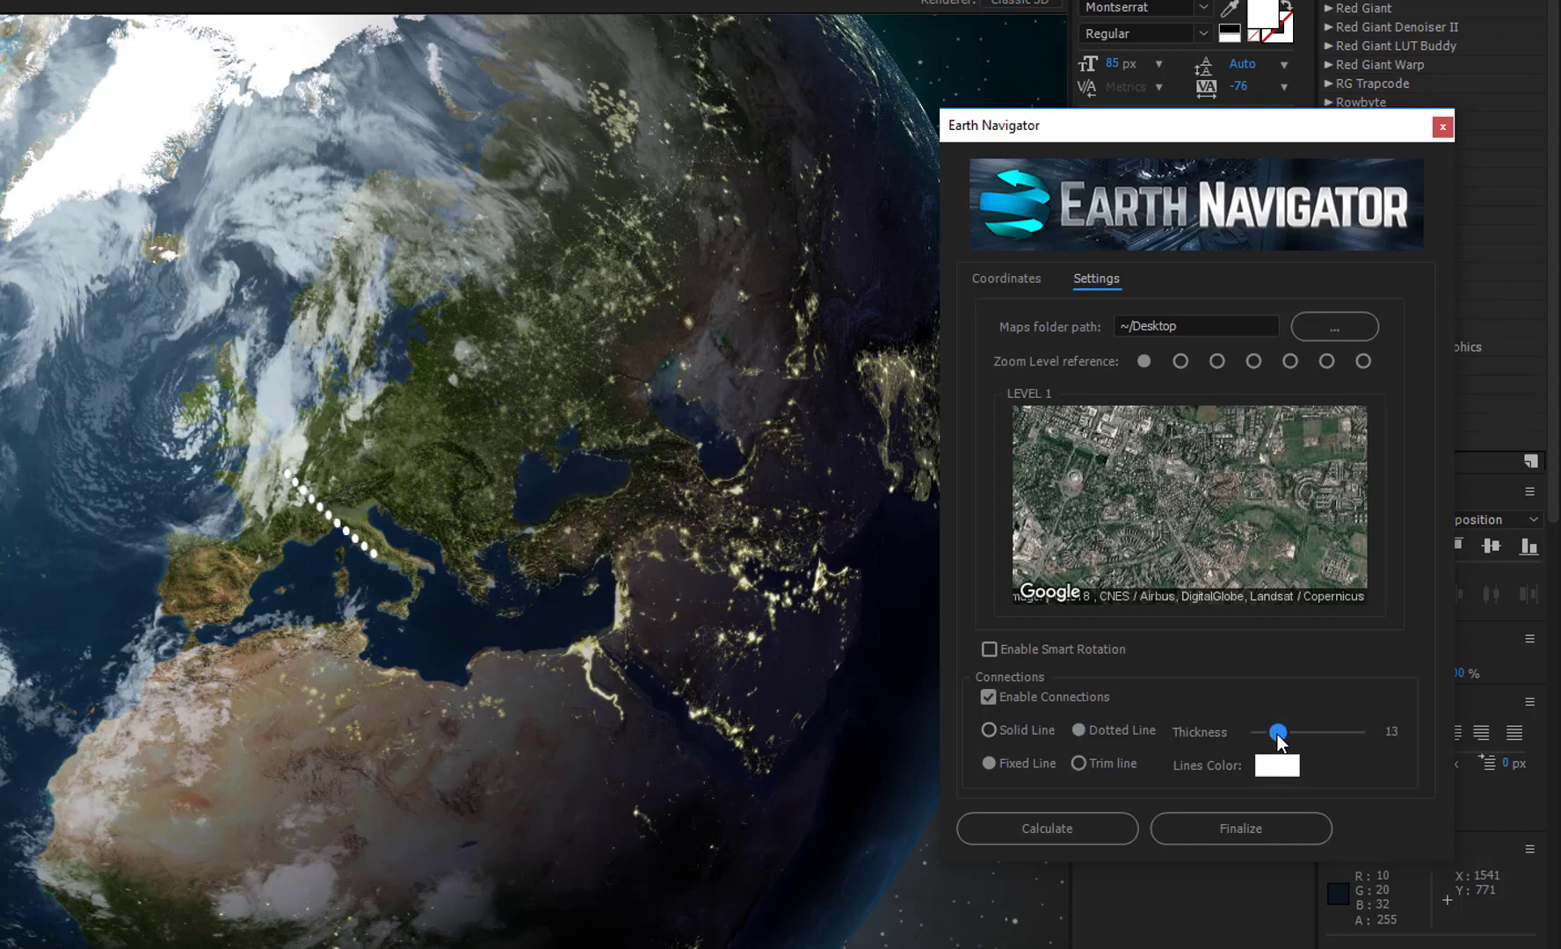
left_click_drag(1277, 734, 1342, 731)
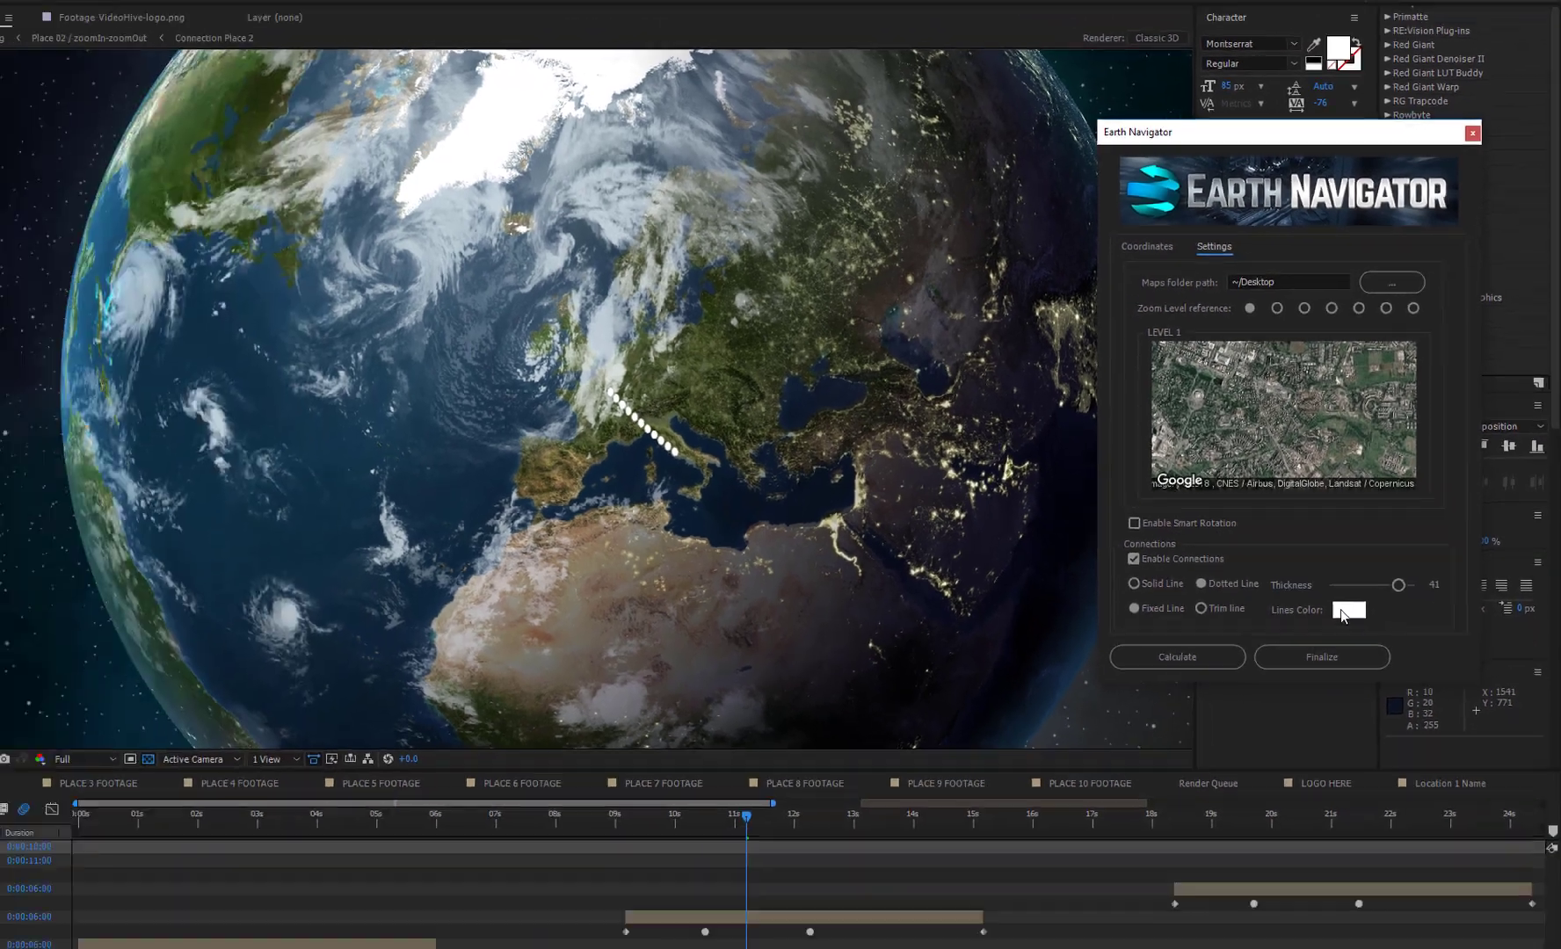
left_click(1340, 608)
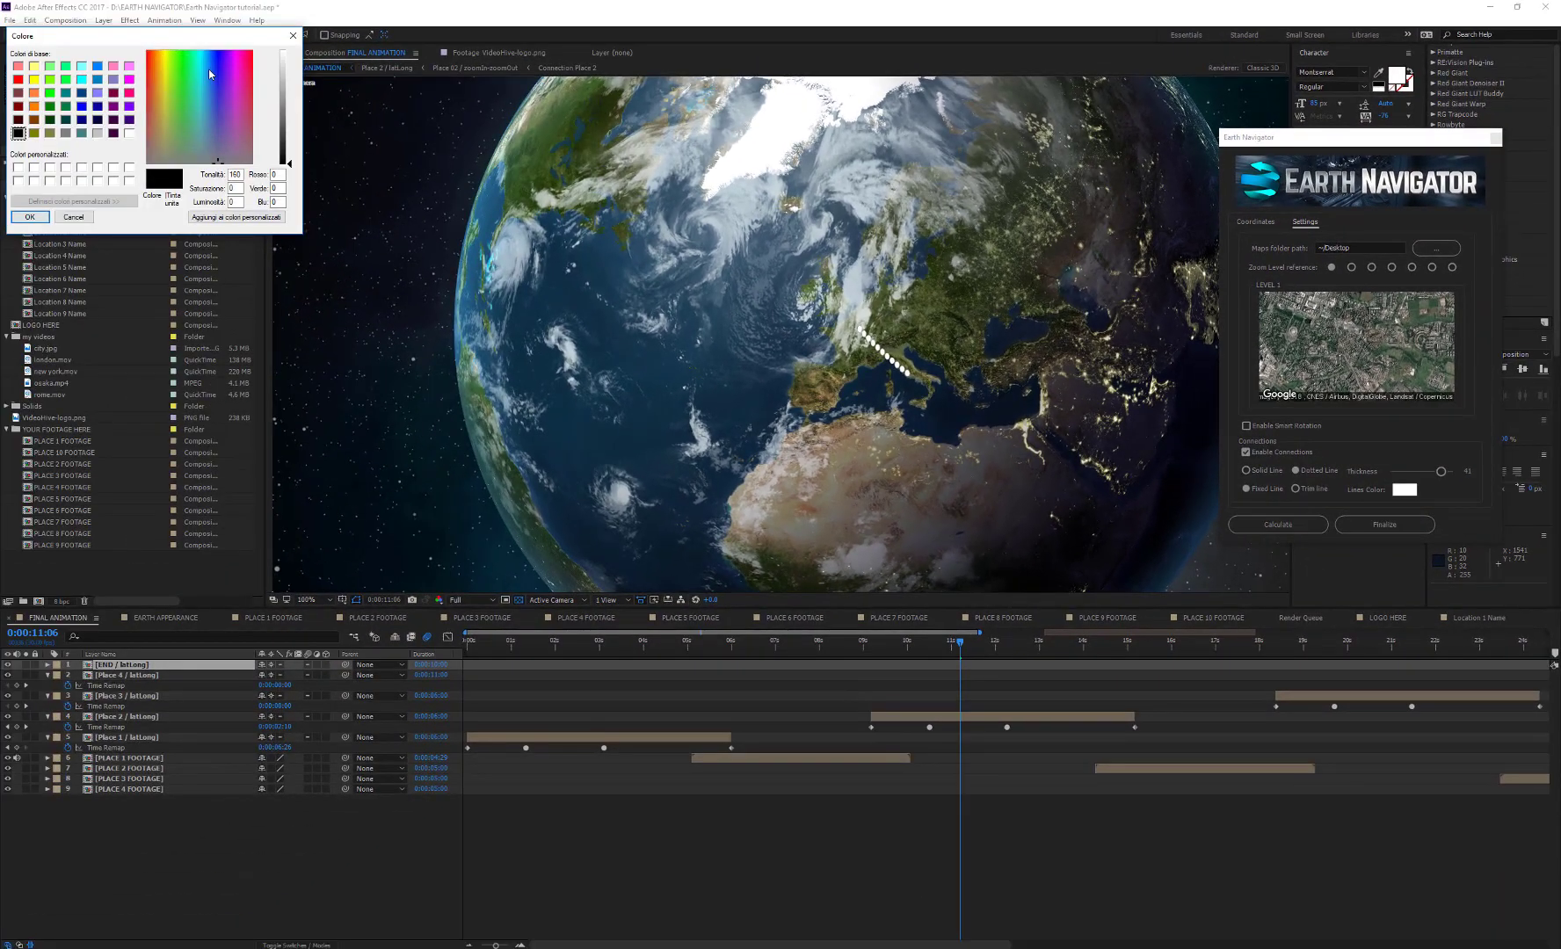
left_click_drag(209, 73, 284, 100)
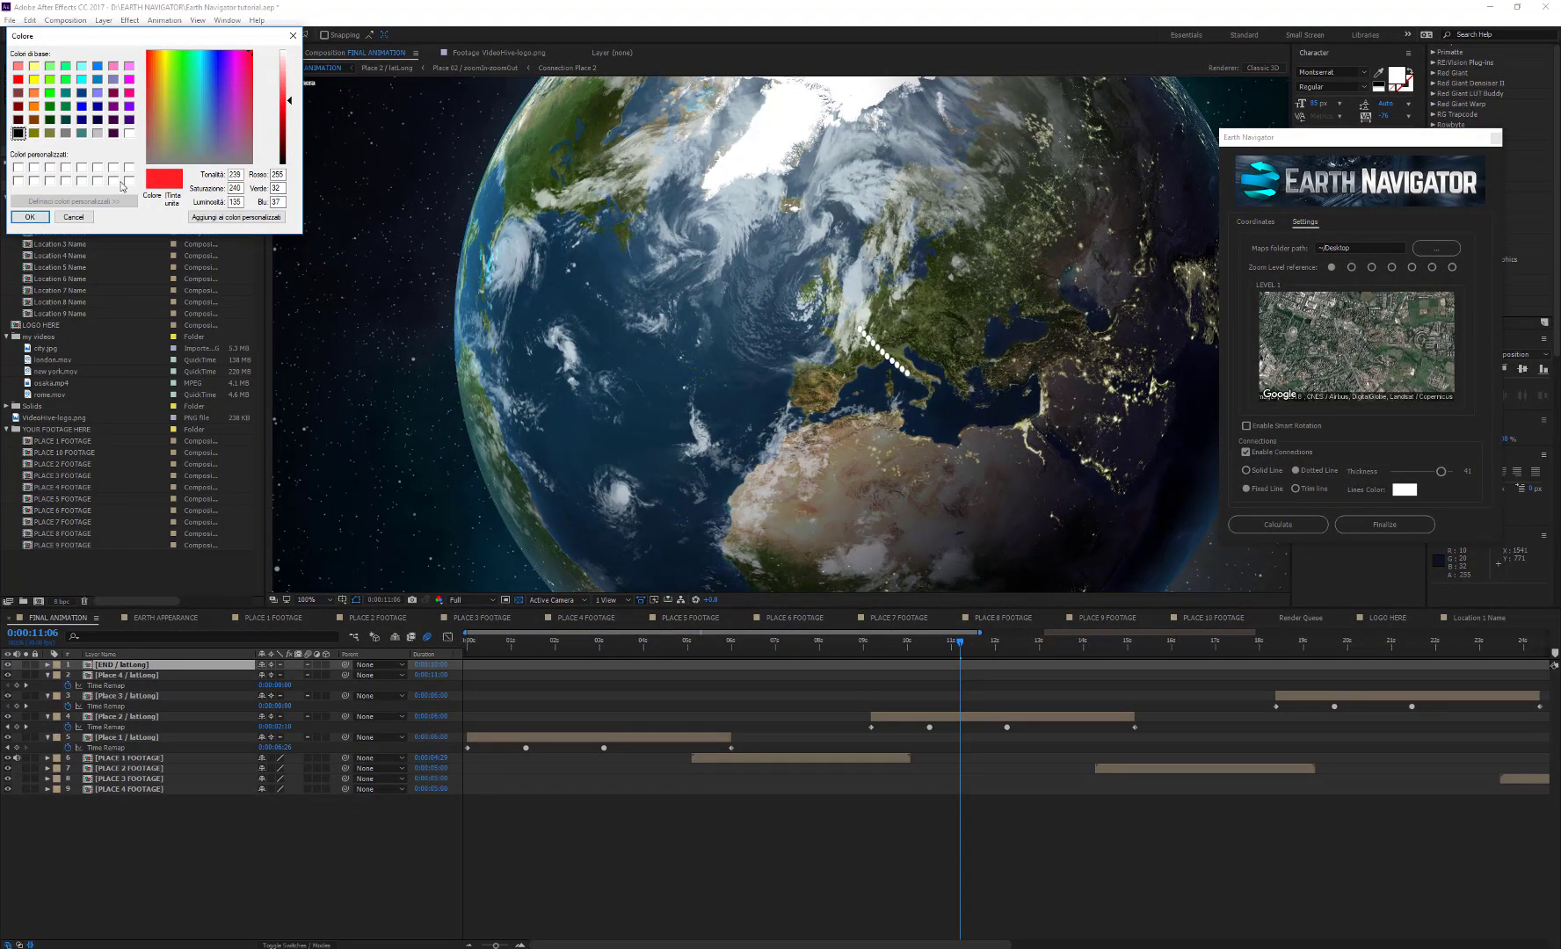
left_click(29, 217)
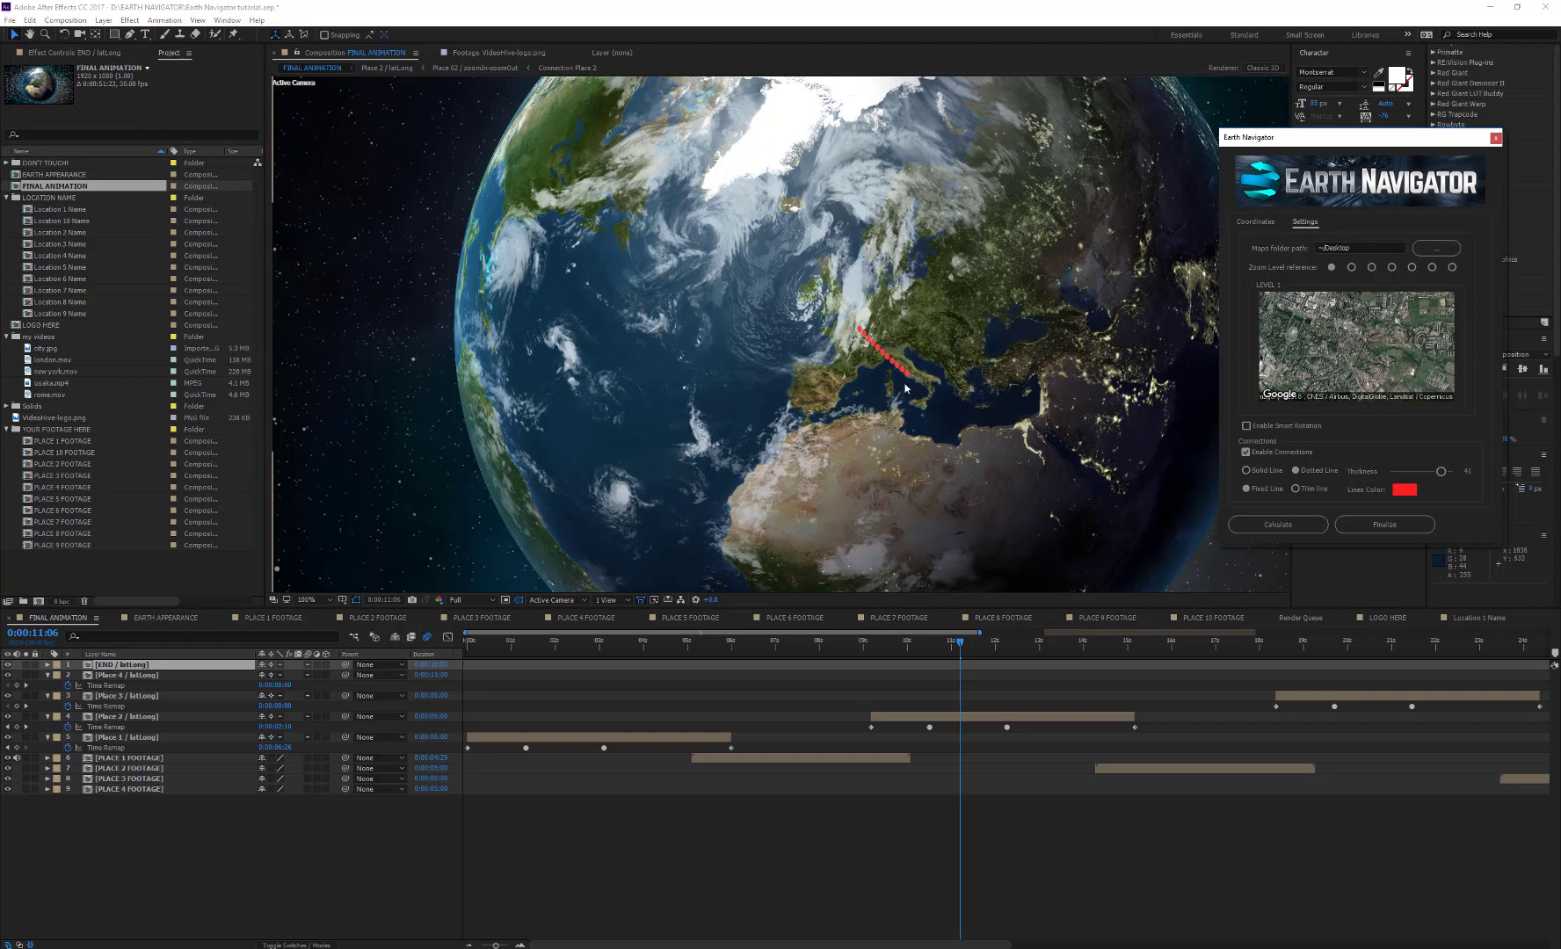
Step: Make the connection a solid trimmed line and check it at 0:00:20:05
left_click(1246, 470)
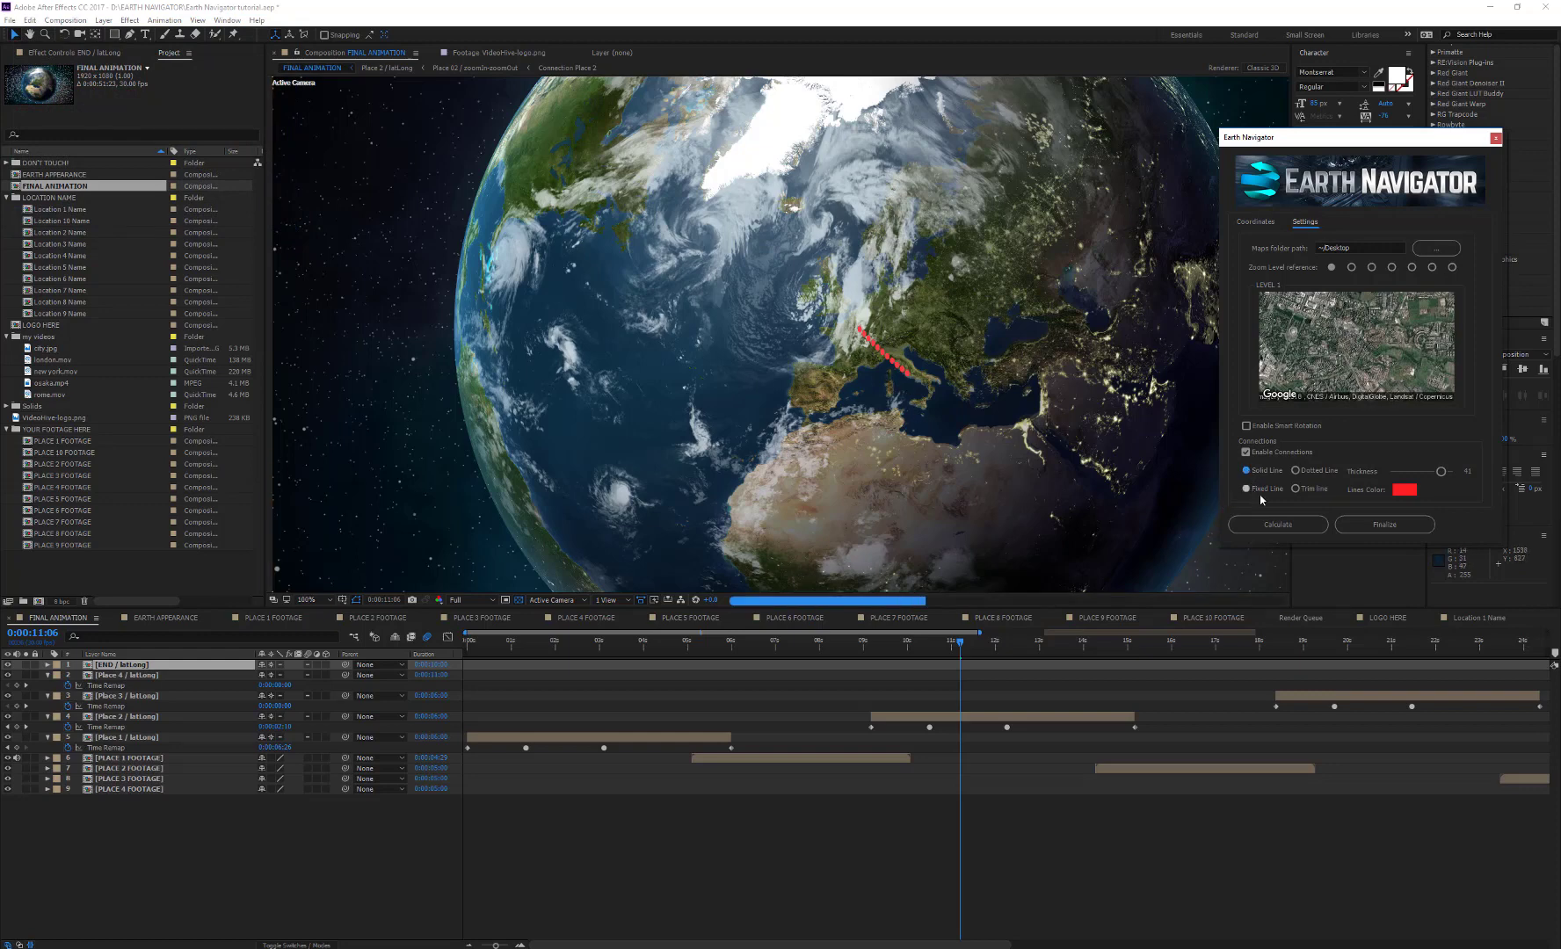
left_click(1296, 491)
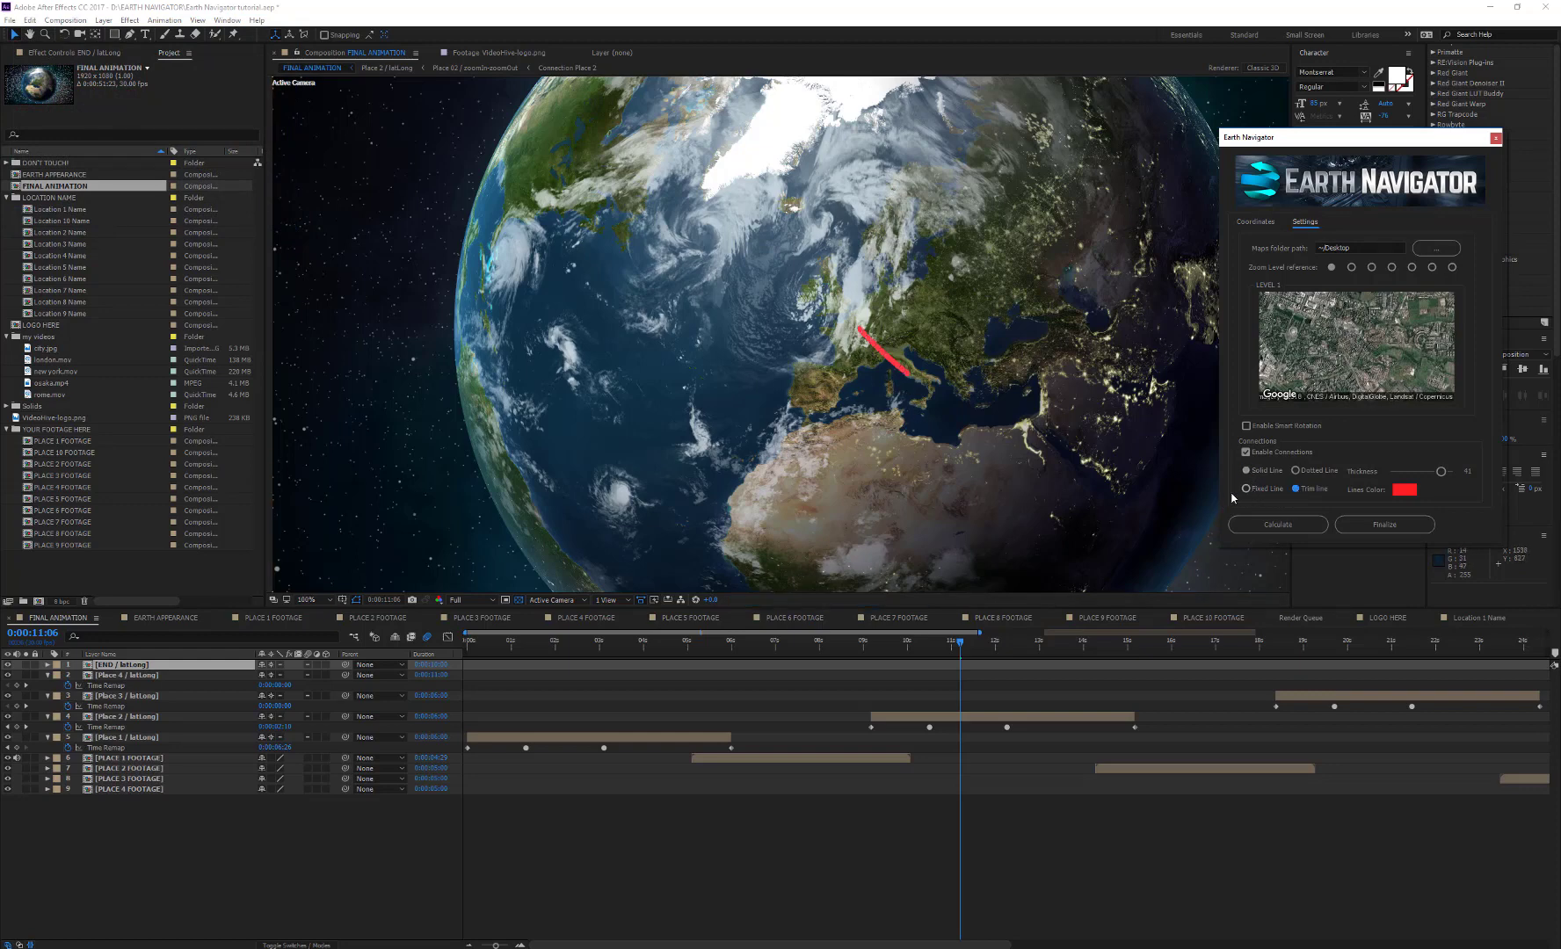
left_click_drag(968, 647, 1345, 653)
left_click_drag(1354, 651, 1355, 651)
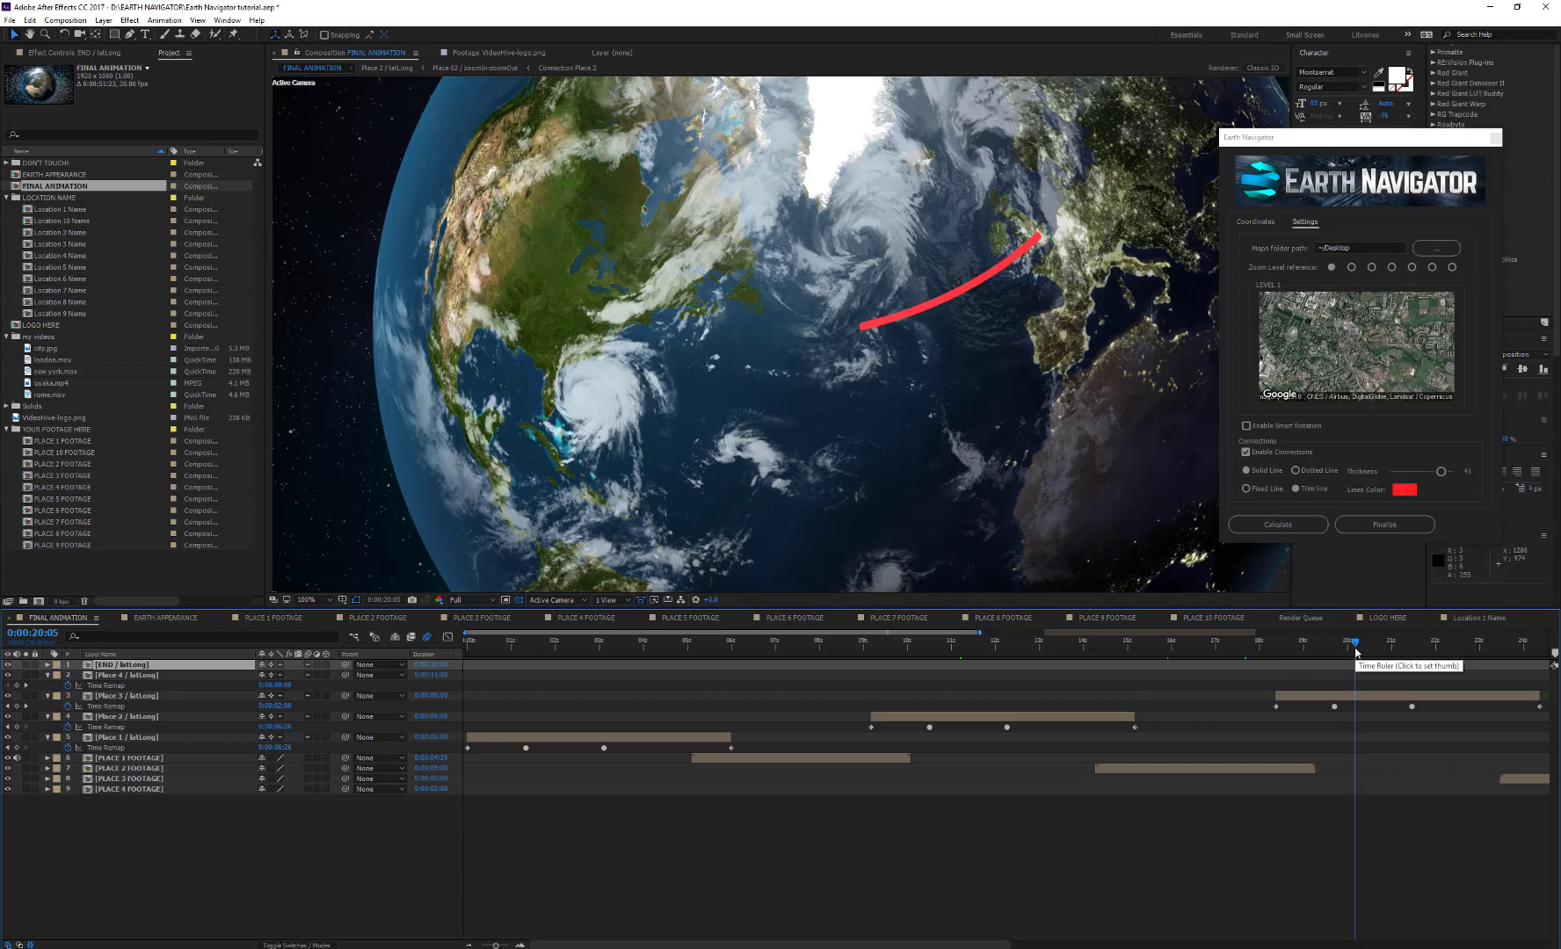
left_click_drag(1358, 144, 1379, 171)
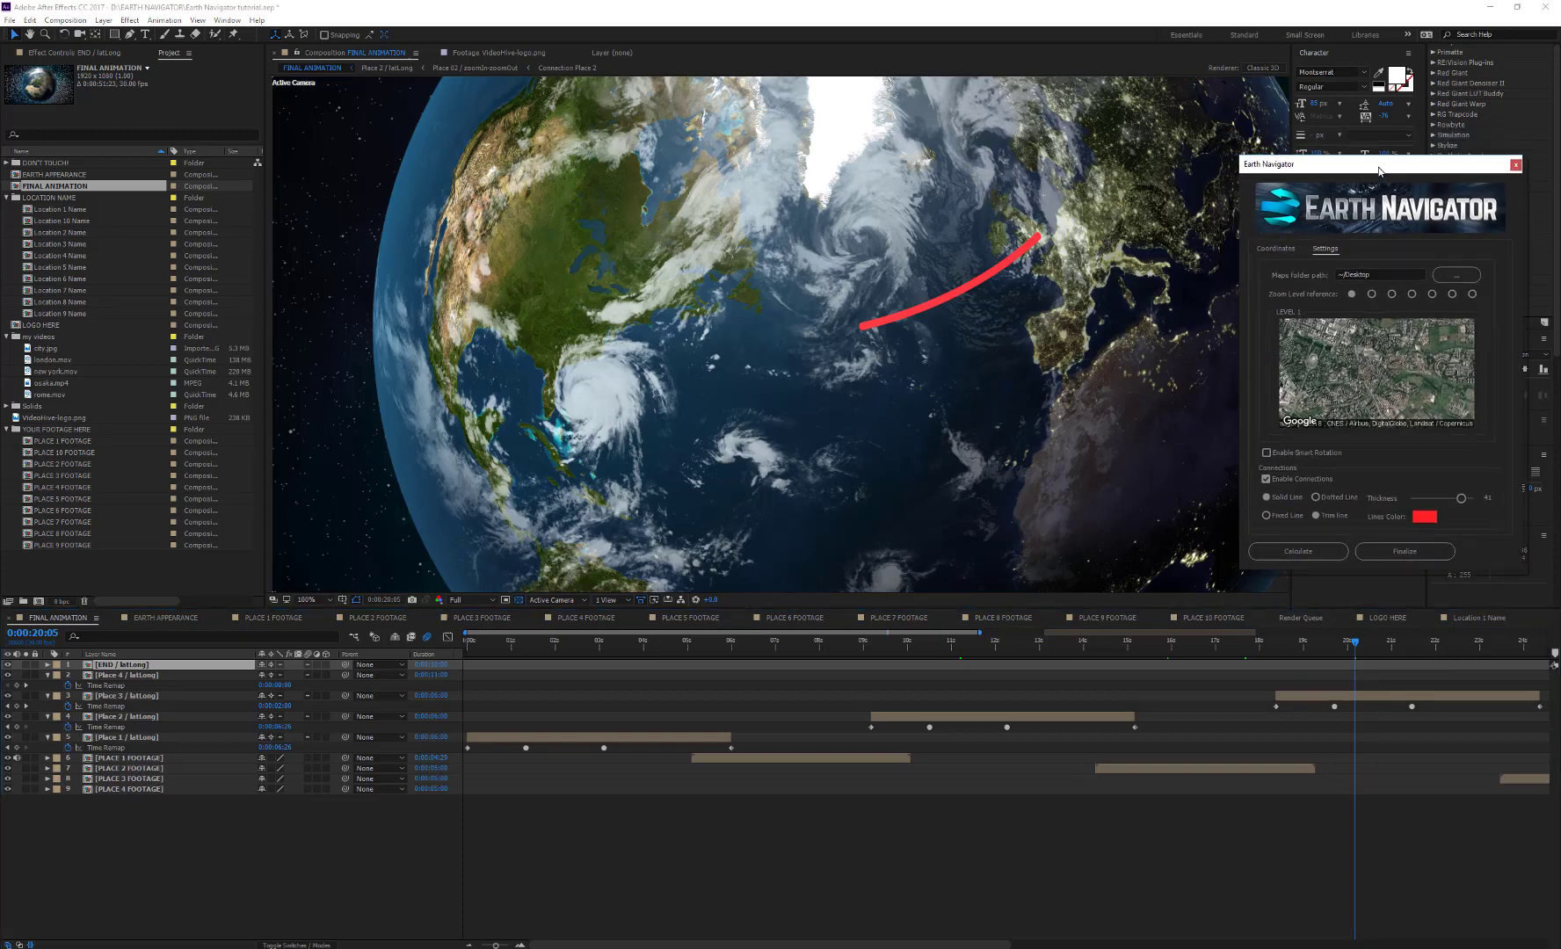
left_click(1265, 515)
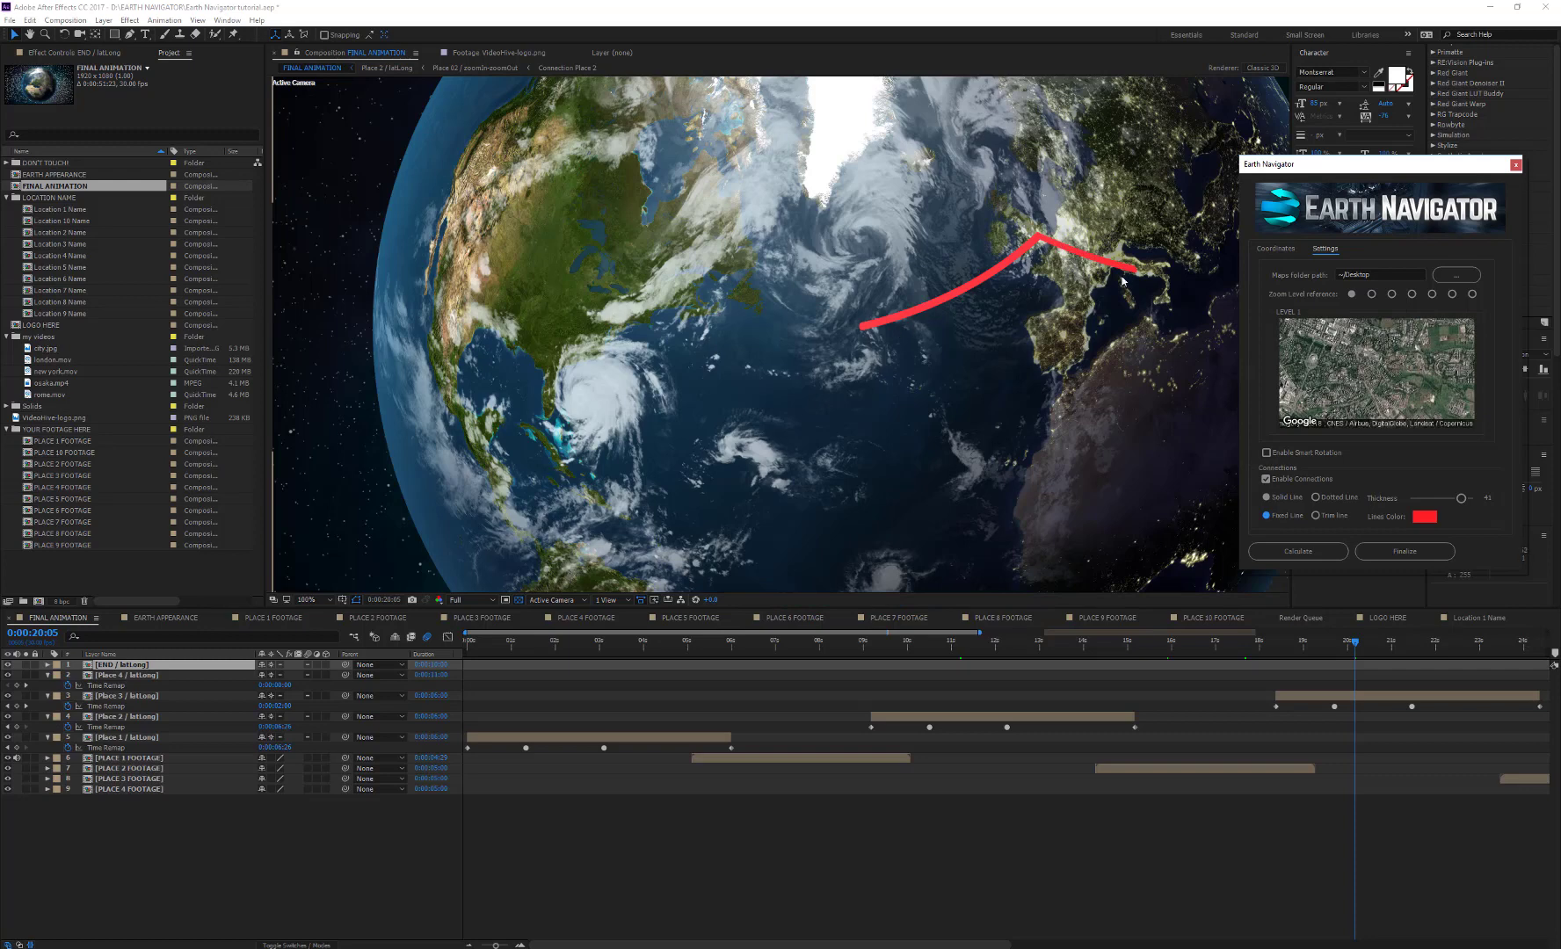
left_click(1316, 516)
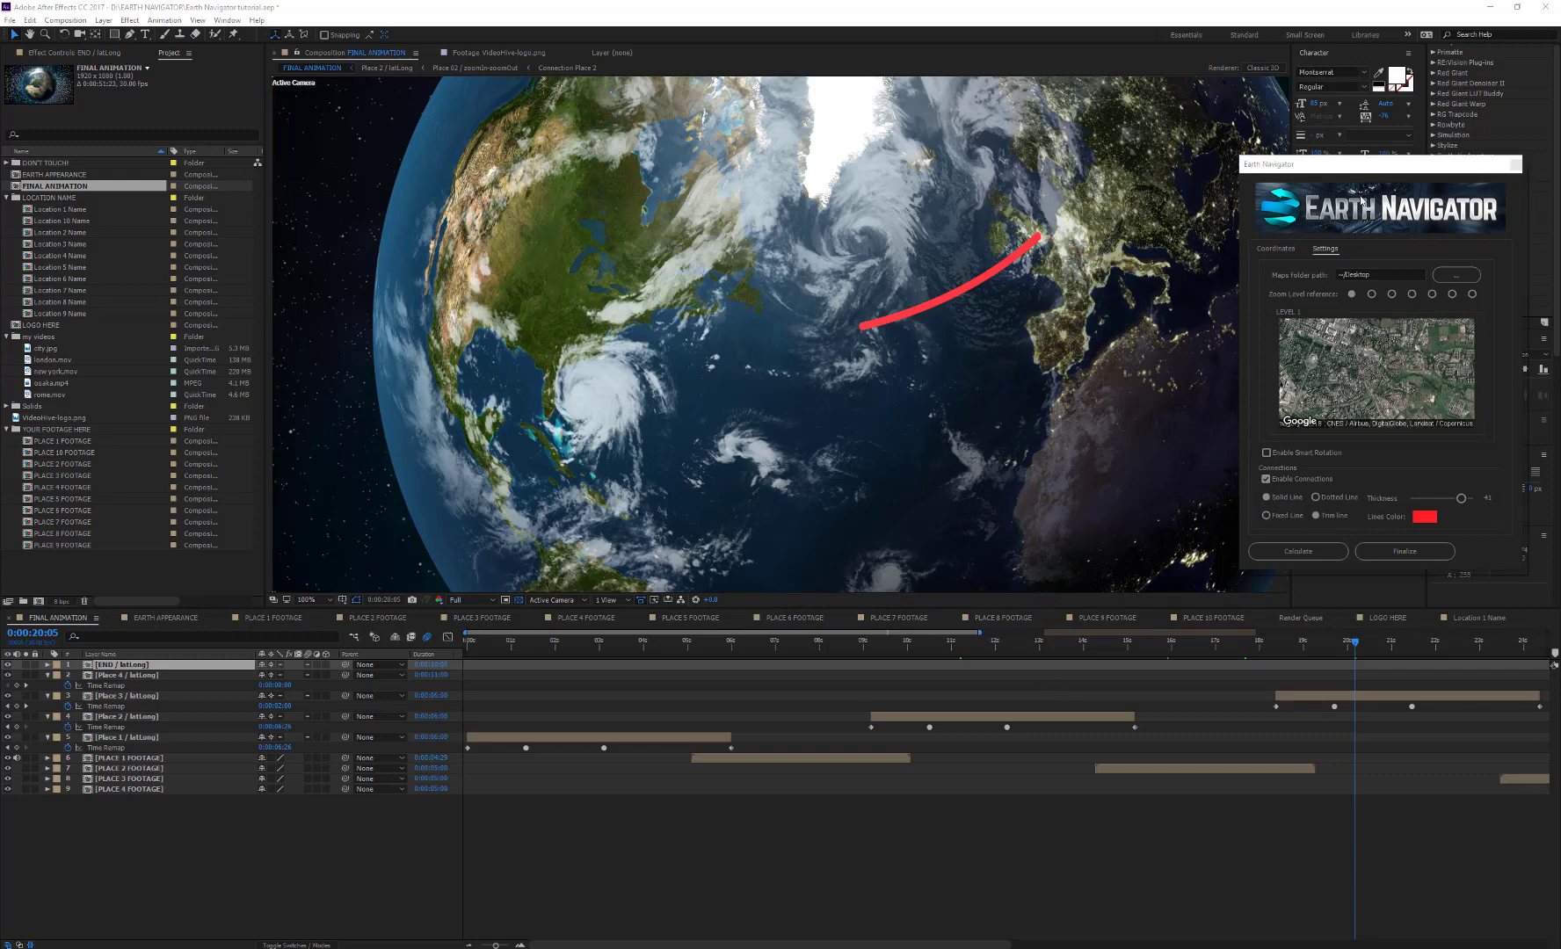
Step: Close and relaunch Earth Navigator, then import its latest saved data for the four places
left_click_drag(1385, 166, 840, 138)
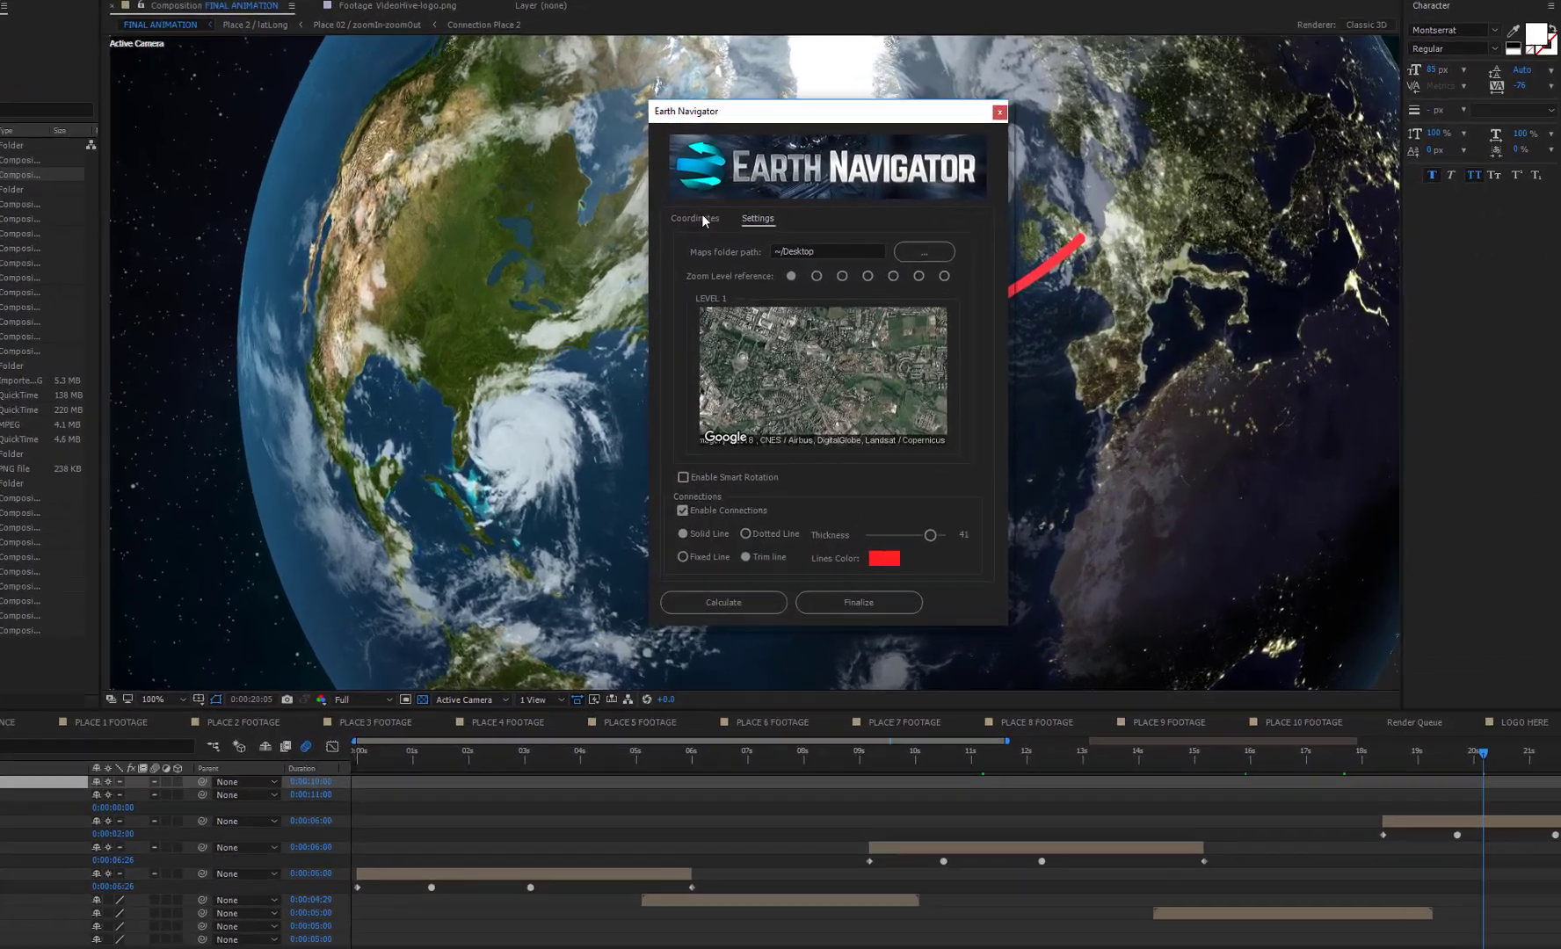
left_click(734, 220)
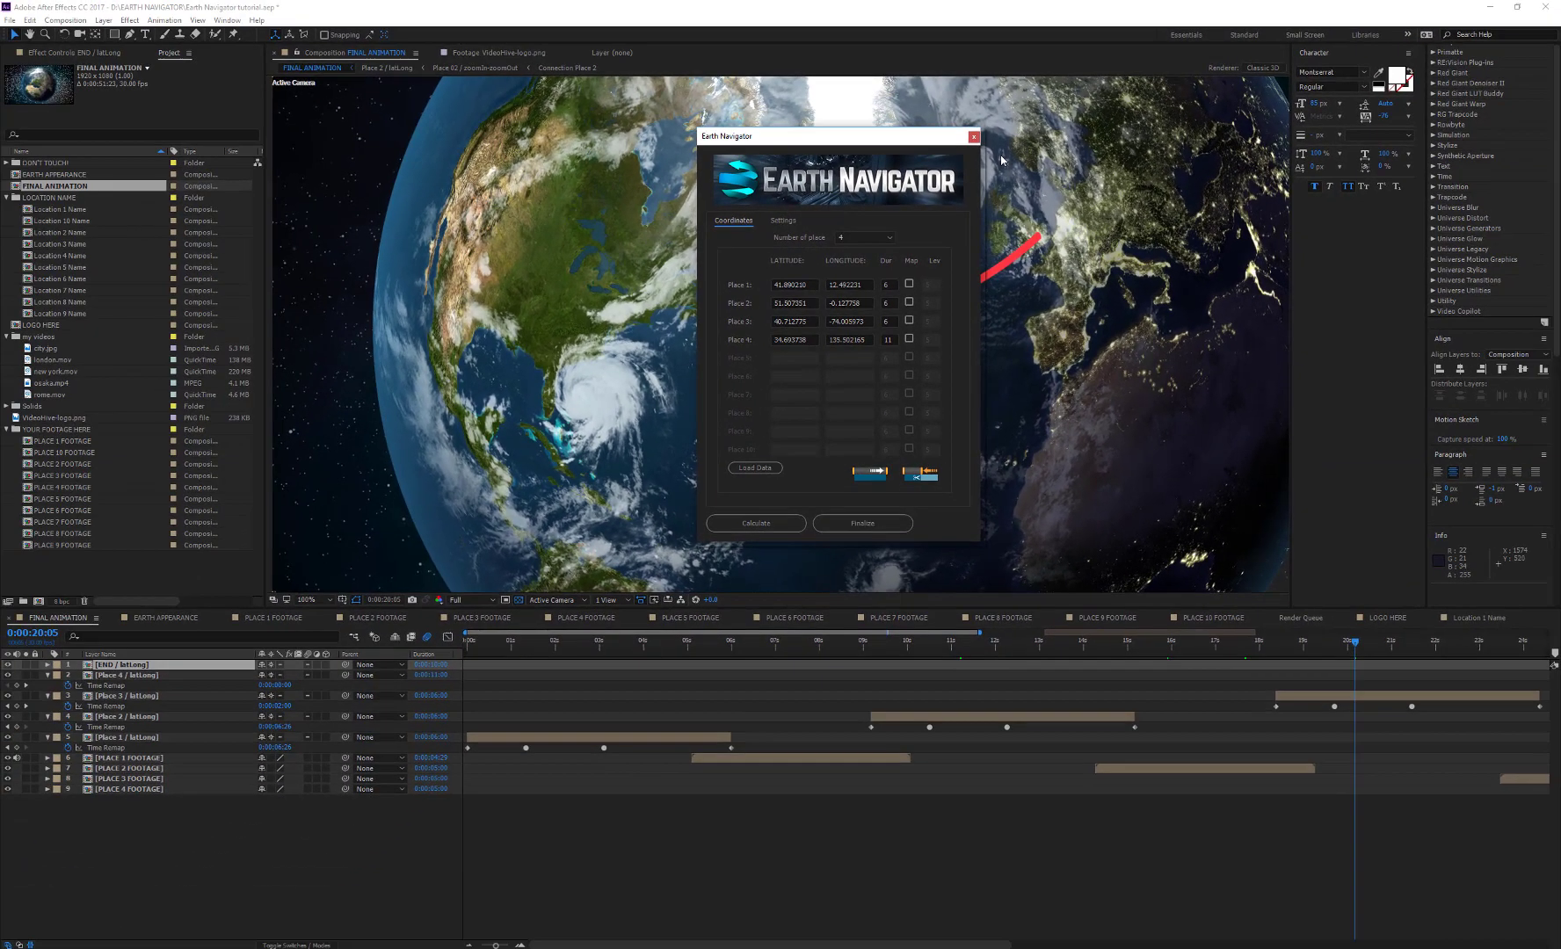
left_click(974, 137)
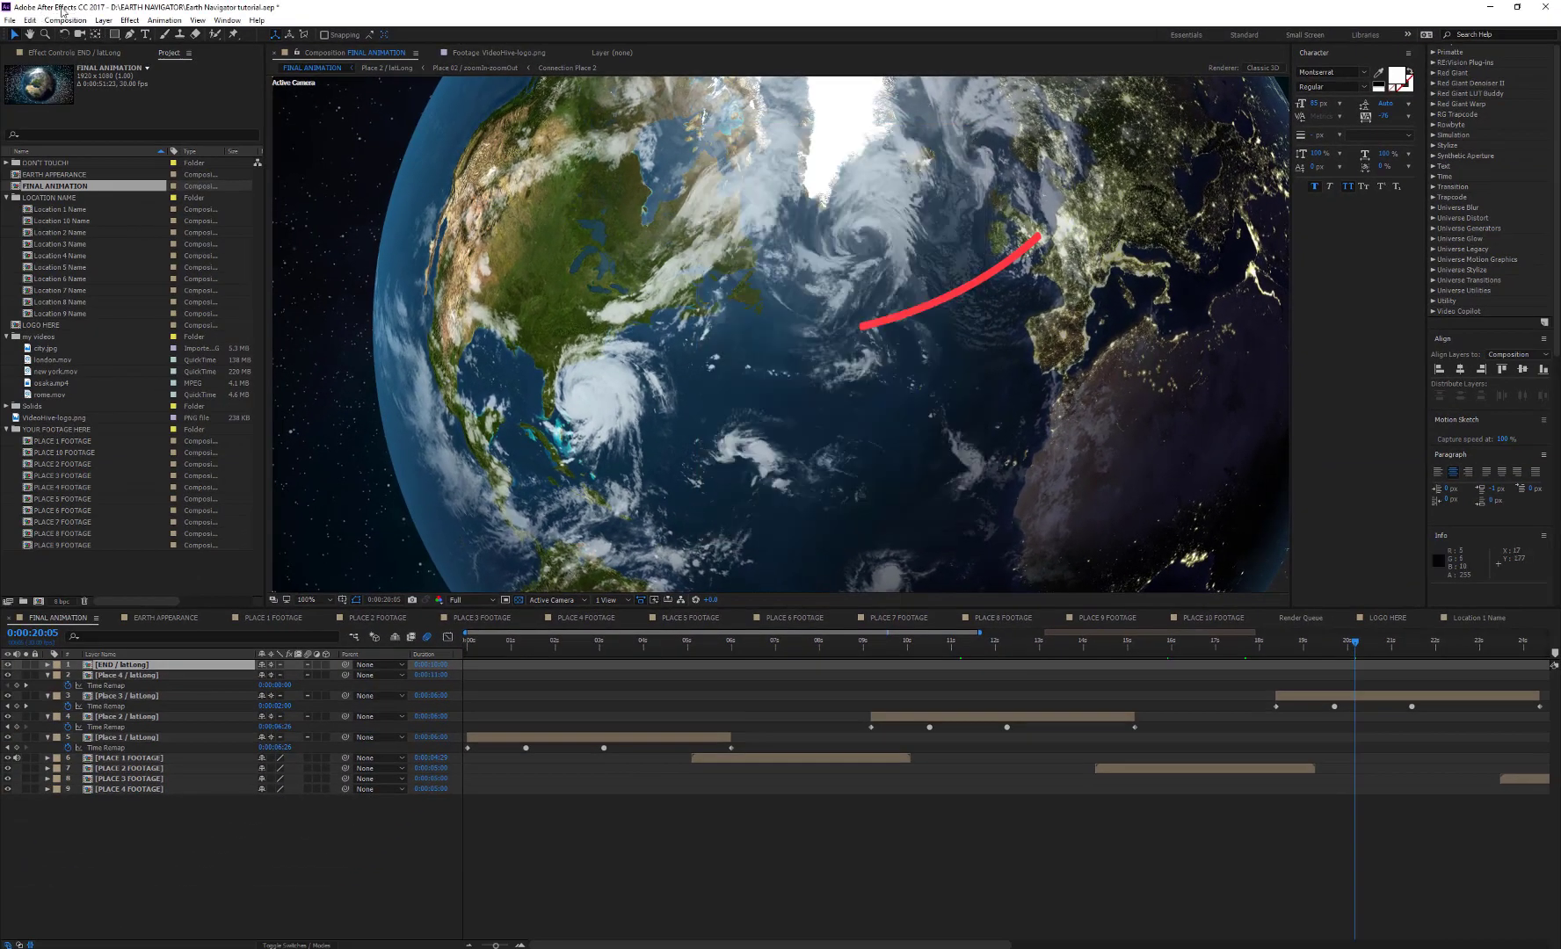
left_click(10, 20)
mouse_move(102, 378)
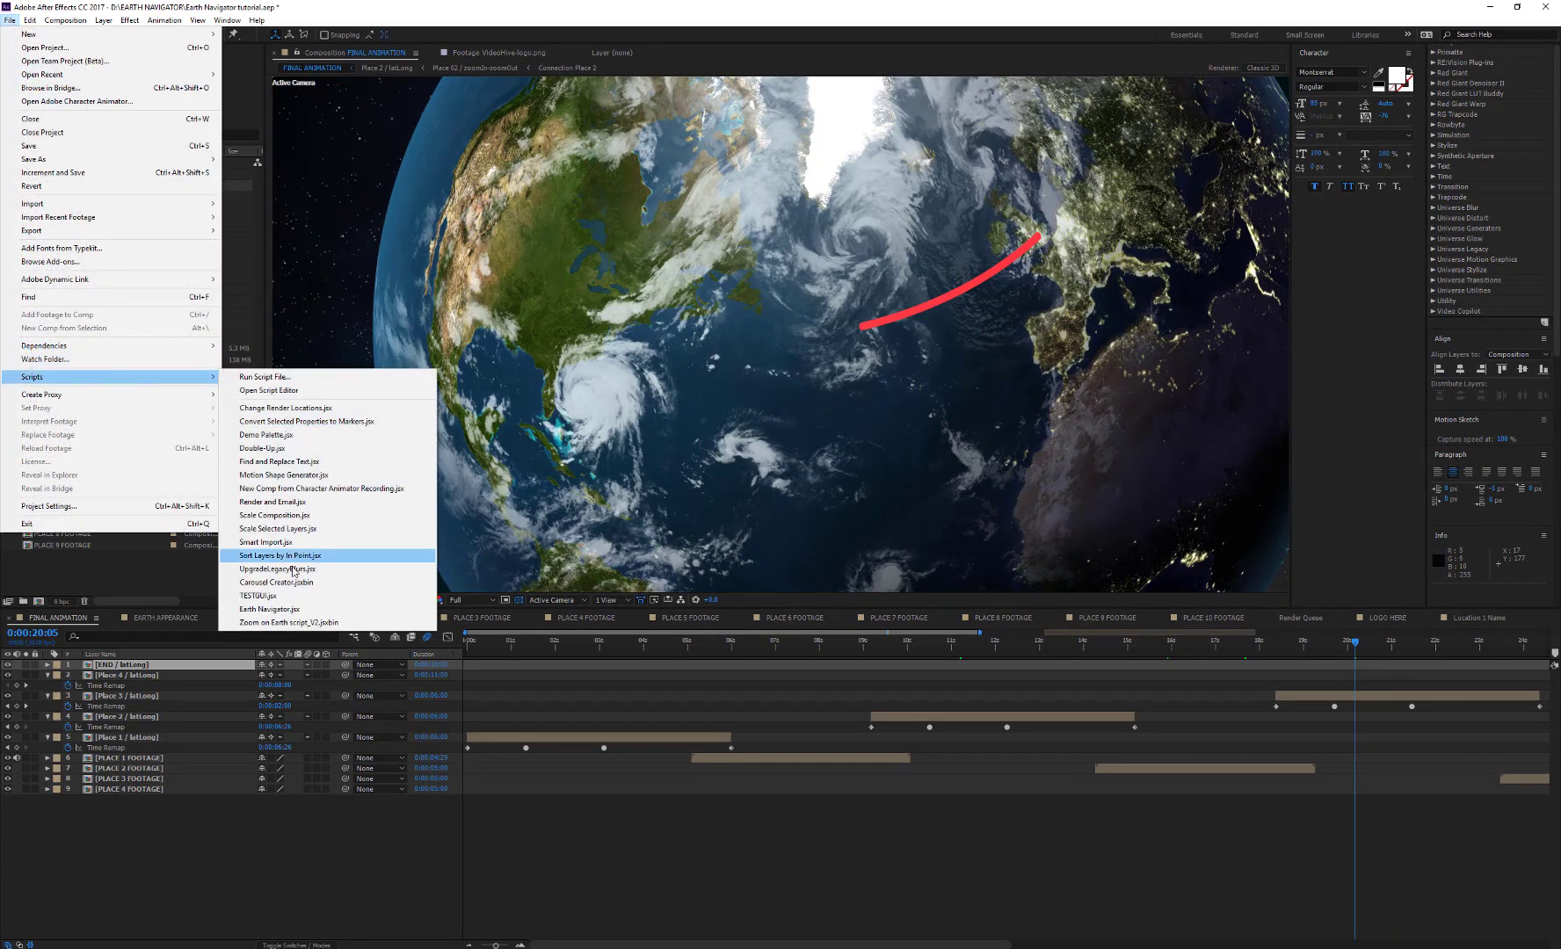
left_click(323, 610)
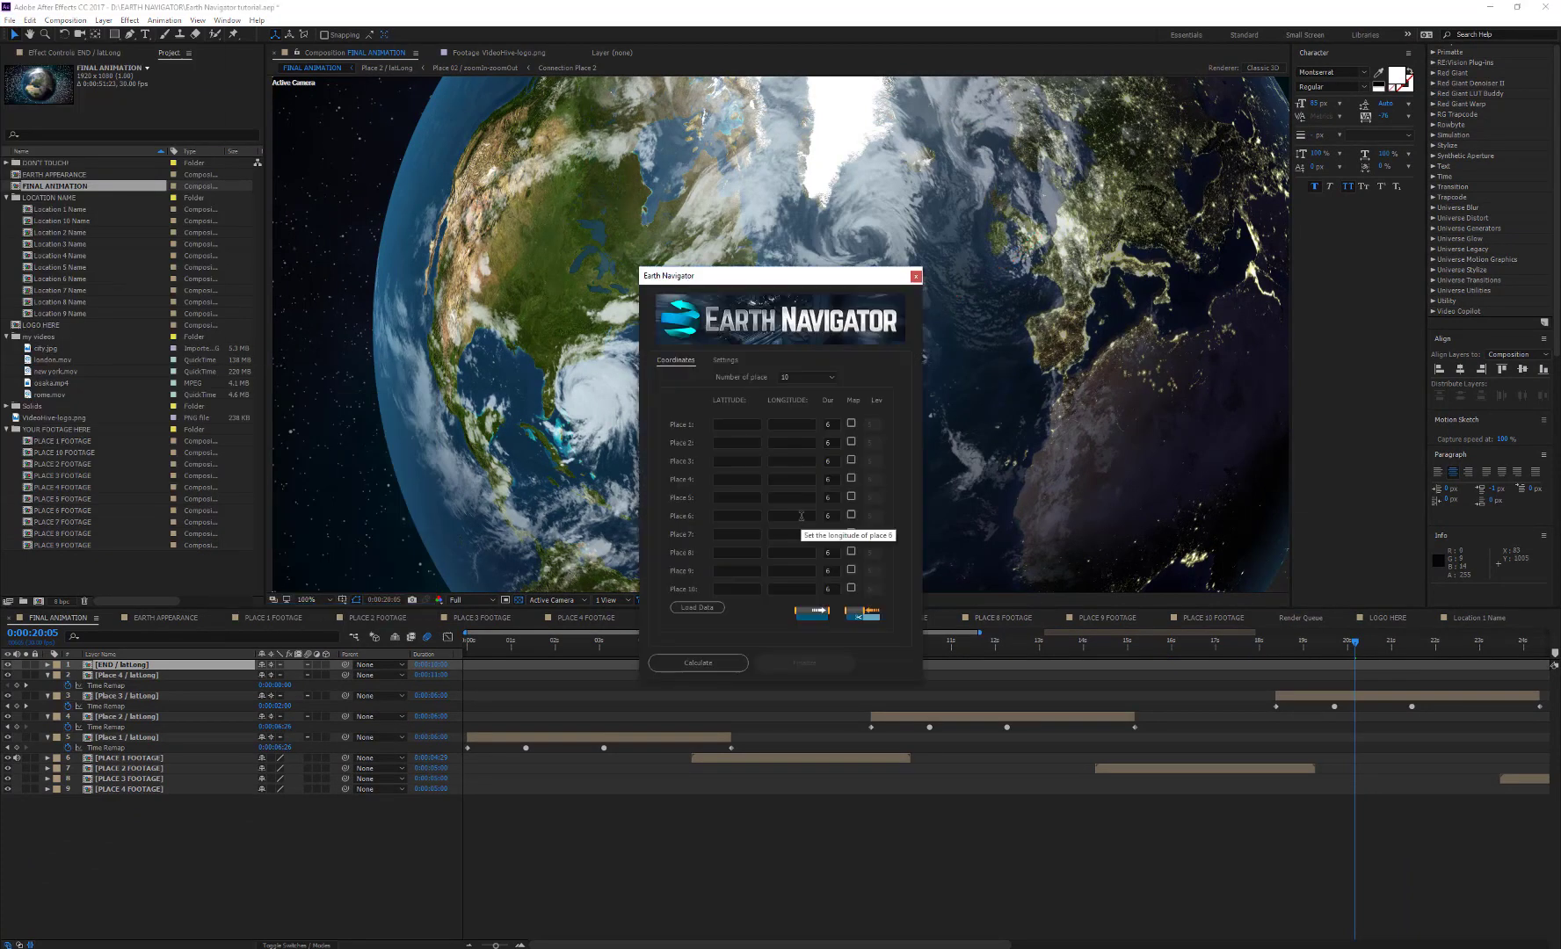
left_click(696, 607)
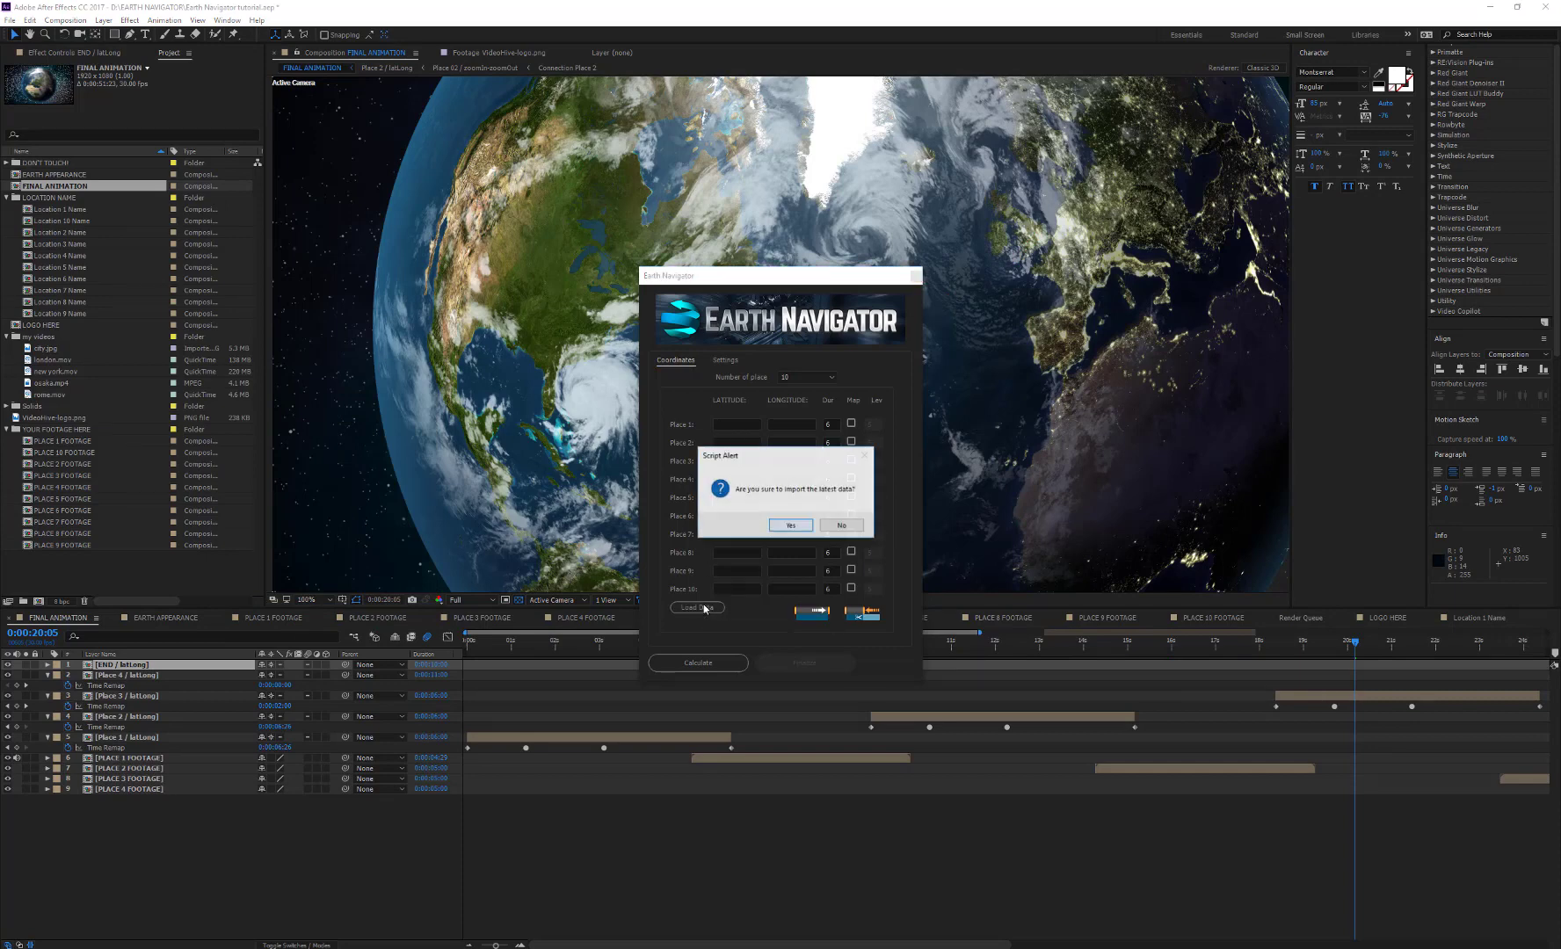
left_click(791, 525)
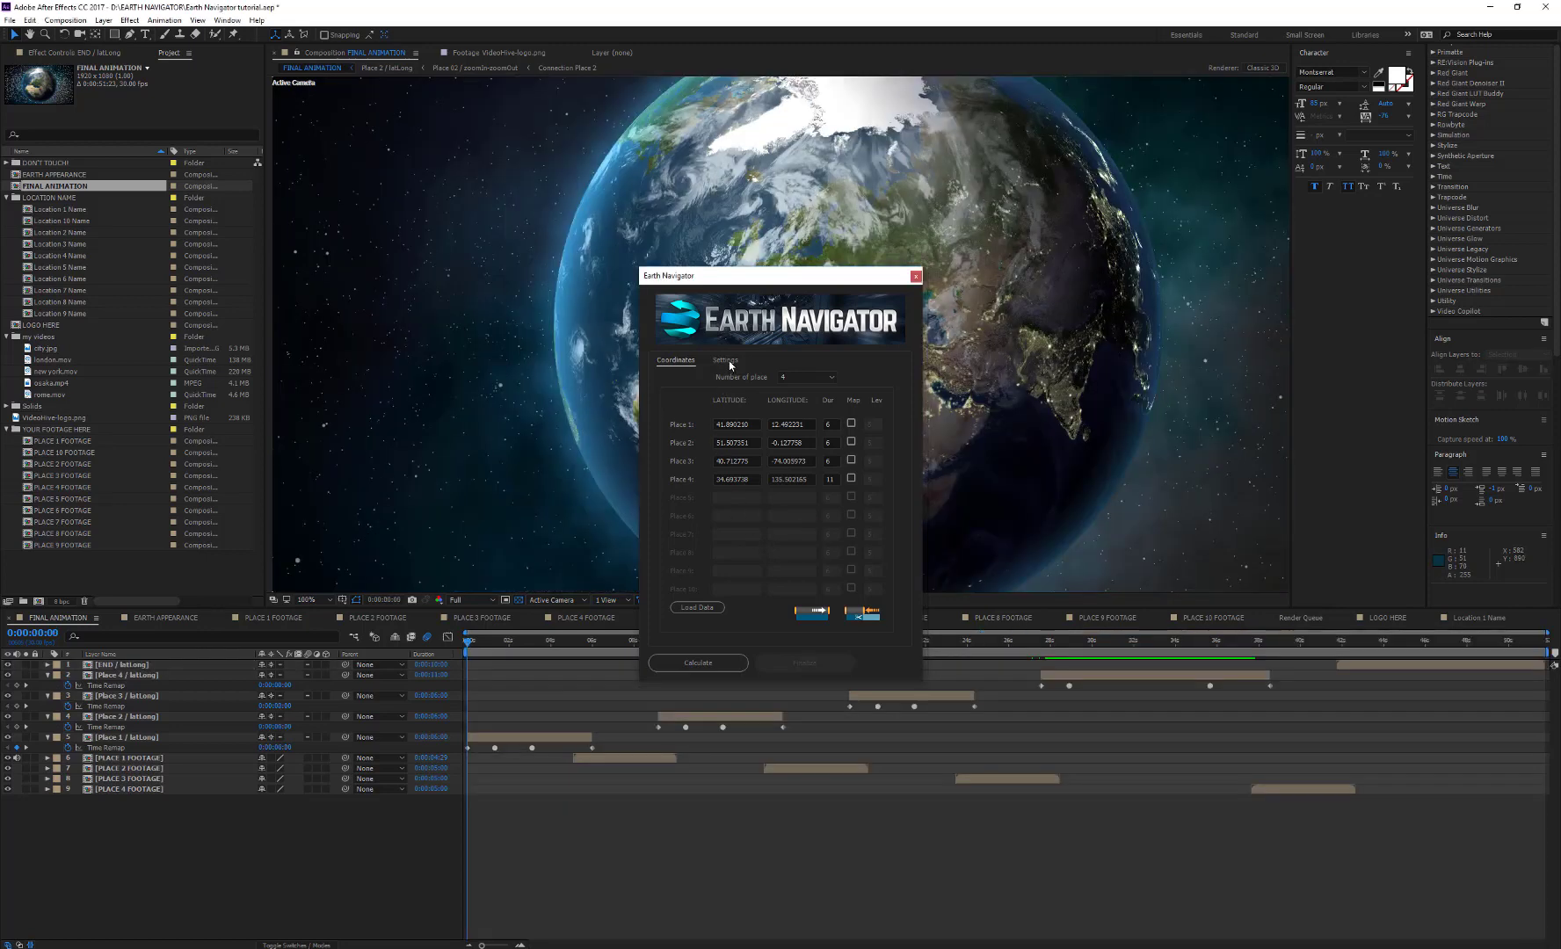
Step: Enable Smart Rotation in Earth Navigator's Settings, then calculate and finalize the four-place globe animation
left_click(728, 362)
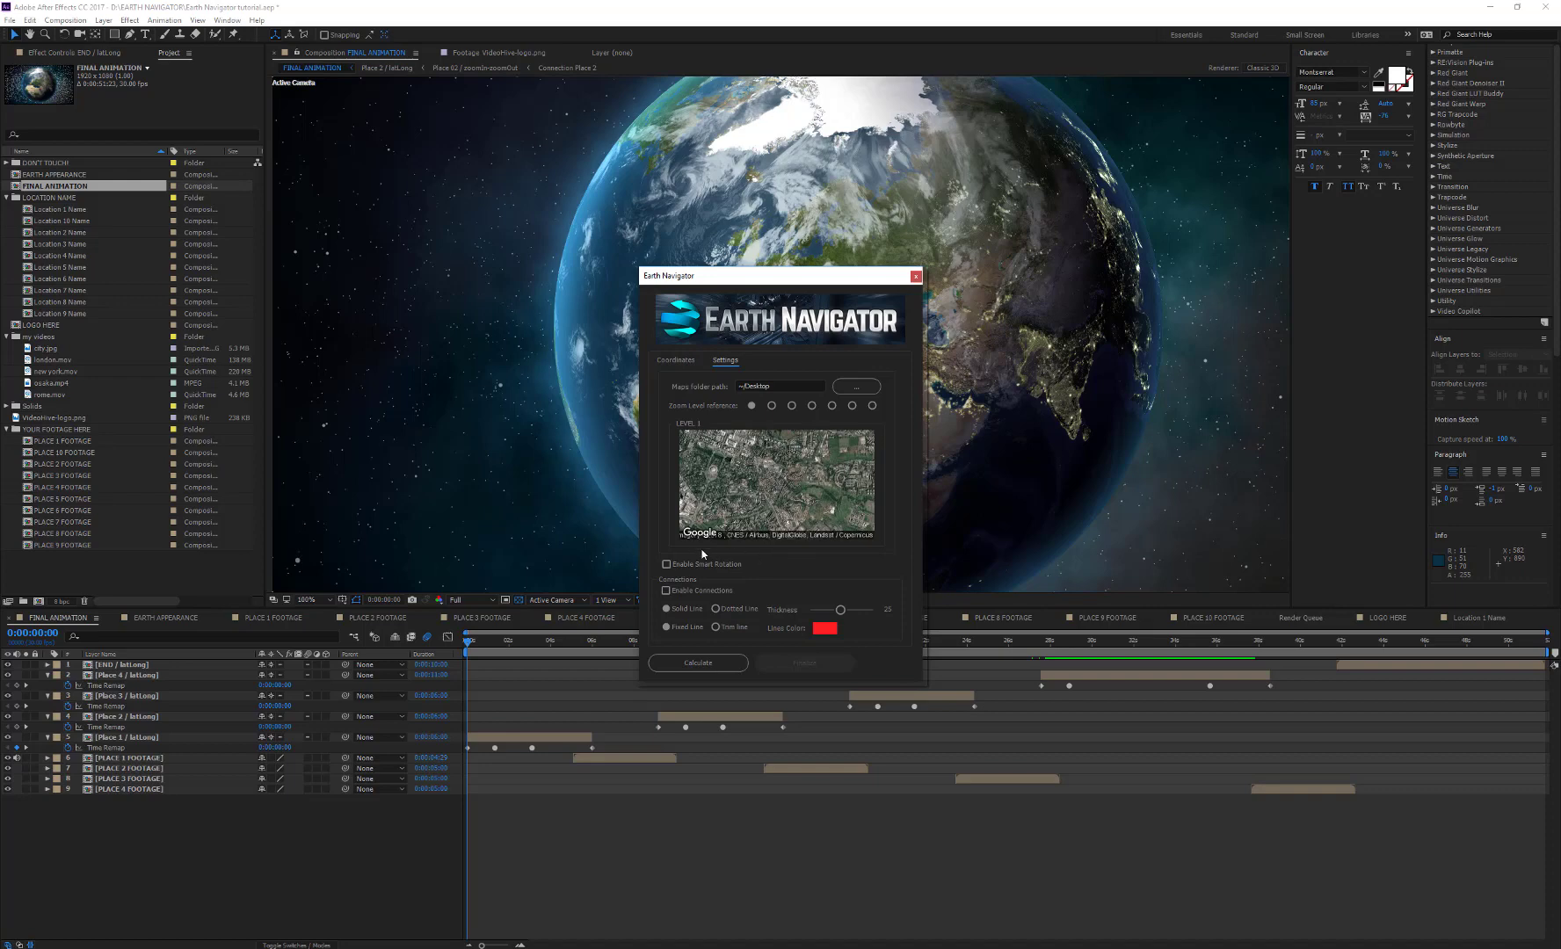
left_click(667, 564)
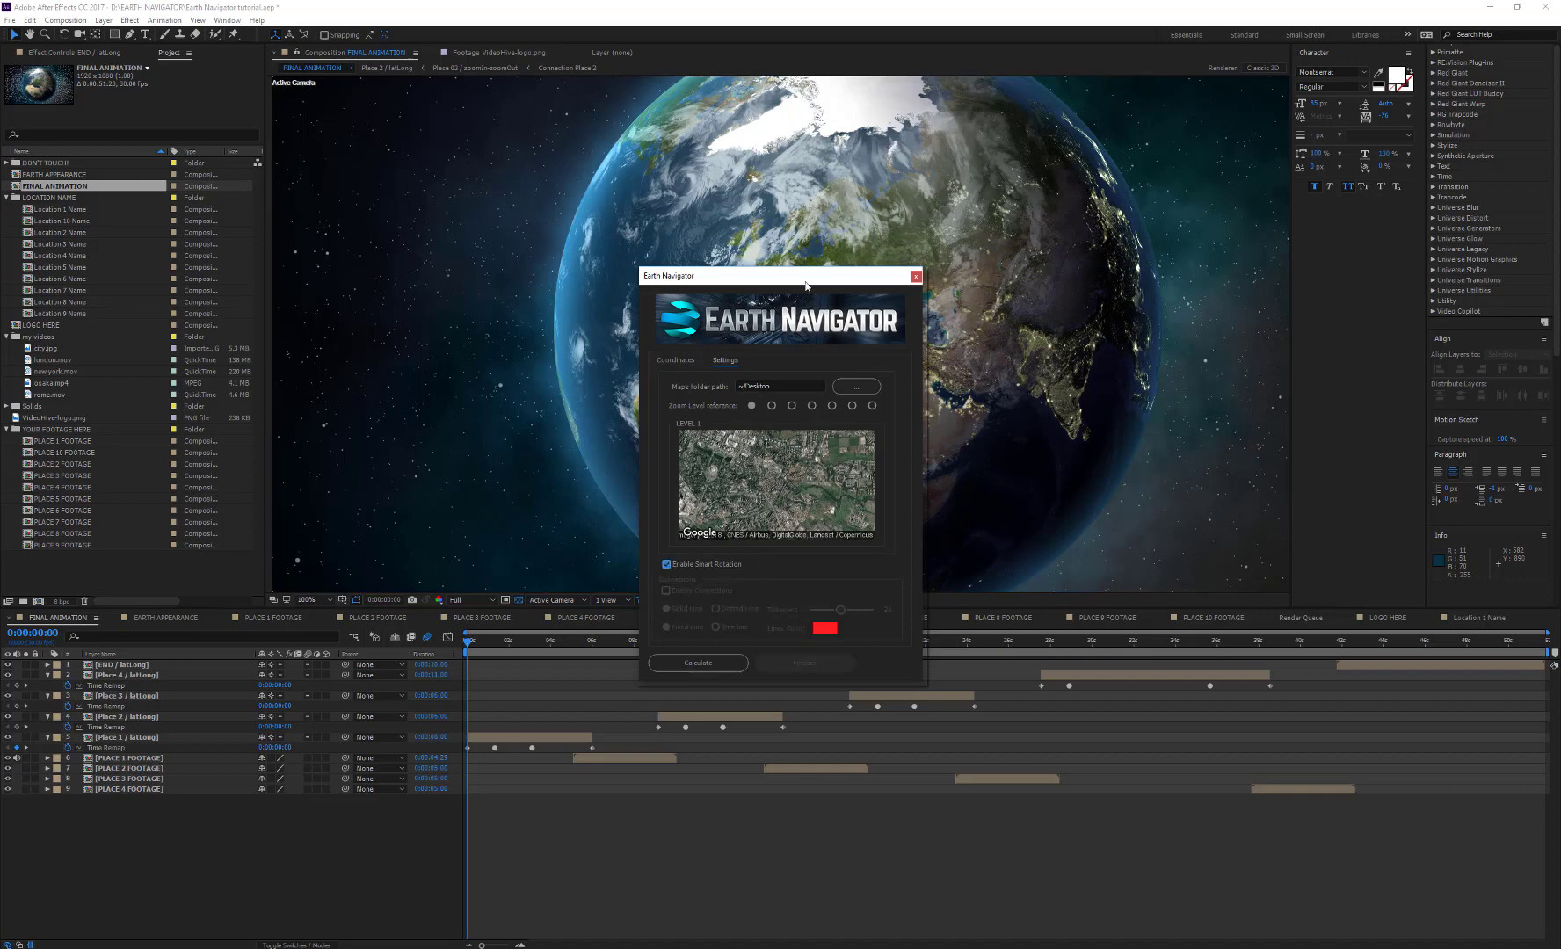
left_click_drag(805, 284, 1273, 182)
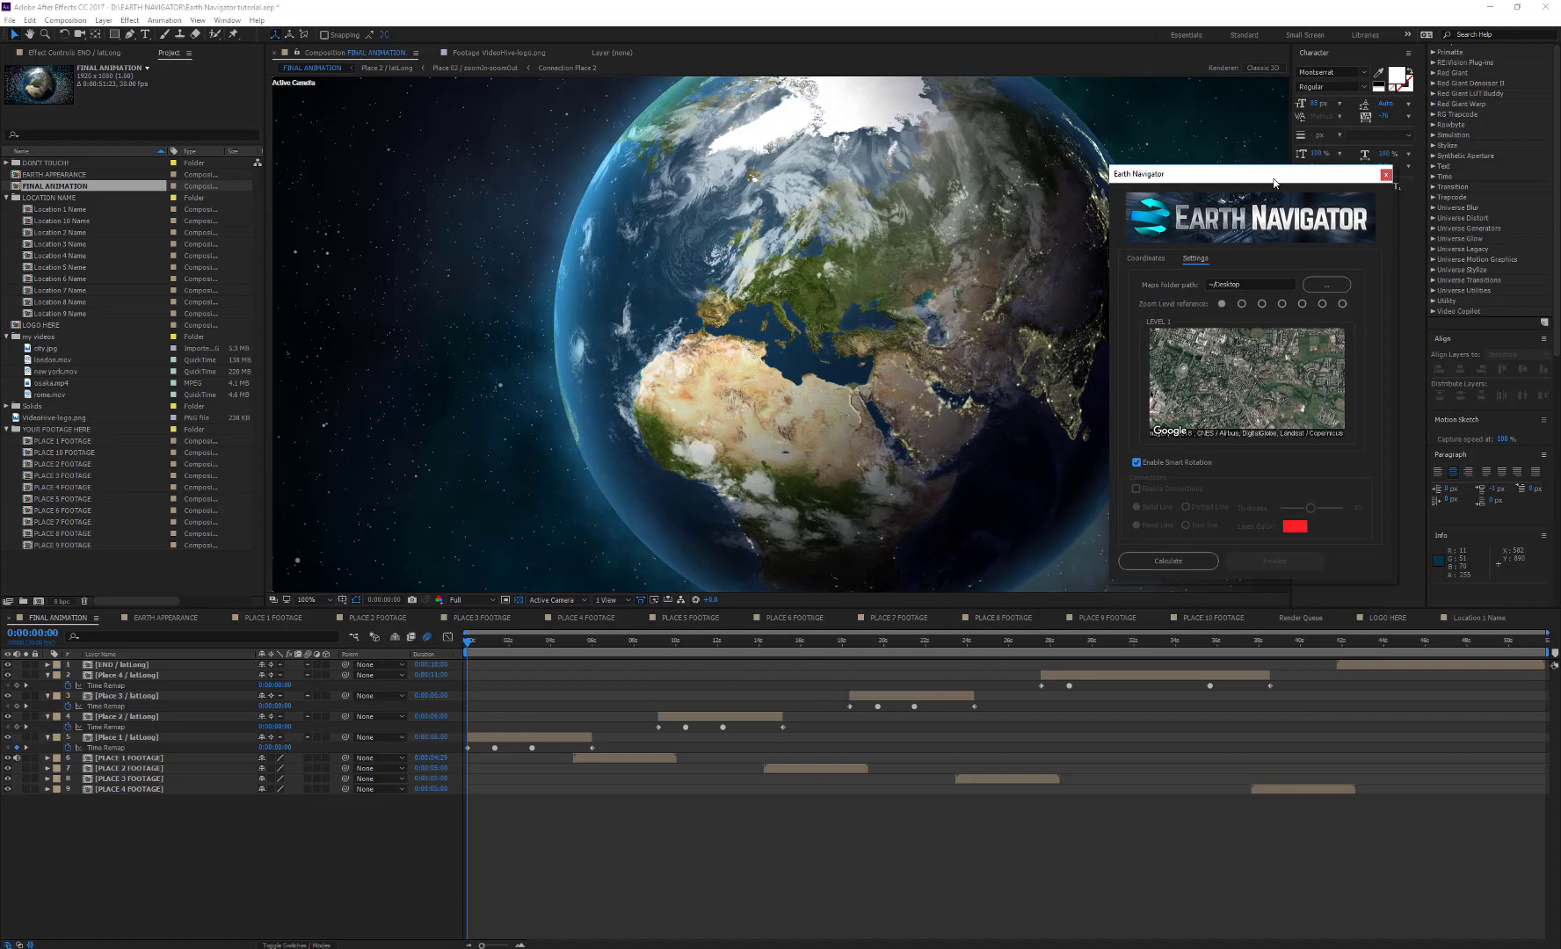
left_click(1162, 564)
left_click(874, 527)
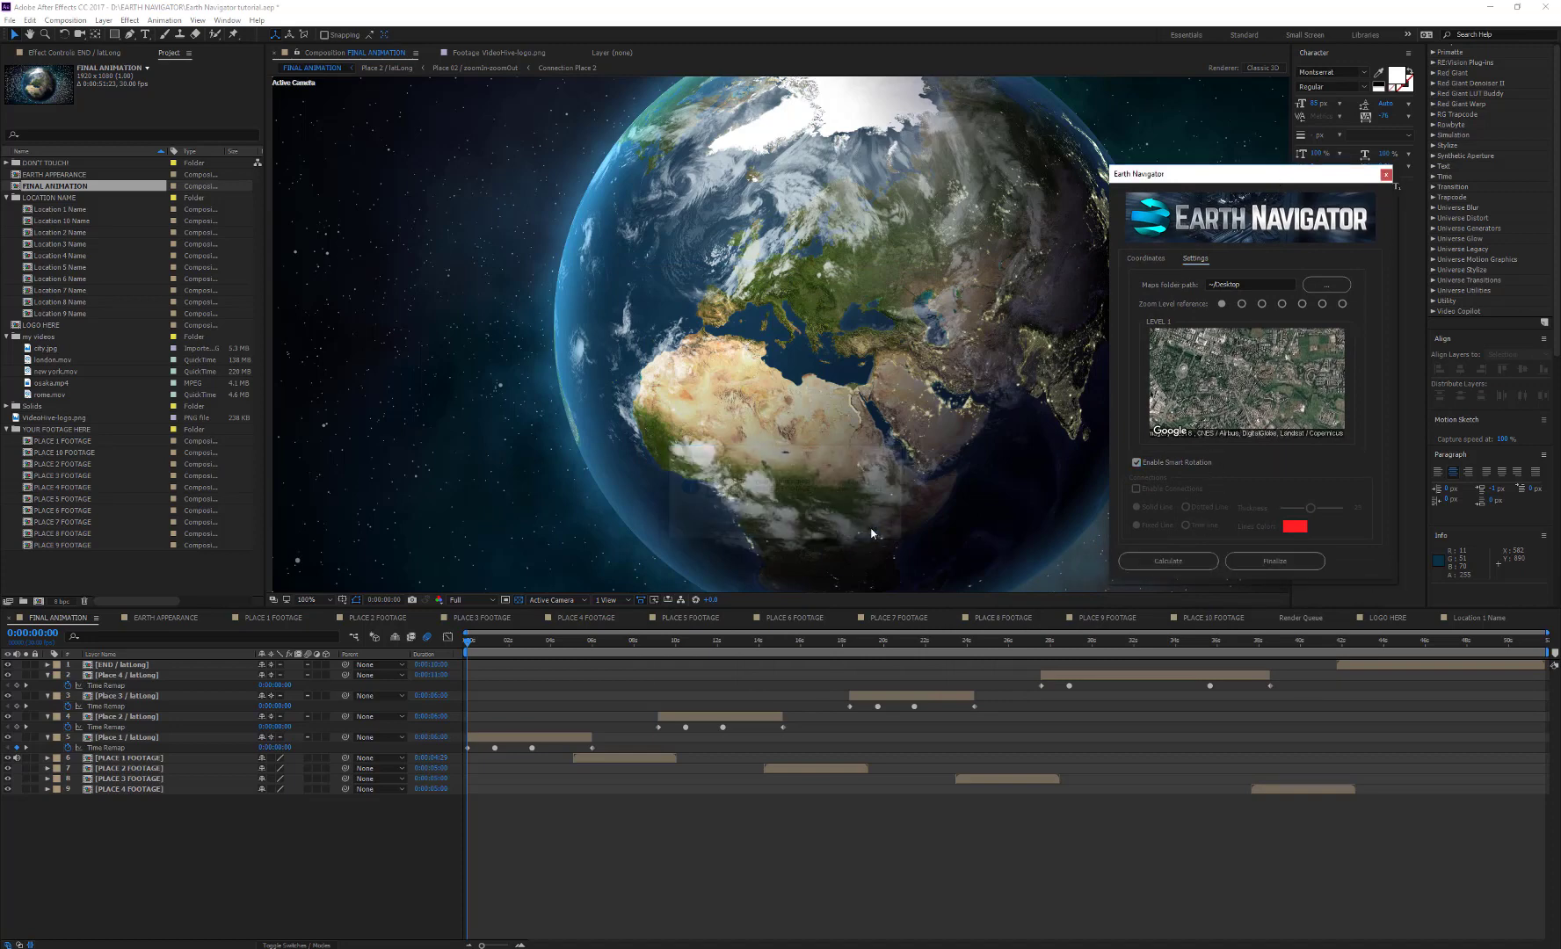
left_click(1273, 563)
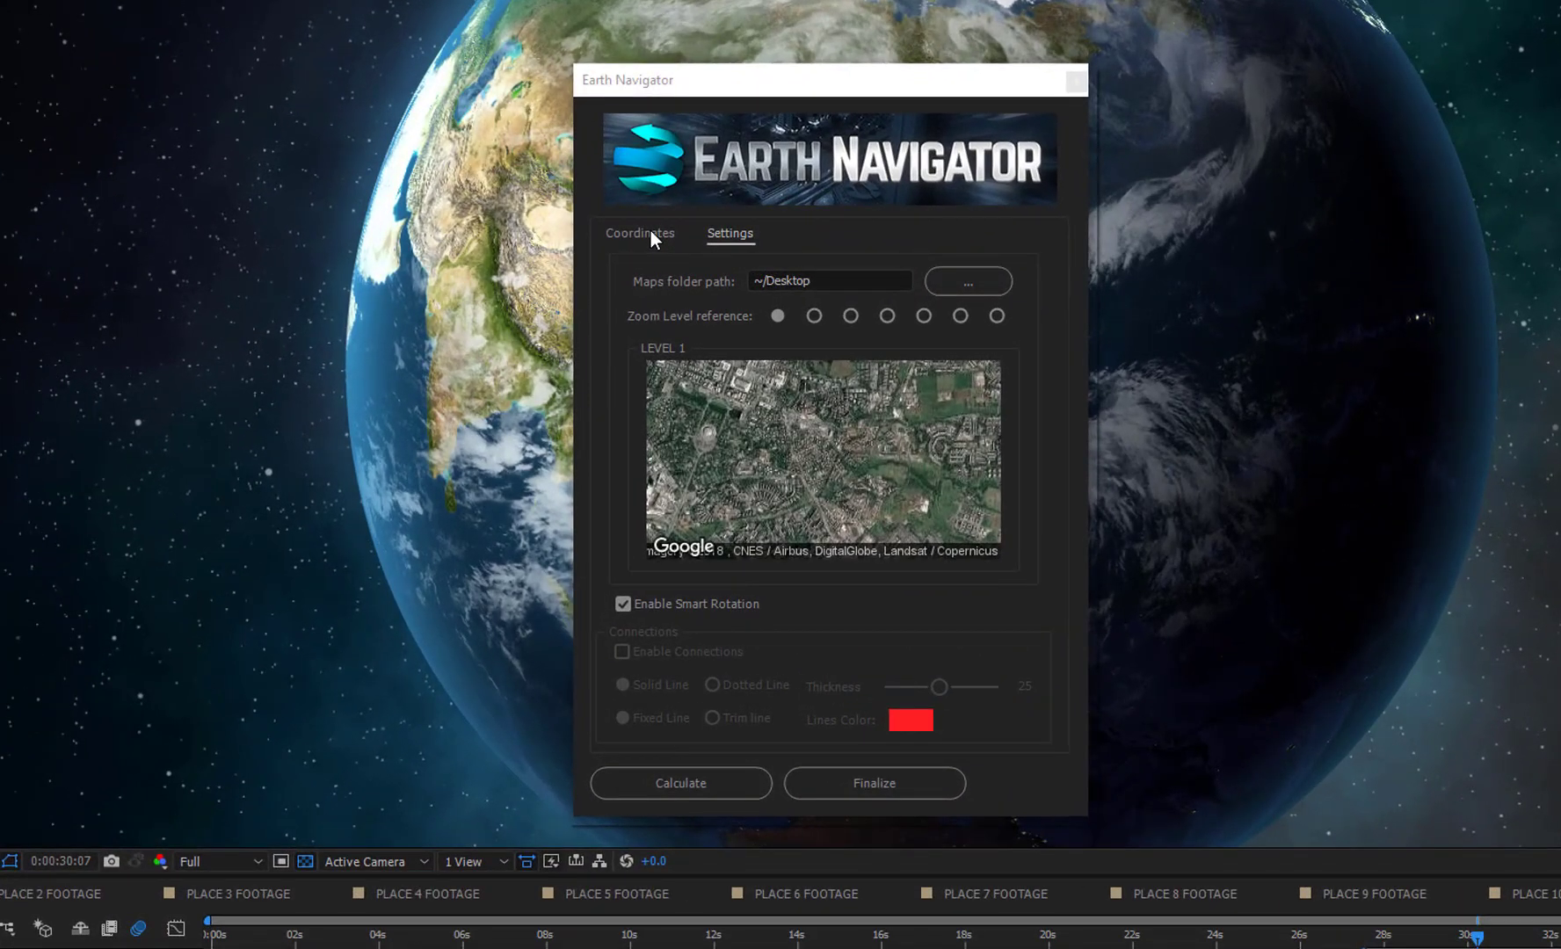
Step: Request a map for Place 1 and compare zoom levels 2 through 6, settling on level 5
left_click(650, 232)
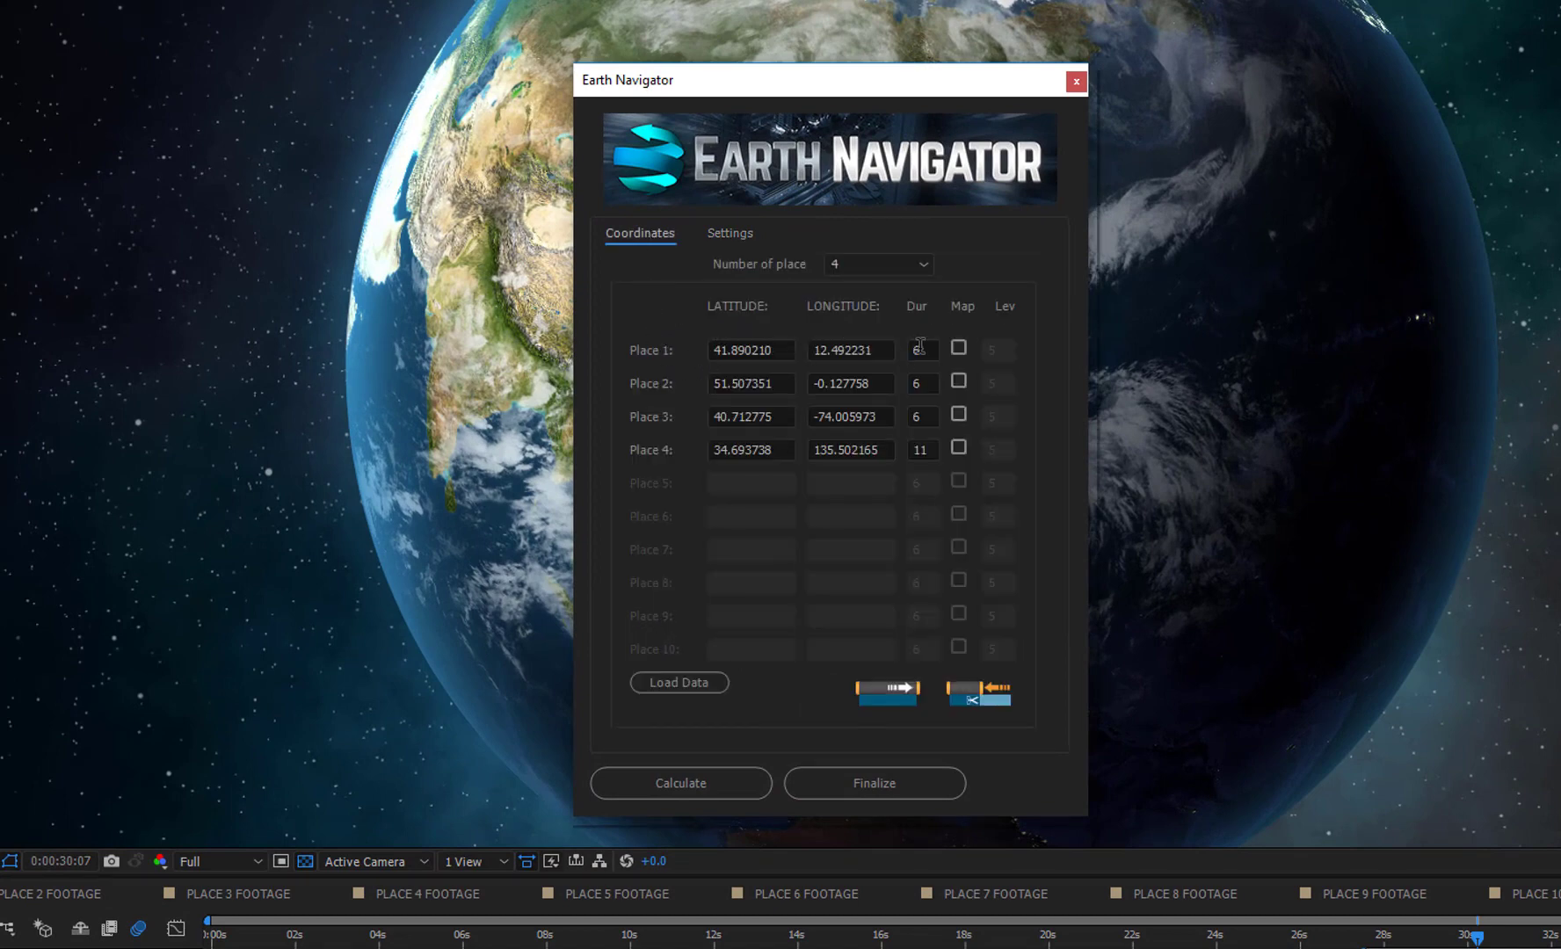
left_click(958, 350)
left_click(743, 235)
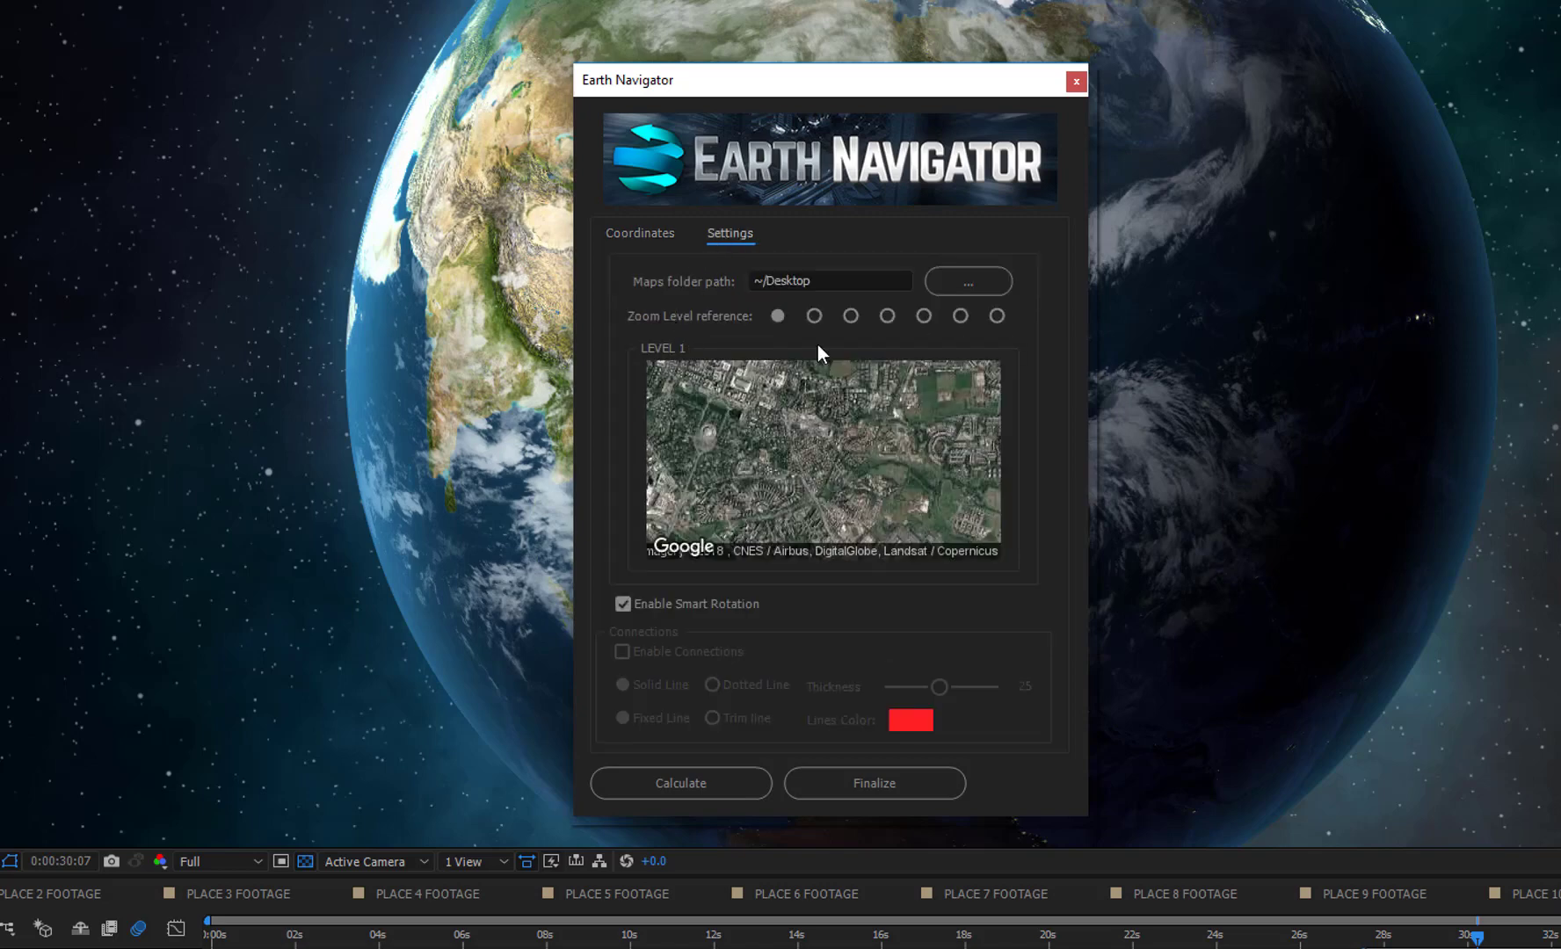
left_click(815, 316)
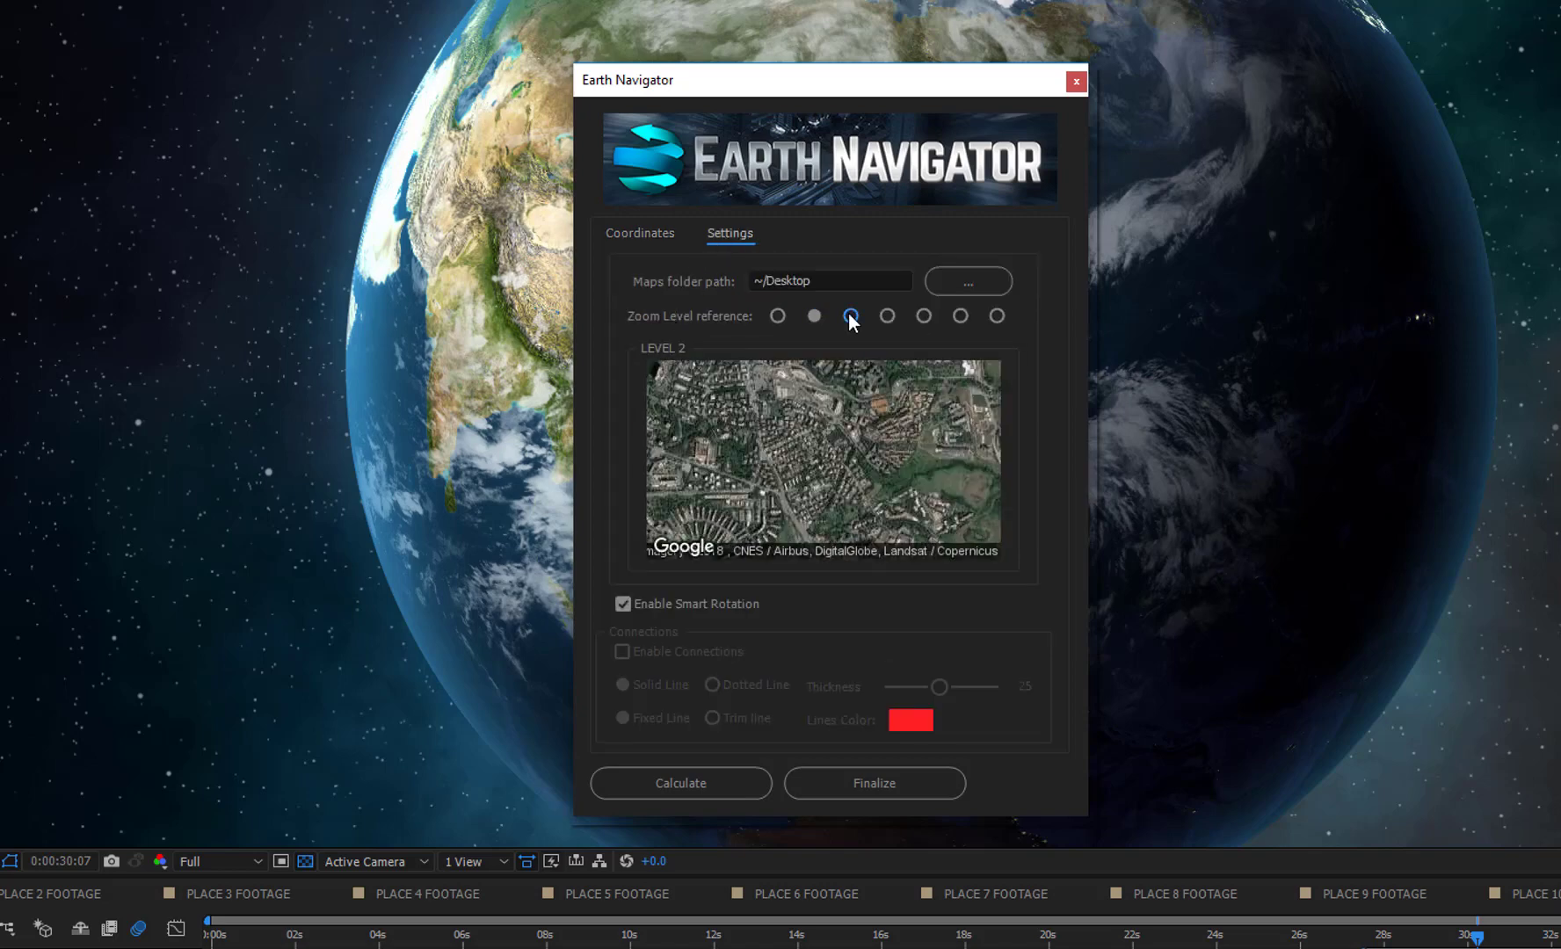
left_click(850, 316)
left_click(888, 316)
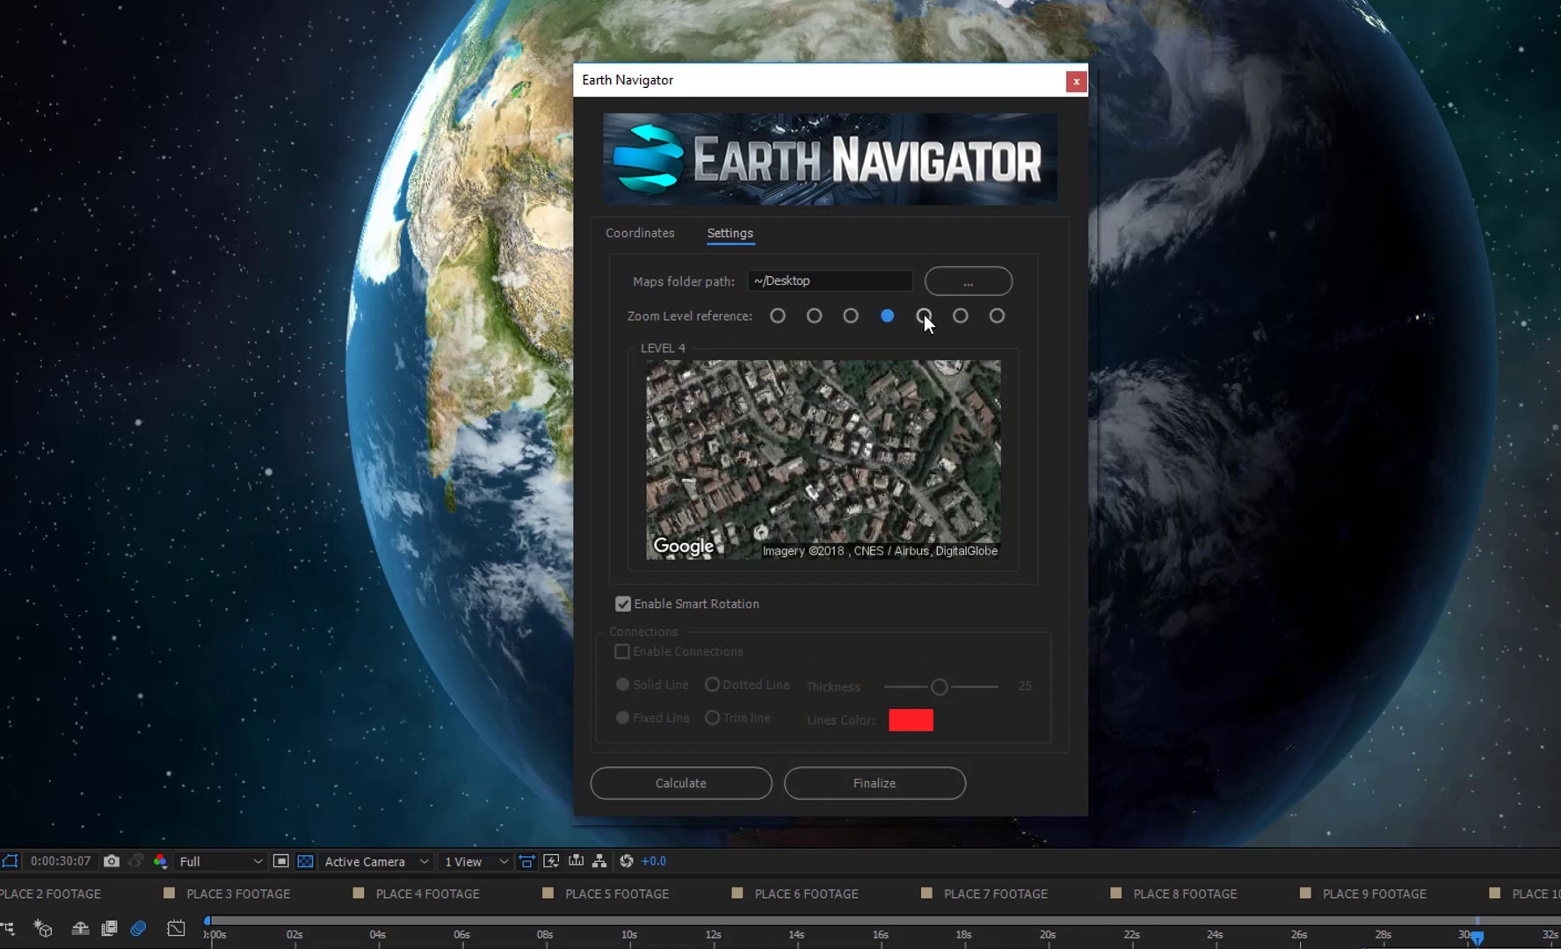
left_click(923, 315)
left_click(957, 316)
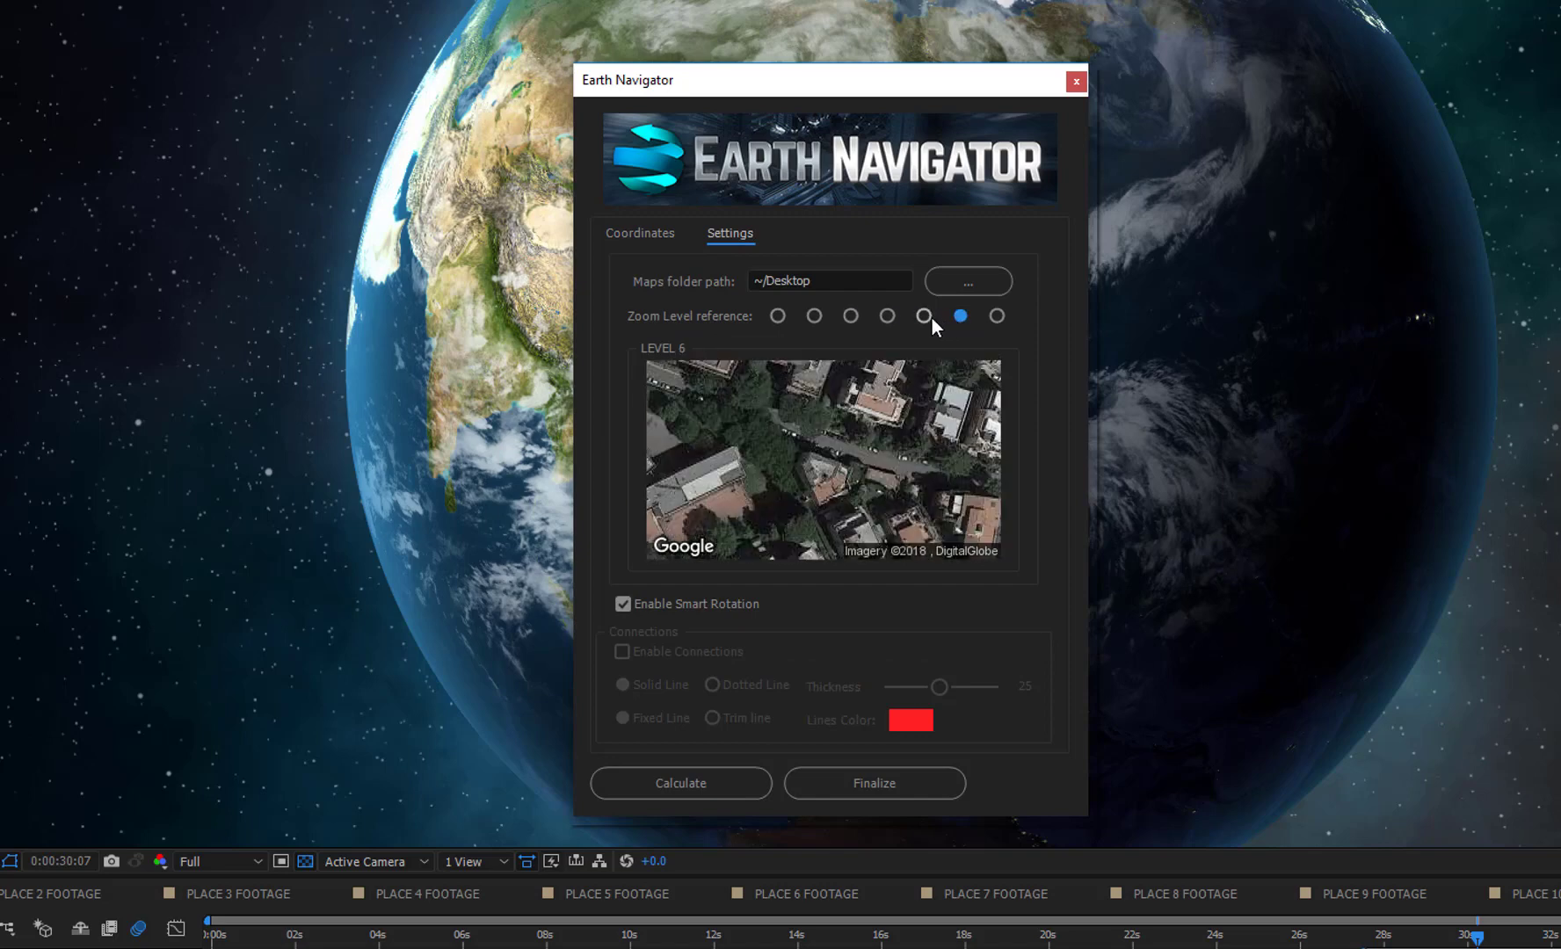
left_click(922, 317)
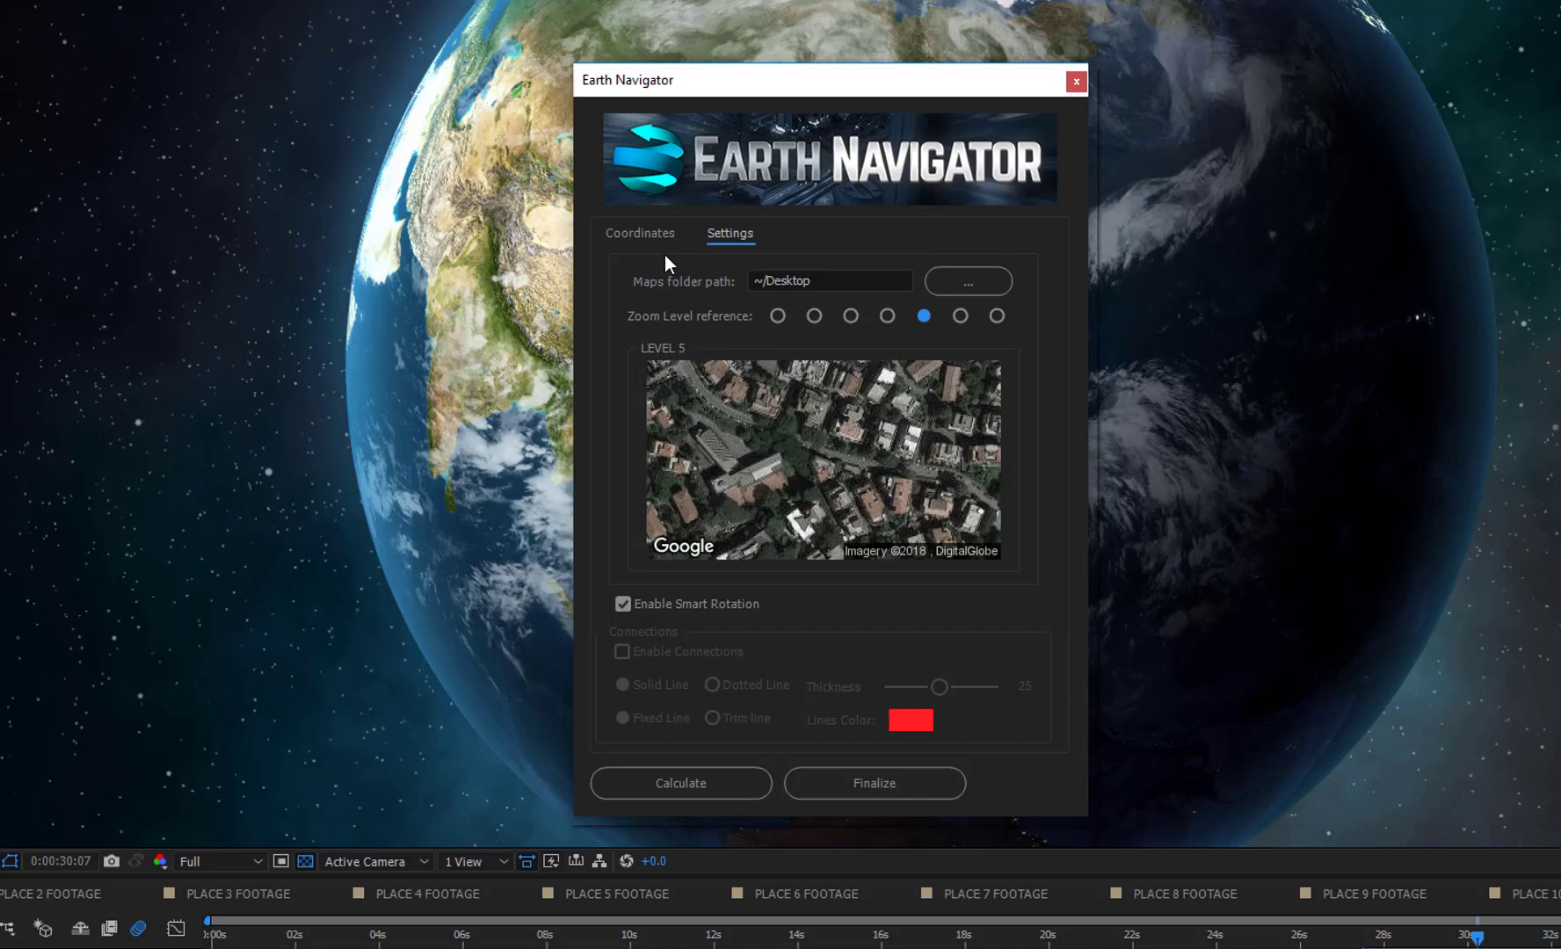
Step: Set Place 1's map zoom level to 5 in the coordinates list
left_click(647, 234)
left_click(1002, 348)
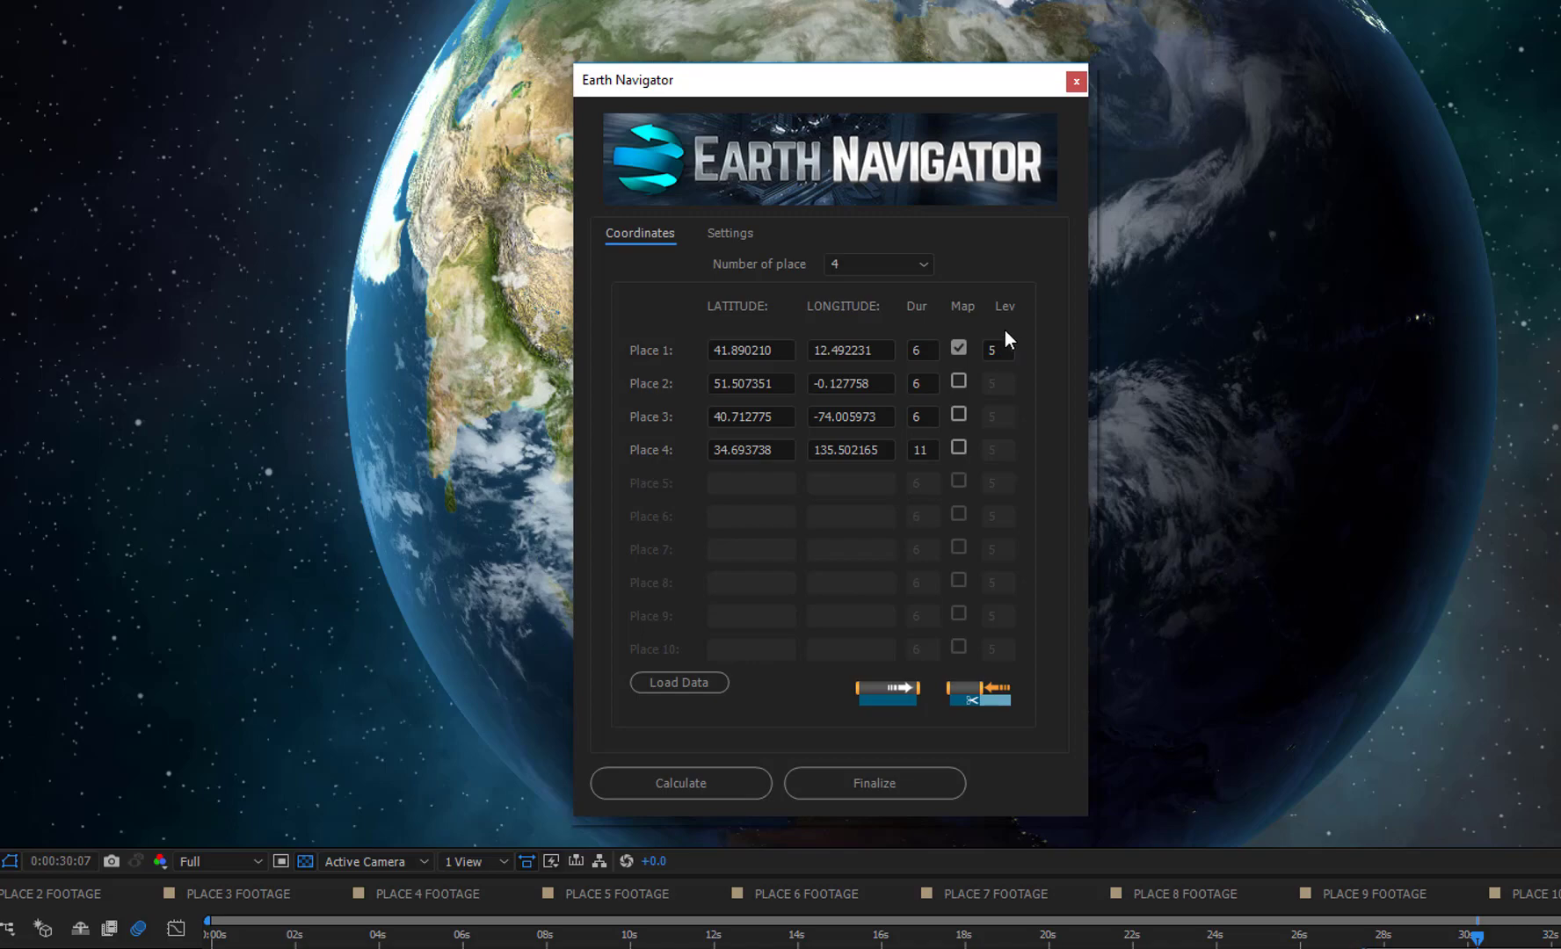
left_click(726, 231)
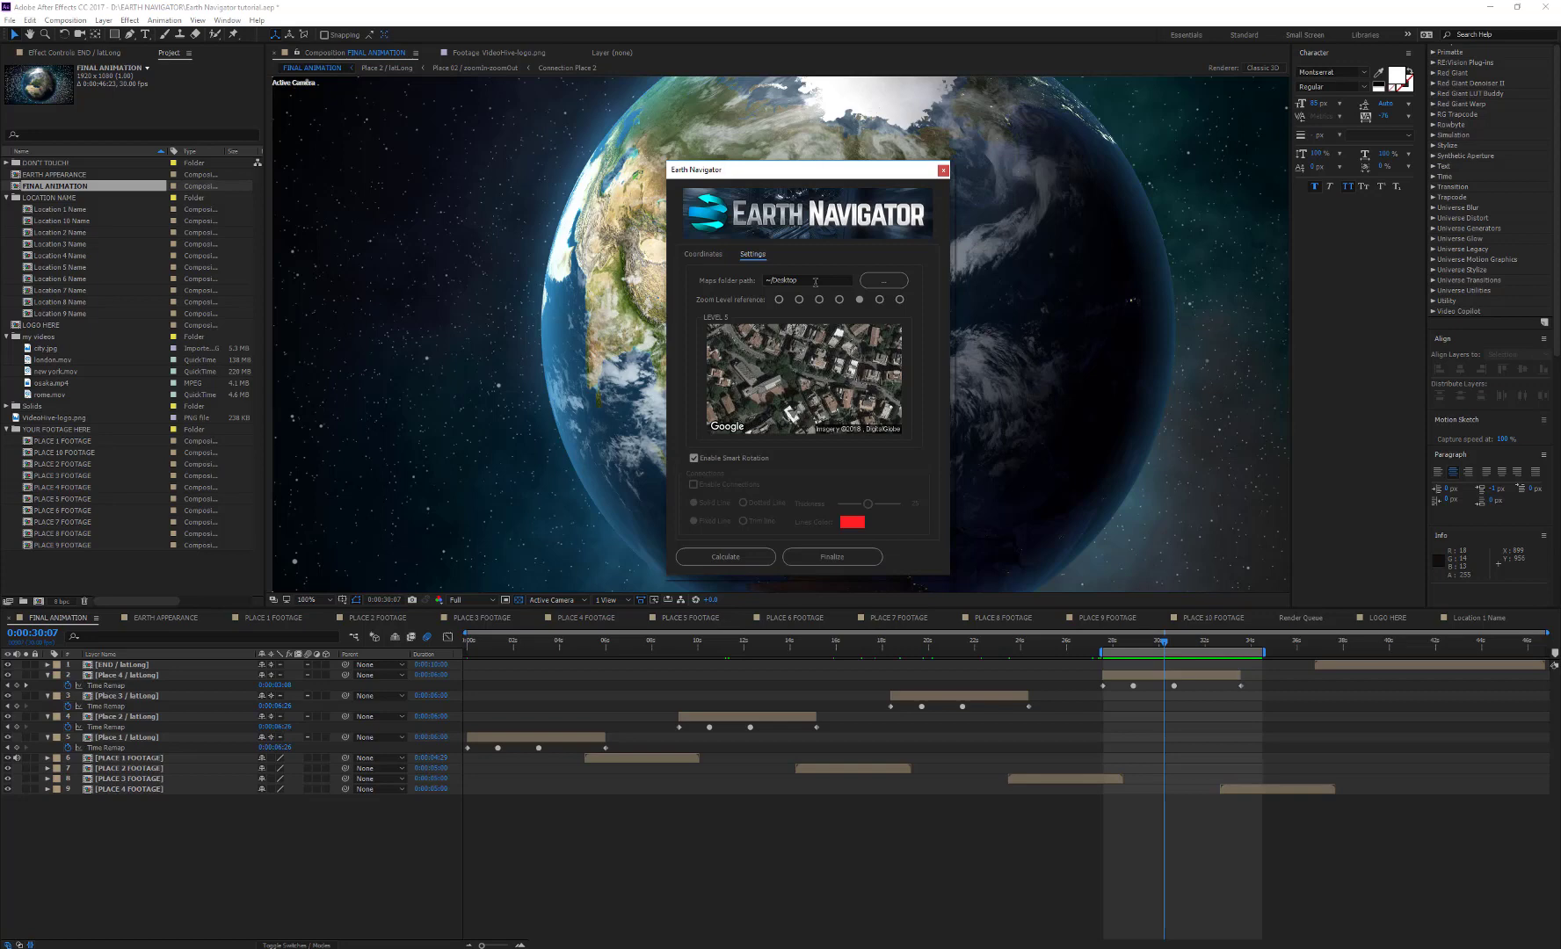
Step: Create a new Desktop folder named 'my maps' from the Maps folder path chooser
left_click(883, 282)
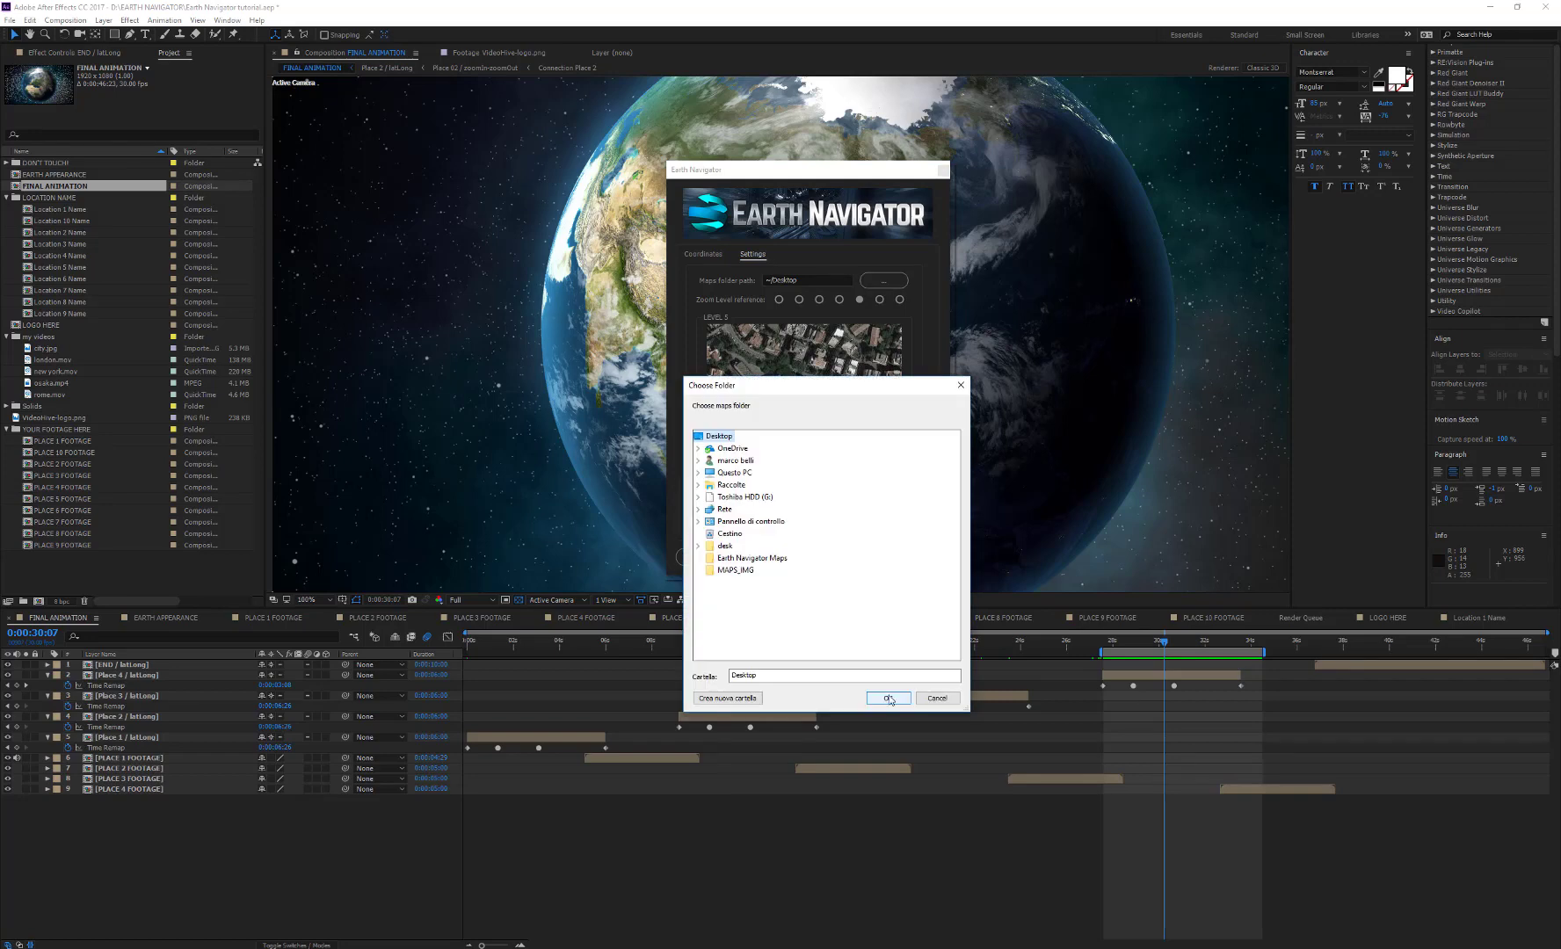
left_click(723, 700)
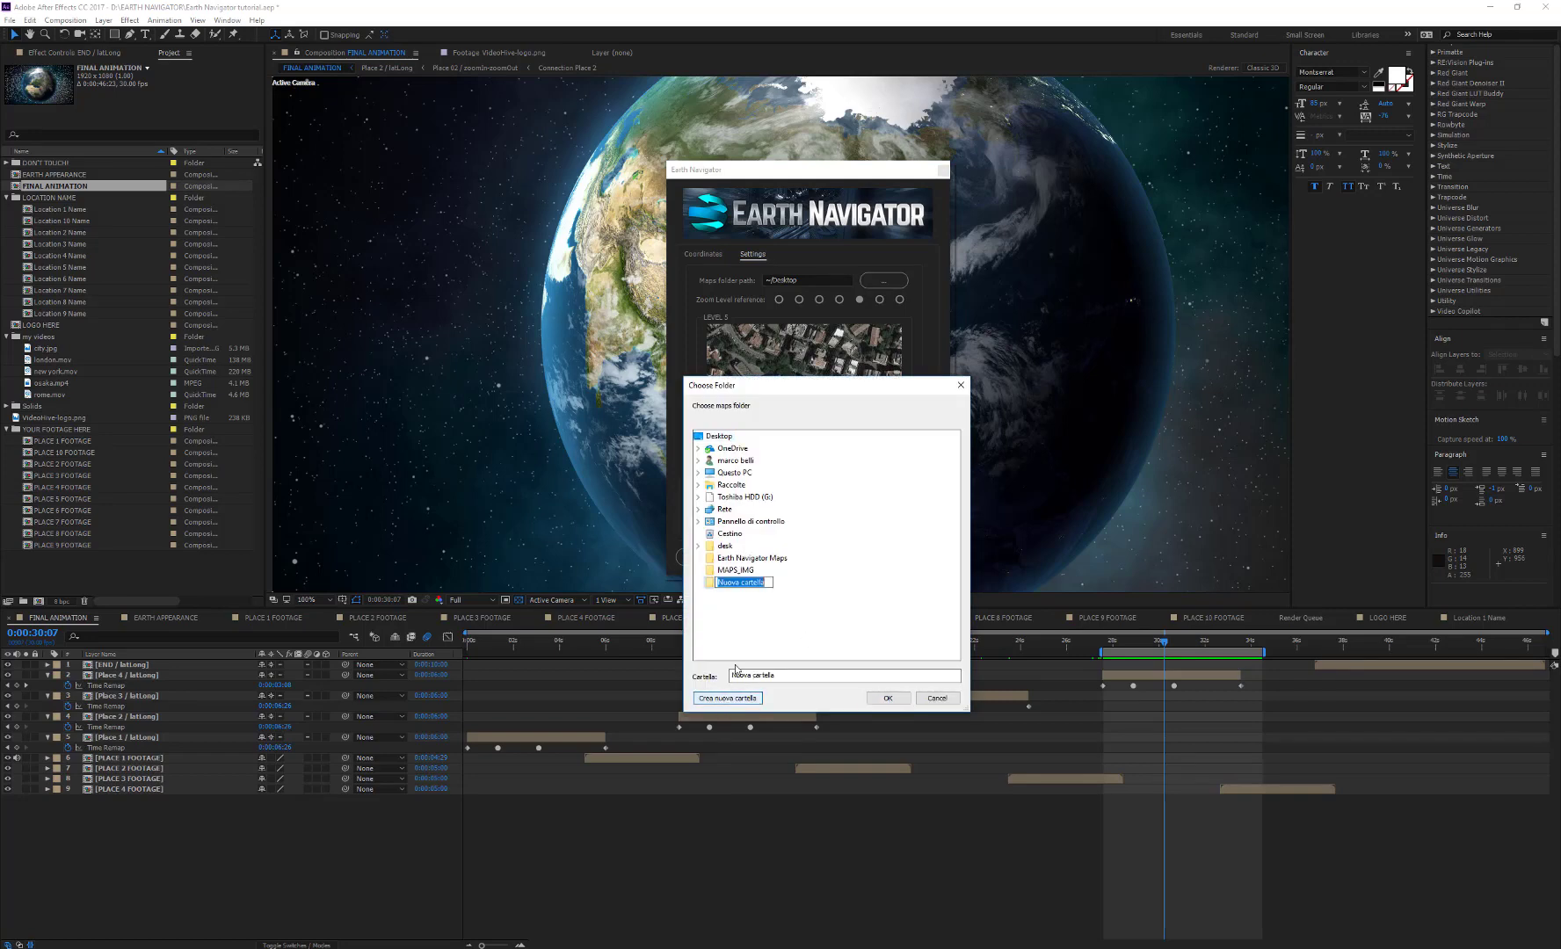
type("my maps")
key("Return")
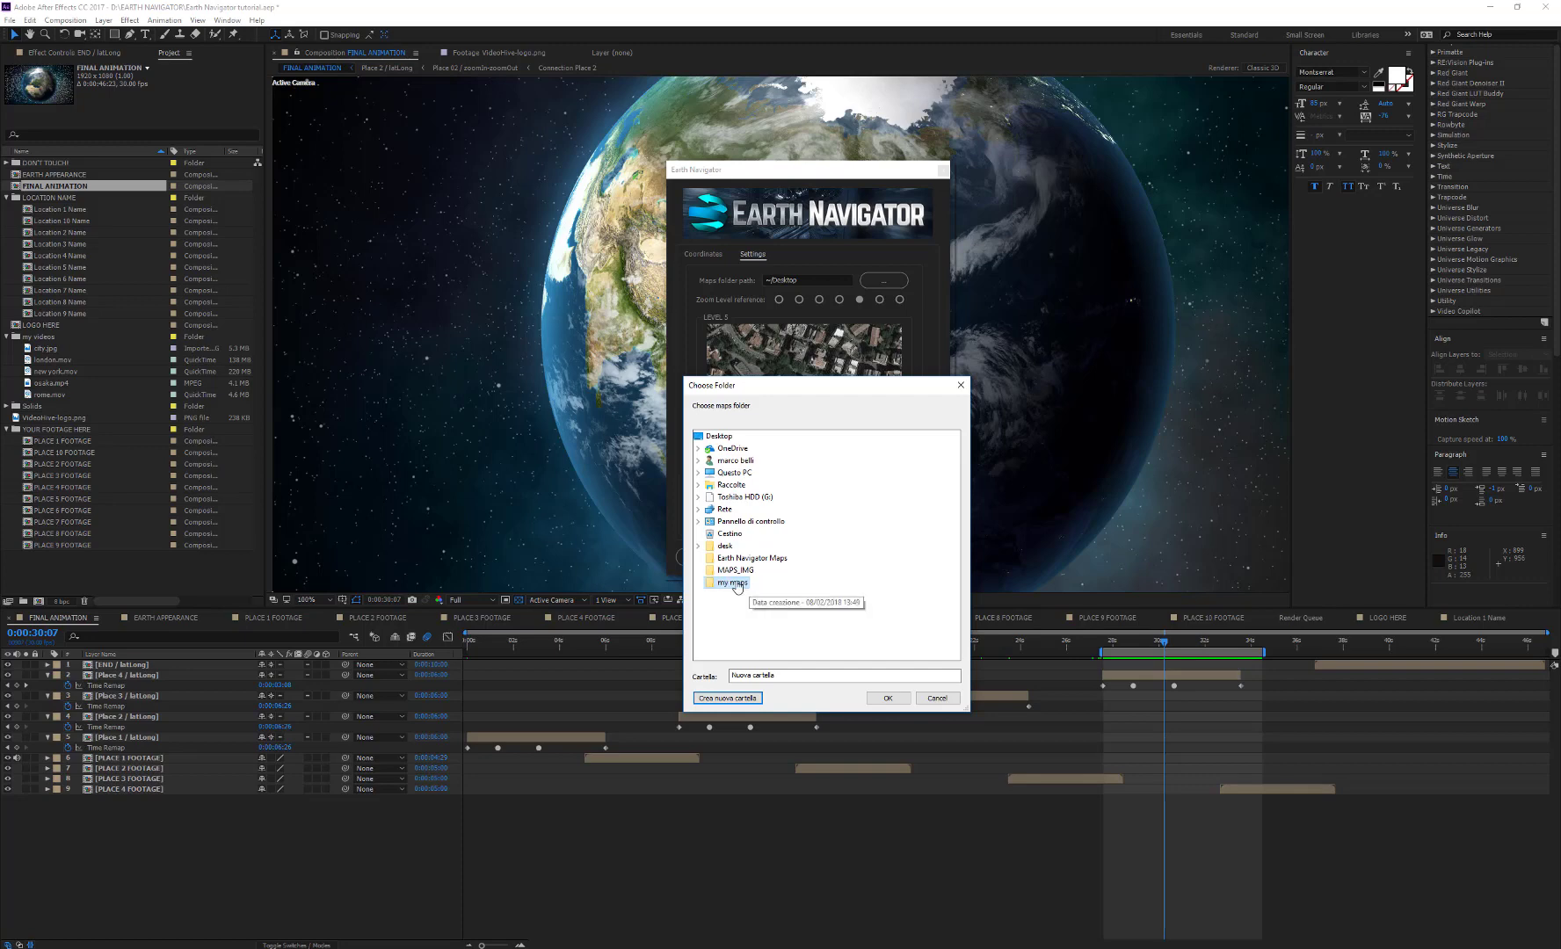
Step: Use 'my maps' as the maps folder, recalculate with Place 1's map on, and open PLACE 1 FOOTAGE
left_click(887, 698)
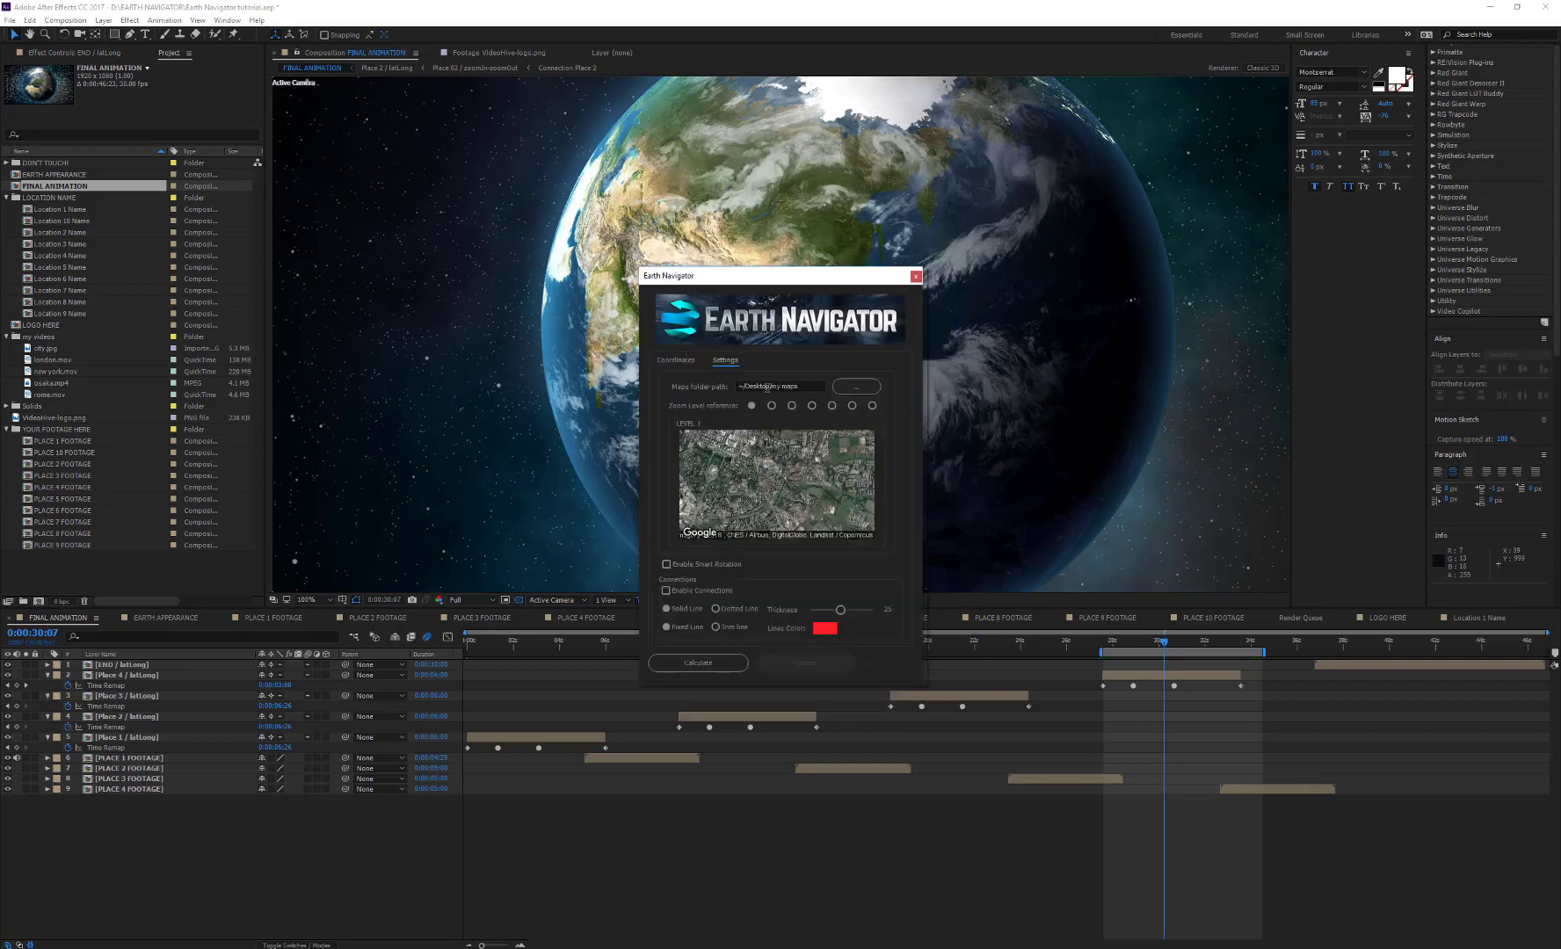
left_click(674, 361)
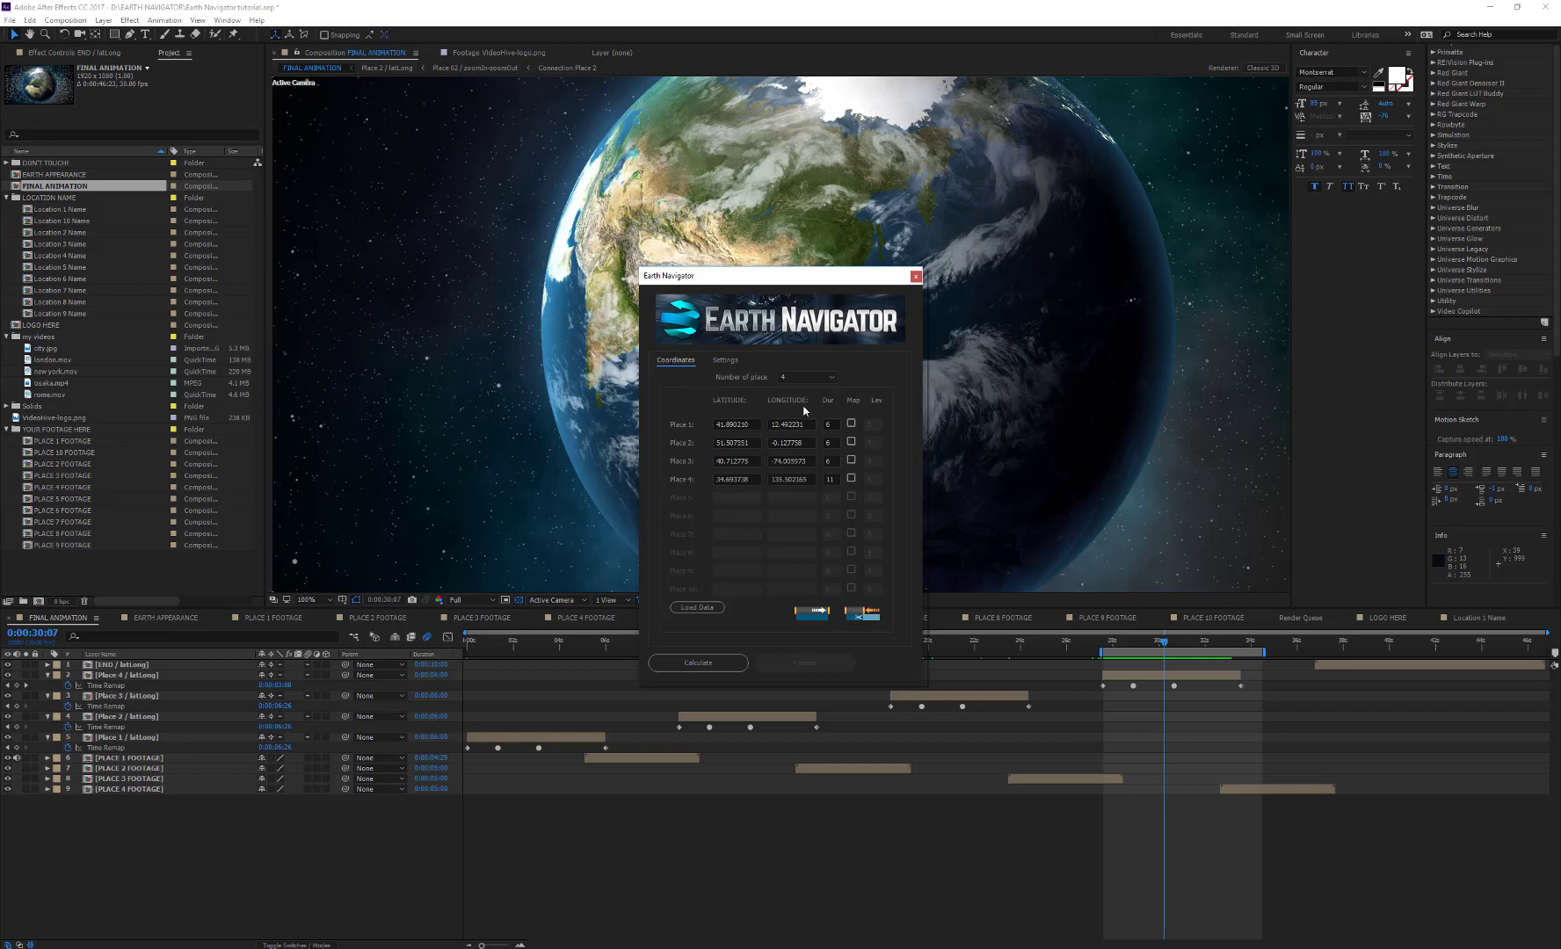
left_click(851, 424)
left_click(696, 662)
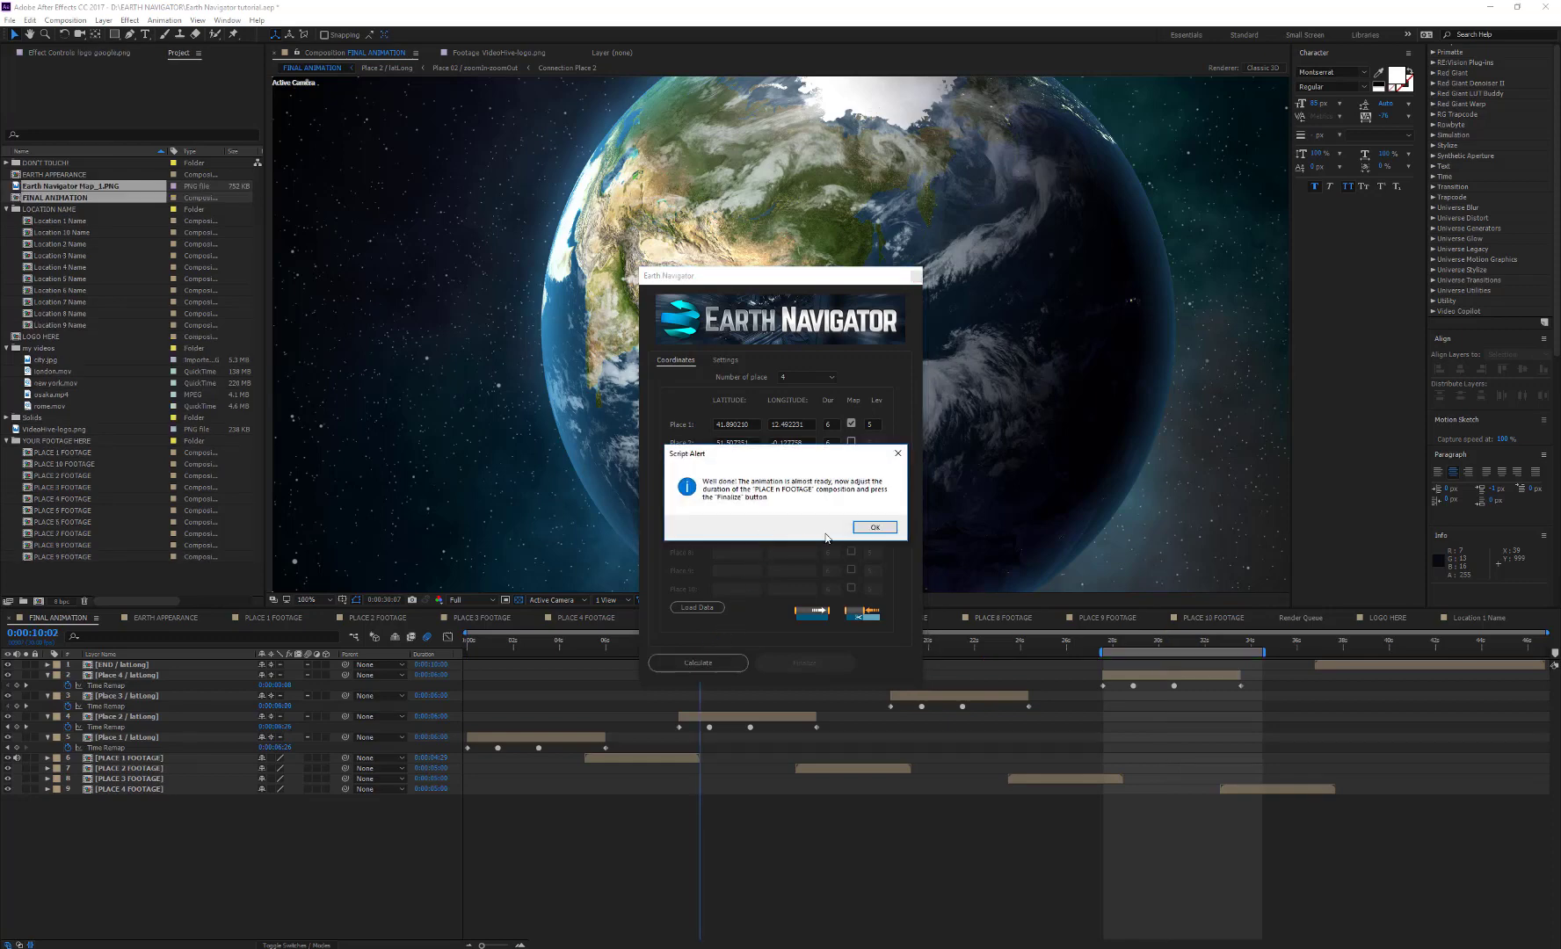
left_click(870, 530)
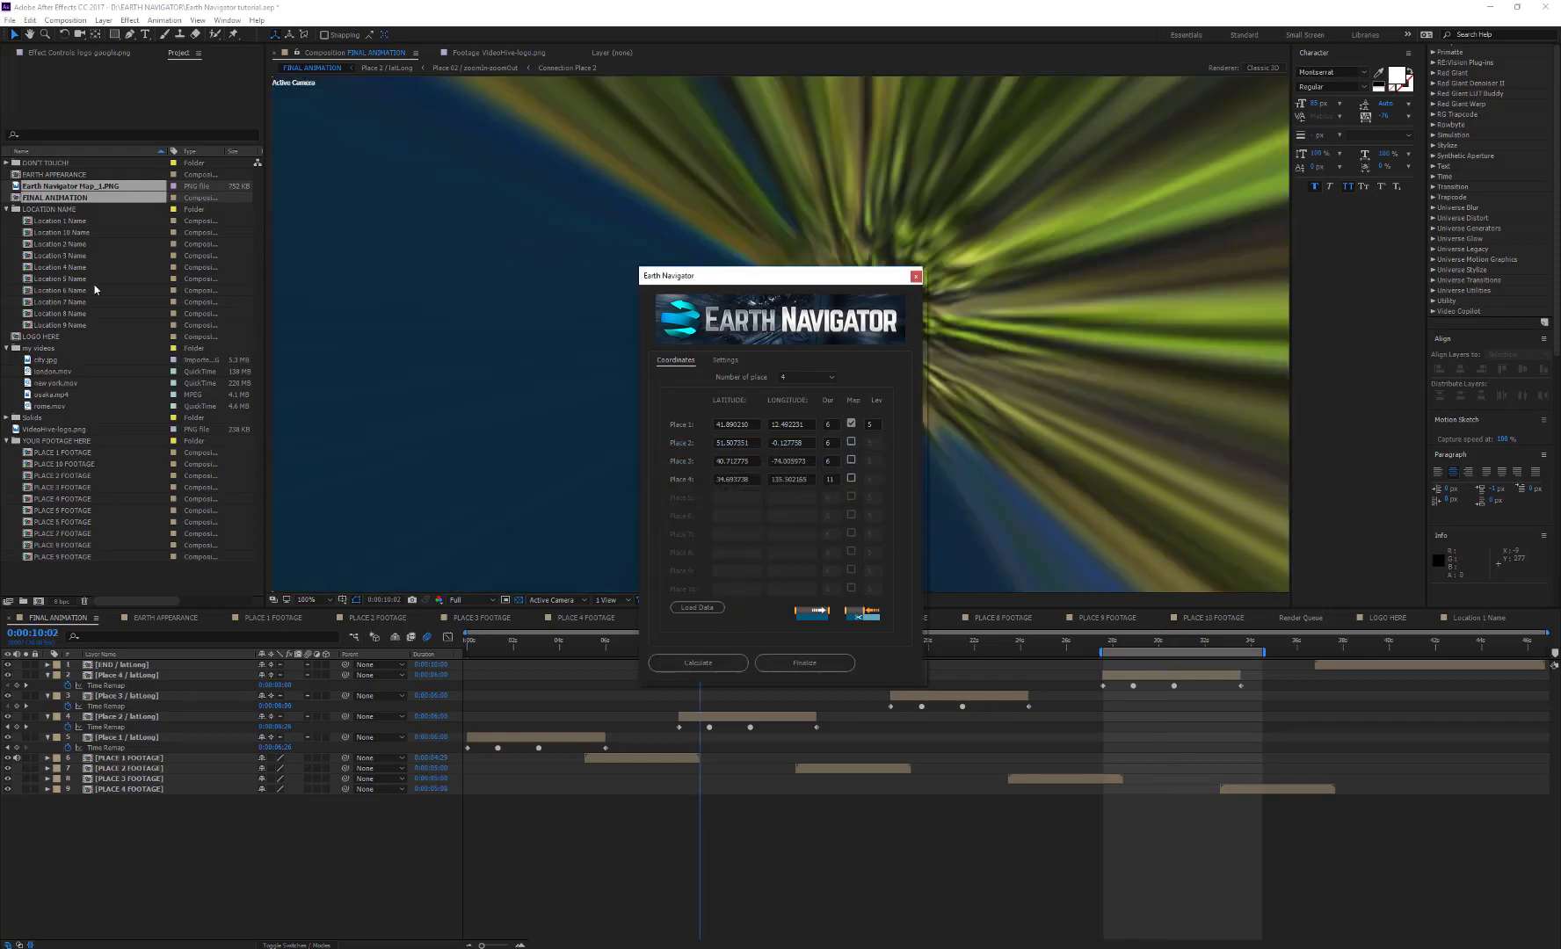
double_click(58, 453)
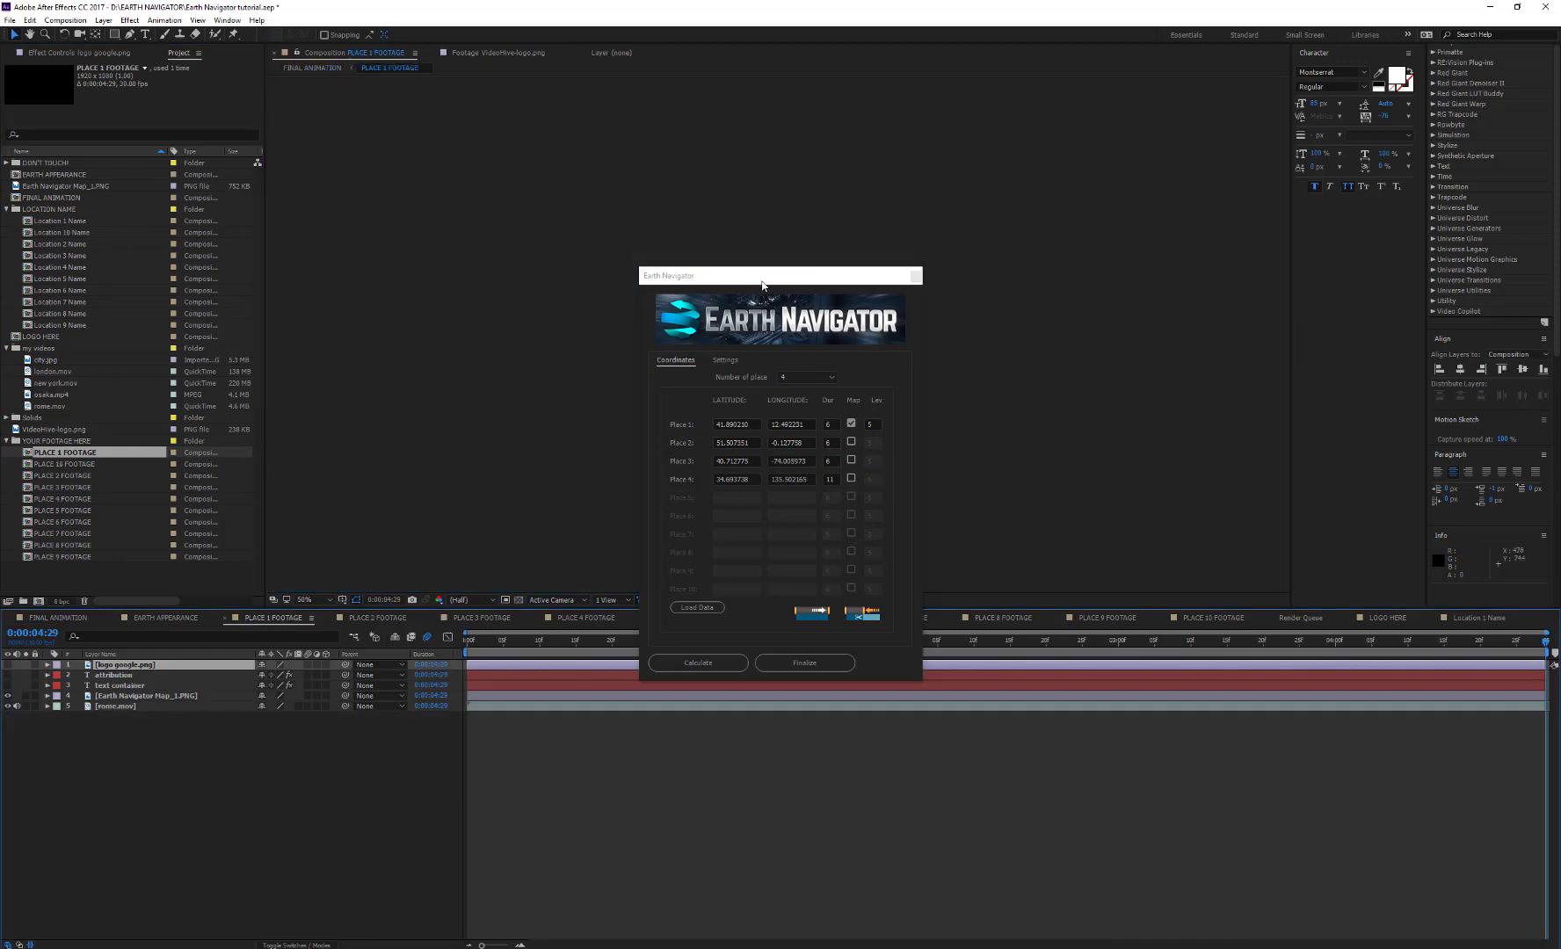
Step: Preview the Rome footage and reveal the Earth Navigator Map_1.PNG layer's Scale property
left_click_drag(764, 277, 1148, 311)
left_click(485, 650)
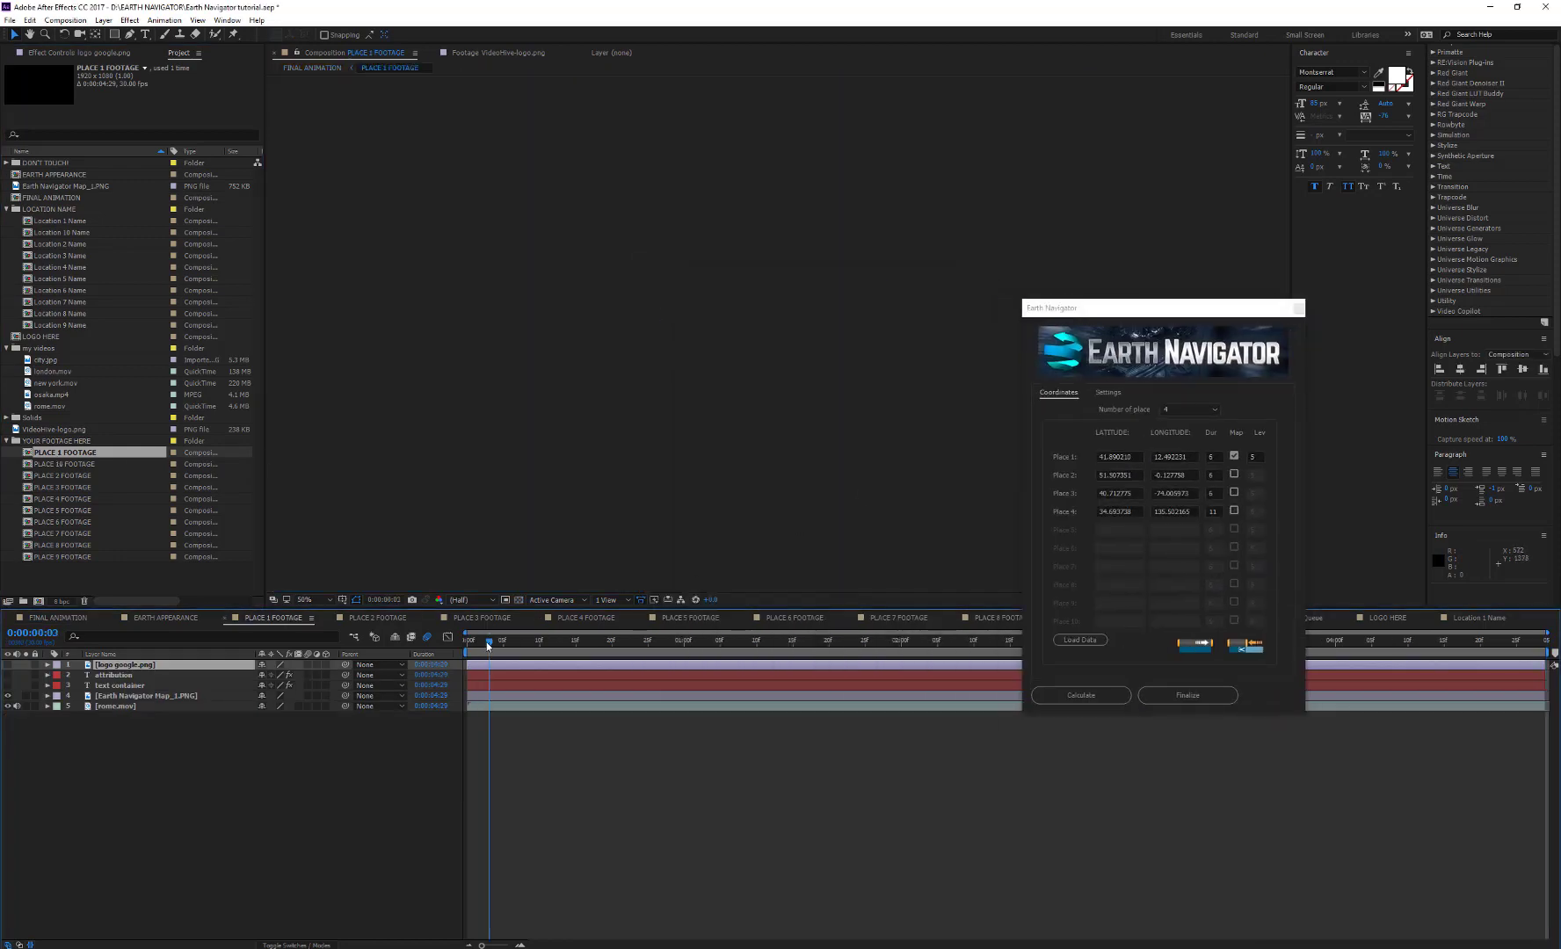
key("space")
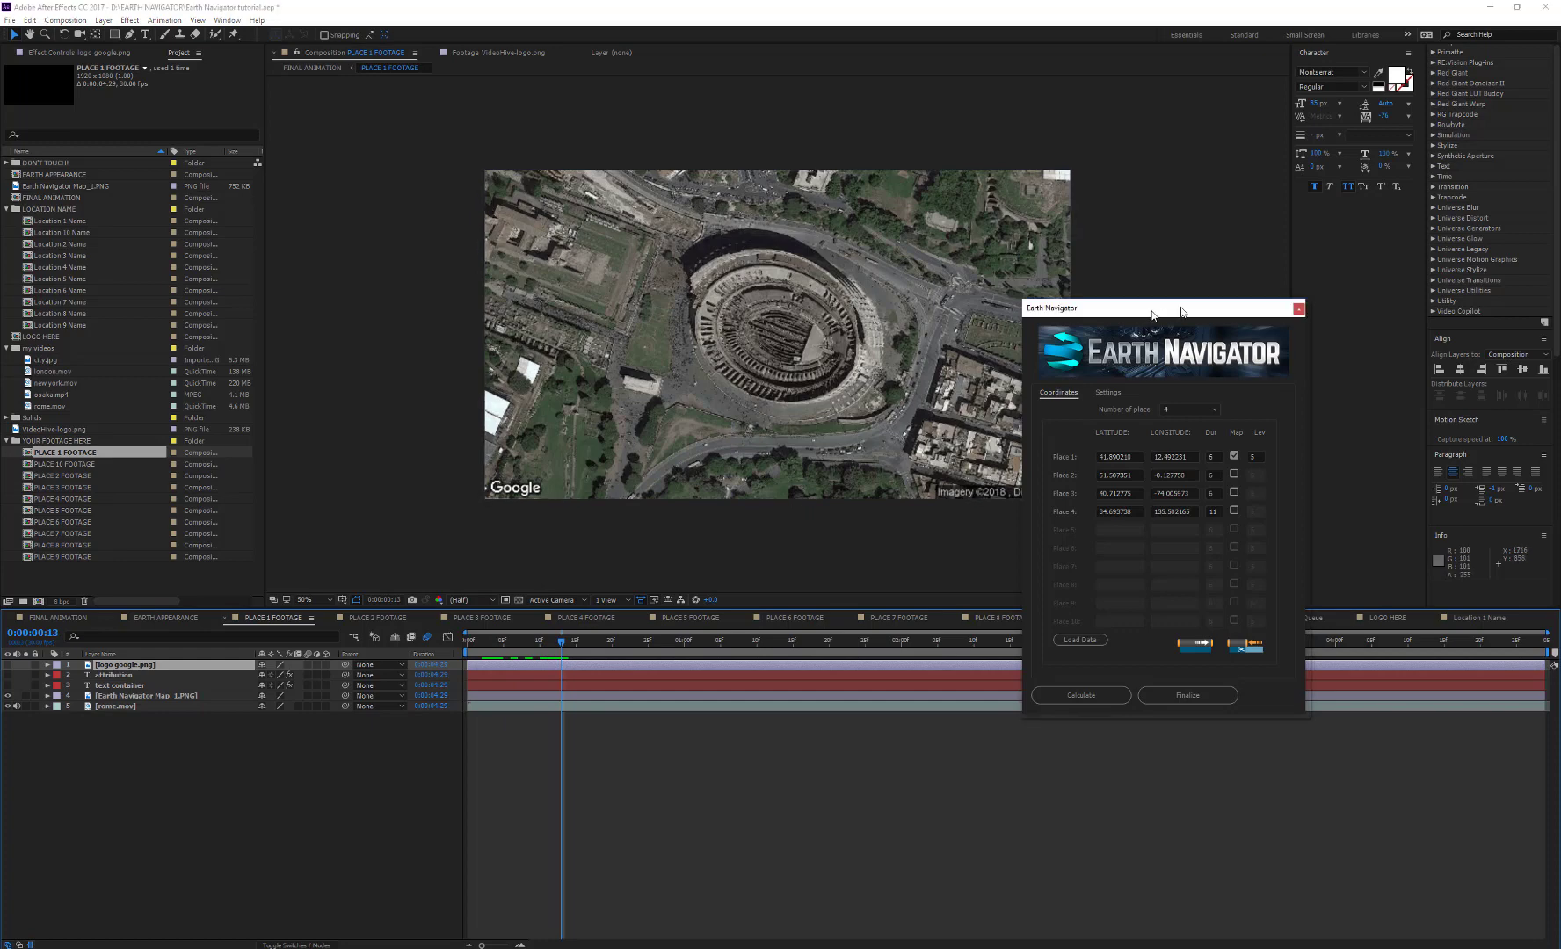
left_click_drag(1144, 310, 1229, 296)
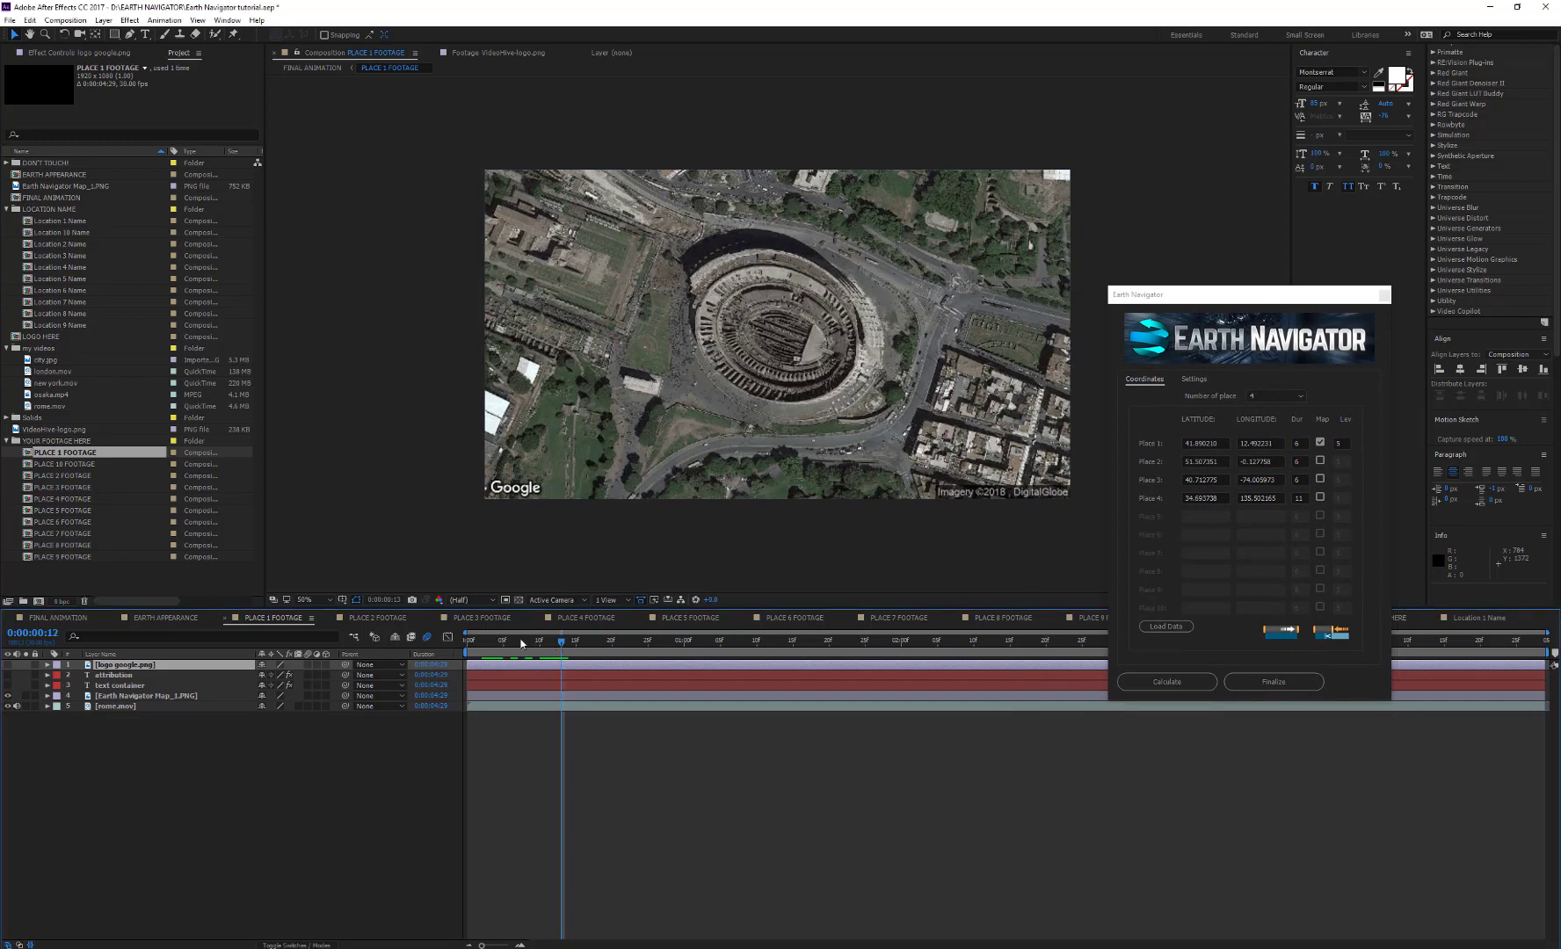
mouse_move(561, 641)
left_mouse_down()
mouse_move(465, 640)
mouse_move(1149, 646)
mouse_move(554, 660)
left_mouse_up()
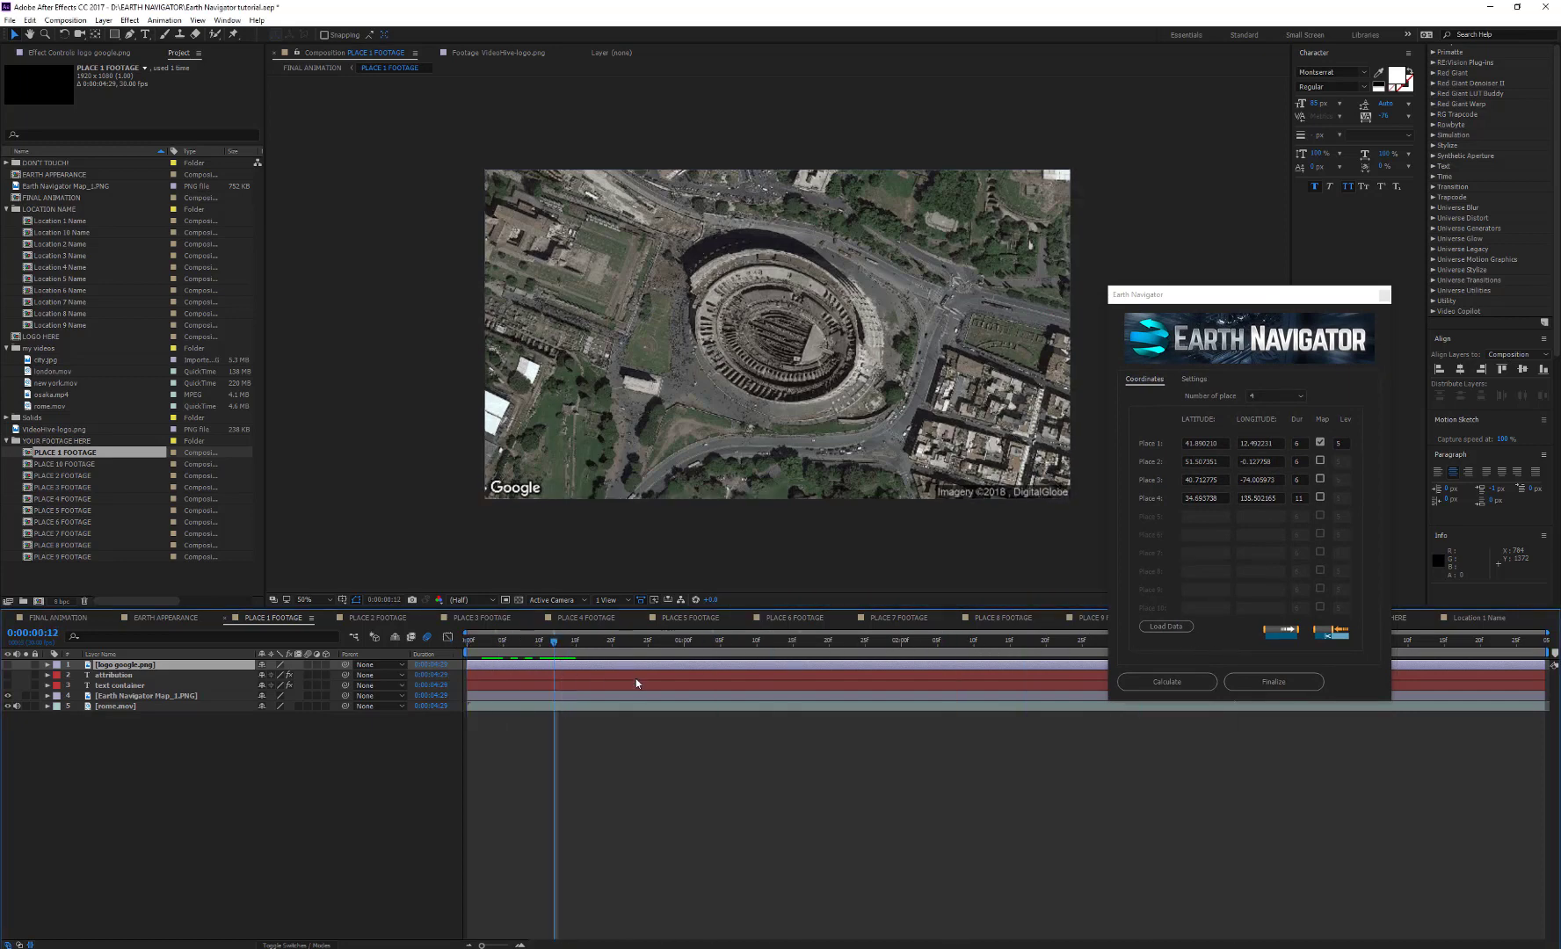
left_click(143, 696)
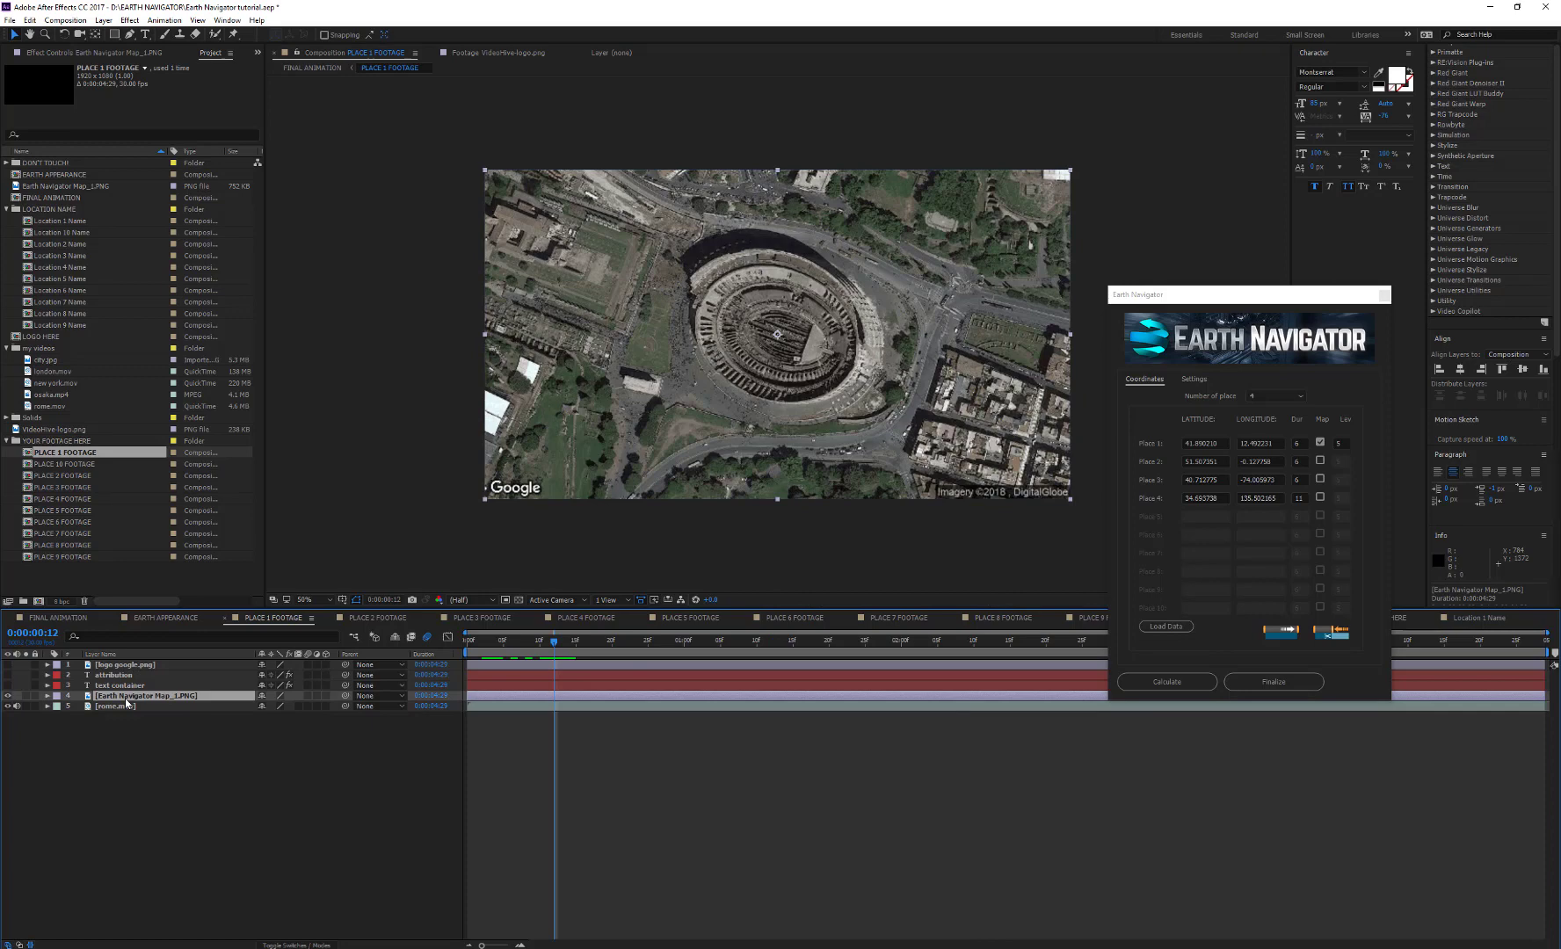
key("s")
left_click(459, 641)
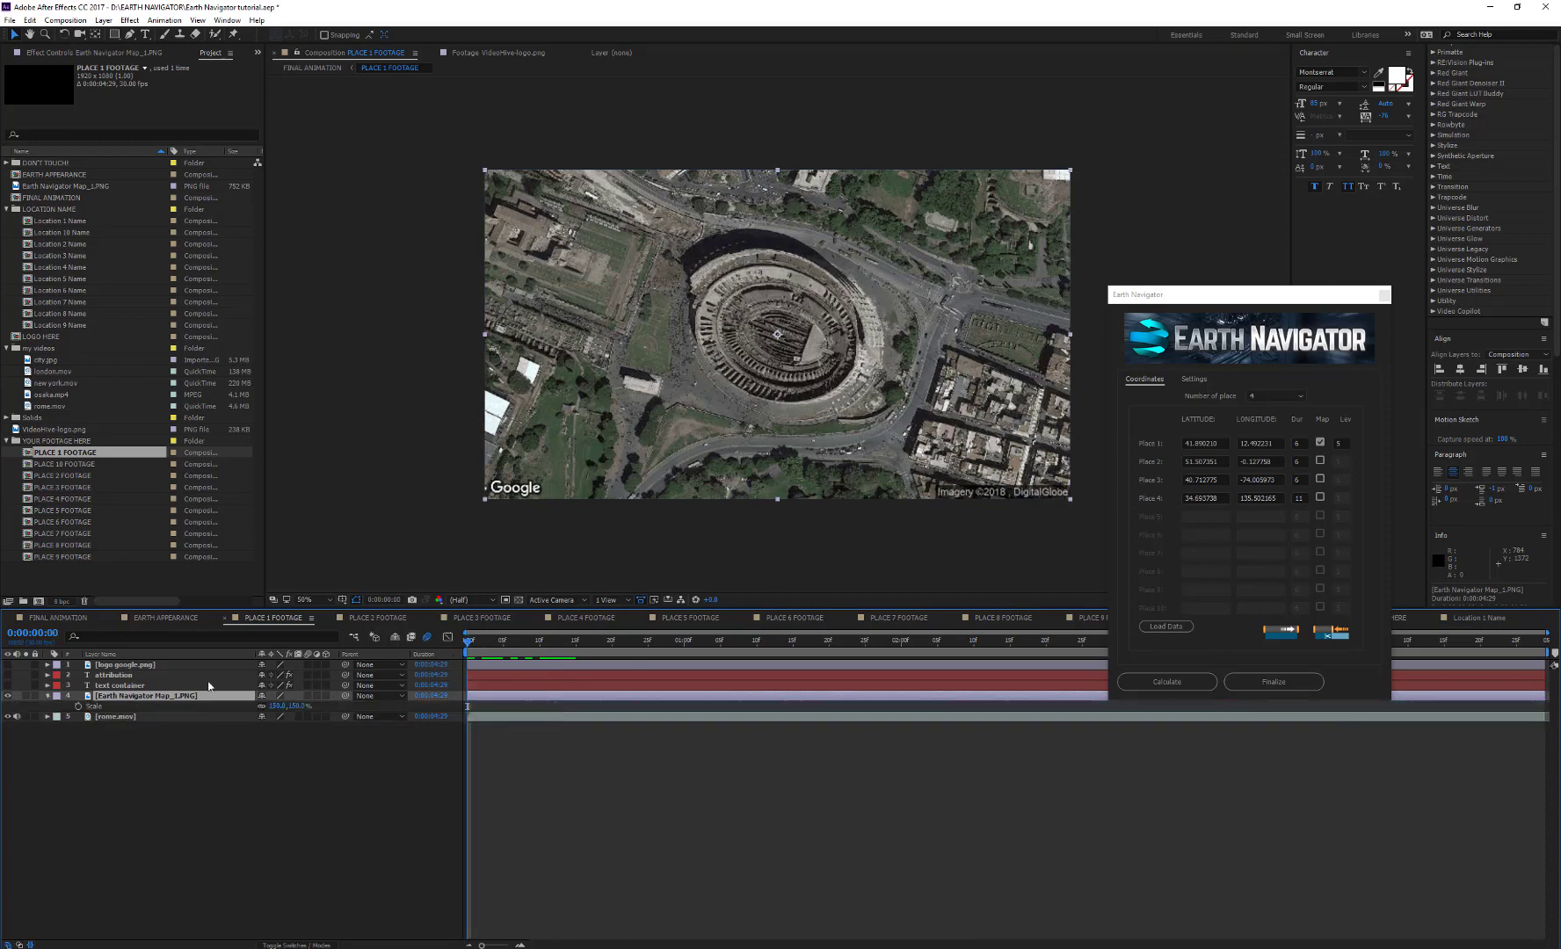
key("space")
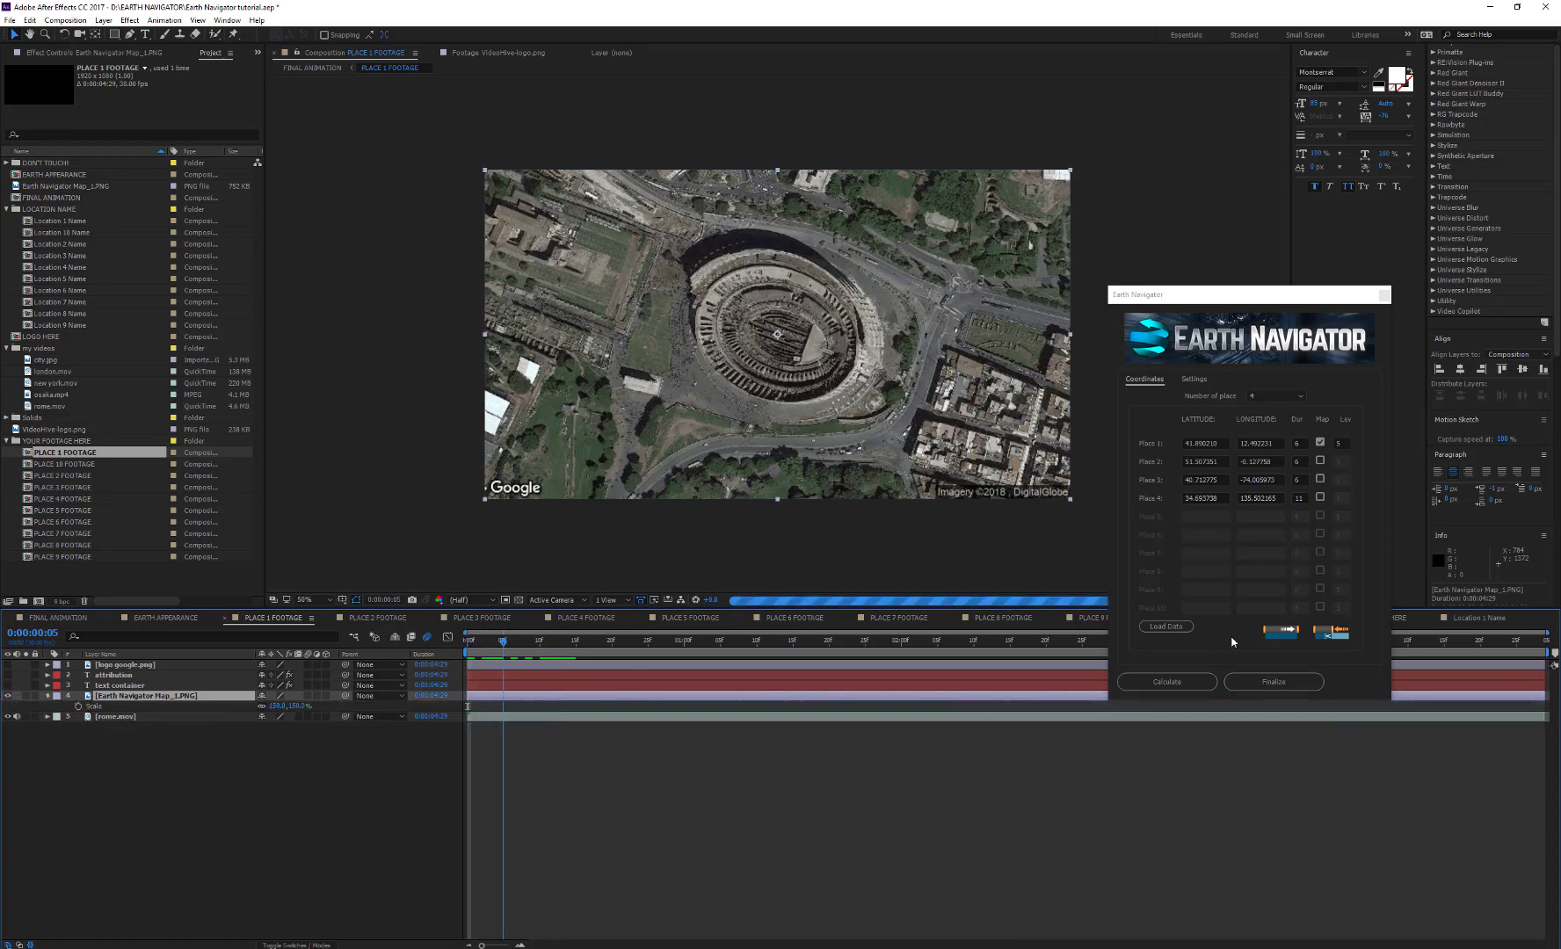
key("space")
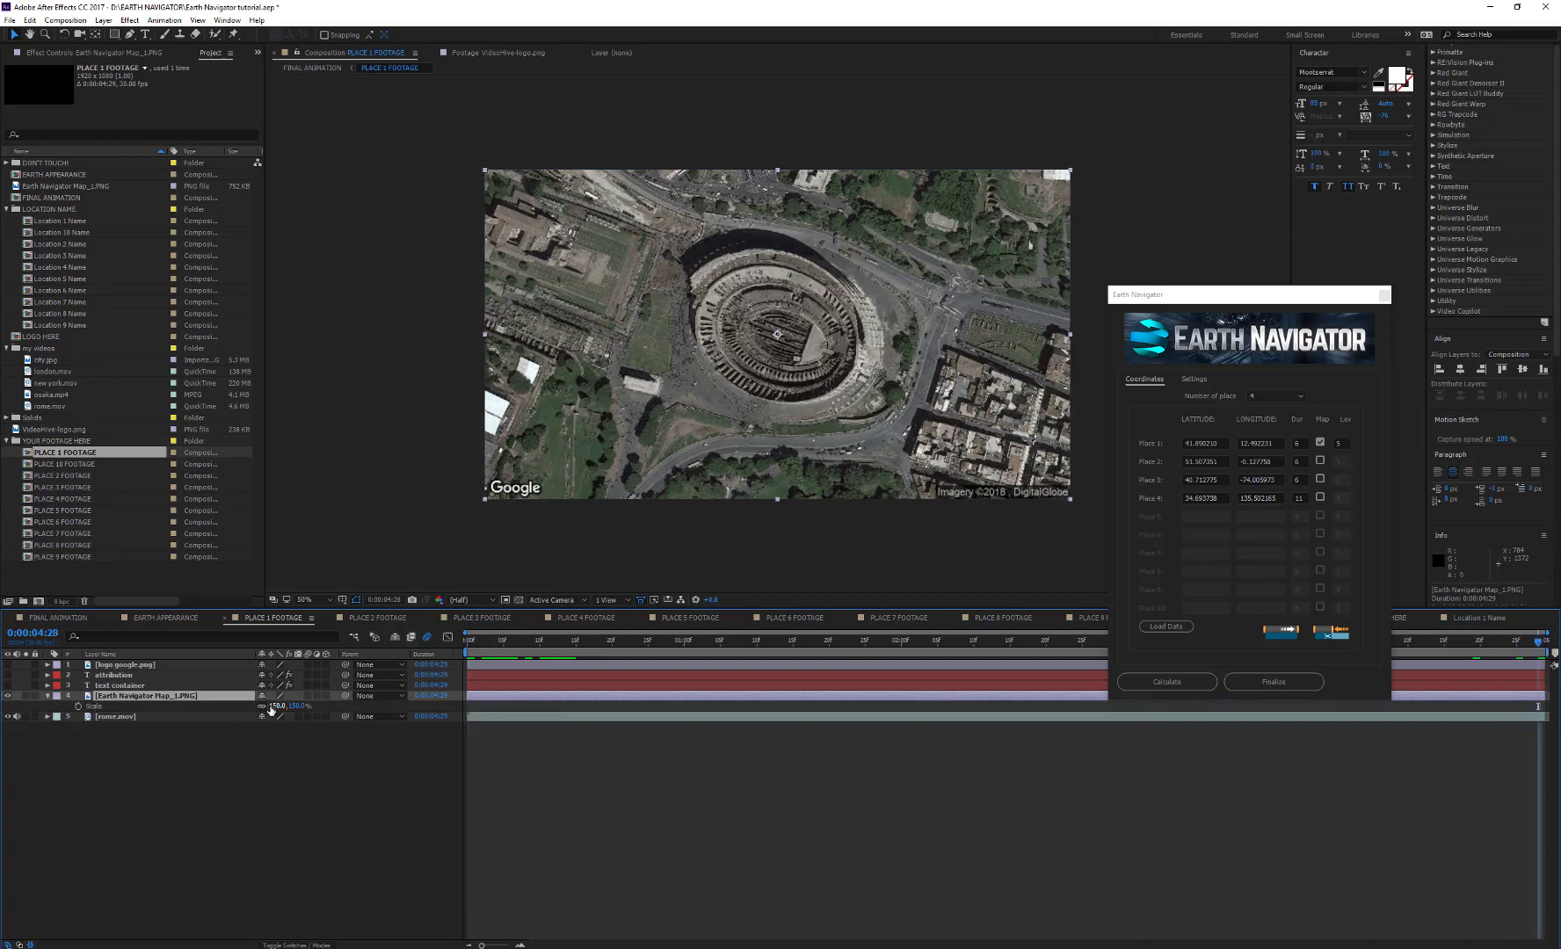
Step: Scale the map up to about 156% and set the preview resolution to Full
left_click_drag(267, 704, 274, 704)
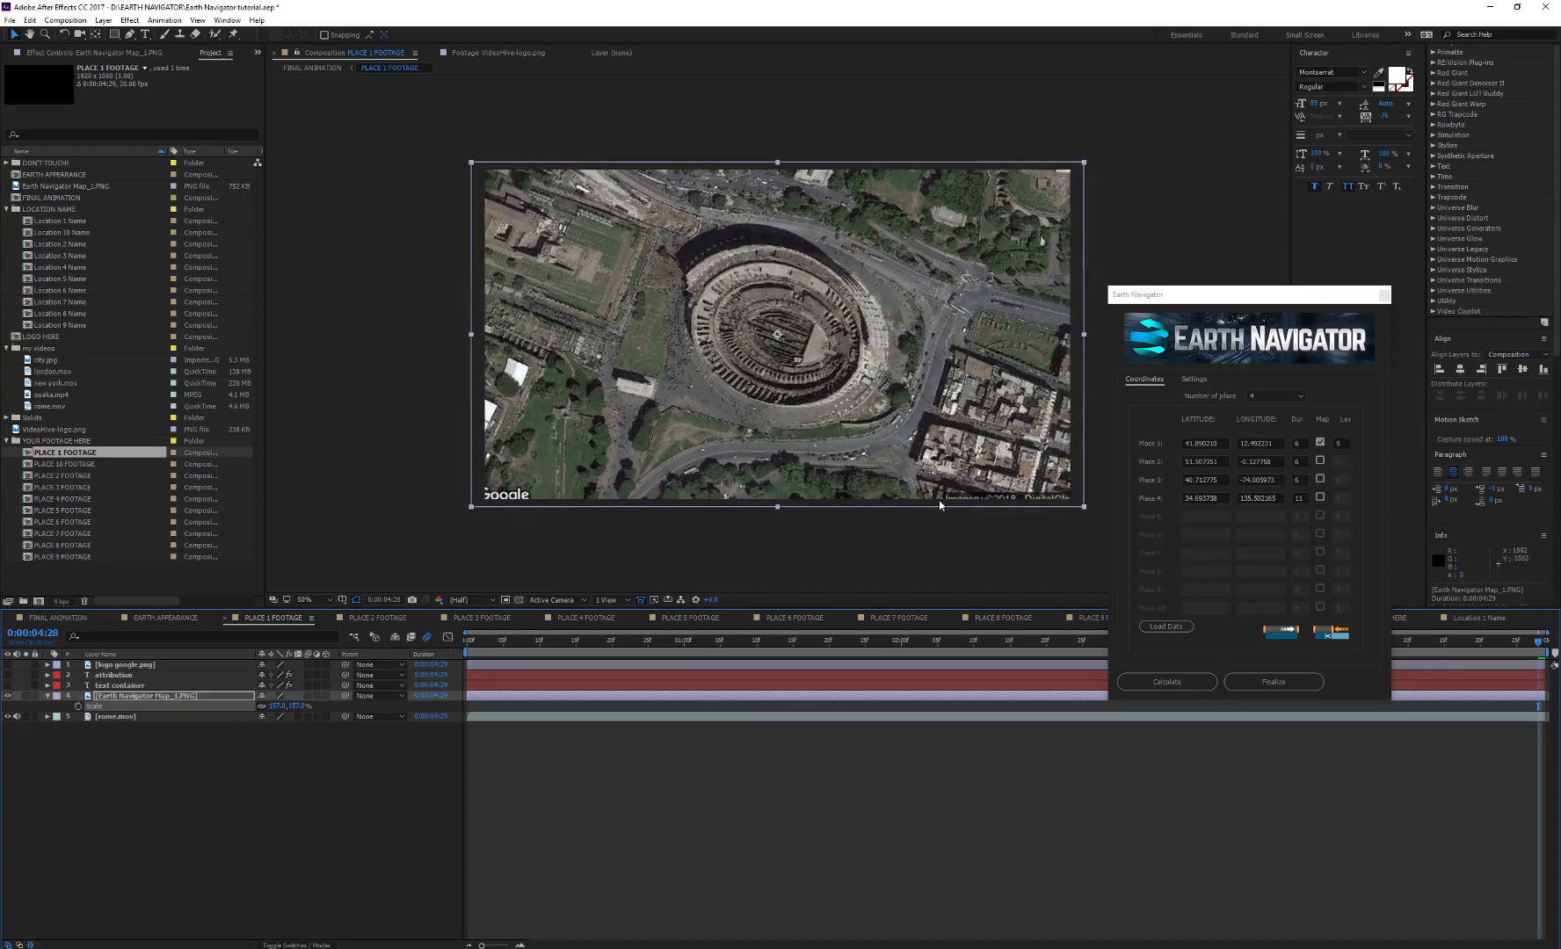
left_click(477, 605)
left_click(466, 631)
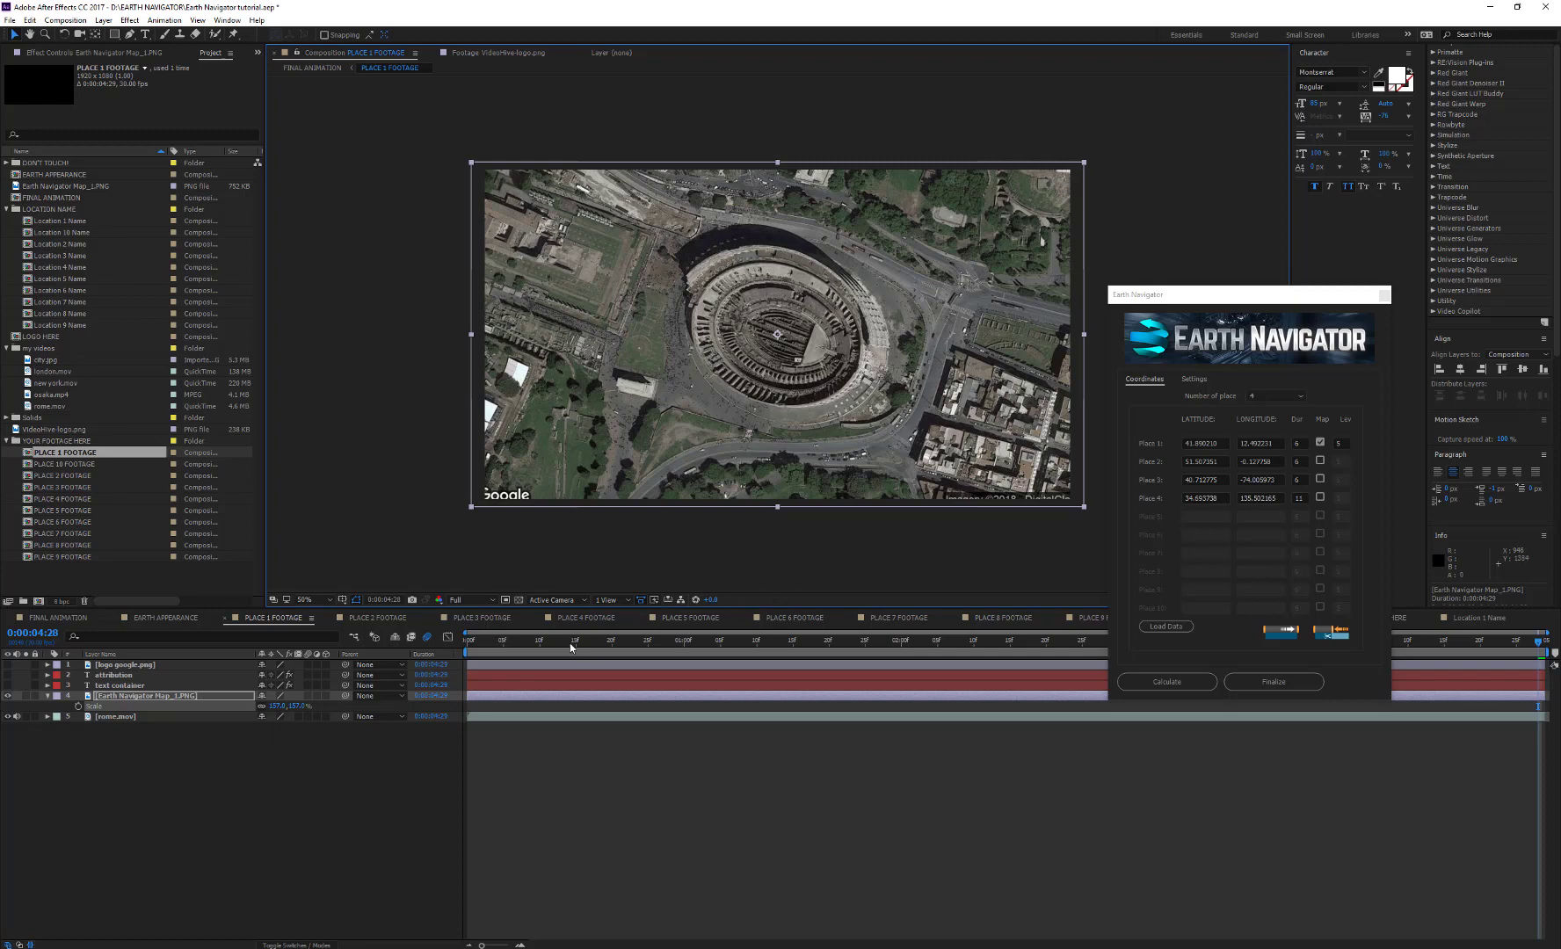
Step: Show the Google logo, attribution text and container layers, and set the map scale to 150%
left_click_drag(570, 643, 177, 573)
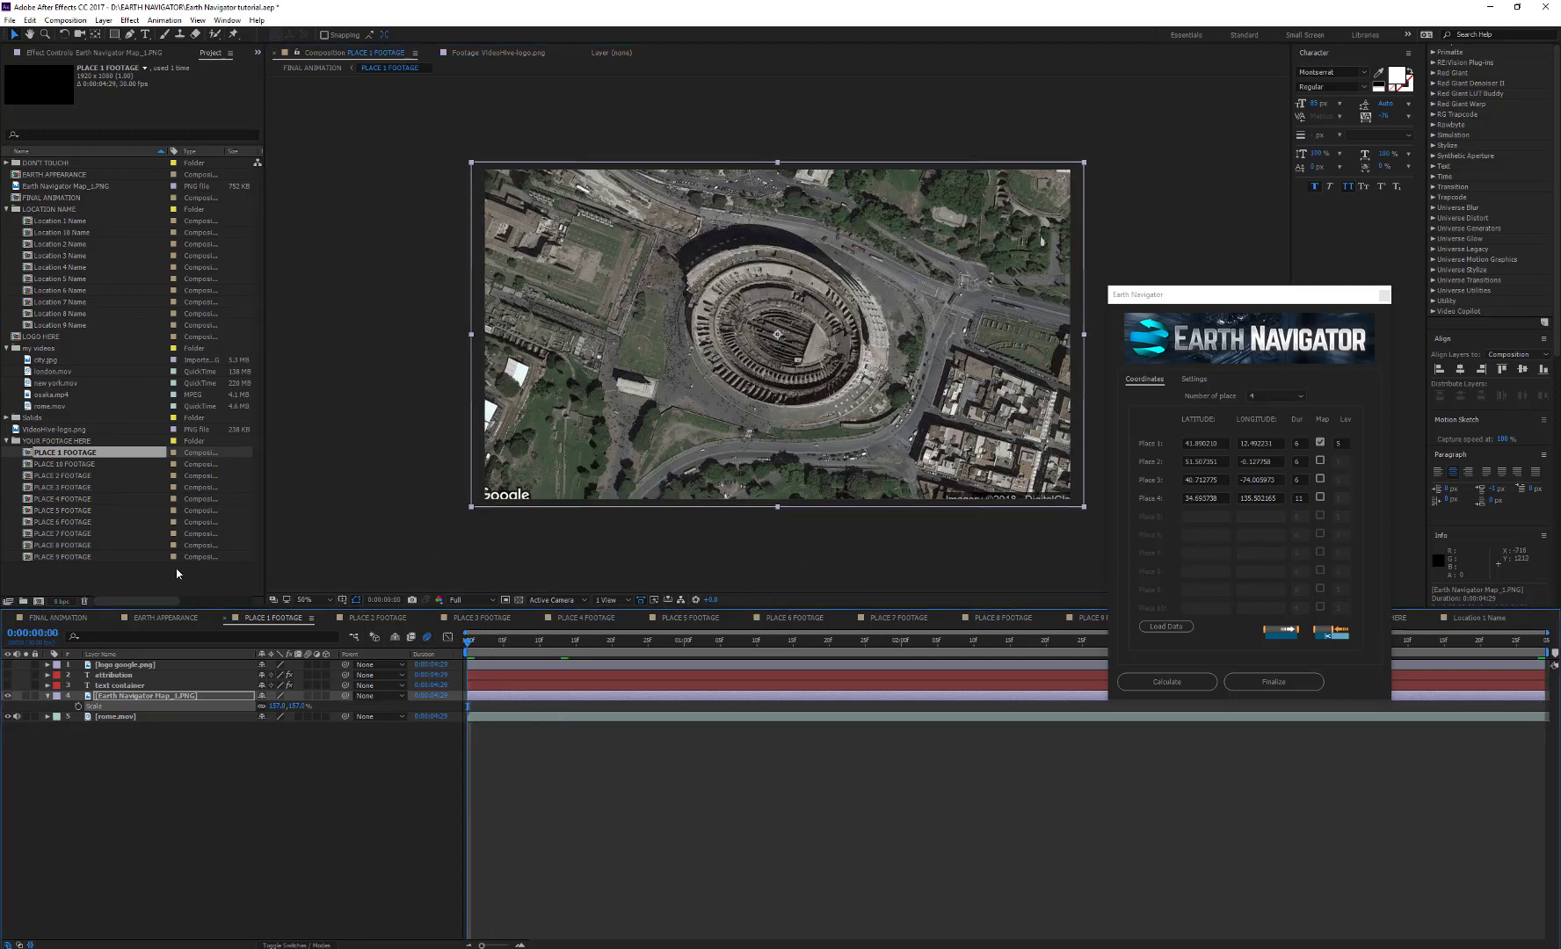
left_click(7, 665)
left_click(7, 675)
left_click(7, 686)
left_click(278, 705)
type("150")
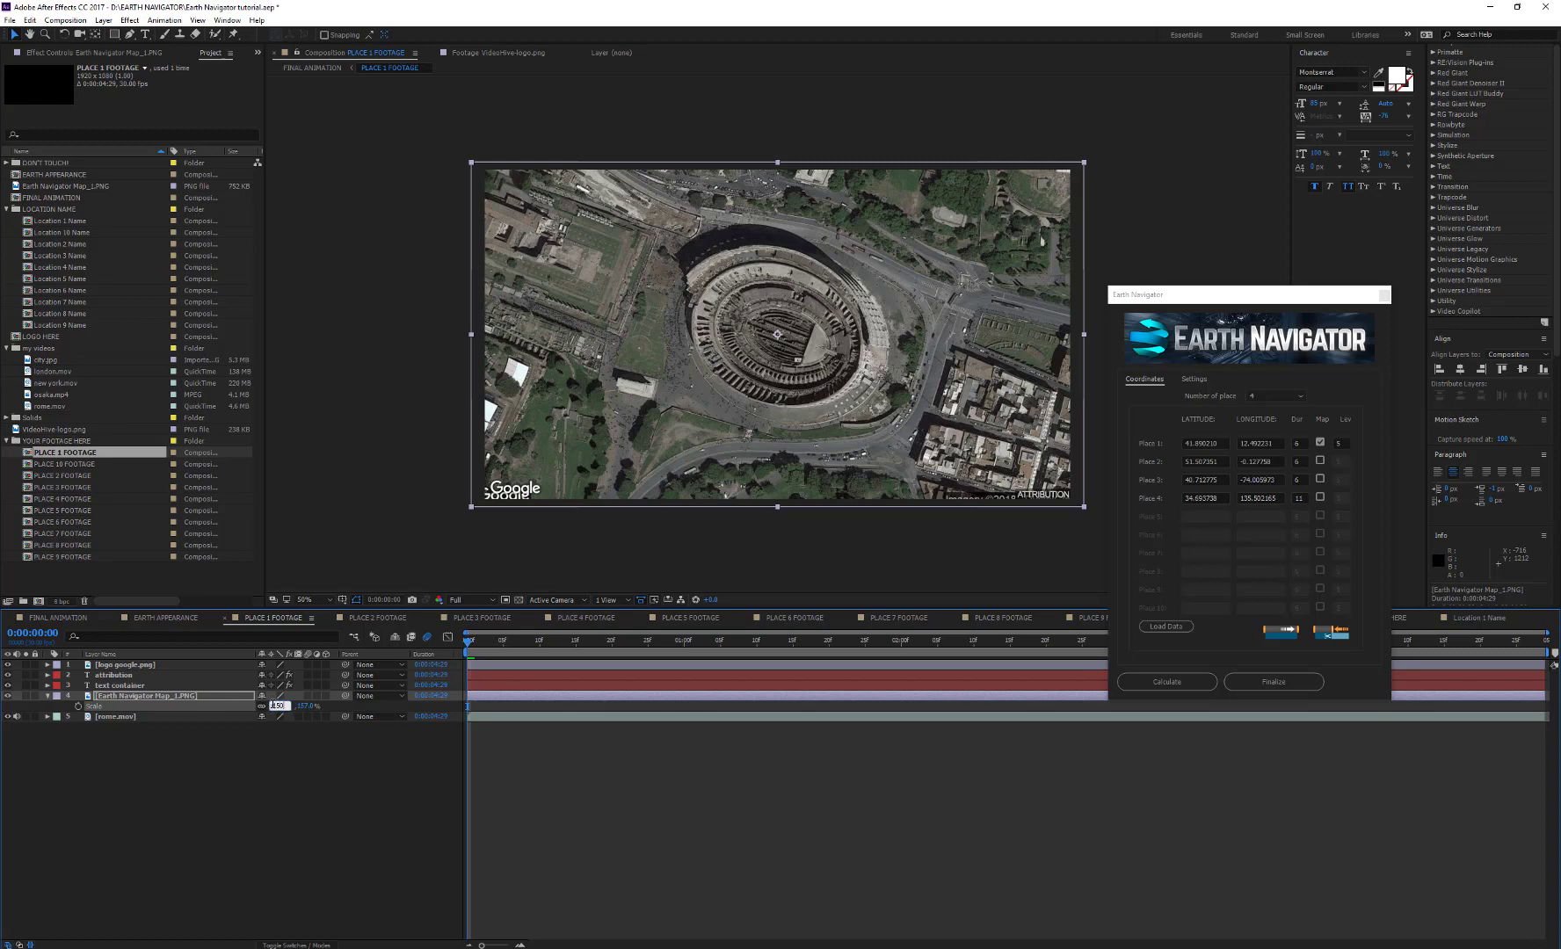
key("Return")
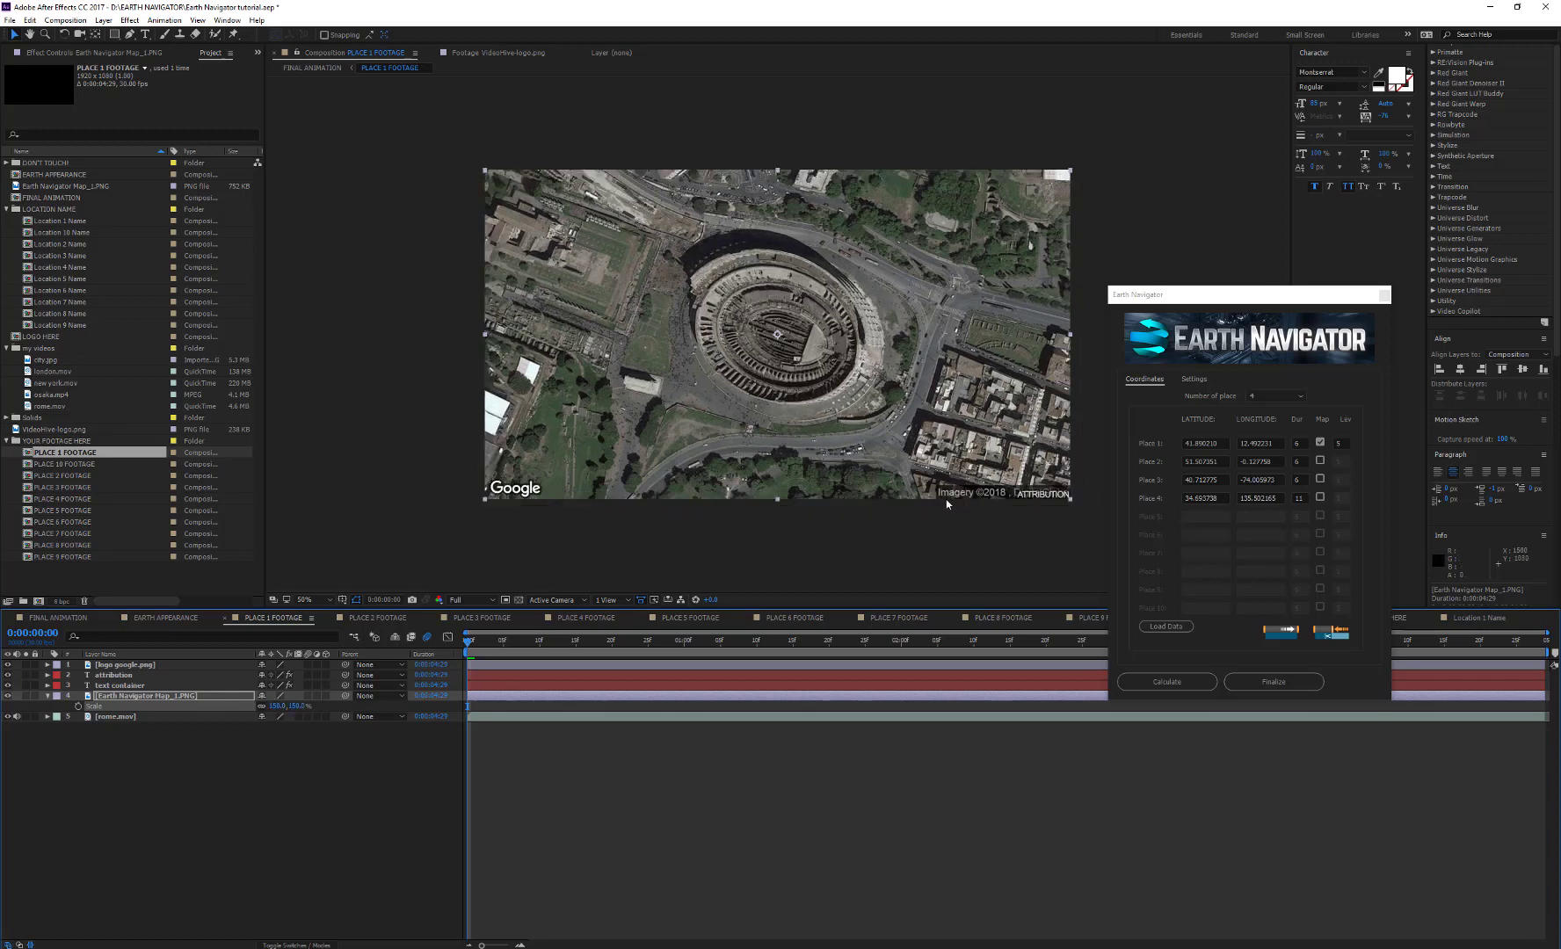
Step: Change the attribution credit text to 'Imagery 2018, DigitalGlobe'
left_click(7, 675)
double_click(124, 678)
type("Imagery")
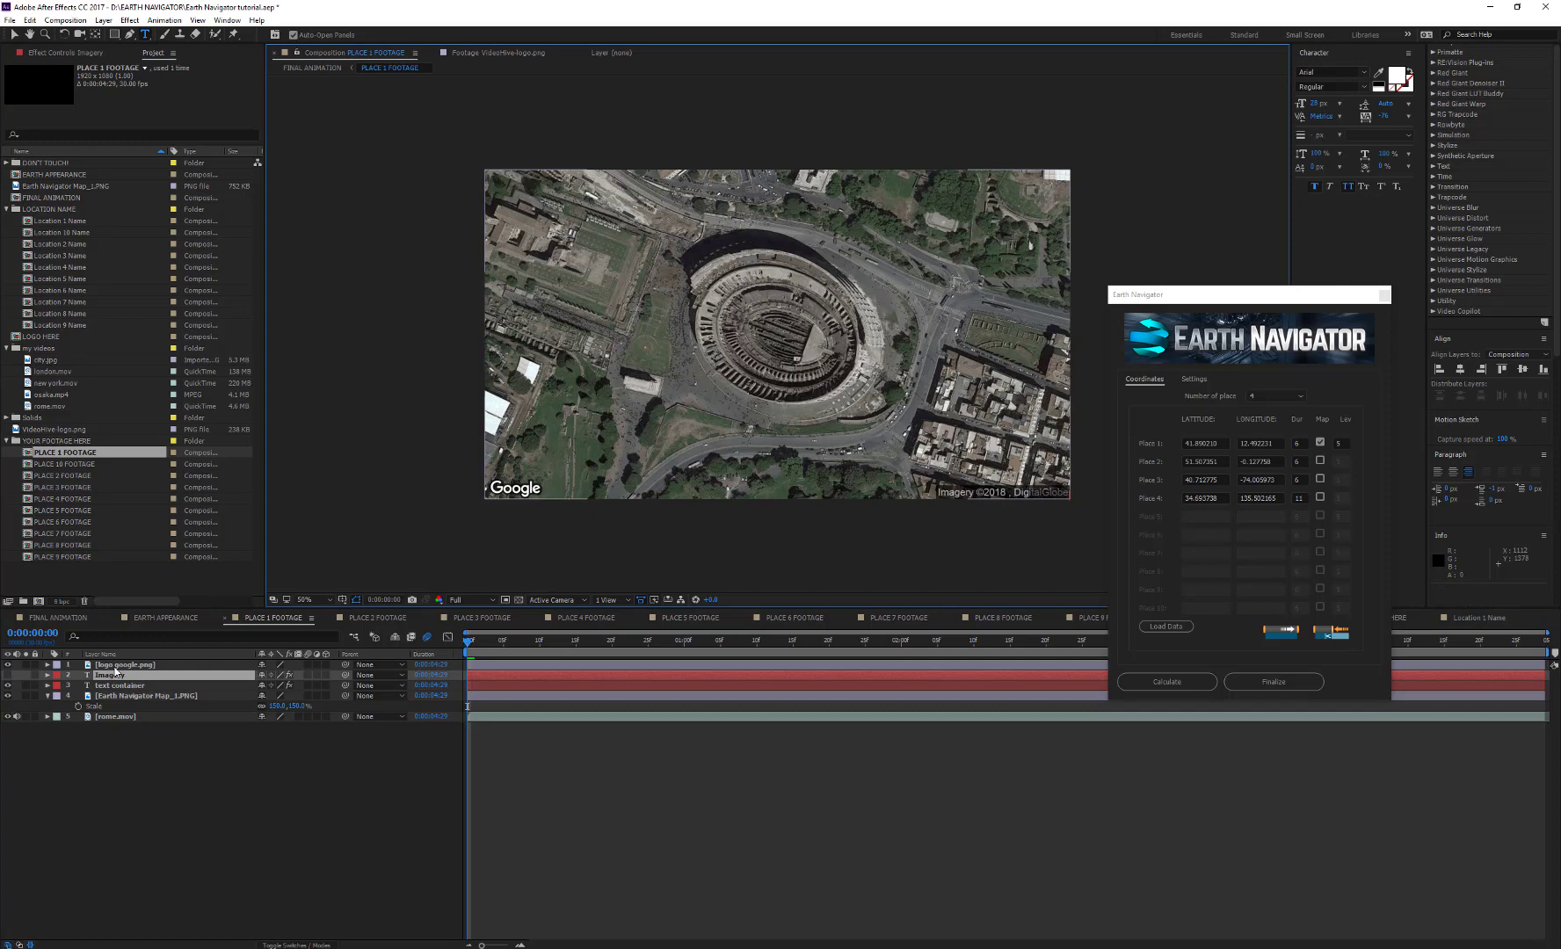
type(" 2018, Digitalglobe")
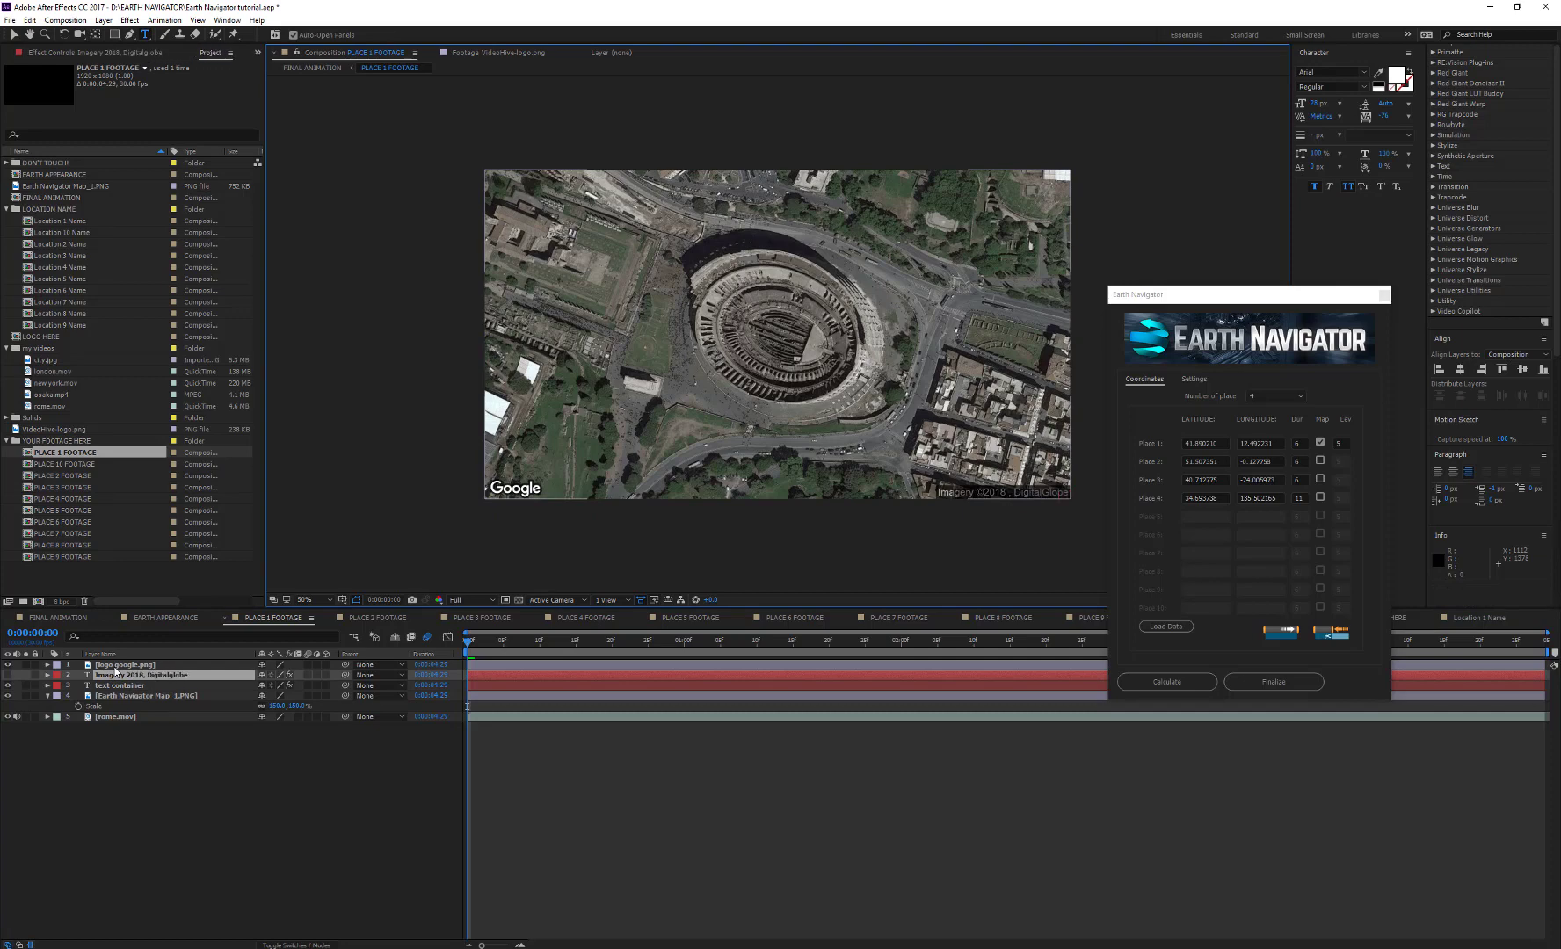
key("BackSpace")
key("BackSpace")
key("BackSpace")
key("BackSpace")
key("BackSpace")
type("Globe")
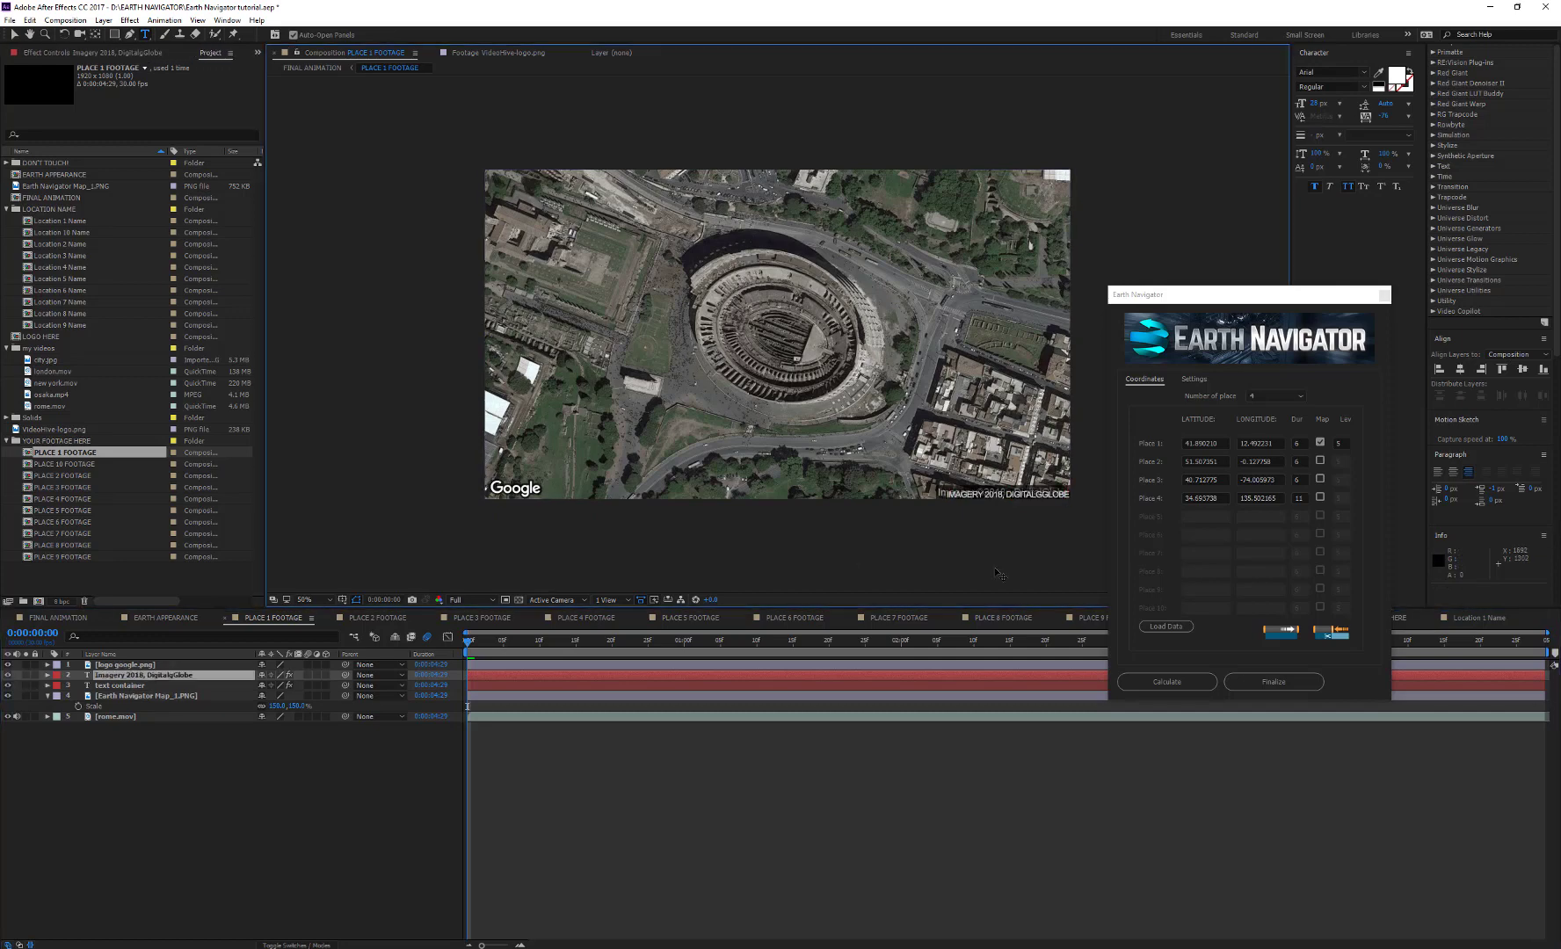
Step: Add a starting Scale keyframe of 170% on the map layer and preview it
left_click(244, 786)
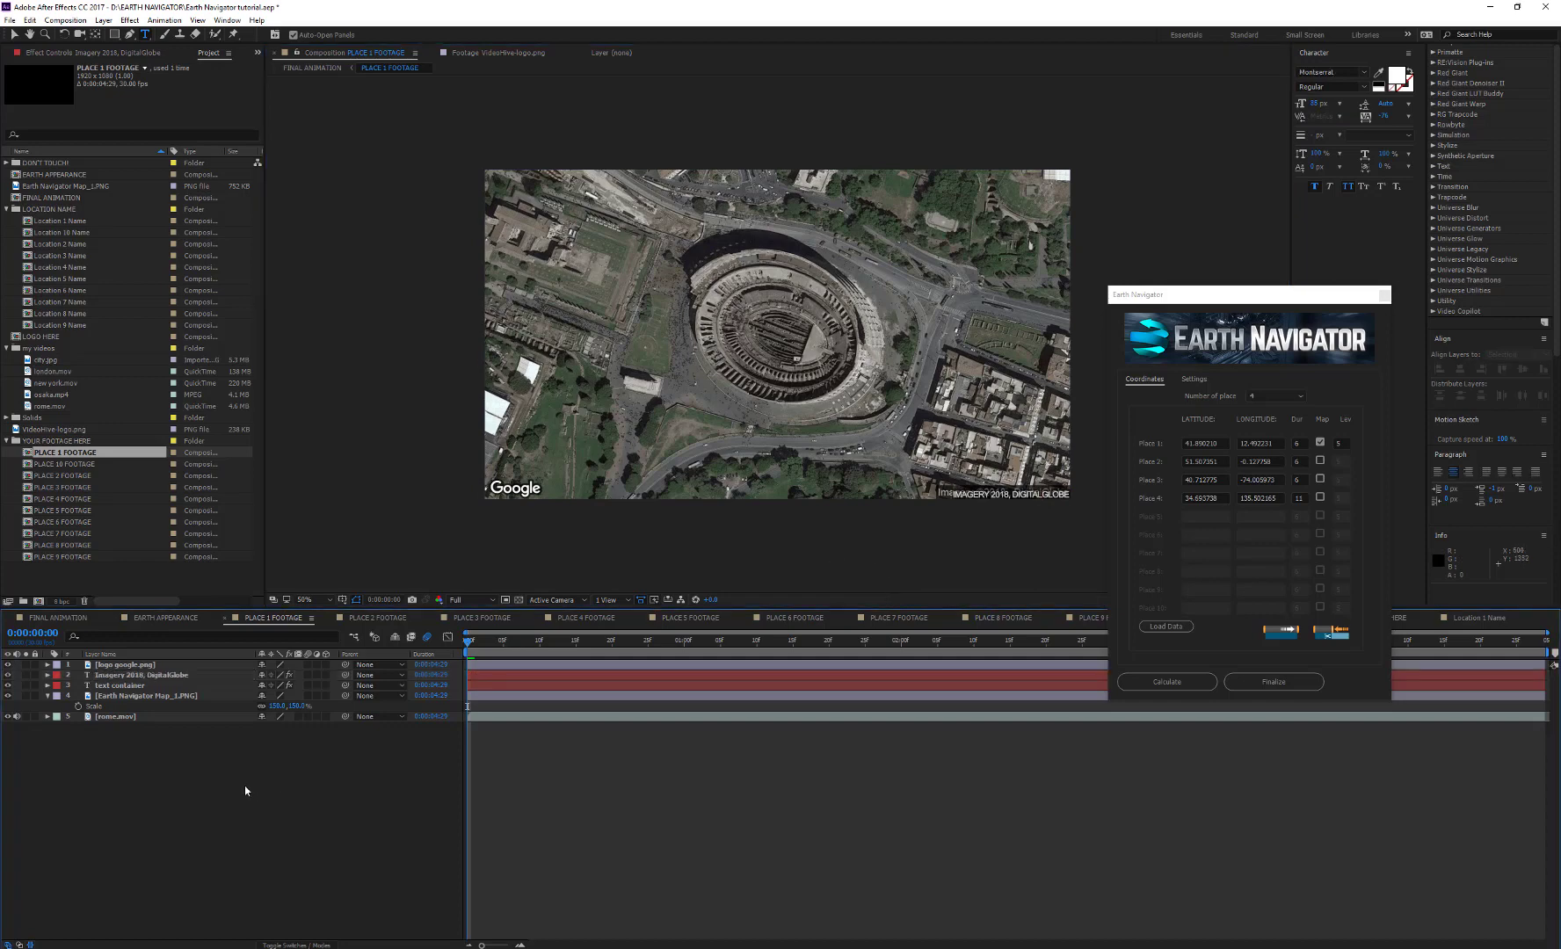
left_click(78, 706)
left_click(278, 706)
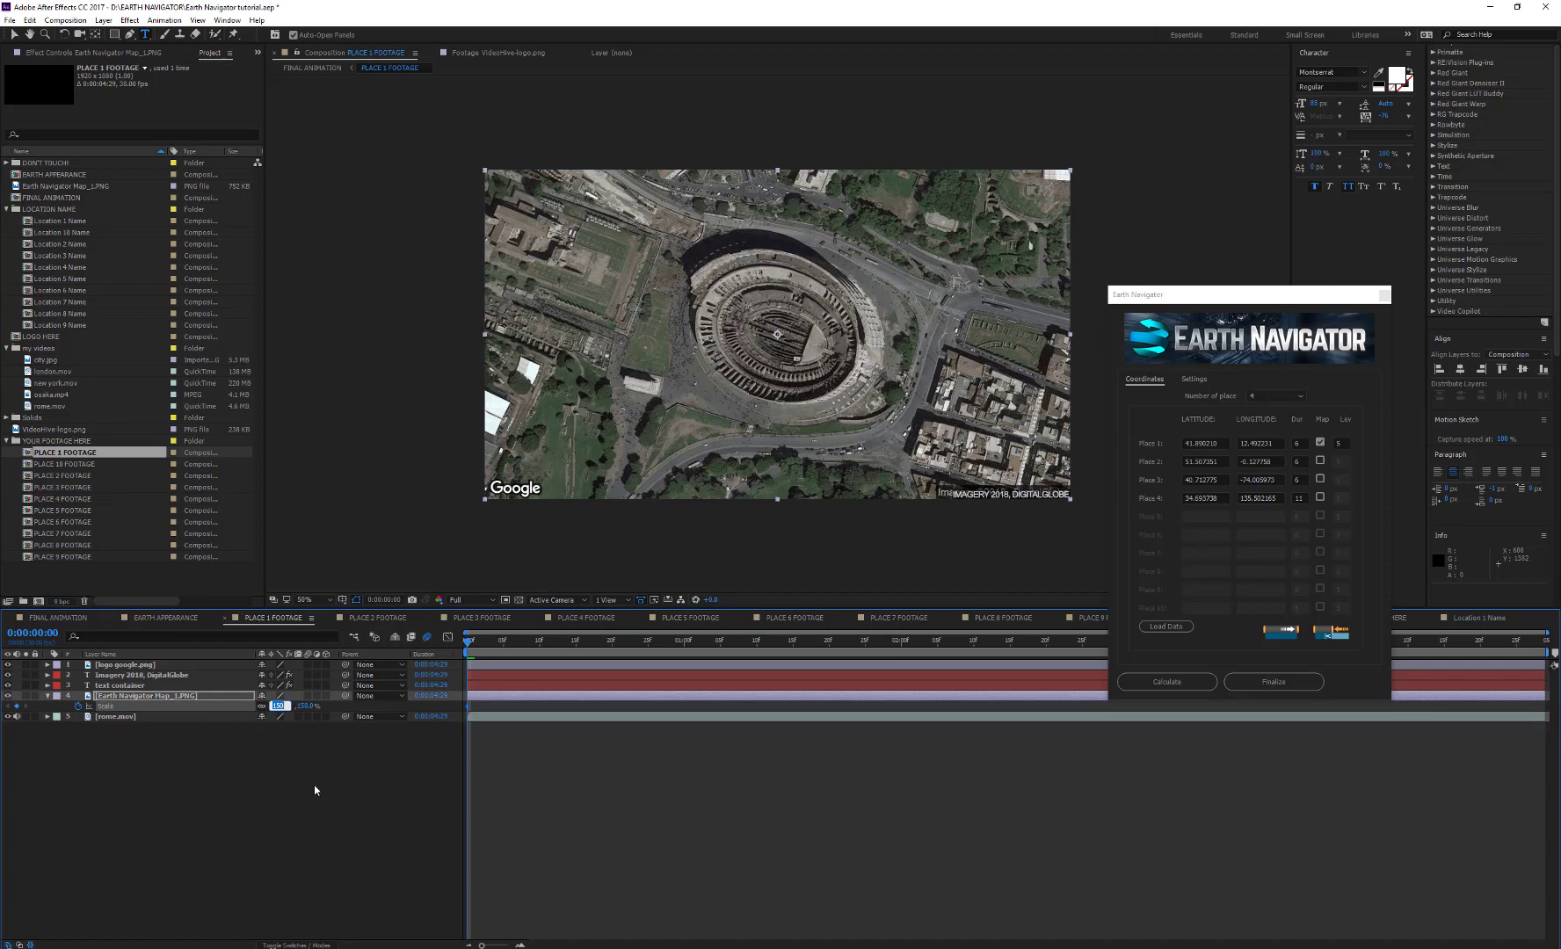
type("170")
key("Return")
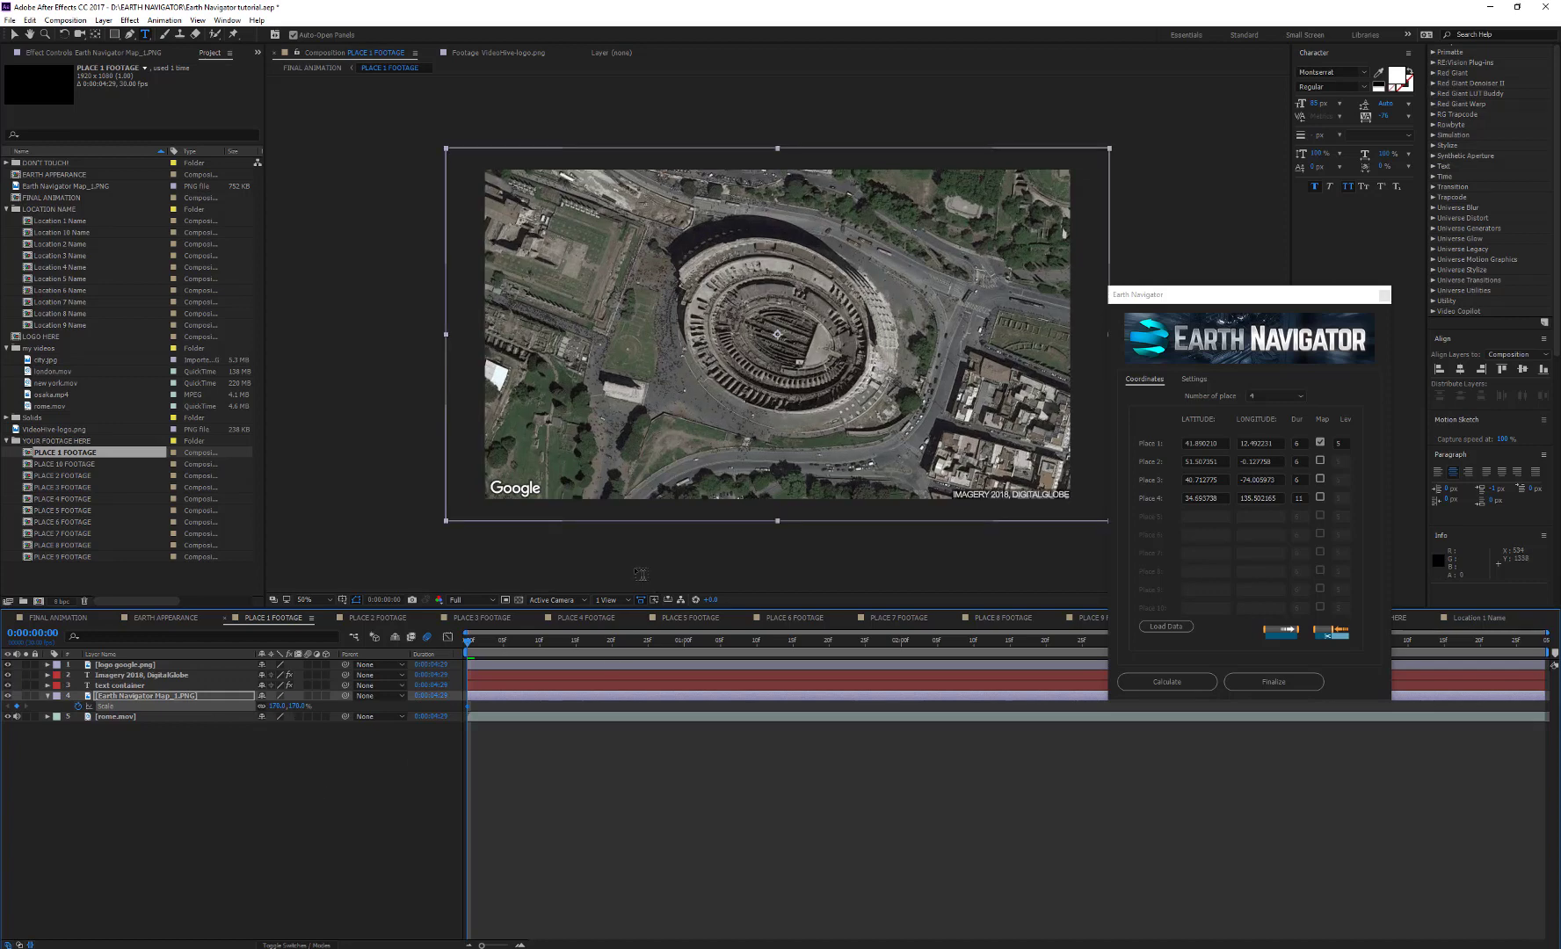
key("space")
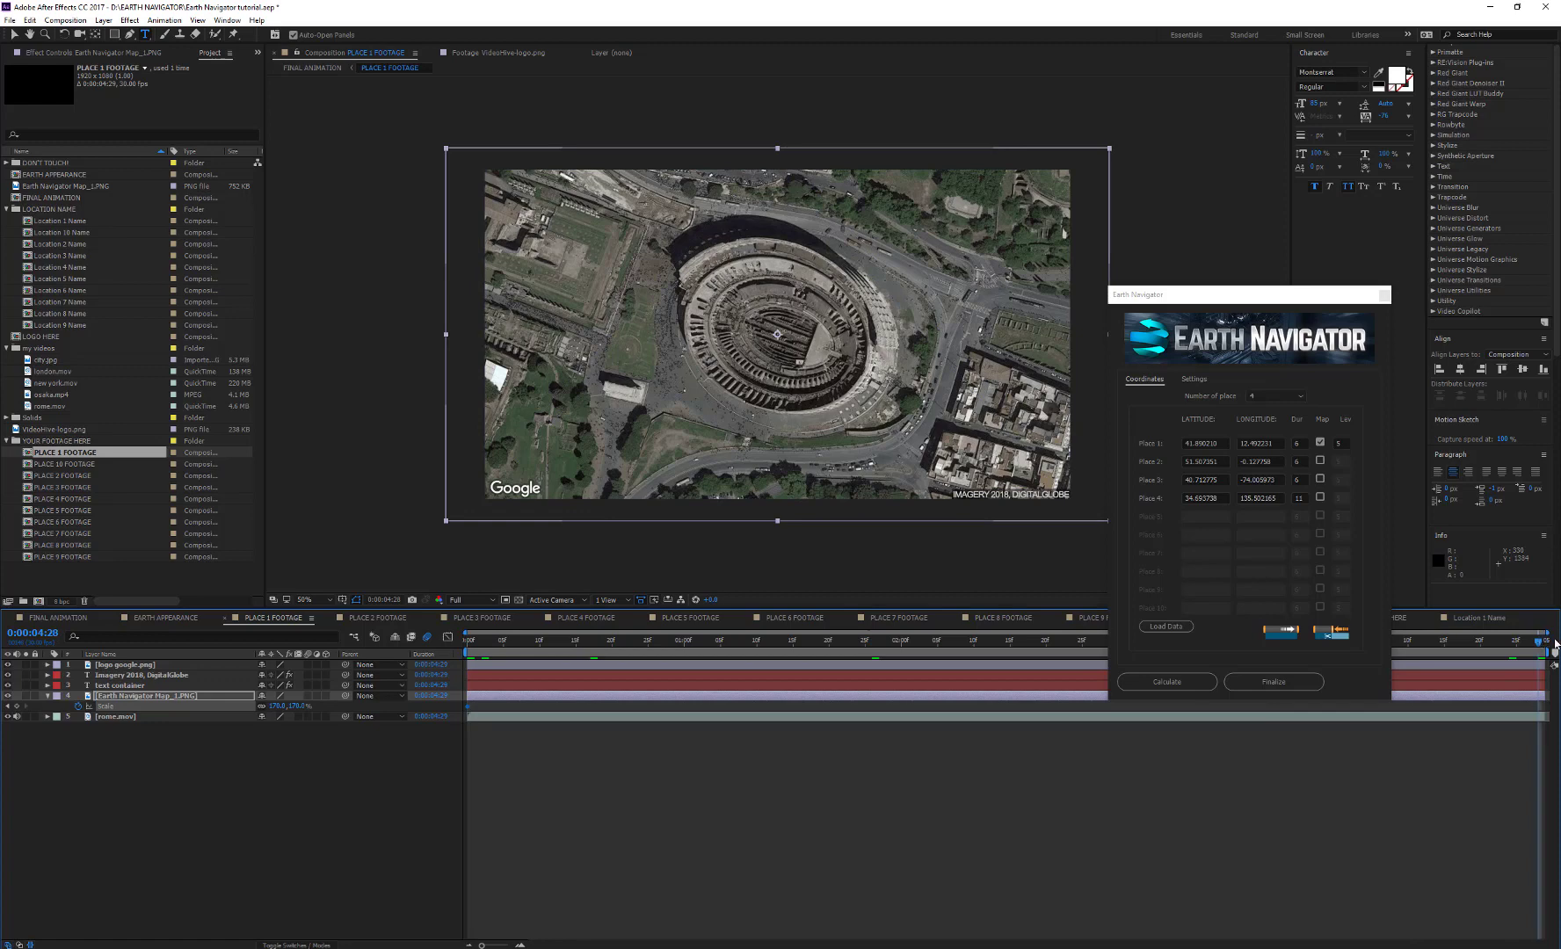
Step: Set the ending scale to 200%, then hide the logo and credit layers
left_click(276, 706)
key("Return")
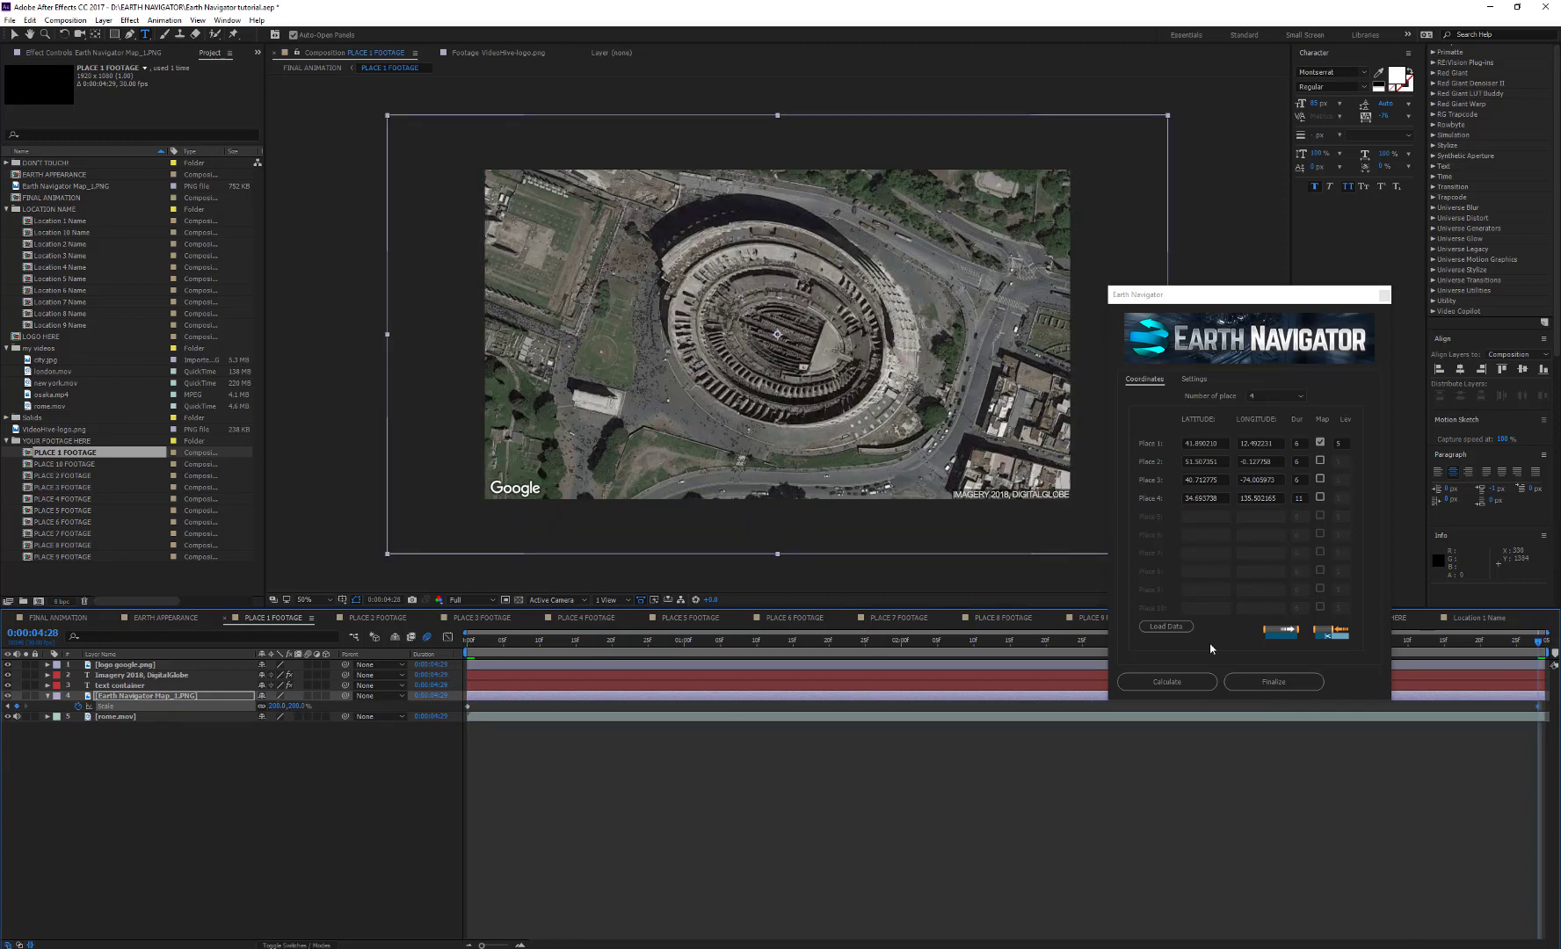
key("space")
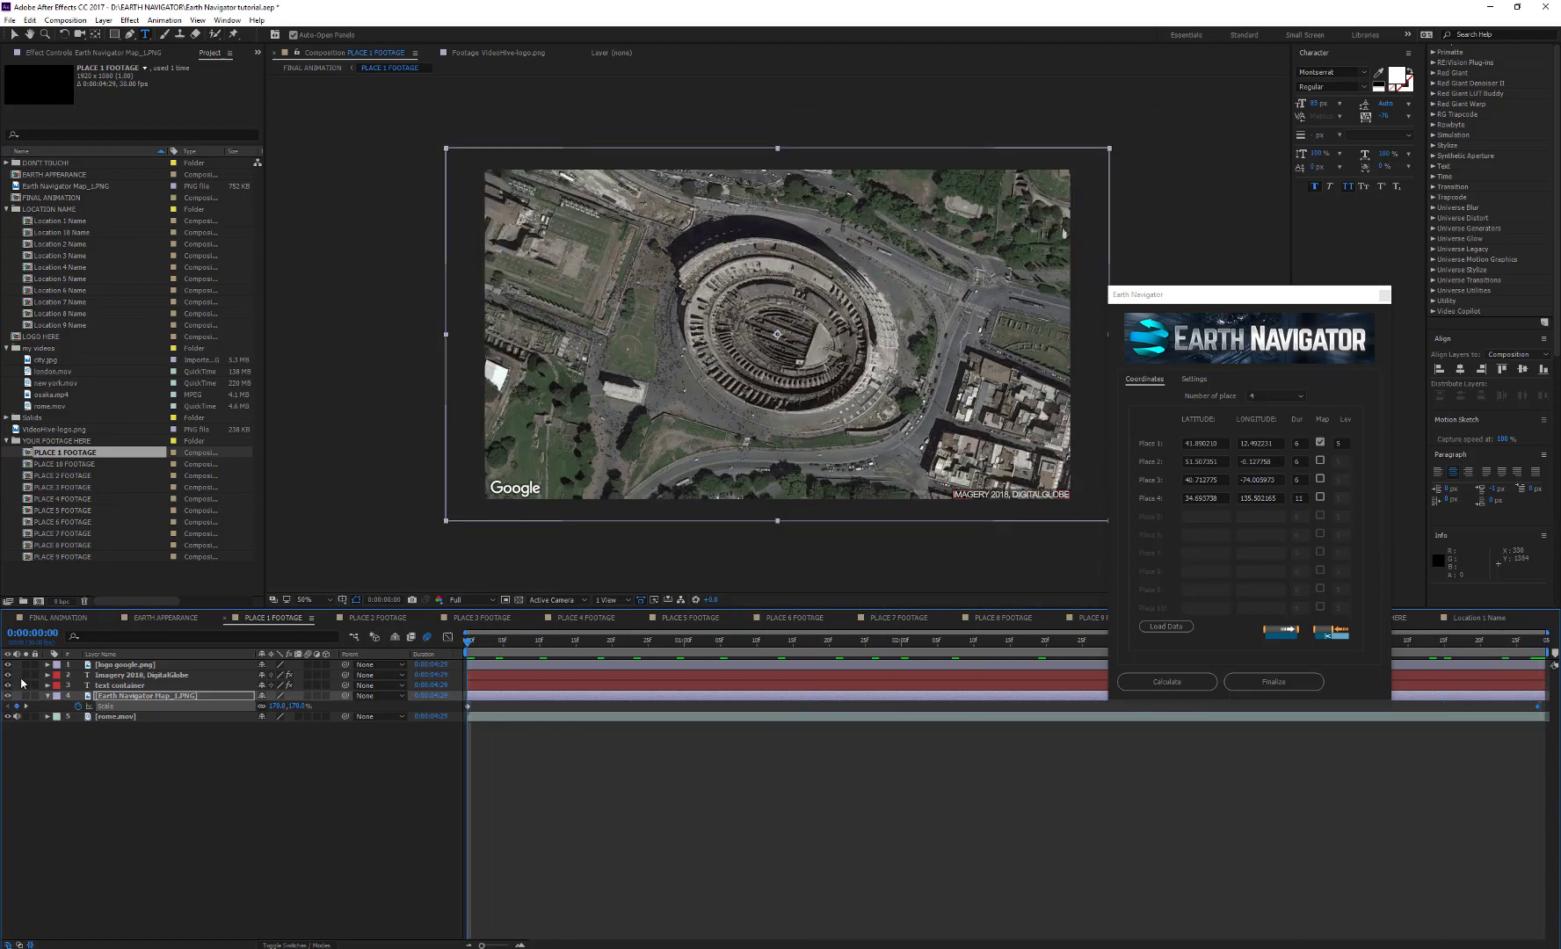
left_click_drag(7, 664, 8, 687)
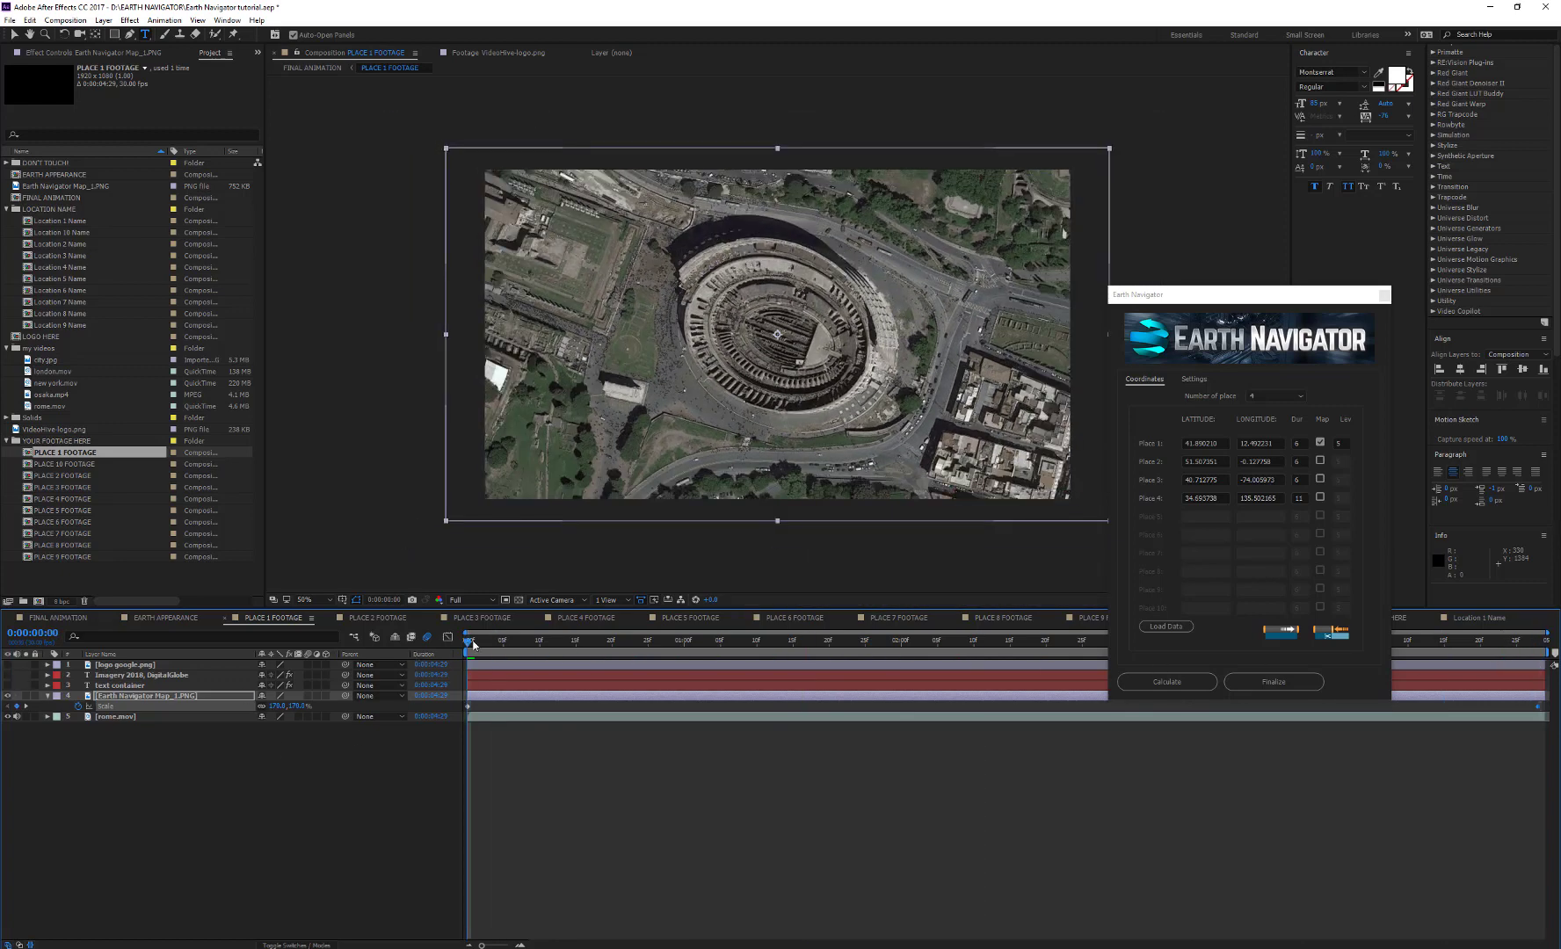
left_click_drag(473, 645, 1539, 653)
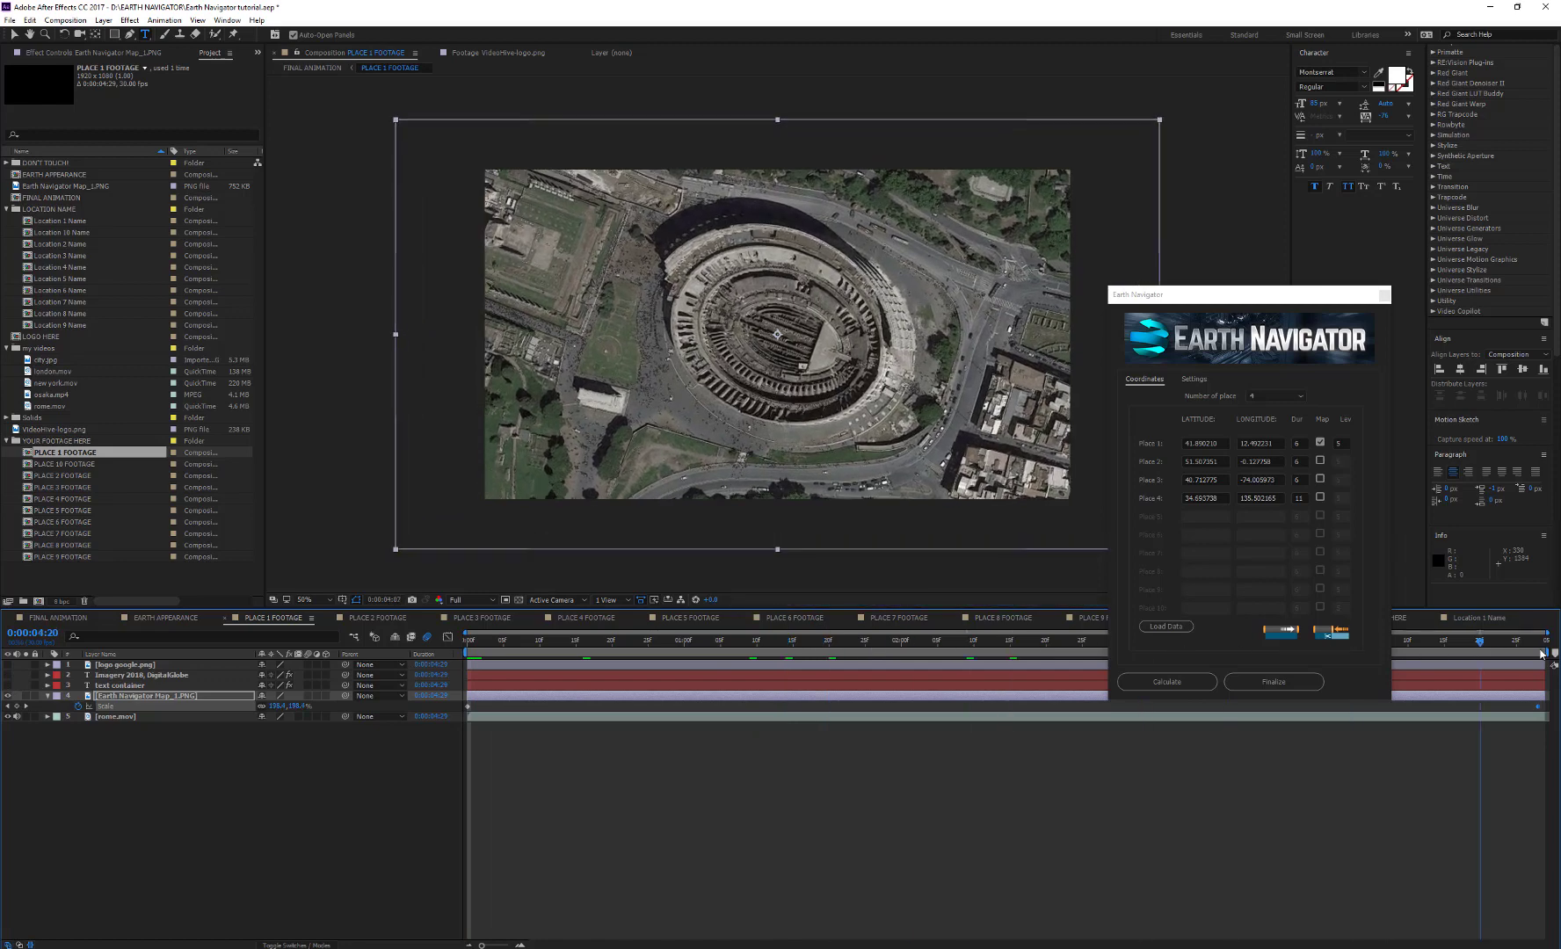
Step: Move Place 1 to latitude 45, longitude 7 with its map enabled, and recalculate
key("space")
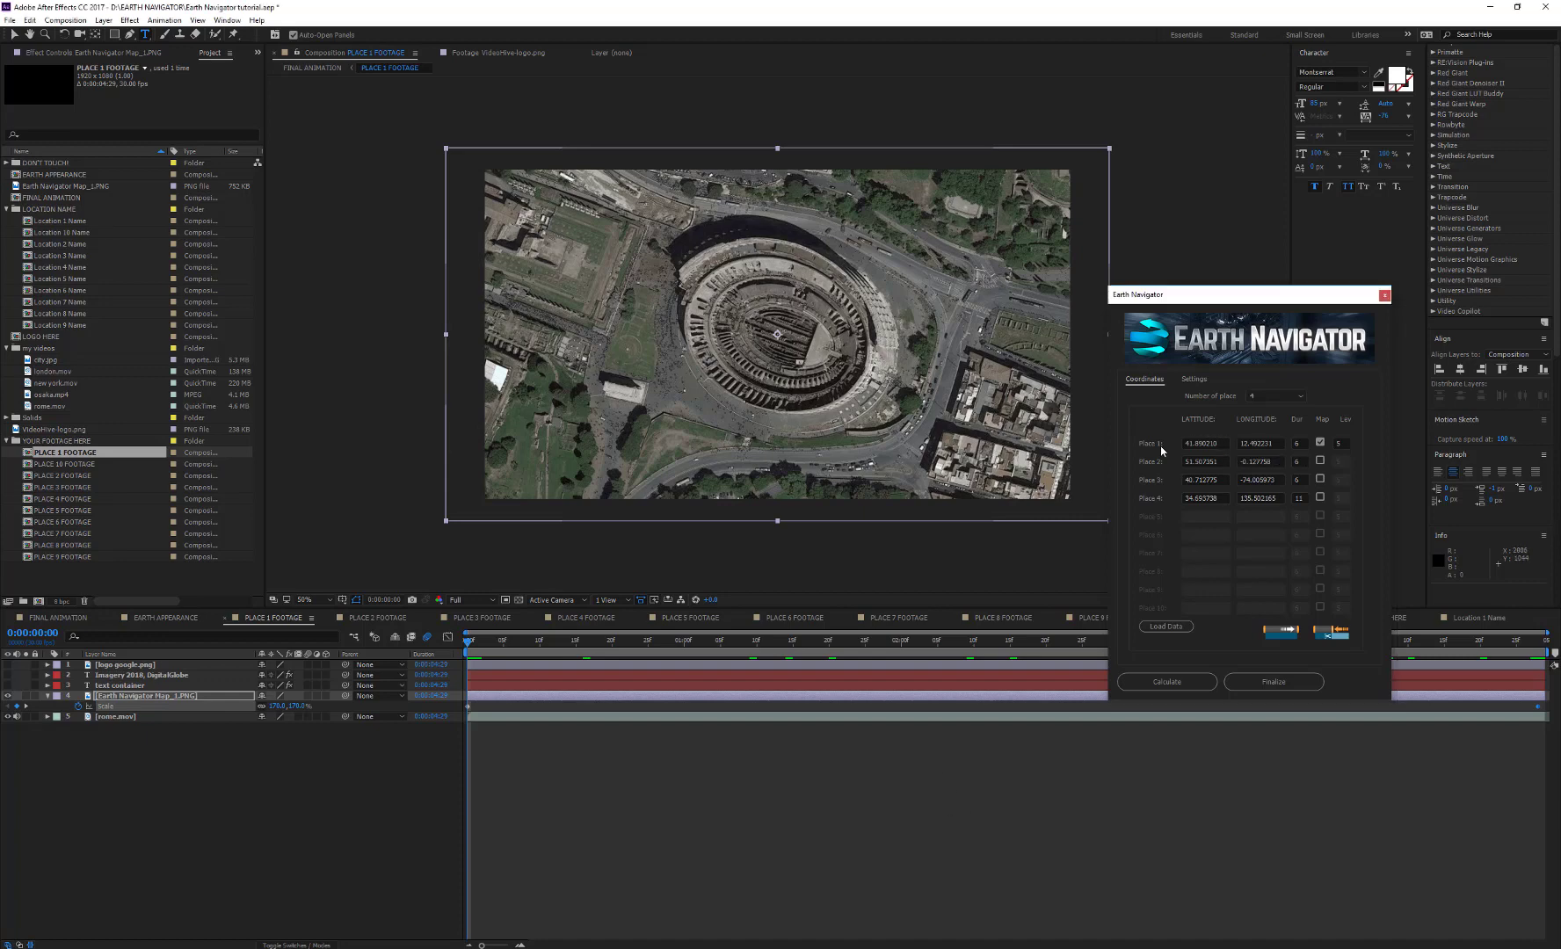
left_click(1197, 444)
type("45")
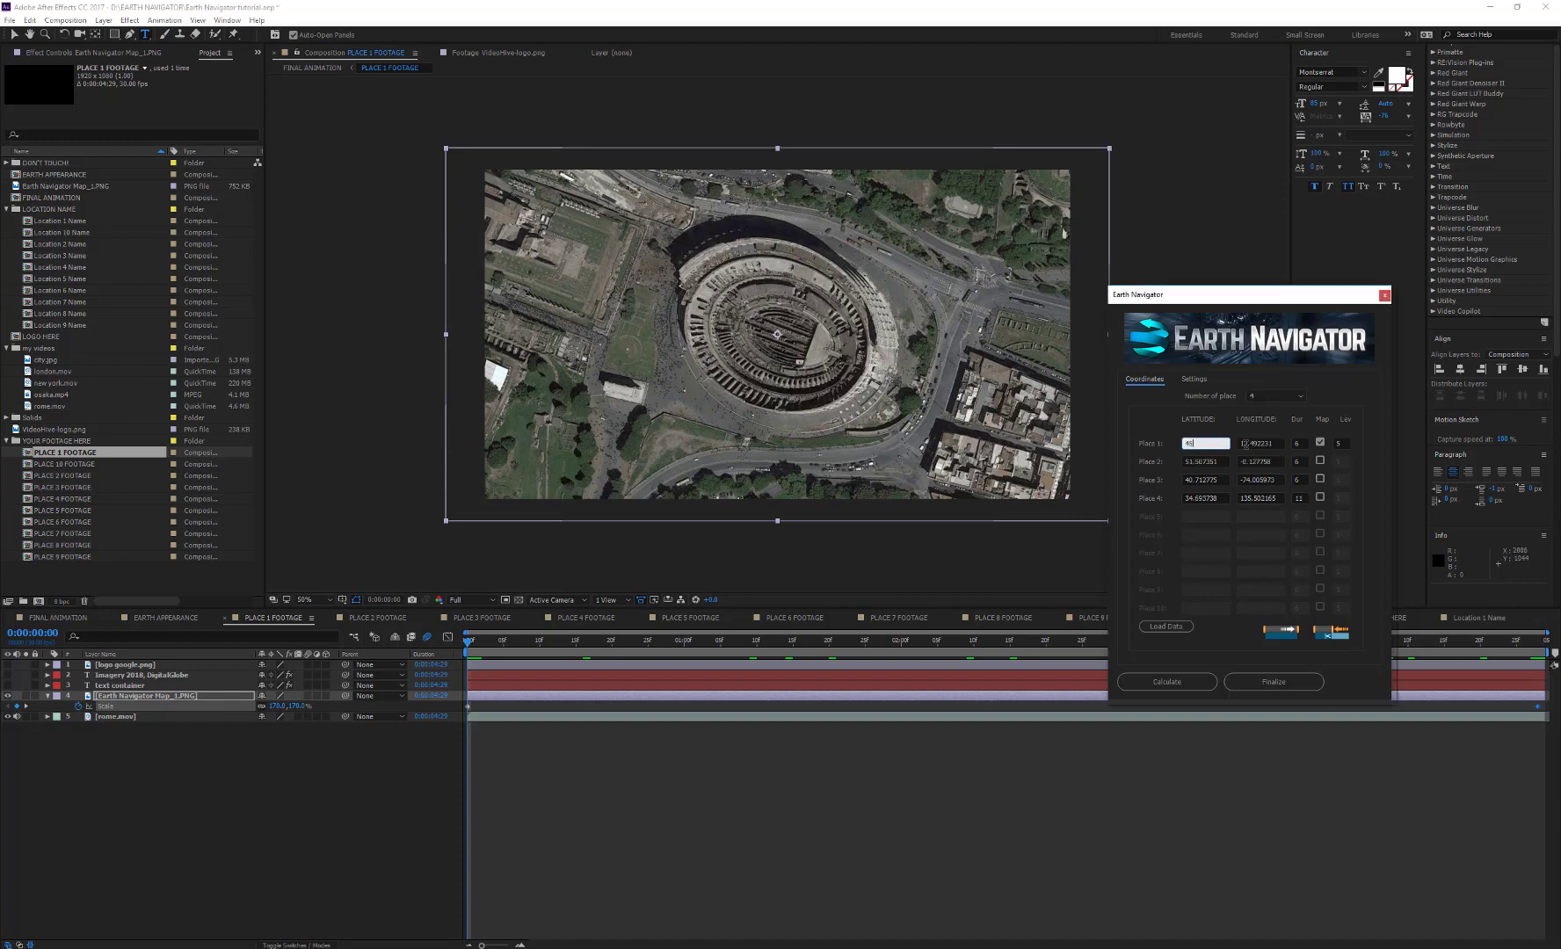
key("Tab")
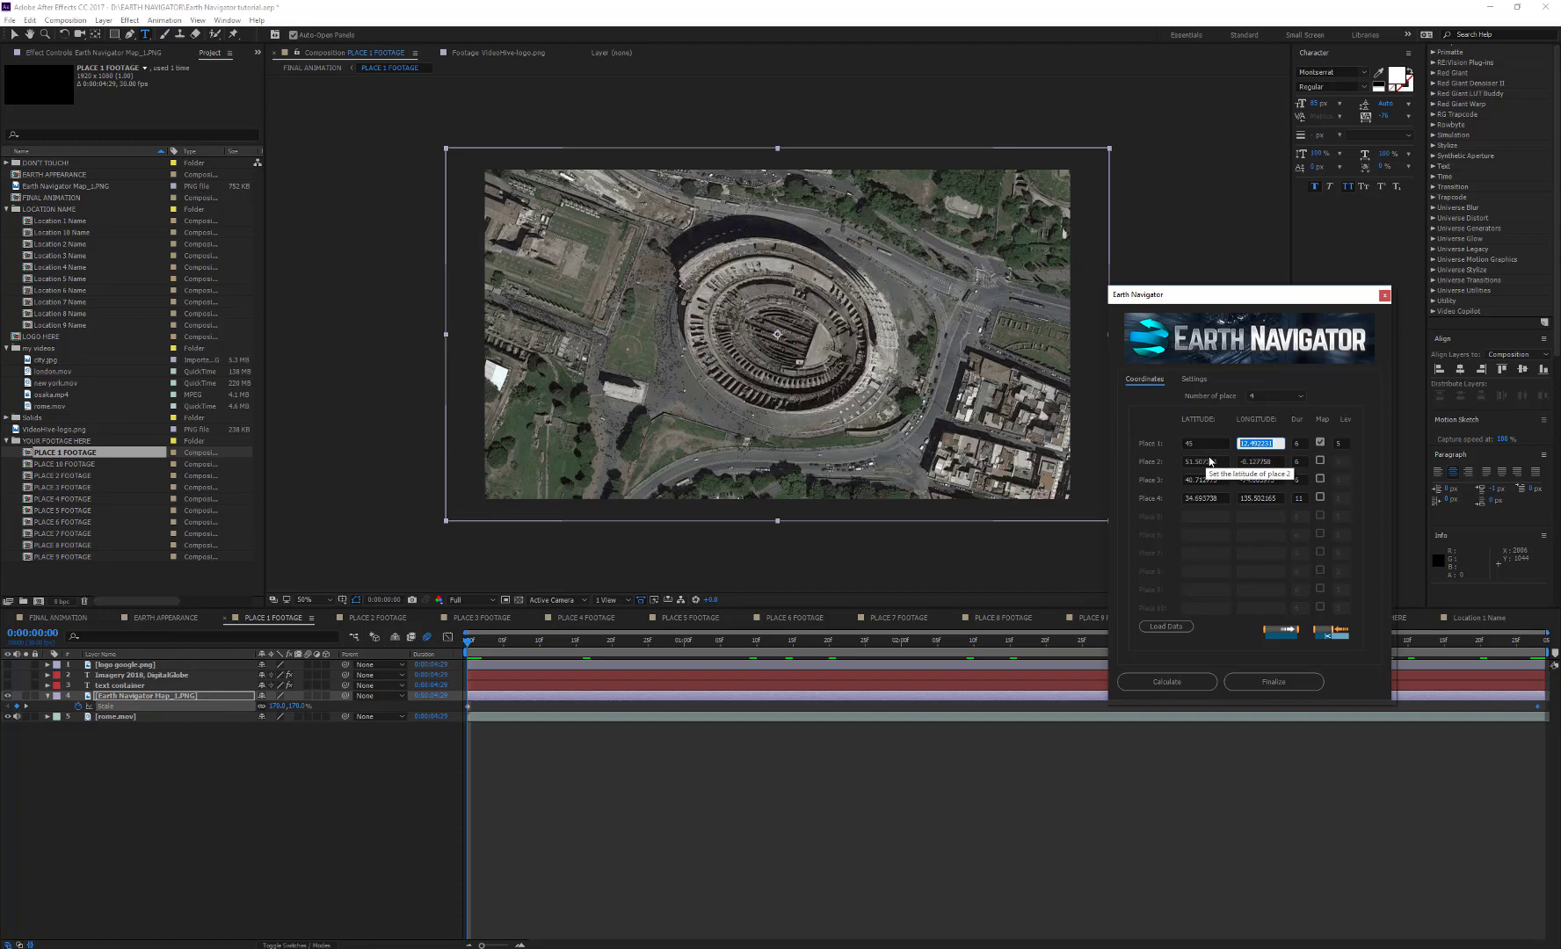
type("7")
left_click(1319, 443)
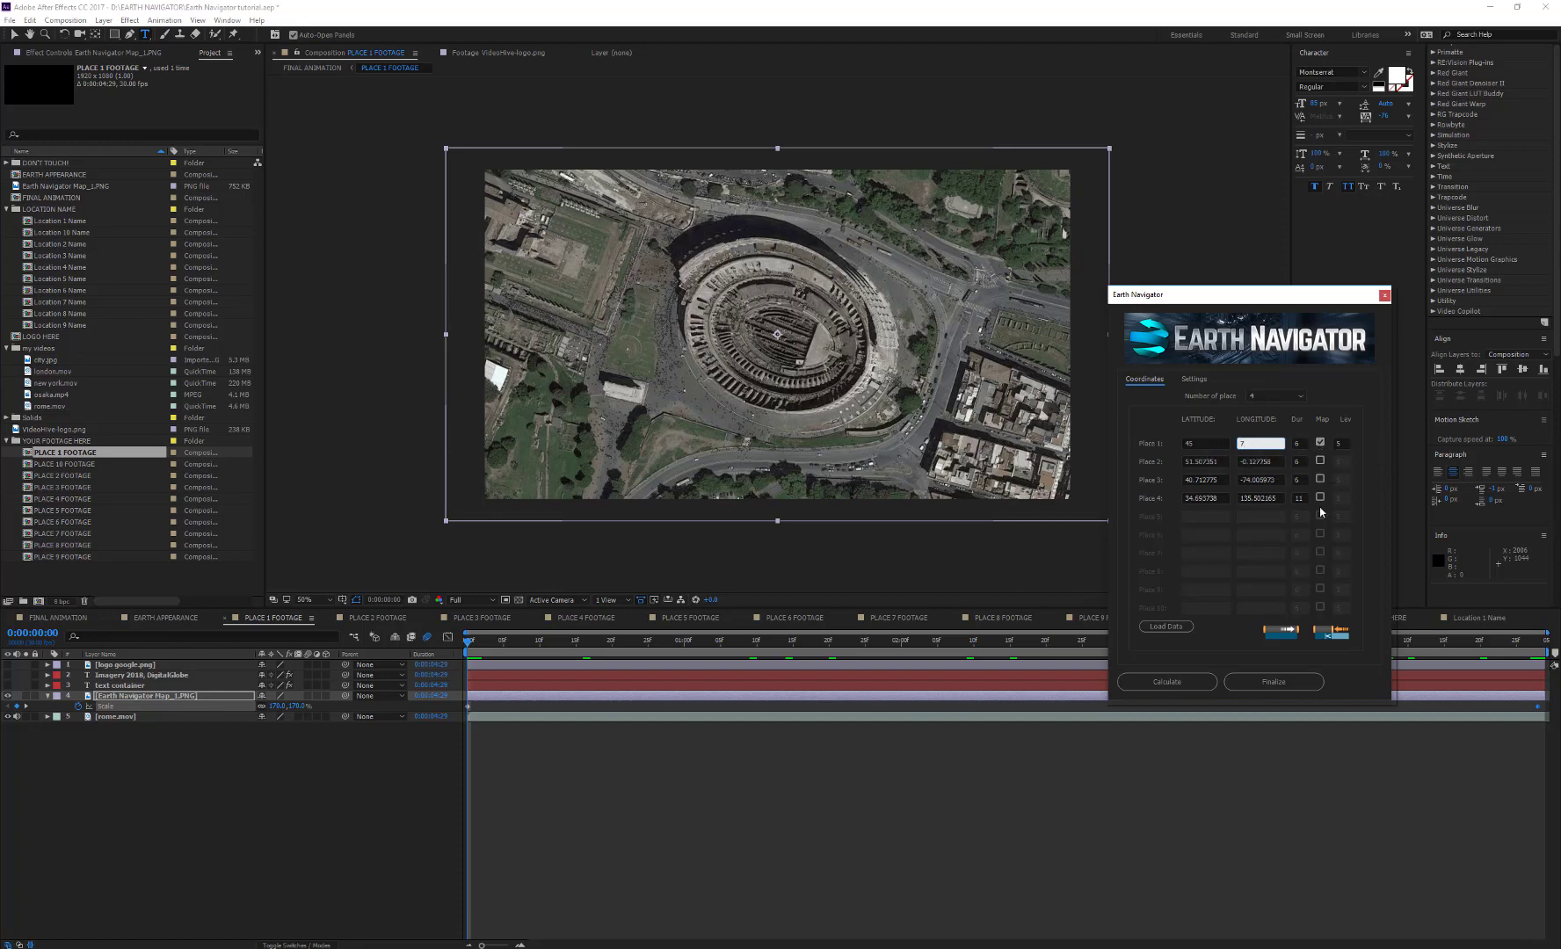
left_click(1169, 682)
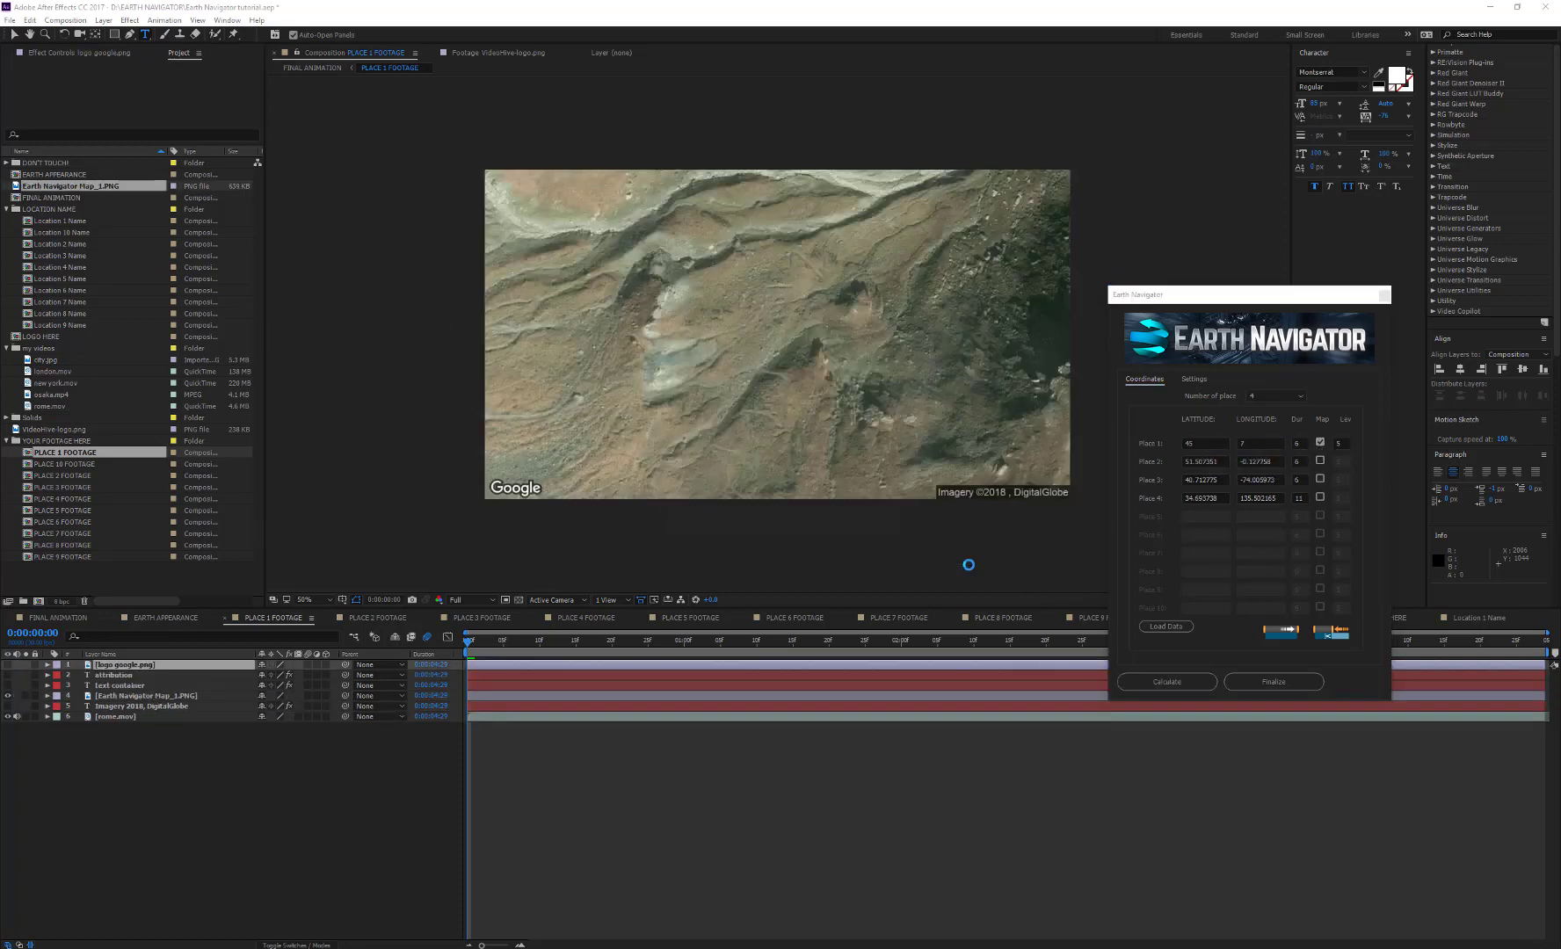
left_click(877, 526)
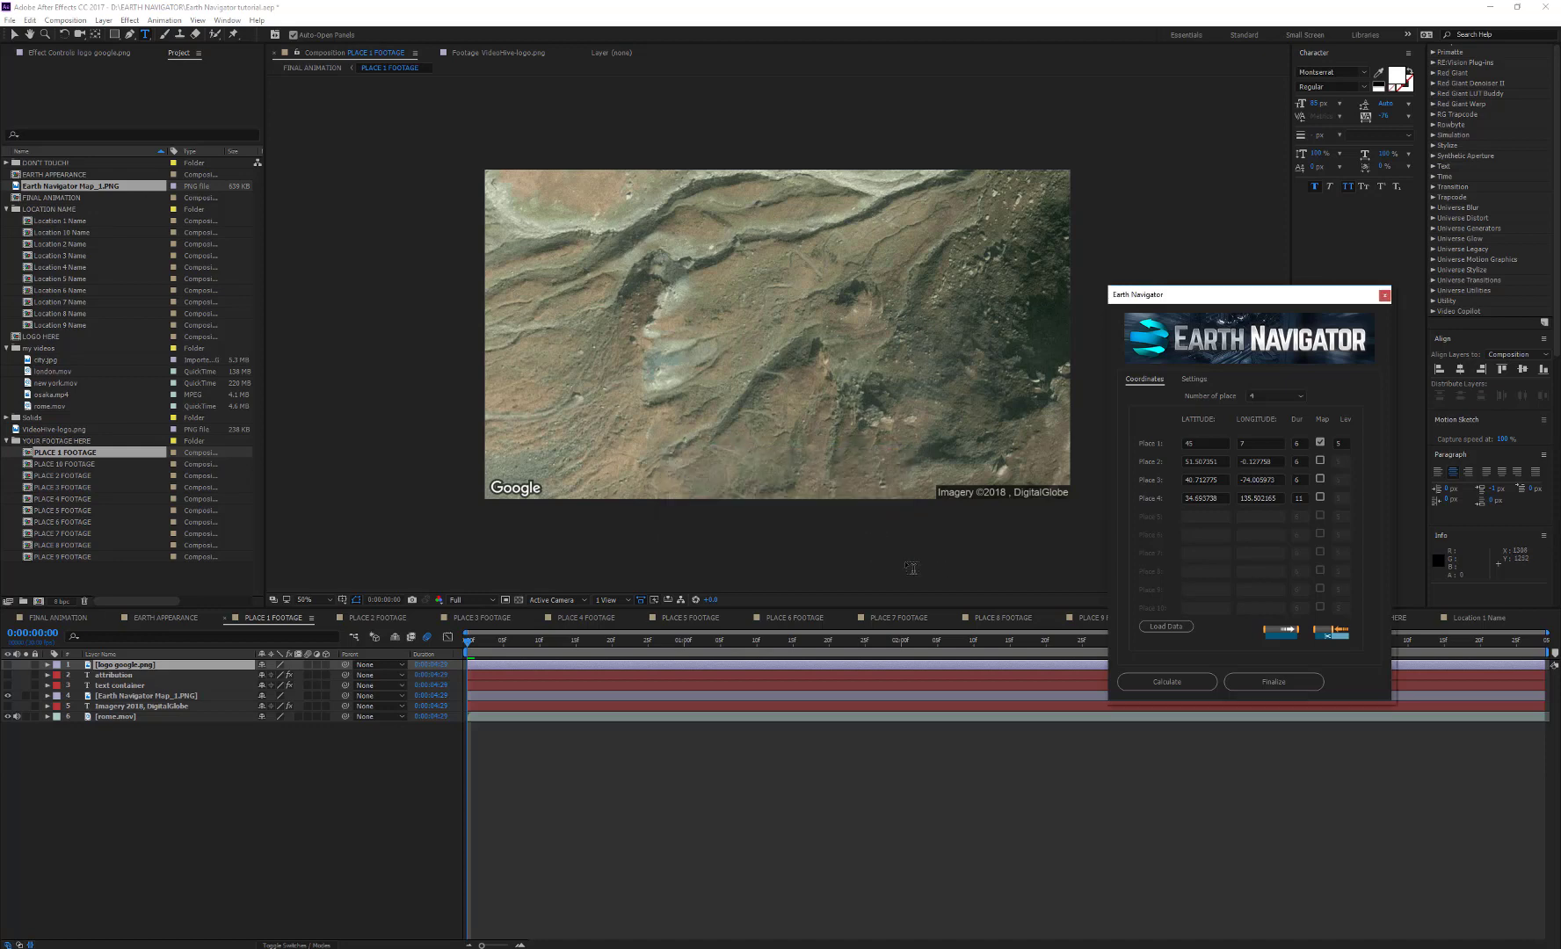